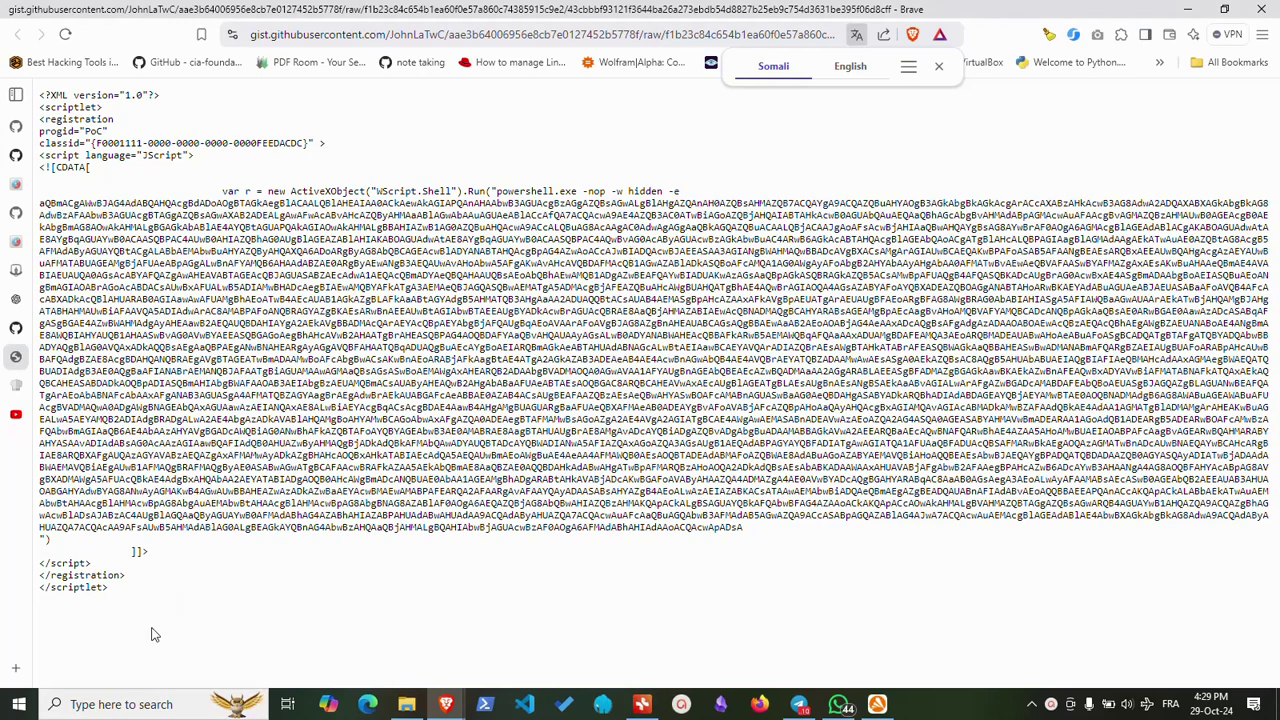
Select the whole XML scriptlet on the raw gist page, then select CyberChef's existing input text
left_click_drag(120, 587, 24, 30)
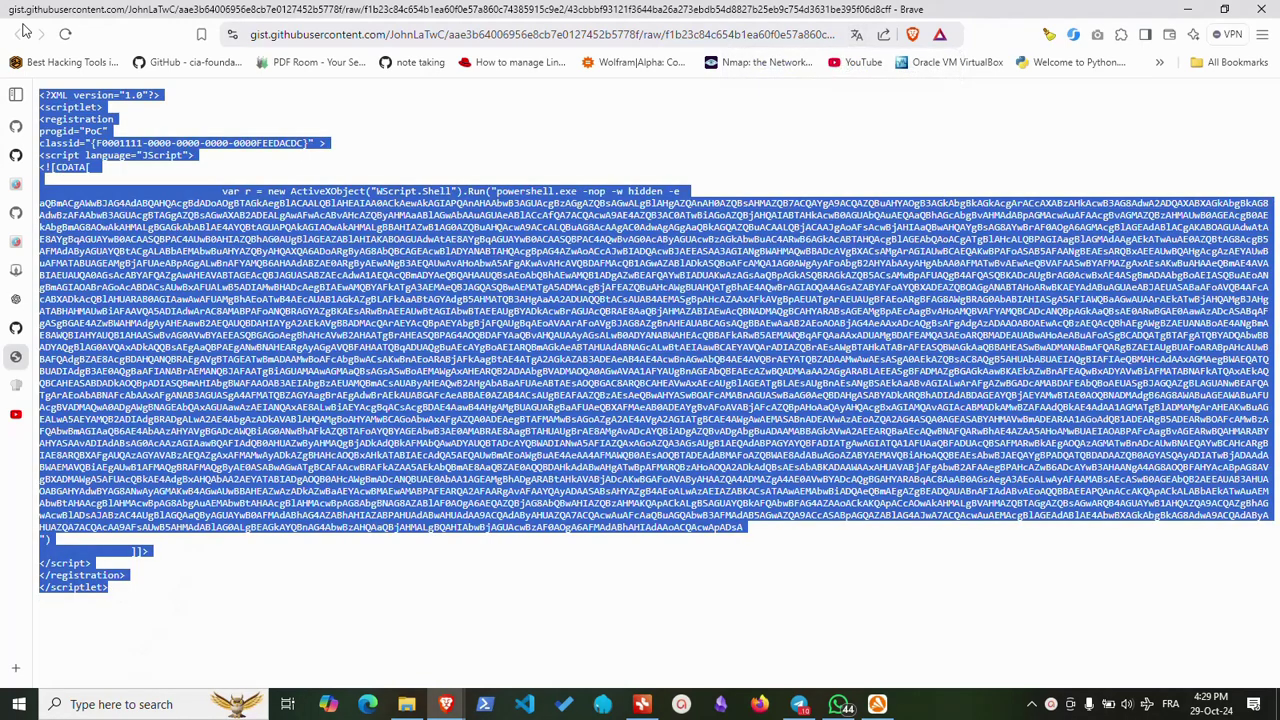
left_click(20, 385)
left_click_drag(1038, 211, 1020, 210)
Replace CyberChef's input with the pasted XML COM scriptlet
key("ctrl+a")
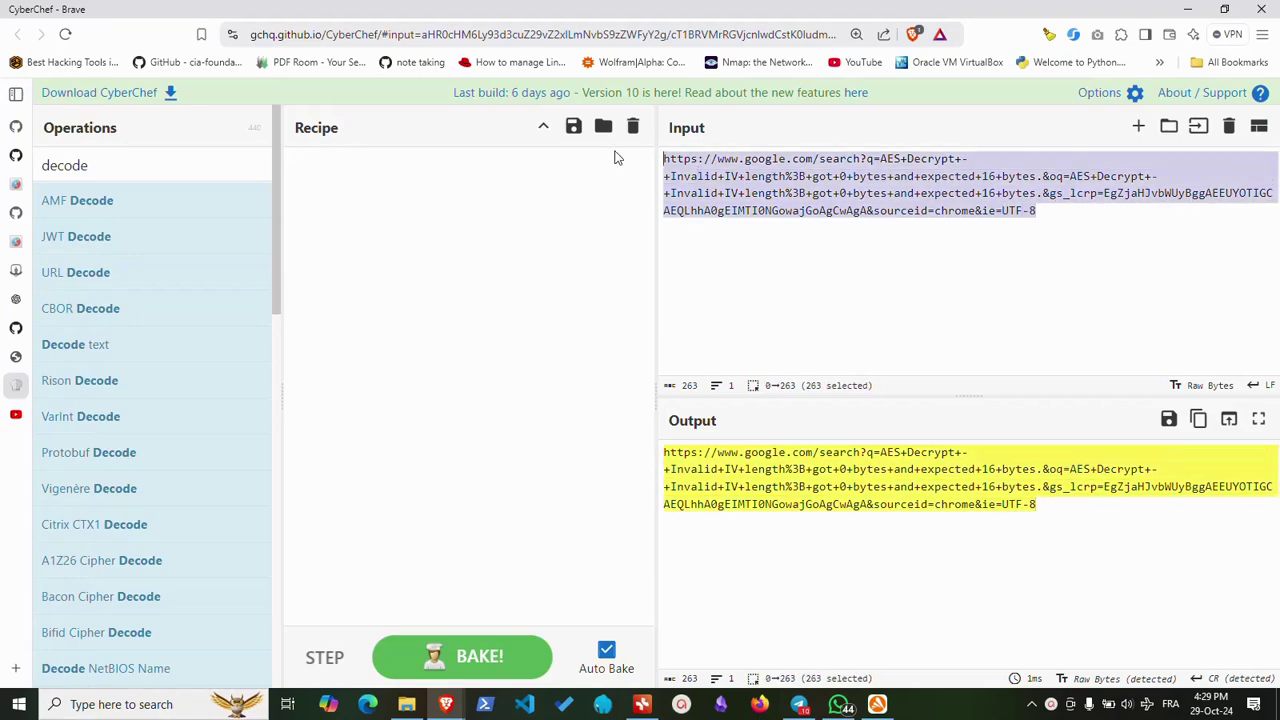
key("ctrl+v")
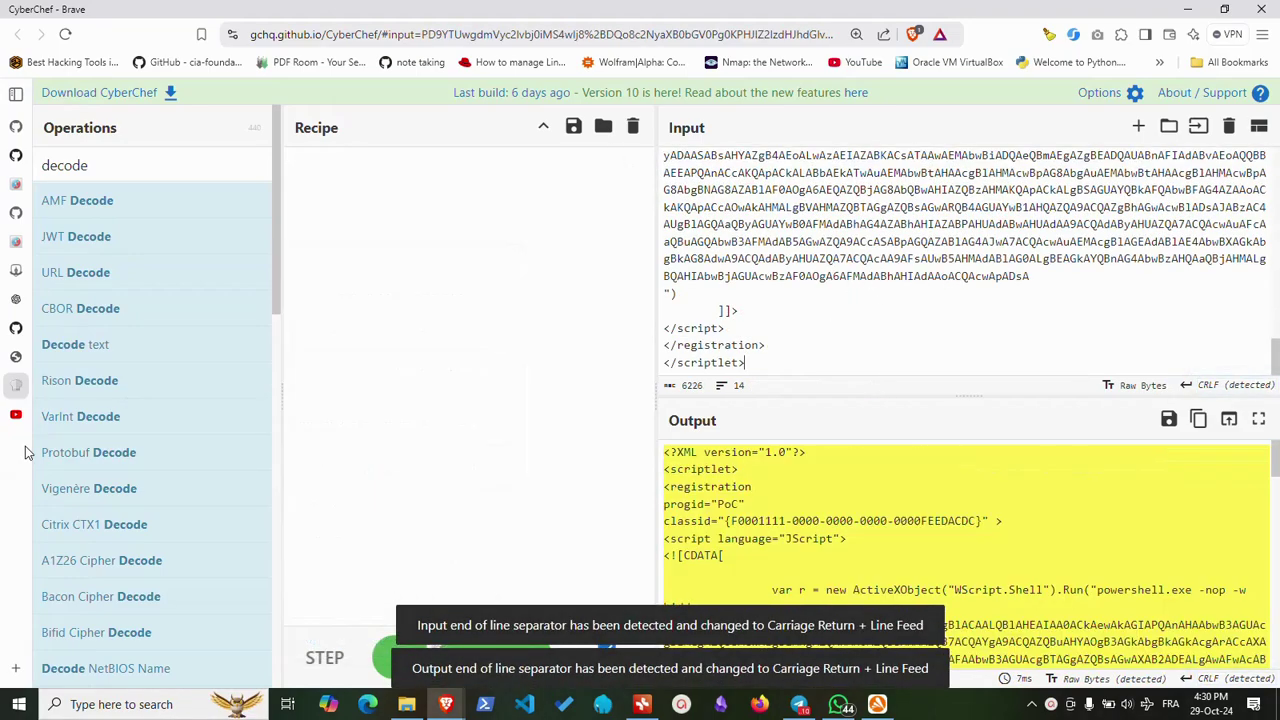
scroll(1020, 357, "up", 5)
scroll(865, 259, "up", 5)
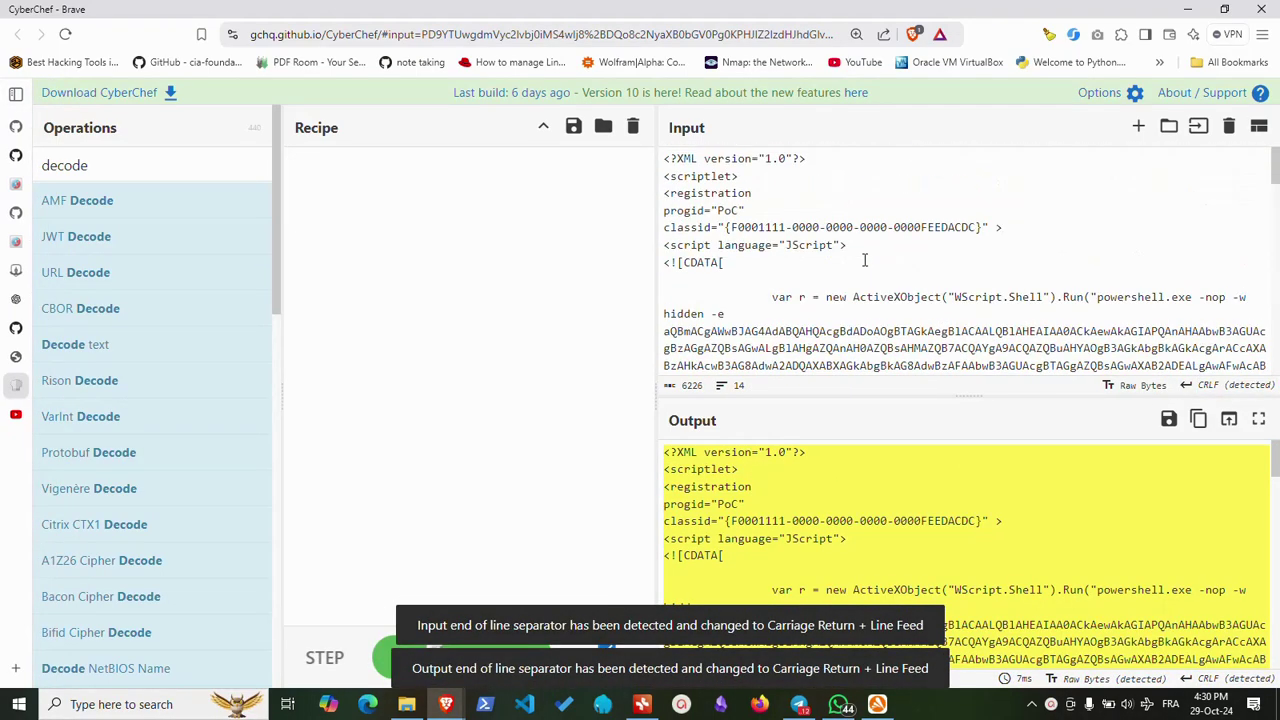
Select the Recipe 7 JSON in the cyberchef-recipes README and return to CyberChef
left_click(30, 414)
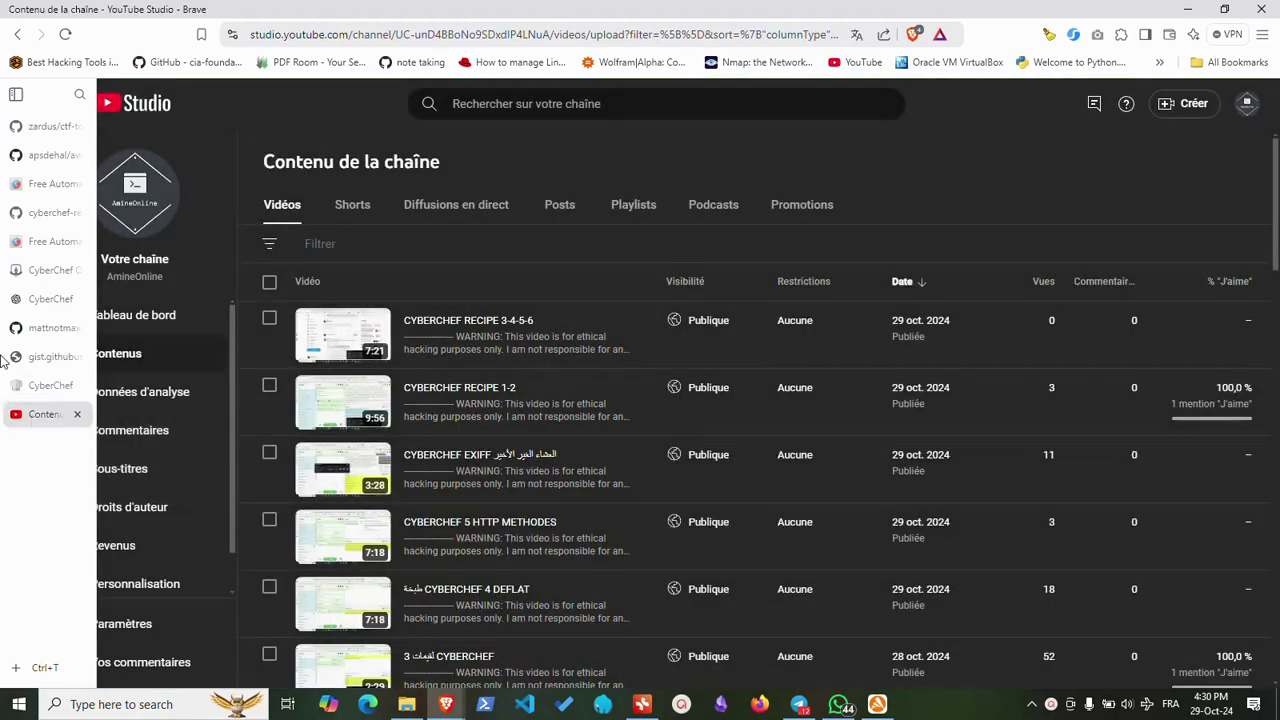
left_click(35, 385)
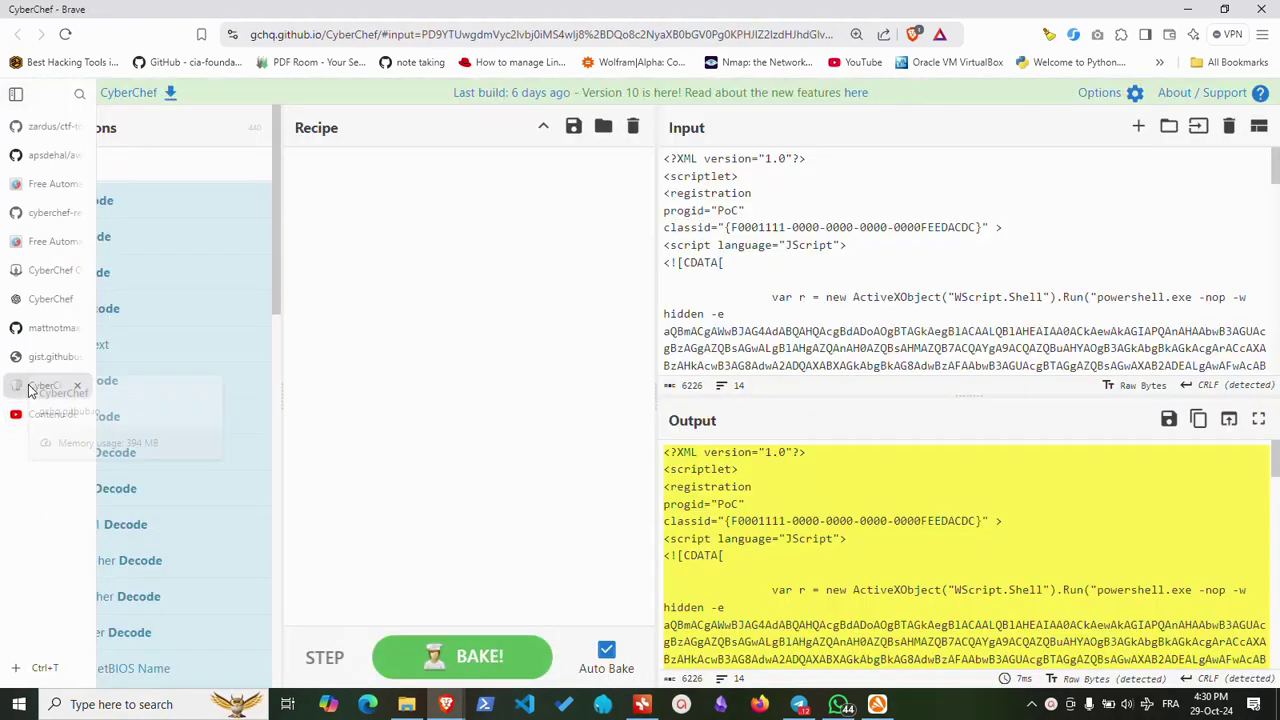
left_click(42, 330)
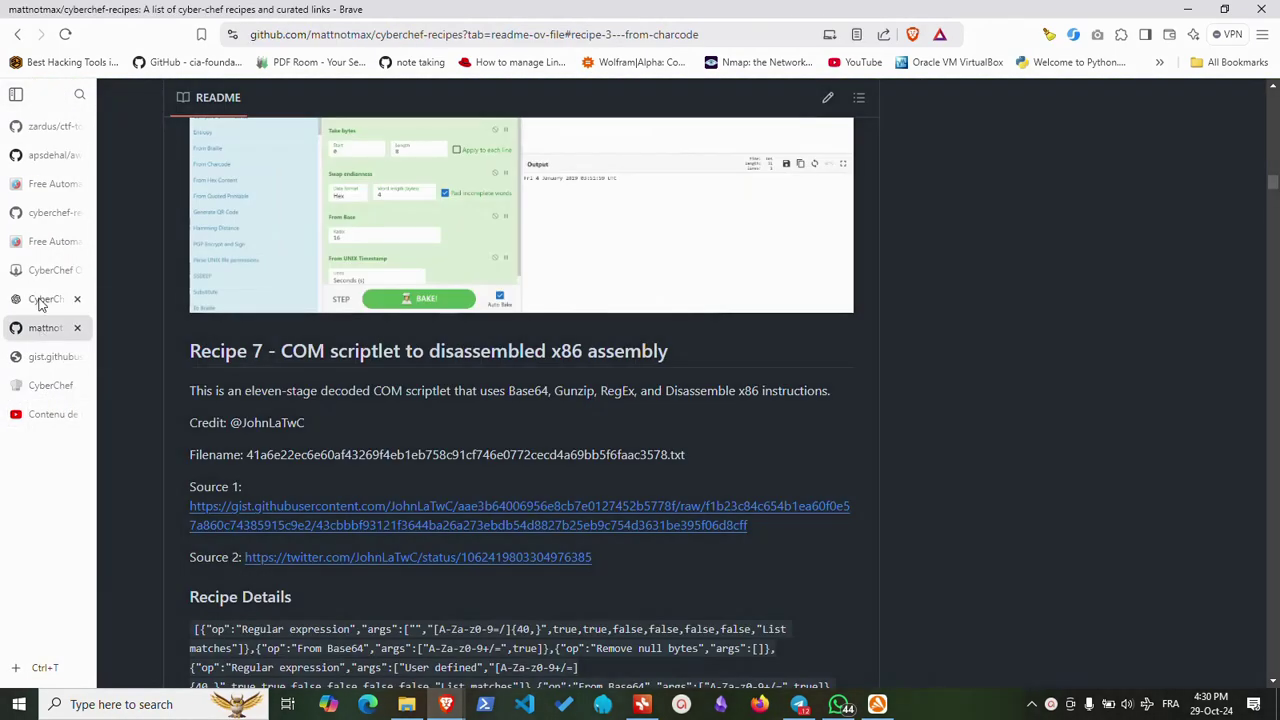
scroll(637, 425, "down", 3)
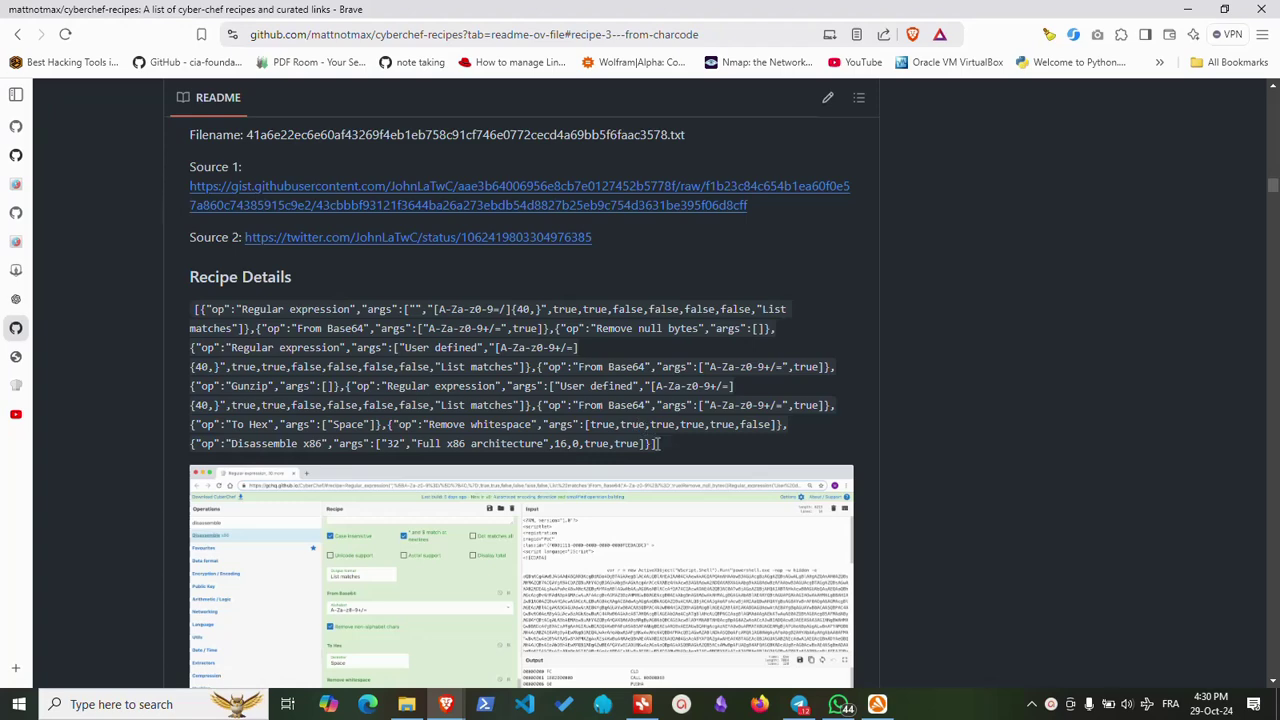
left_click_drag(657, 443, 159, 315)
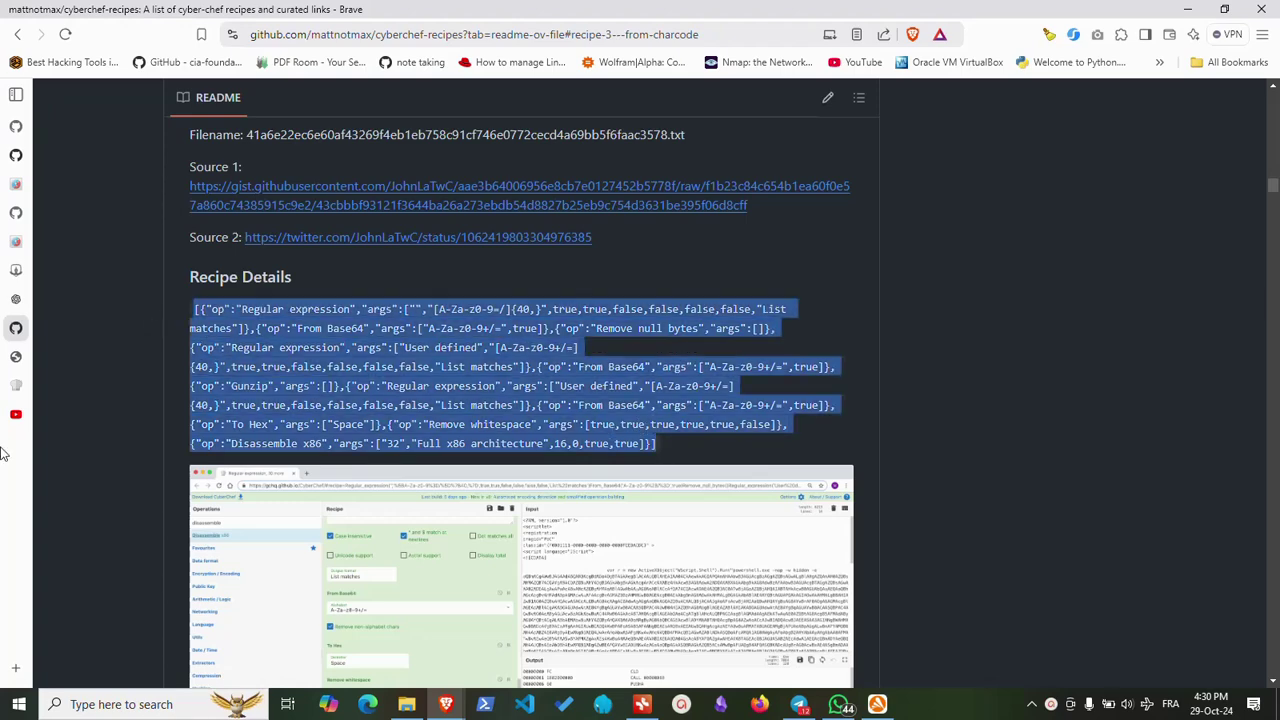
left_click(40, 390)
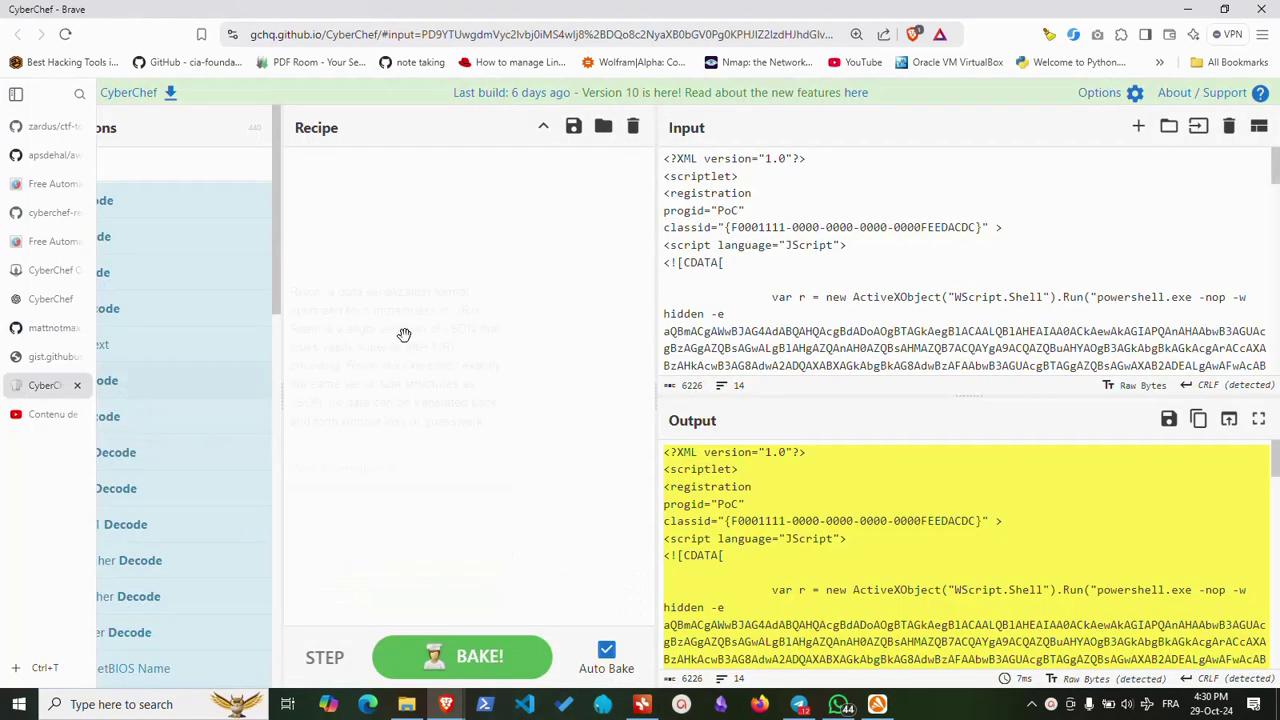
Paste the Recipe 7 JSON into the Load recipe dialog and load it, producing x86 disassembly
left_click(603, 126)
left_click(415, 303)
key("ctrl+v")
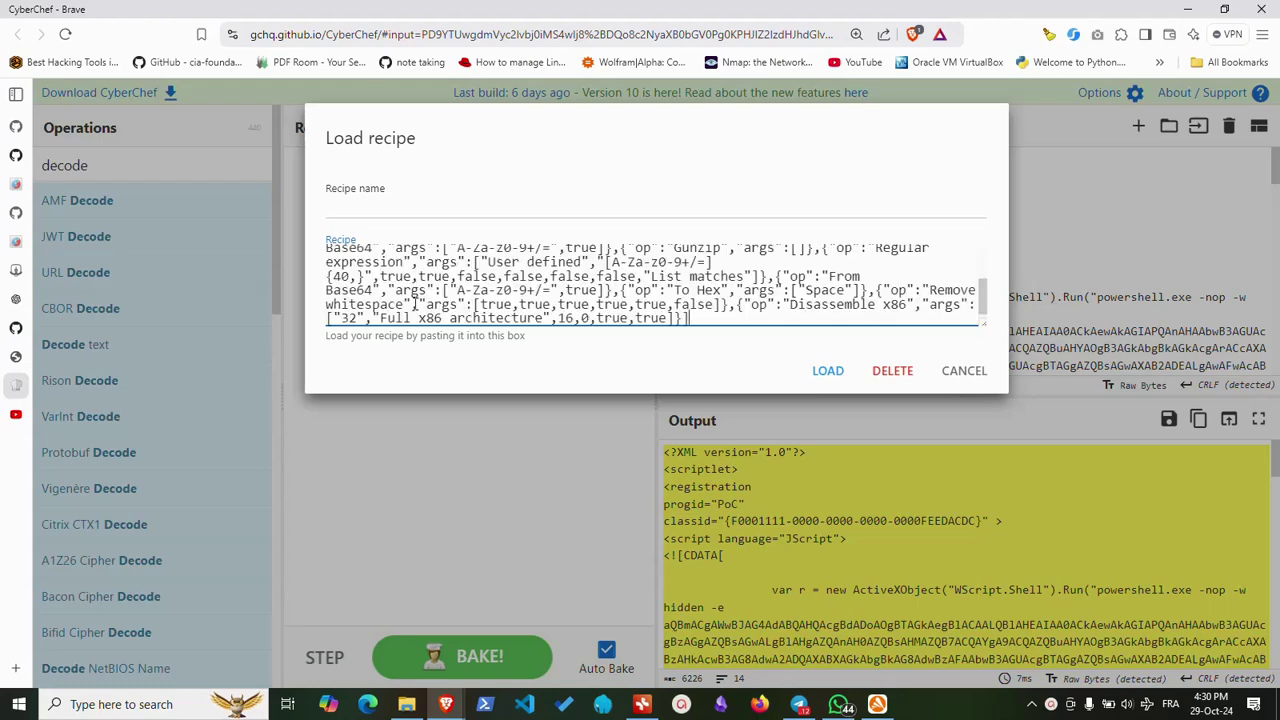
left_click(828, 370)
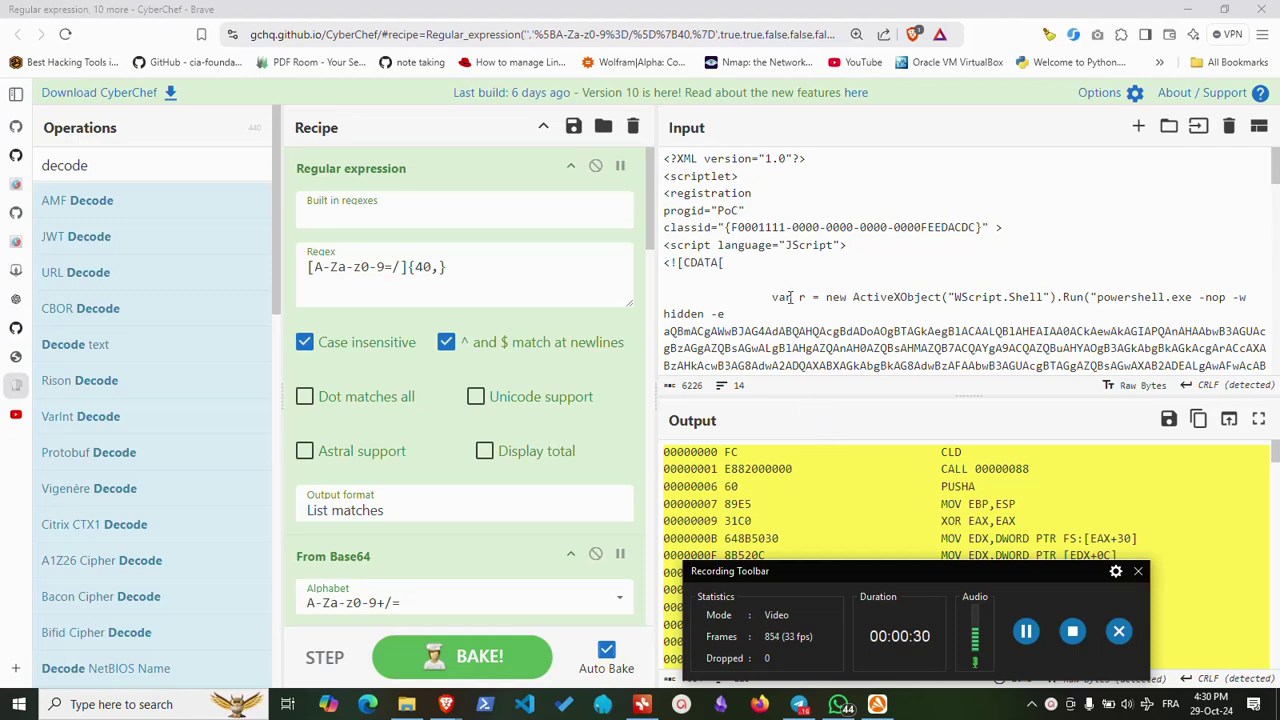
Inspect the first Regular expression's pattern and the start of the base64 payload
scroll(792, 293, "down", 5)
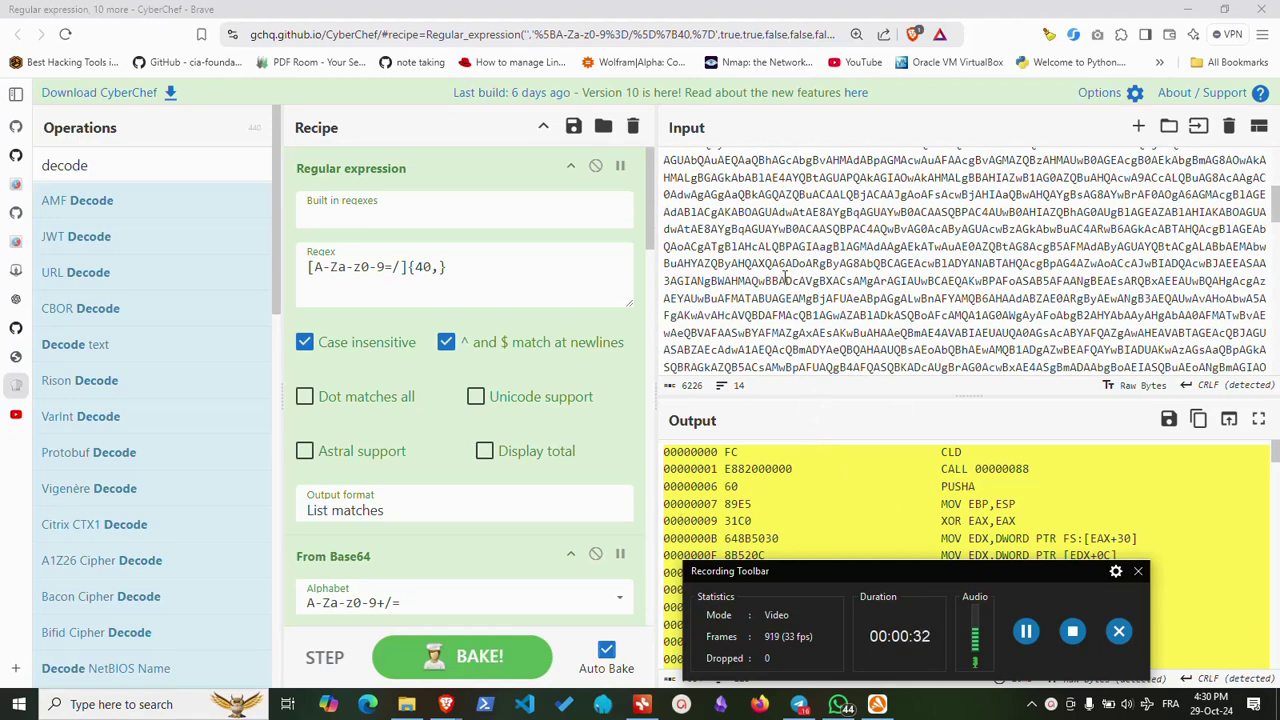
scroll(908, 318, "down", 2)
left_click_drag(952, 575, 957, 244)
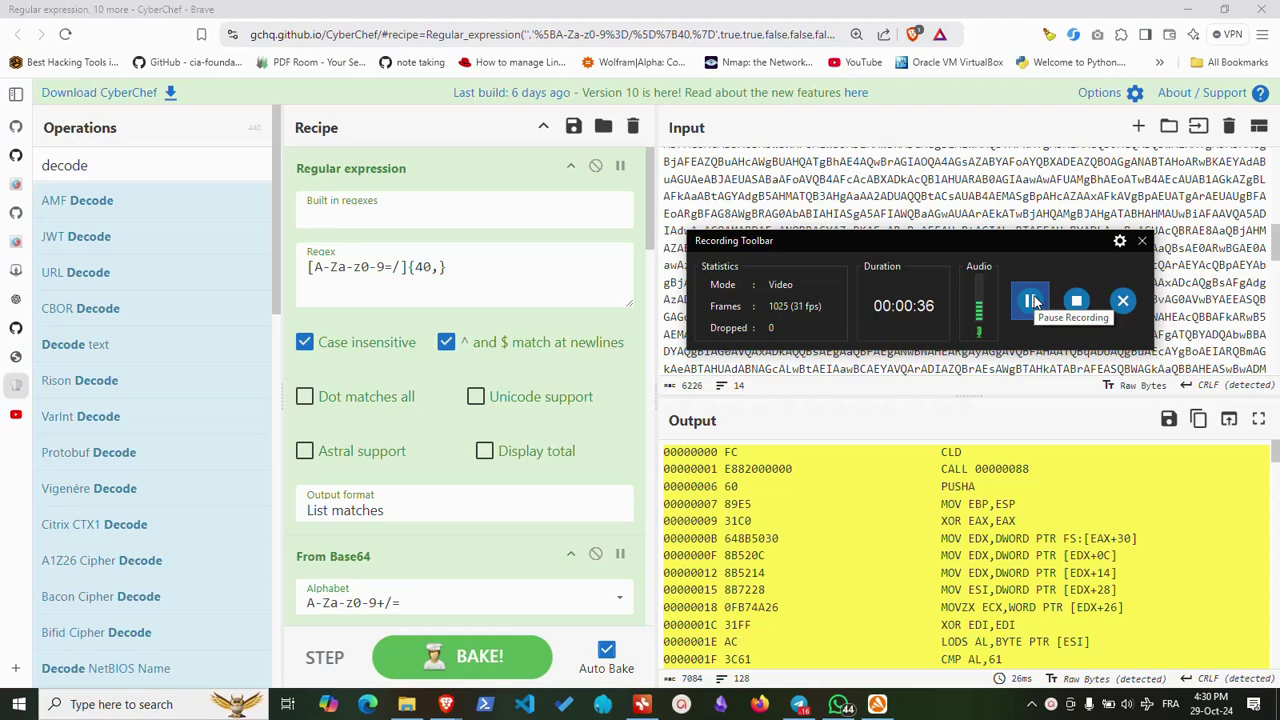
left_click_drag(402, 267, 293, 262)
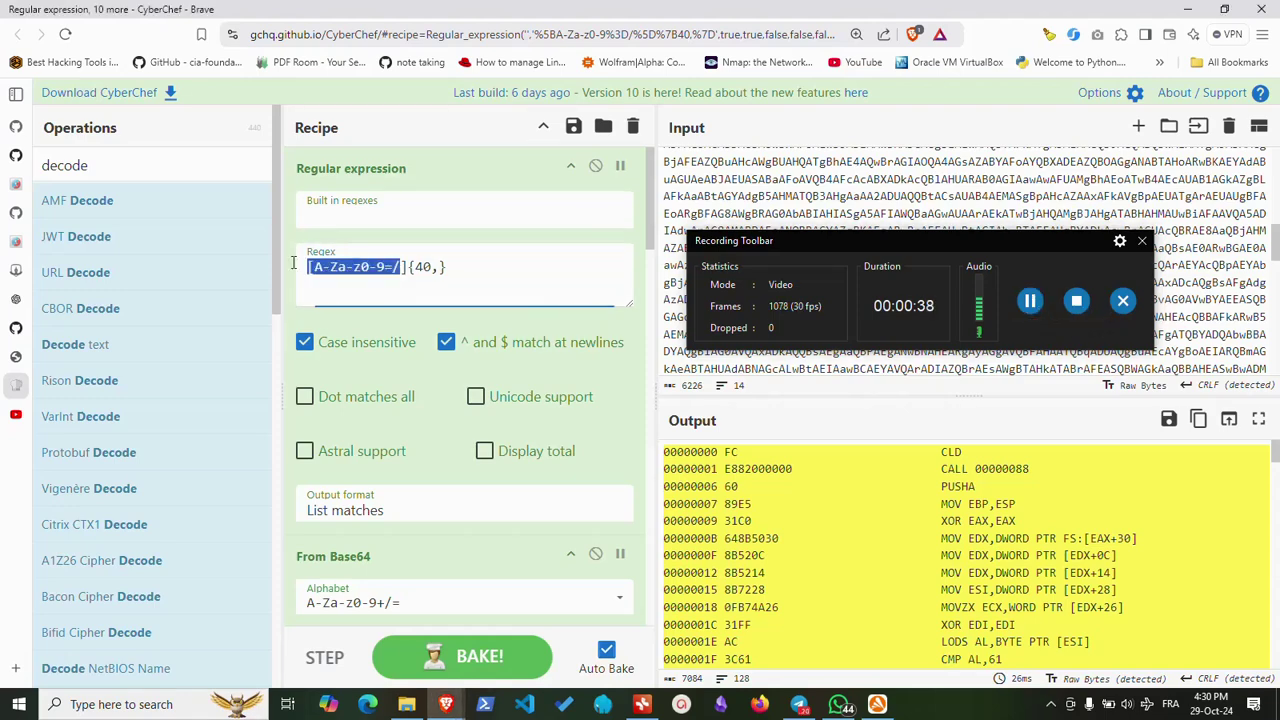
scroll(824, 200, "up", 5)
scroll(824, 200, "down", 5)
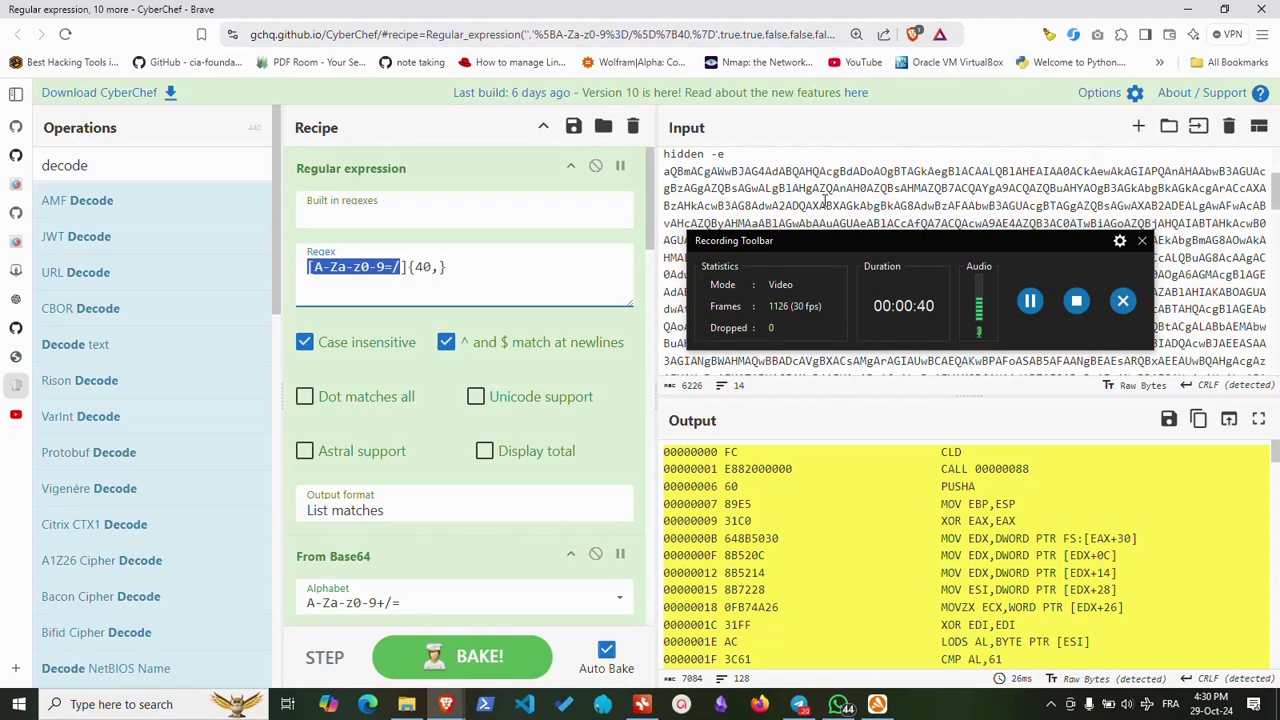
scroll(824, 200, "up", 5)
scroll(957, 196, "down", 3)
scroll(957, 196, "up", 3)
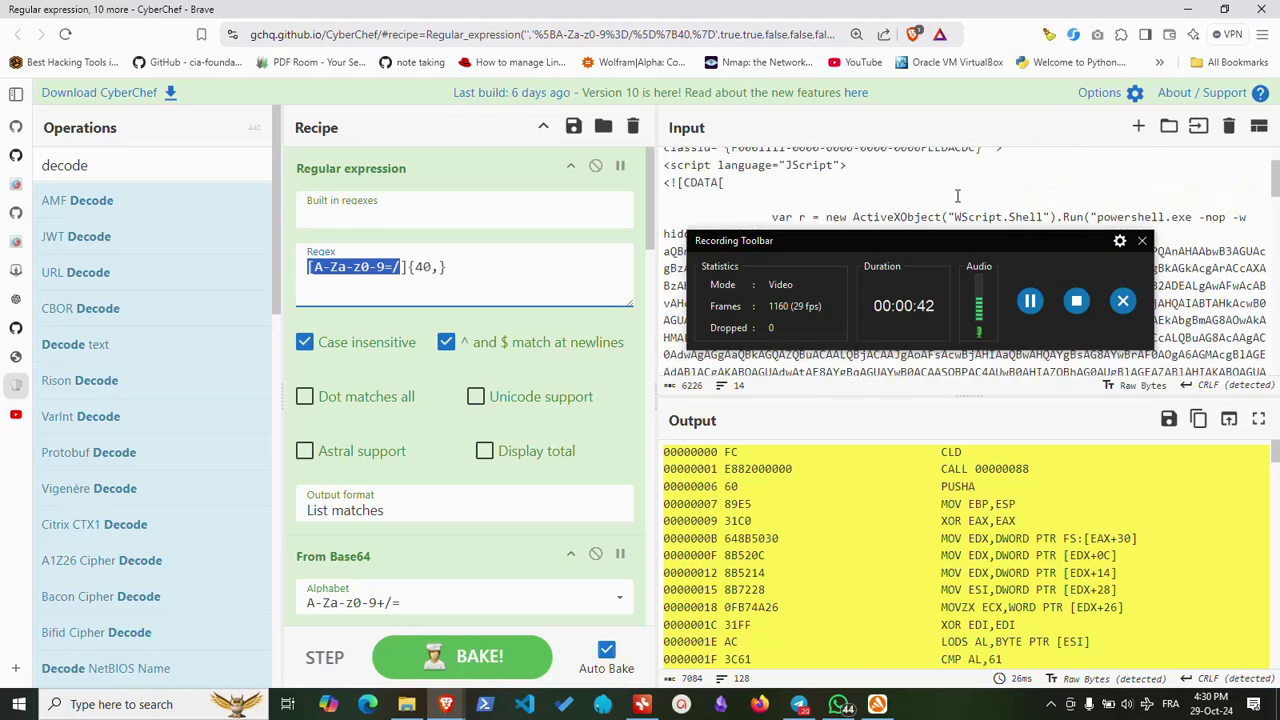
scroll(957, 196, "down", 3)
left_click_drag(665, 171, 1035, 206)
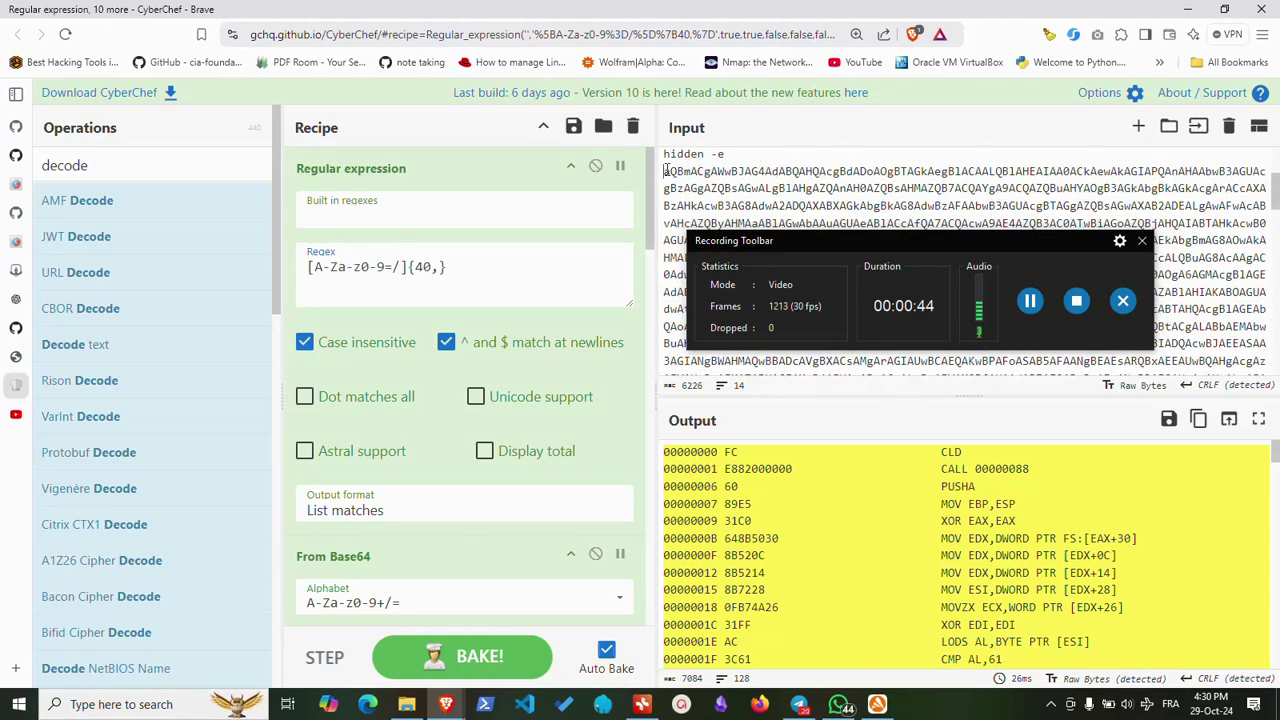
left_click(413, 266)
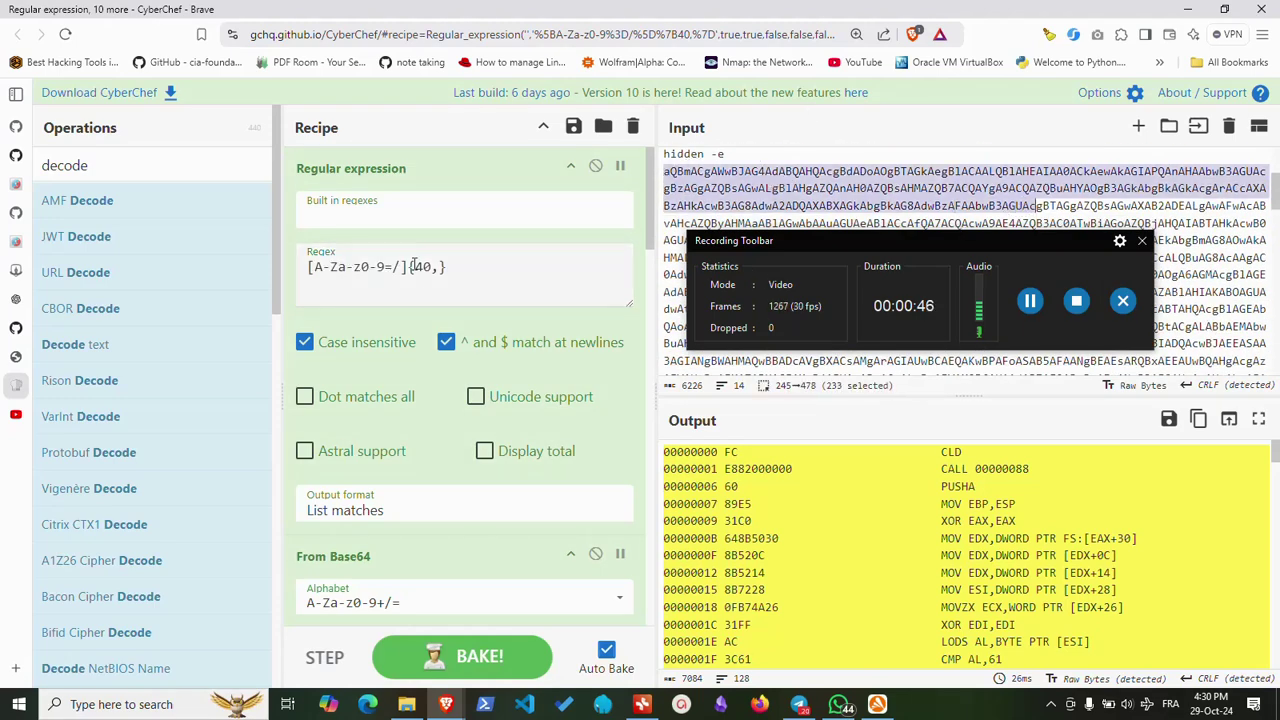
Remove the final Disassemble x86 step so the output shows raw shellcode hex
scroll(476, 265, "down", 3)
scroll(460, 220, "up", 3)
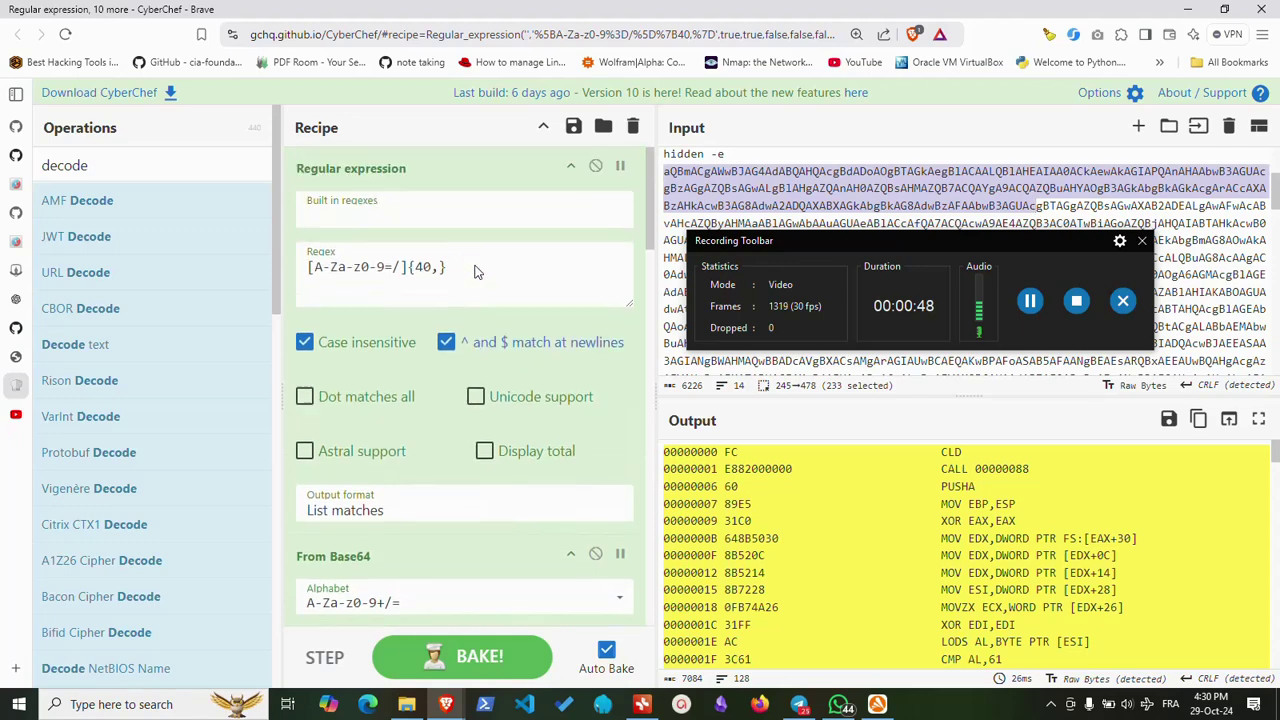
scroll(366, 340, "down", 1)
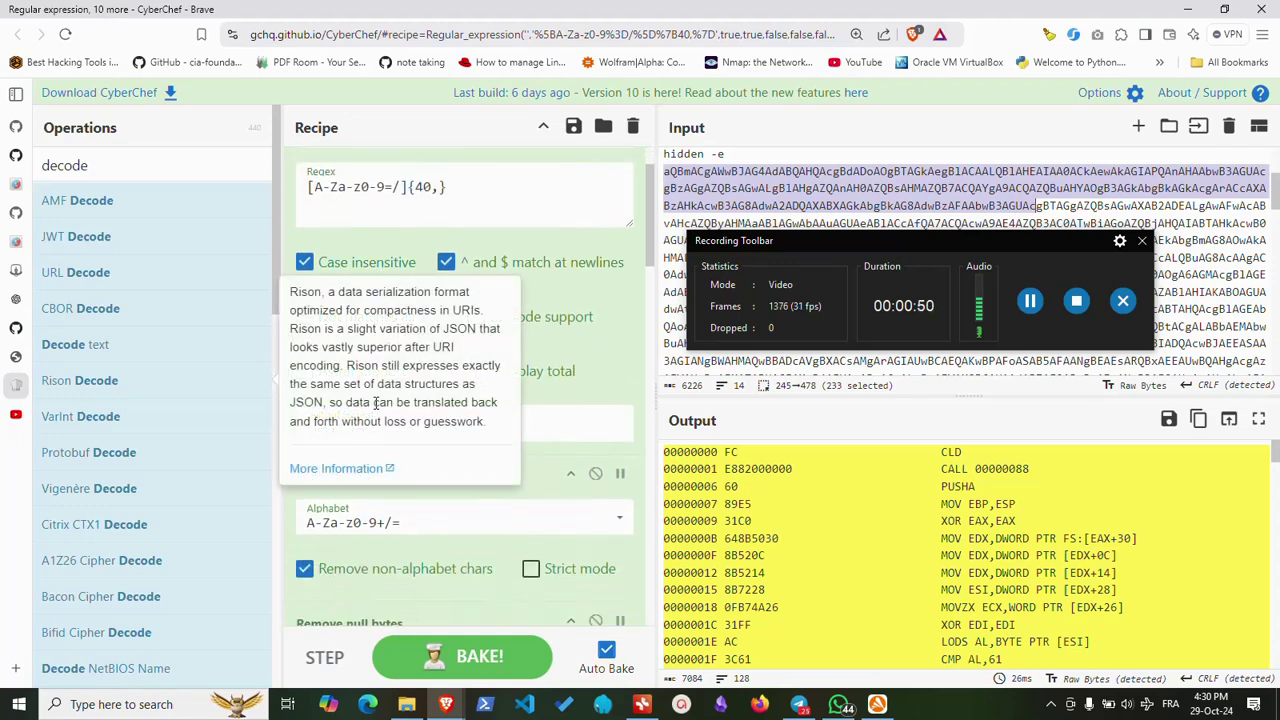
scroll(410, 484, "down", 3)
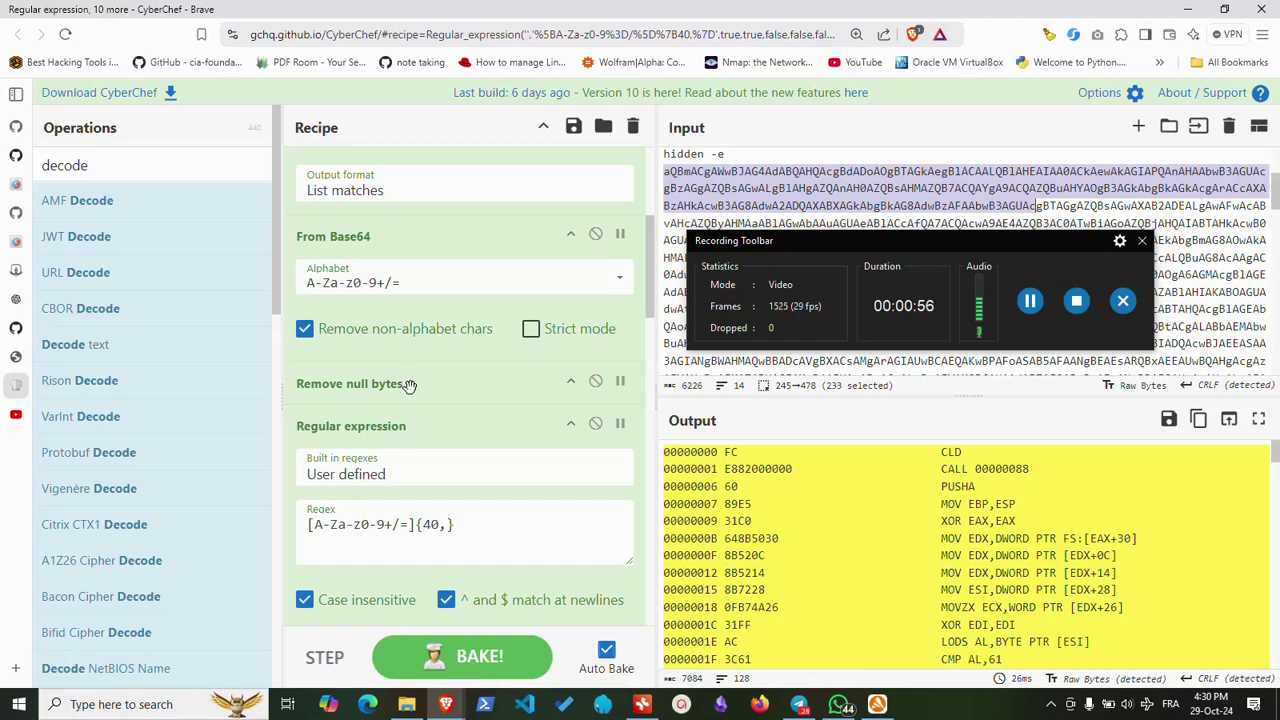
scroll(408, 385, "down", 1)
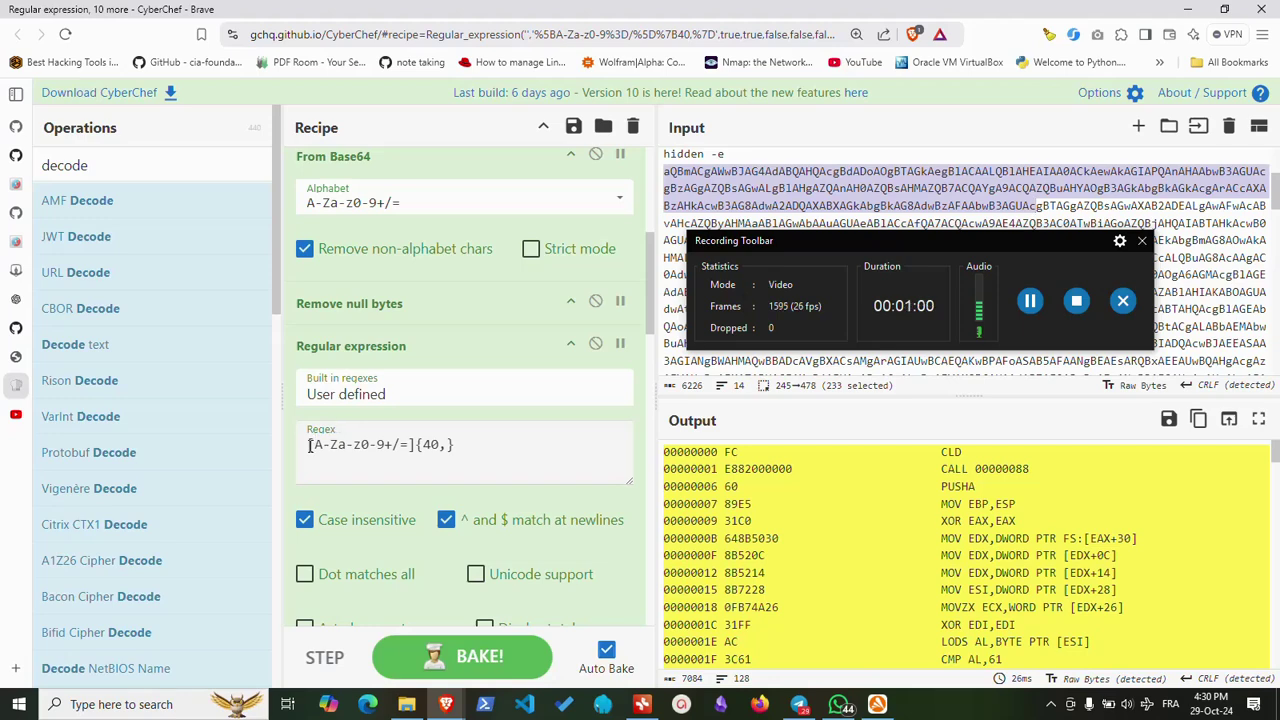
scroll(425, 314, "down", 2)
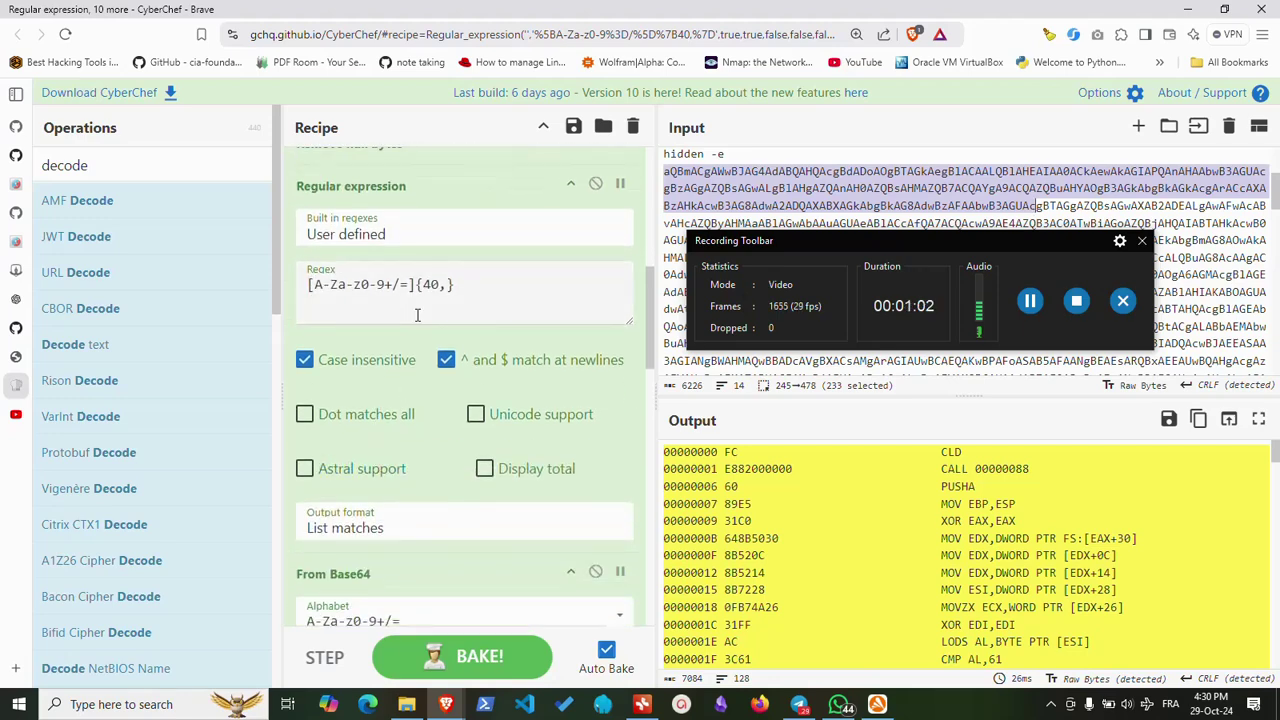
scroll(417, 314, "down", 2)
scroll(372, 402, "down", 2)
scroll(427, 368, "down", 3)
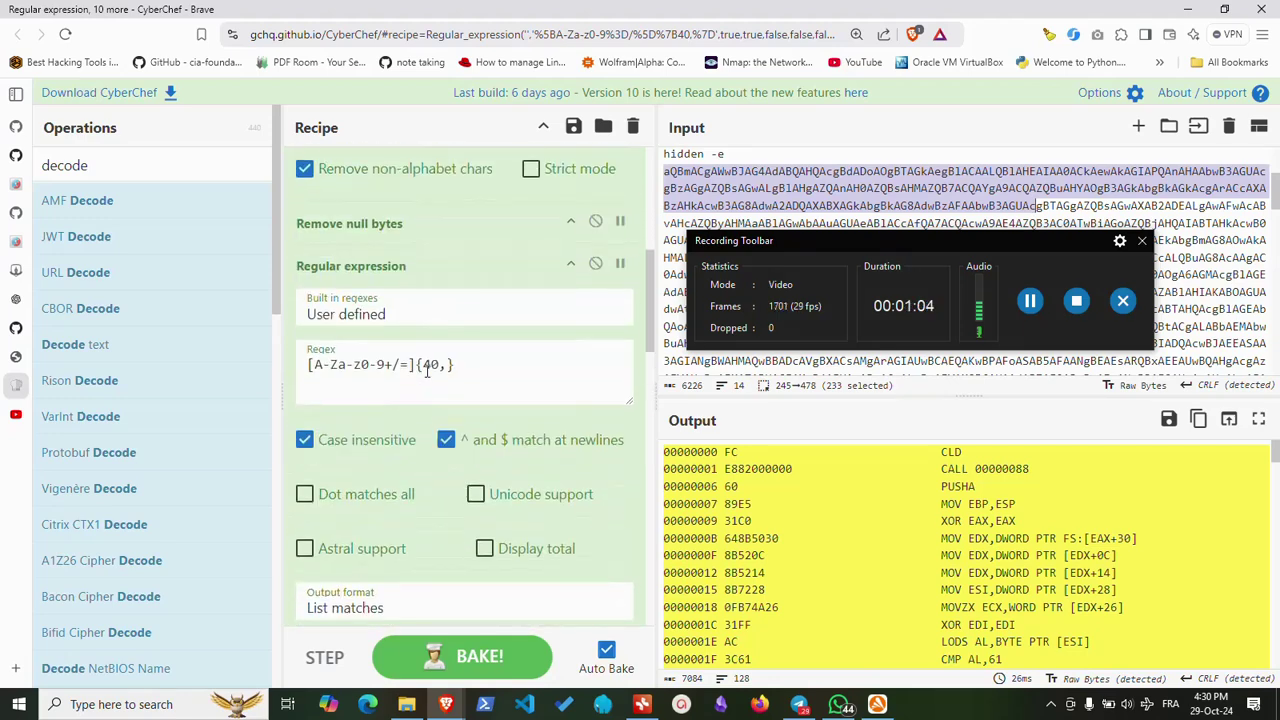
scroll(427, 368, "down", 3)
scroll(430, 340, "down", 2)
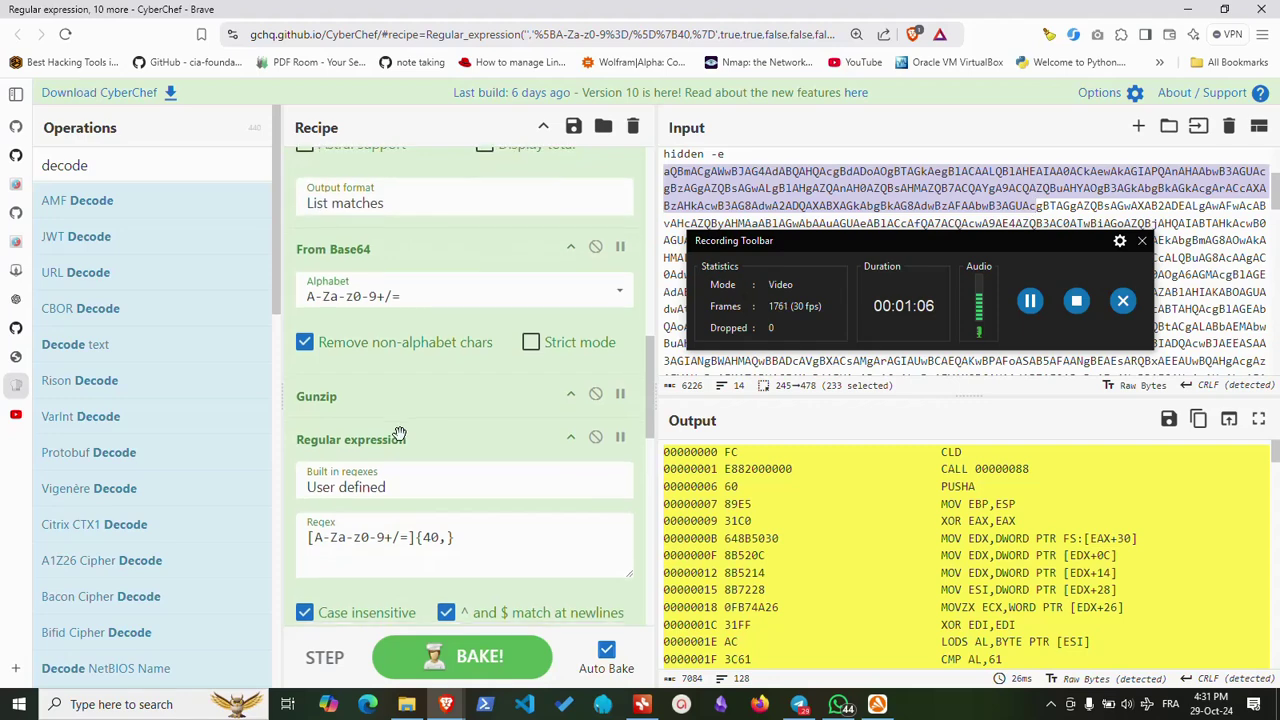
scroll(401, 400, "down", 2)
scroll(405, 352, "down", 2)
scroll(408, 357, "down", 3)
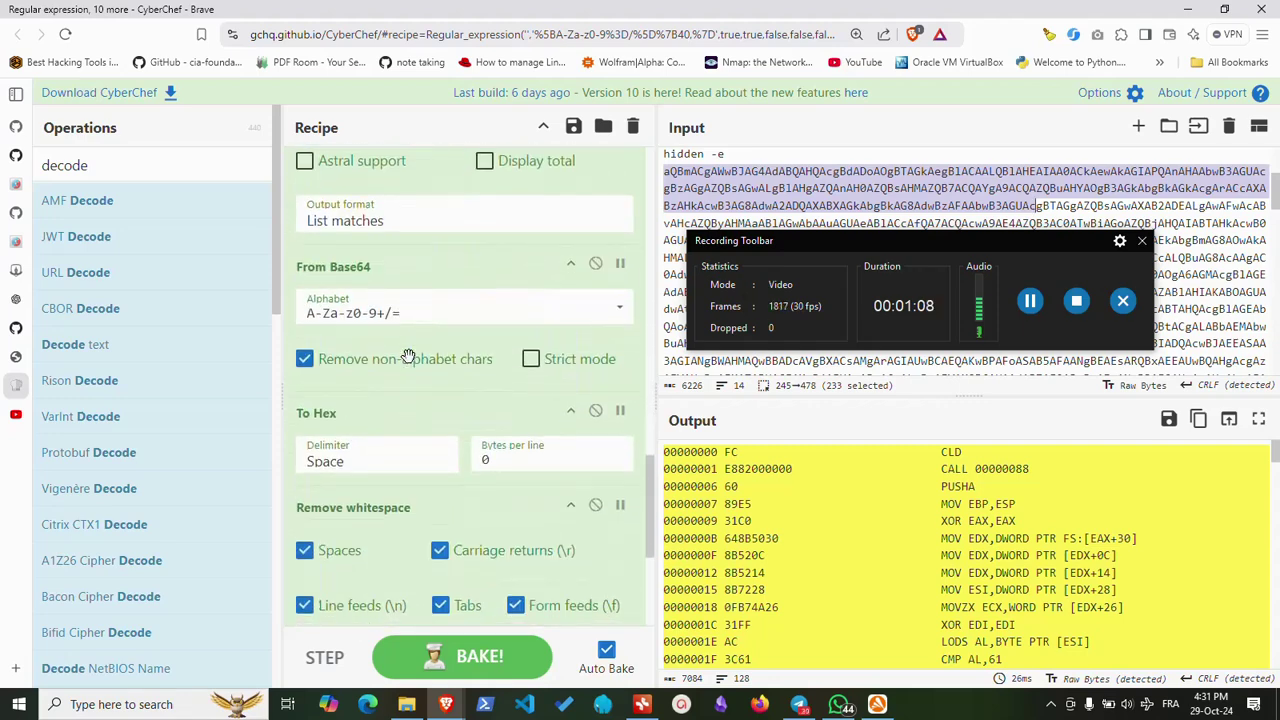
scroll(408, 357, "down", 2)
scroll(400, 370, "down", 1)
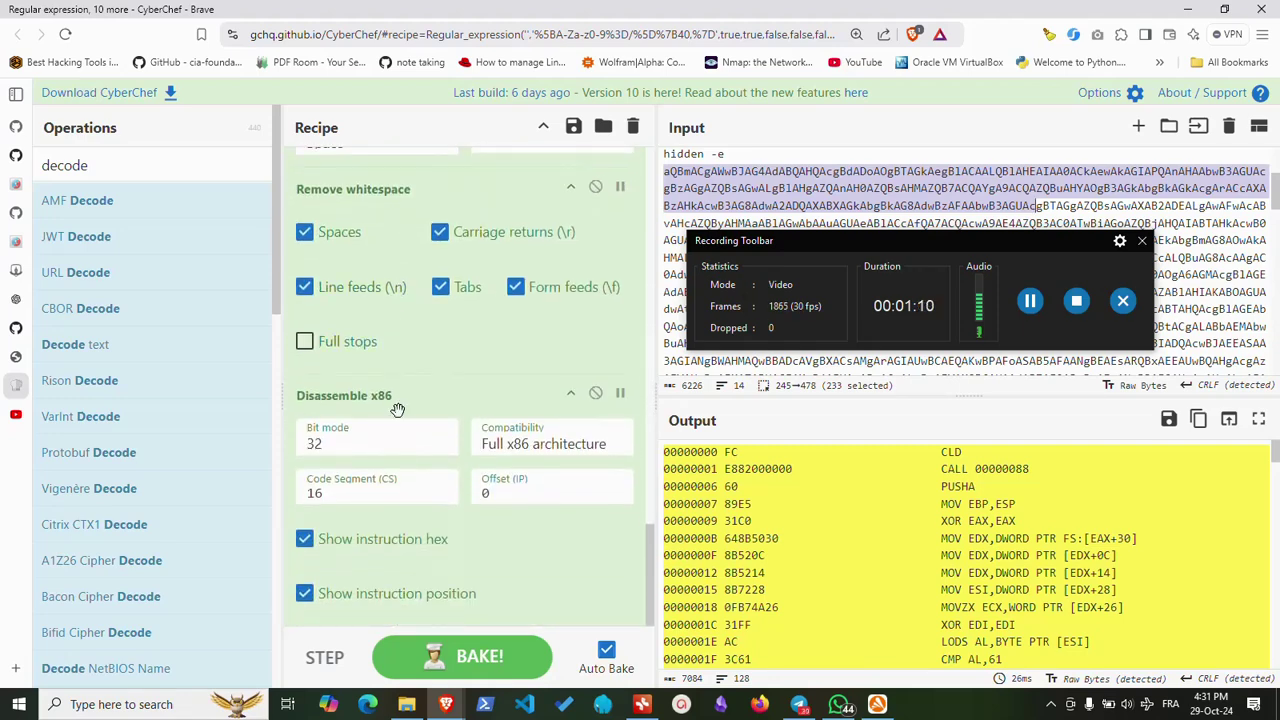
scroll(397, 410, "up", 1)
left_click_drag(420, 472, 190, 468)
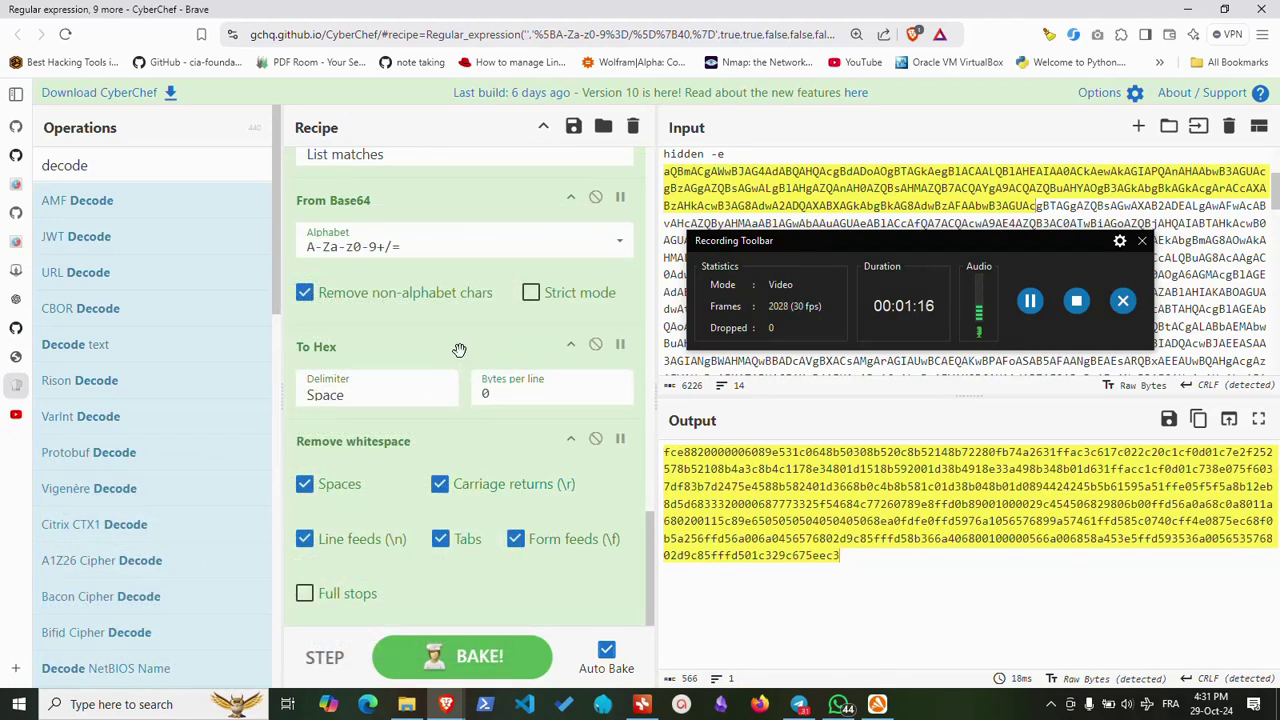
Drag To Hex, Remove whitespace, From Base64, the extra Regular expression and second From Base64 out of the recipe
left_click_drag(463, 354, 171, 343)
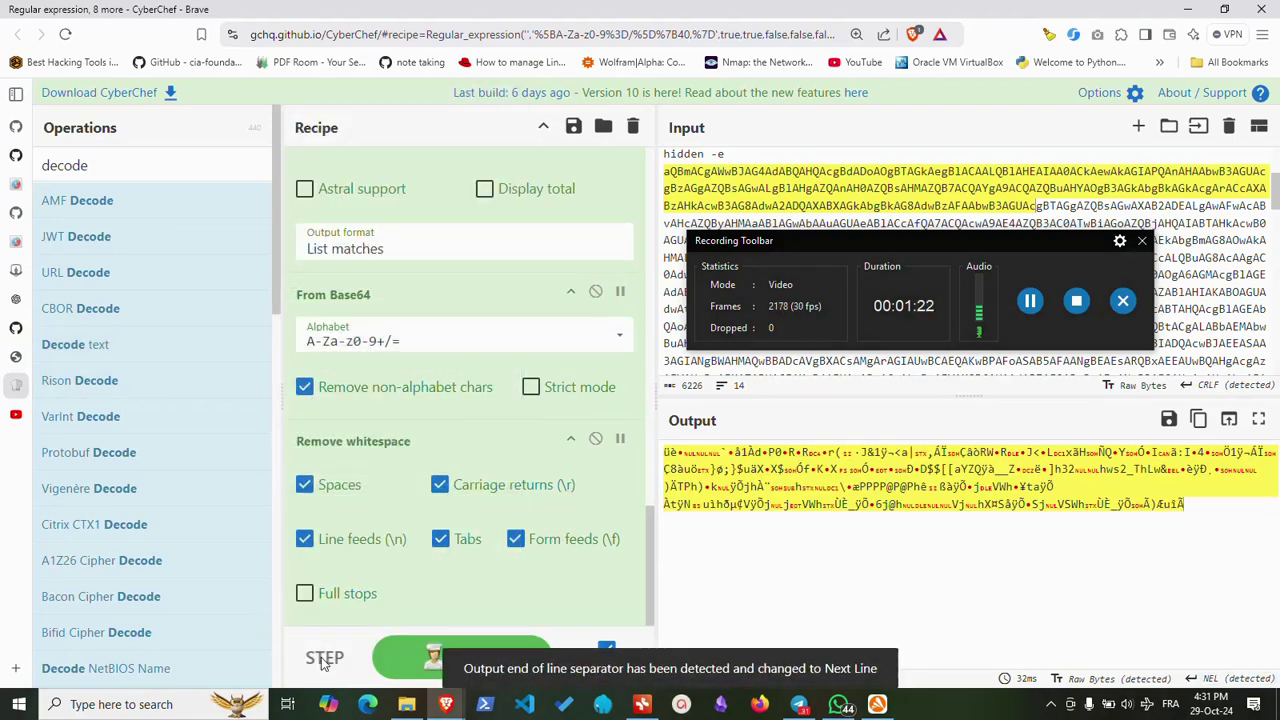
left_click_drag(430, 441, 163, 451)
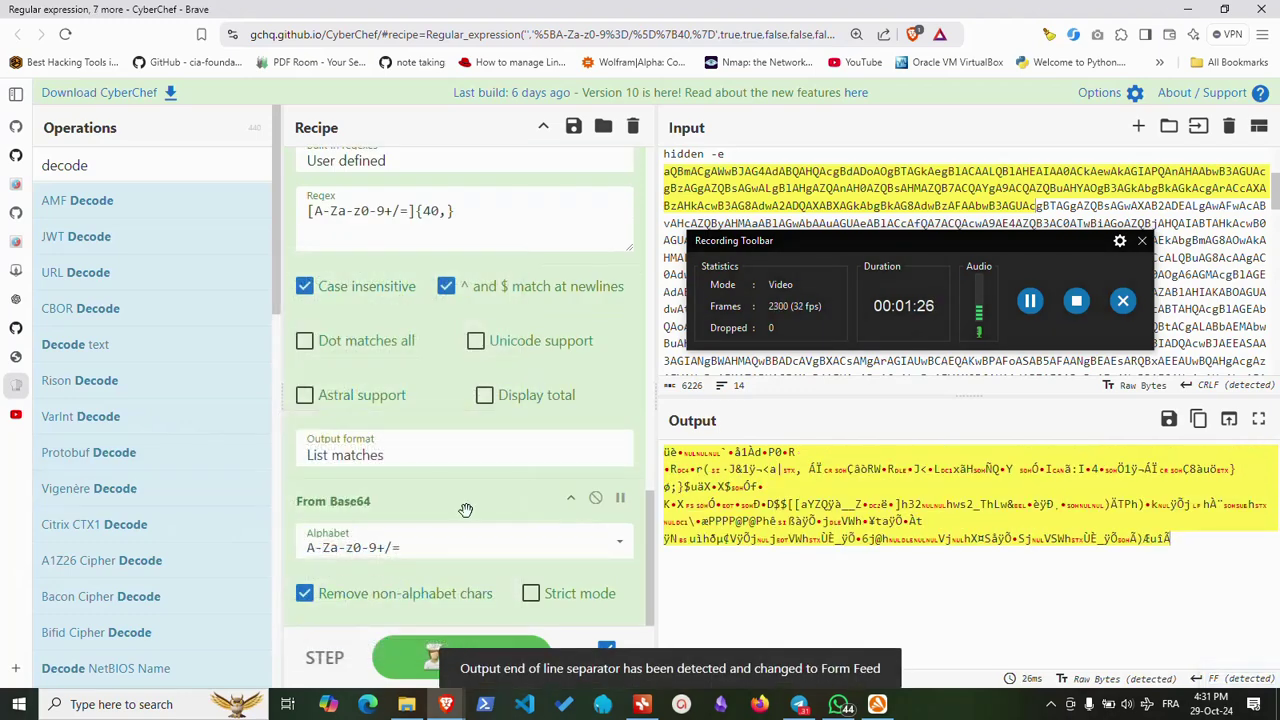
left_click_drag(446, 508, 150, 480)
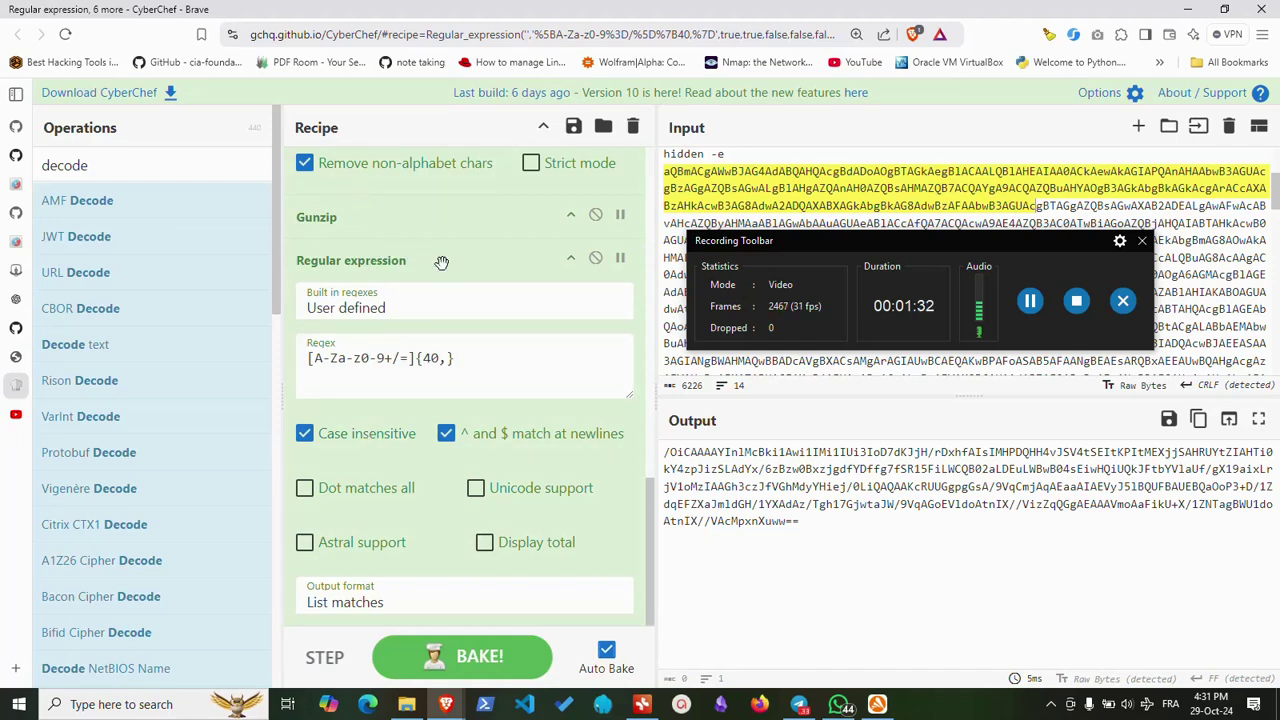
mouse_move(441, 262)
left_mouse_down()
mouse_move(185, 269)
mouse_move(400, 155)
left_mouse_up()
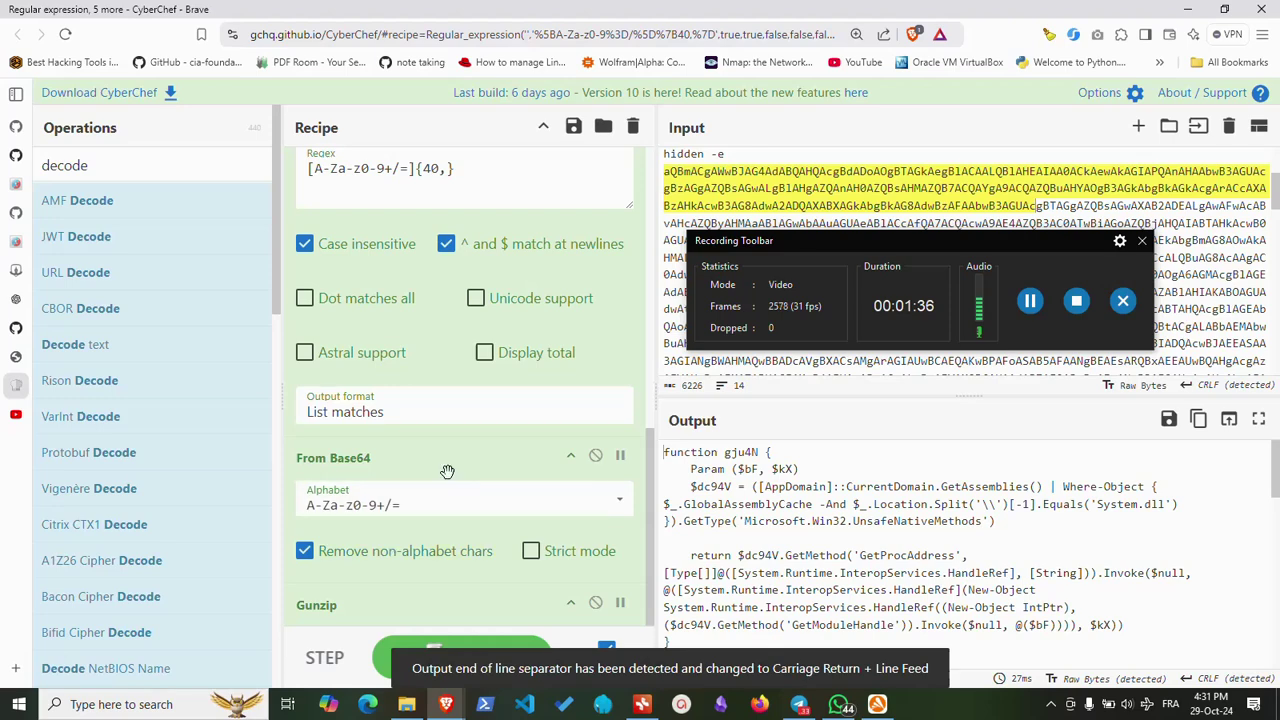
scroll(925, 550, "down", 3)
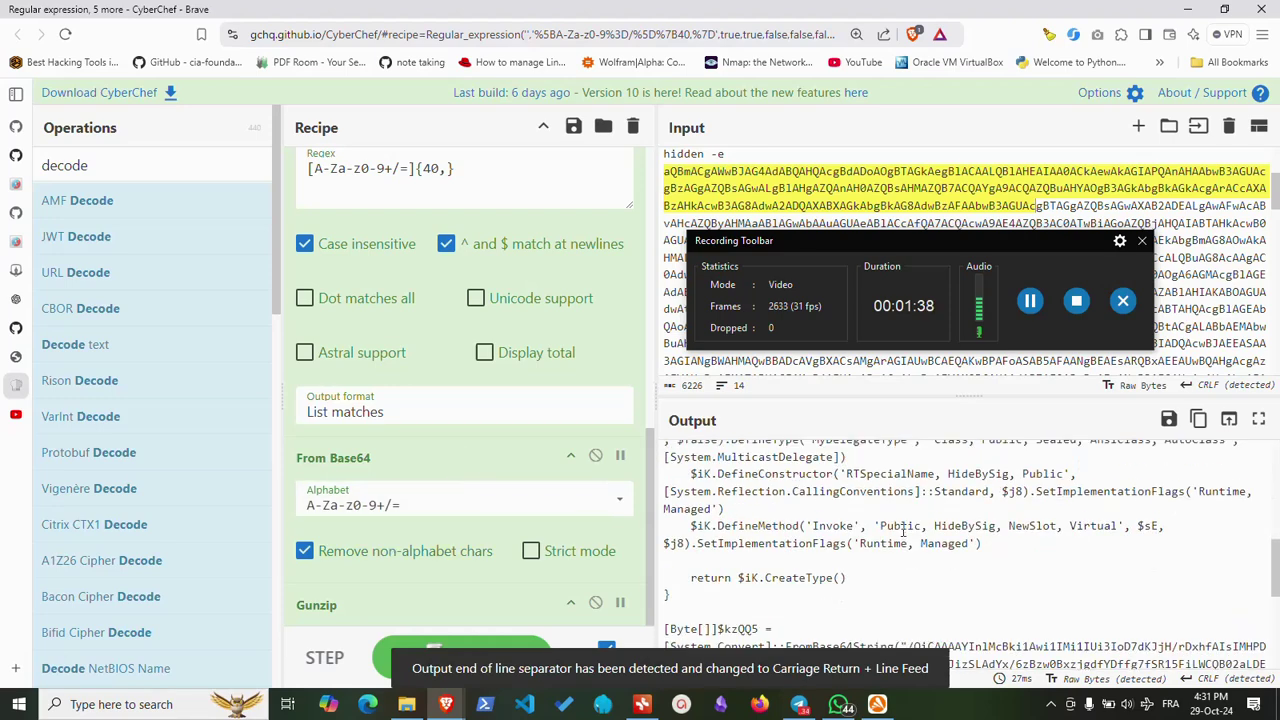
scroll(902, 530, "down", 3)
scroll(902, 530, "down", 3)
scroll(902, 530, "down", 3)
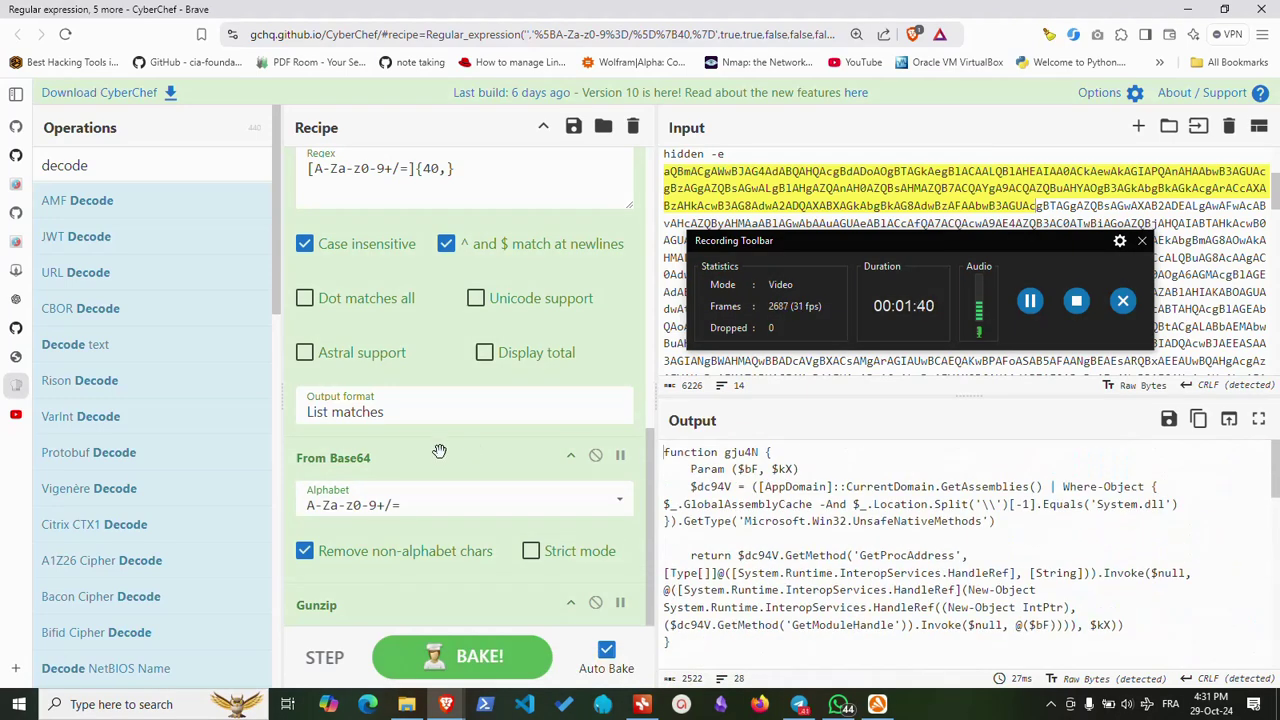
left_click_drag(443, 457, 110, 455)
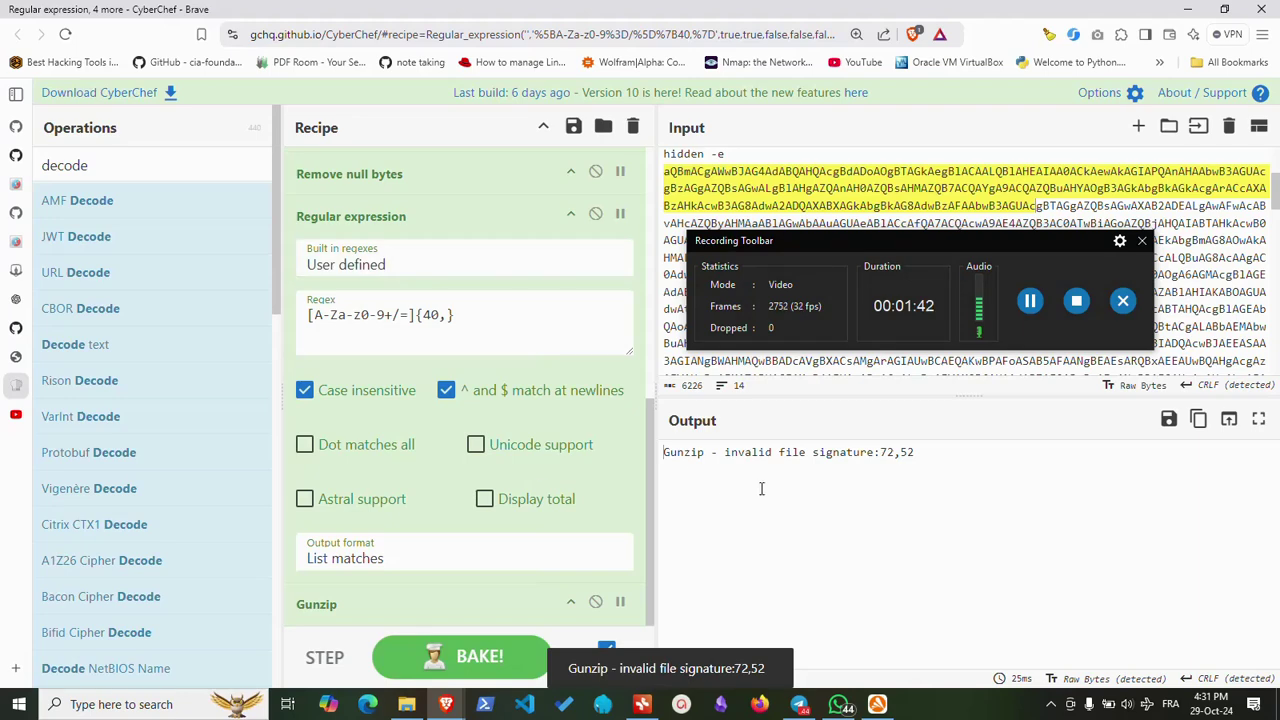
Remove Gunzip, keeping the Regular expression's Built in regexes on User defined
left_click_drag(663, 452, 916, 452)
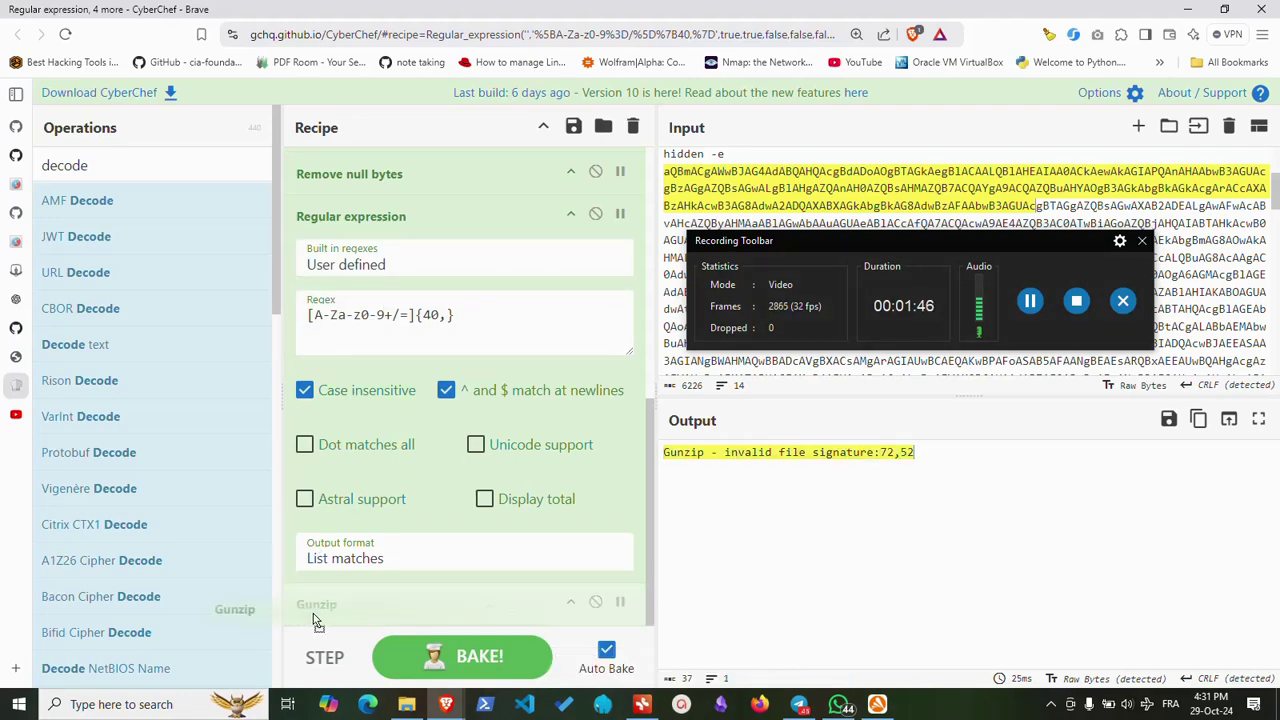
left_click_drag(376, 614, 217, 606)
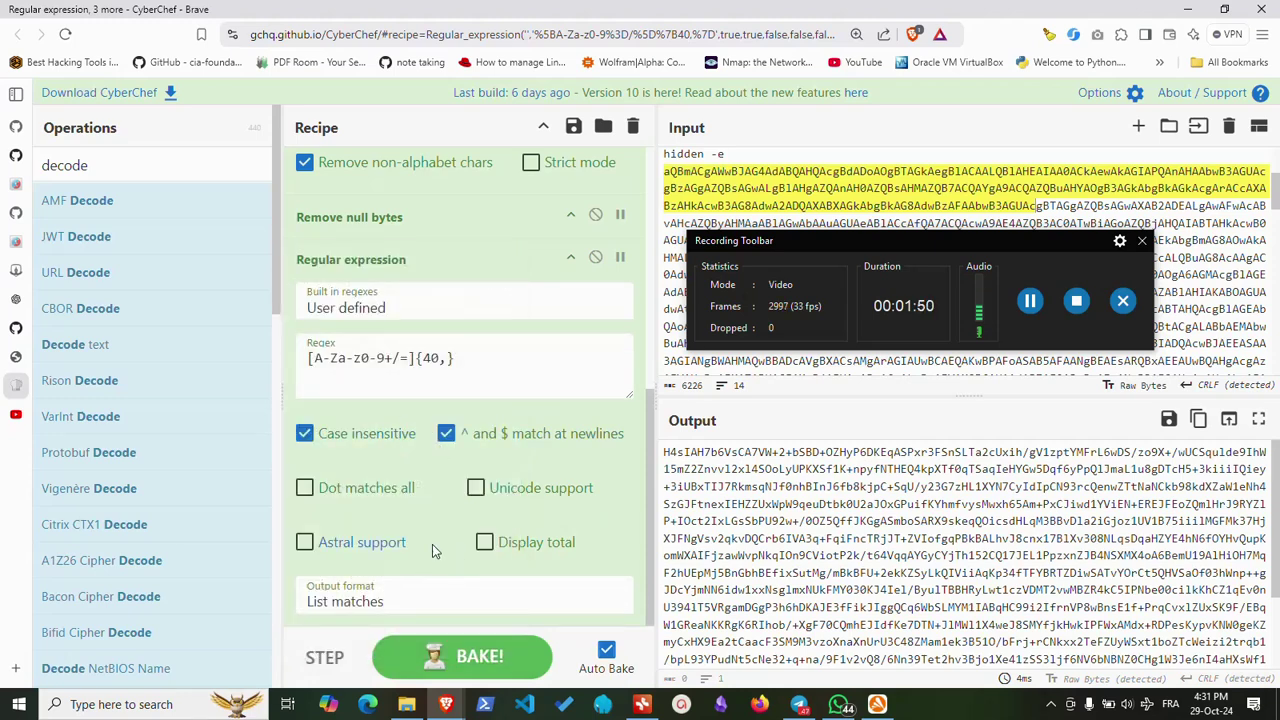
mouse_move(480, 262)
left_mouse_down()
mouse_move(260, 305)
mouse_move(443, 309)
left_mouse_up()
left_click(463, 303)
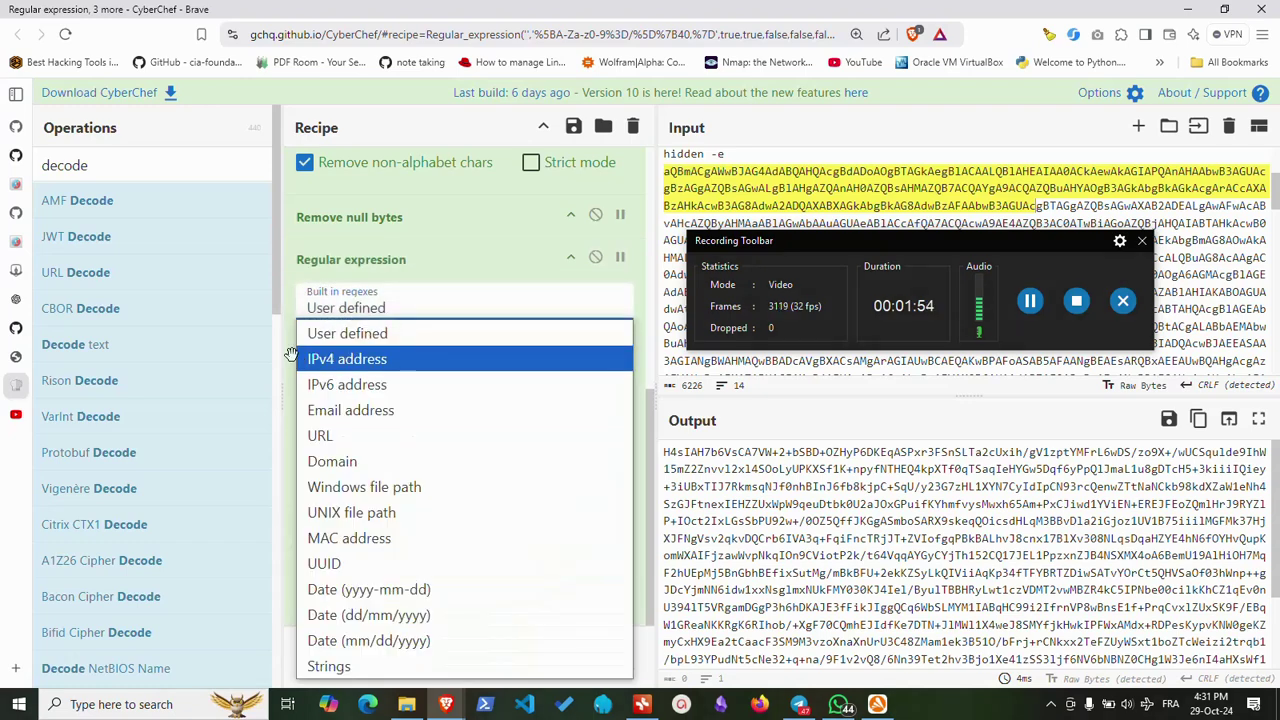
left_click(516, 268)
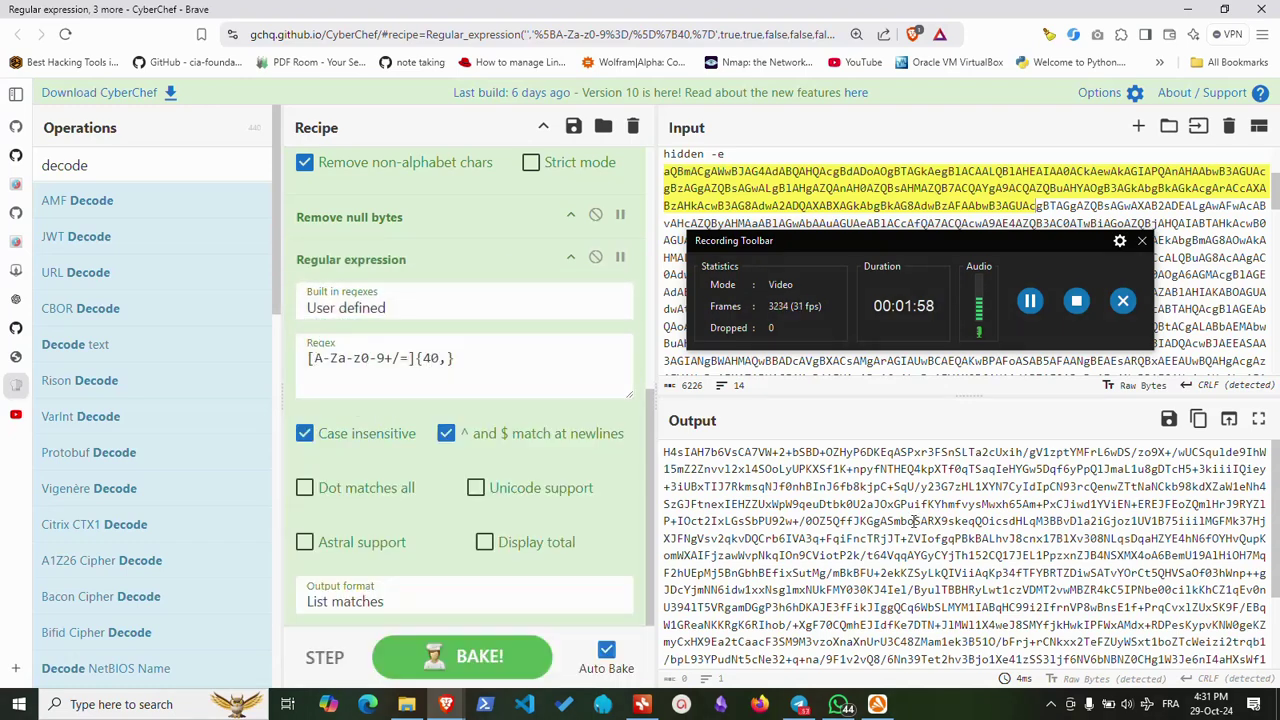
scroll(730, 478, "down", 2)
scroll(730, 478, "up", 2)
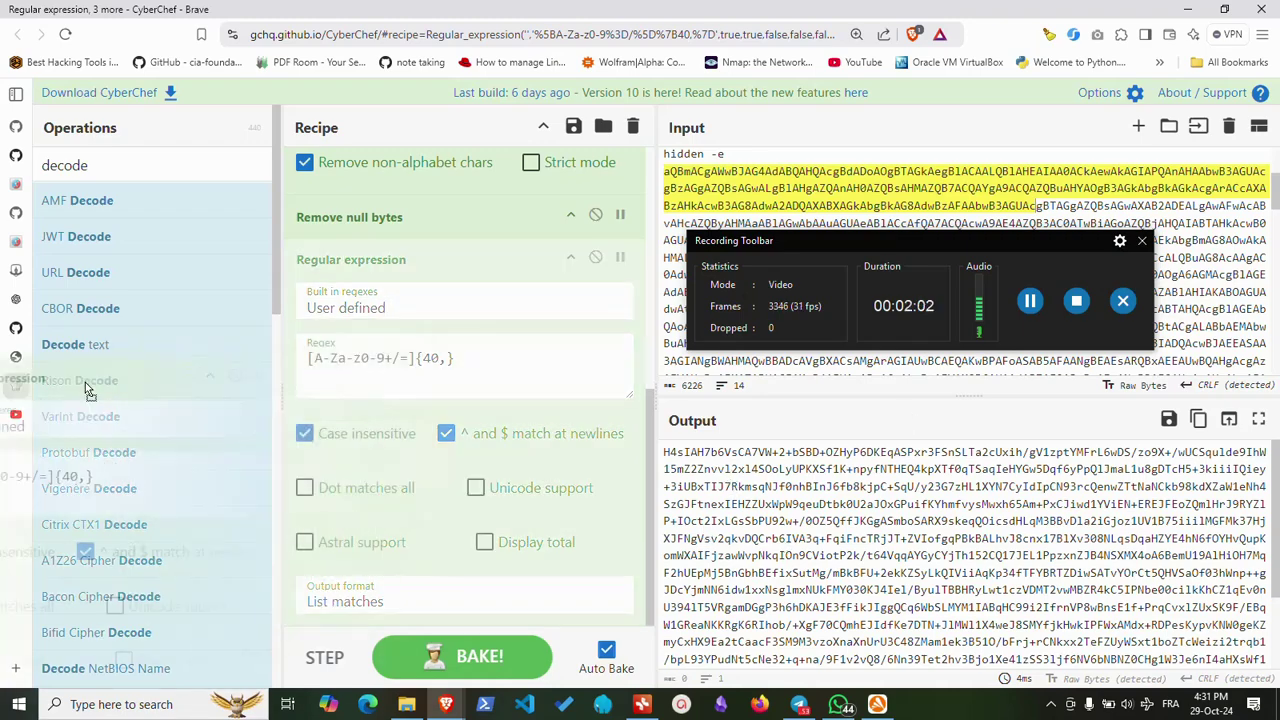
Drag the trailing Regular expression, Remove null bytes and From Base64 steps out of the recipe
left_click_drag(360, 259, 529, 562)
scroll(895, 535, "down", 5)
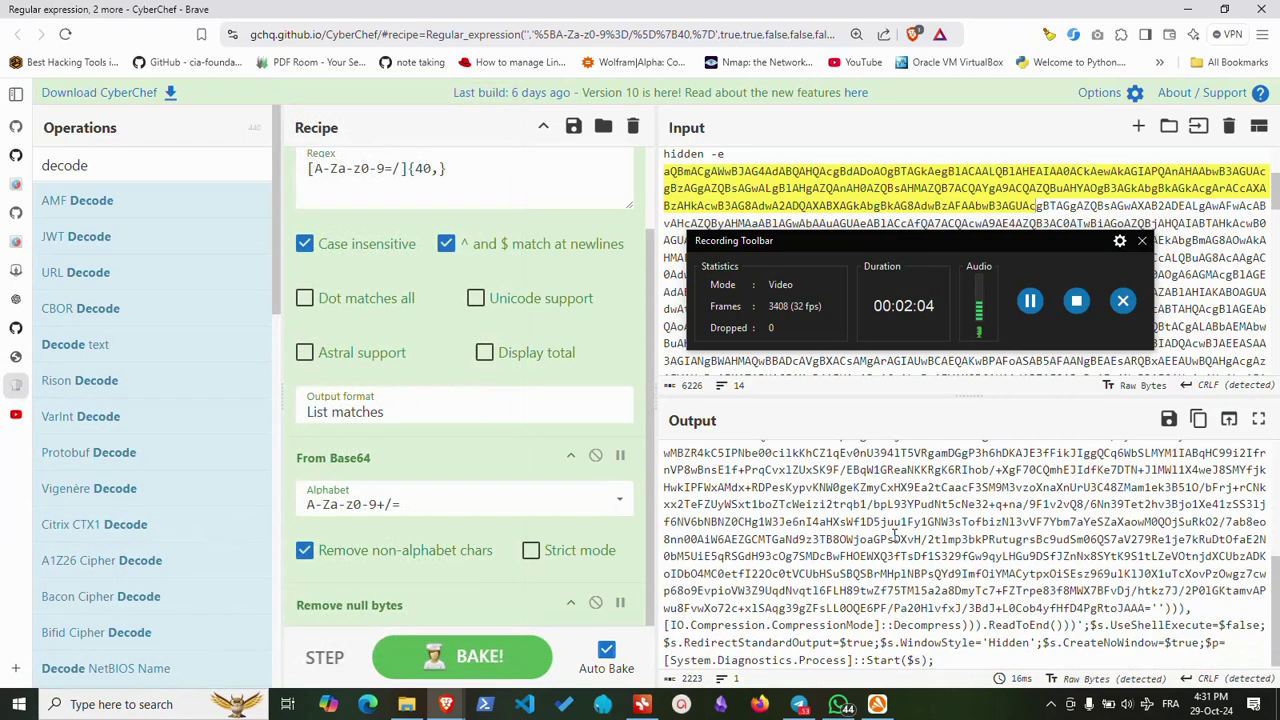
scroll(895, 535, "up", 4)
scroll(895, 535, "down", 3)
scroll(895, 535, "down", 2)
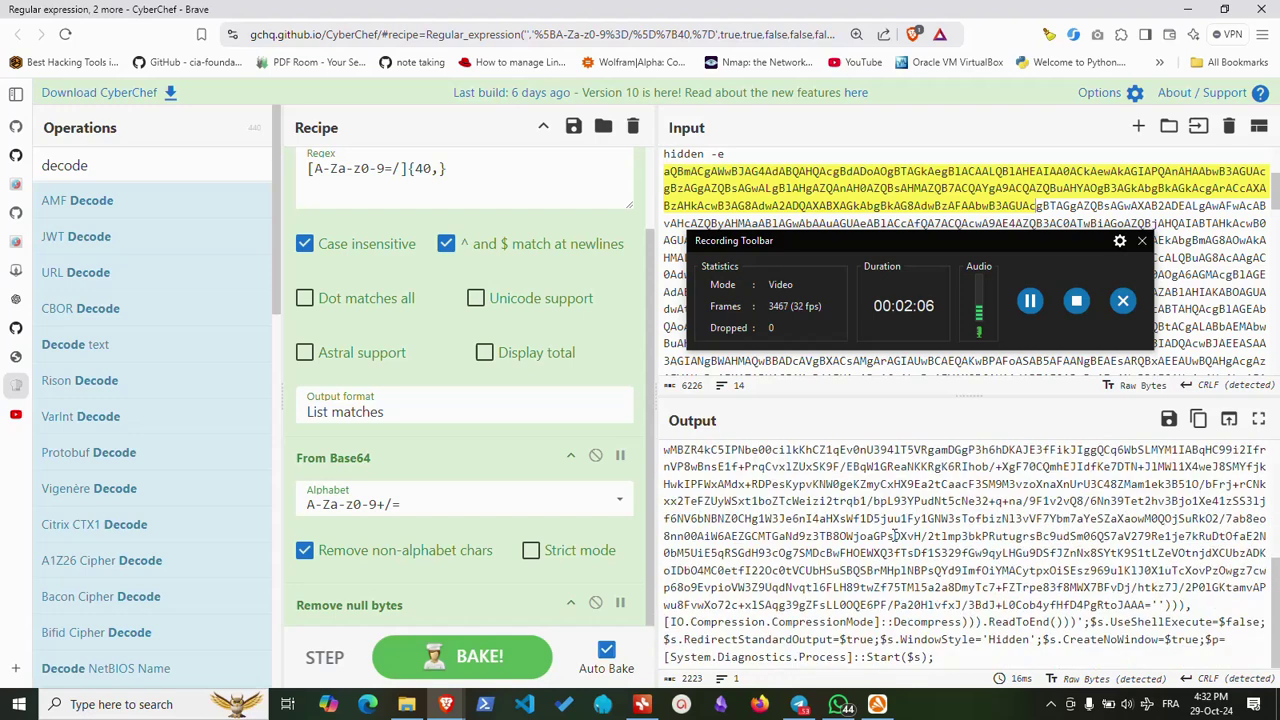
left_click_drag(433, 464, 450, 456)
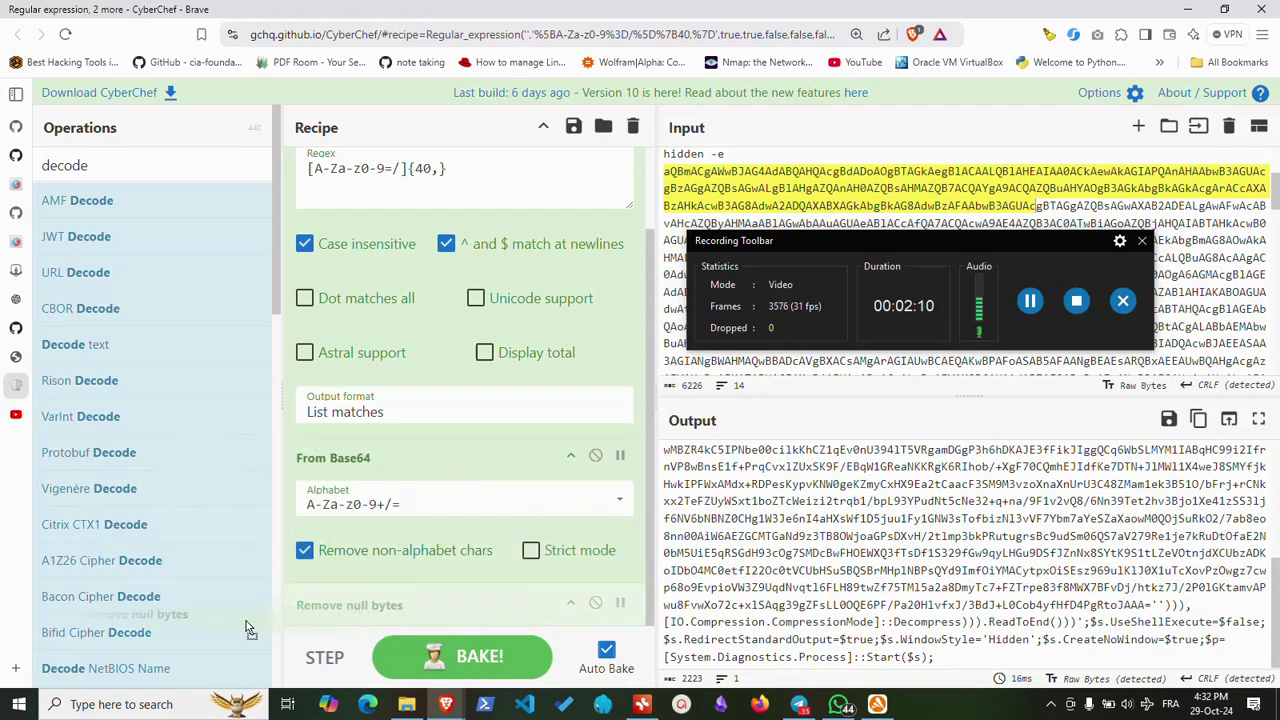
left_click_drag(459, 605, 170, 625)
scroll(860, 555, "down", 3)
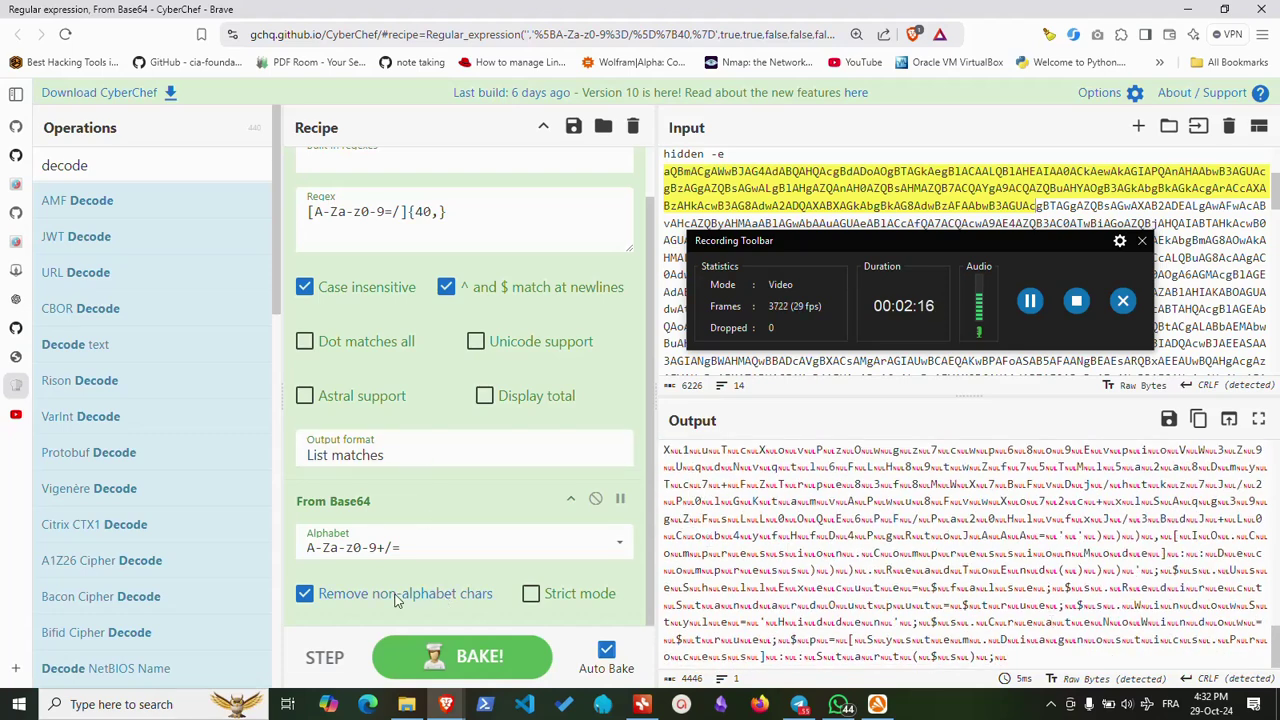
mouse_move(449, 505)
left_mouse_down()
mouse_move(272, 512)
mouse_move(262, 530)
left_mouse_up()
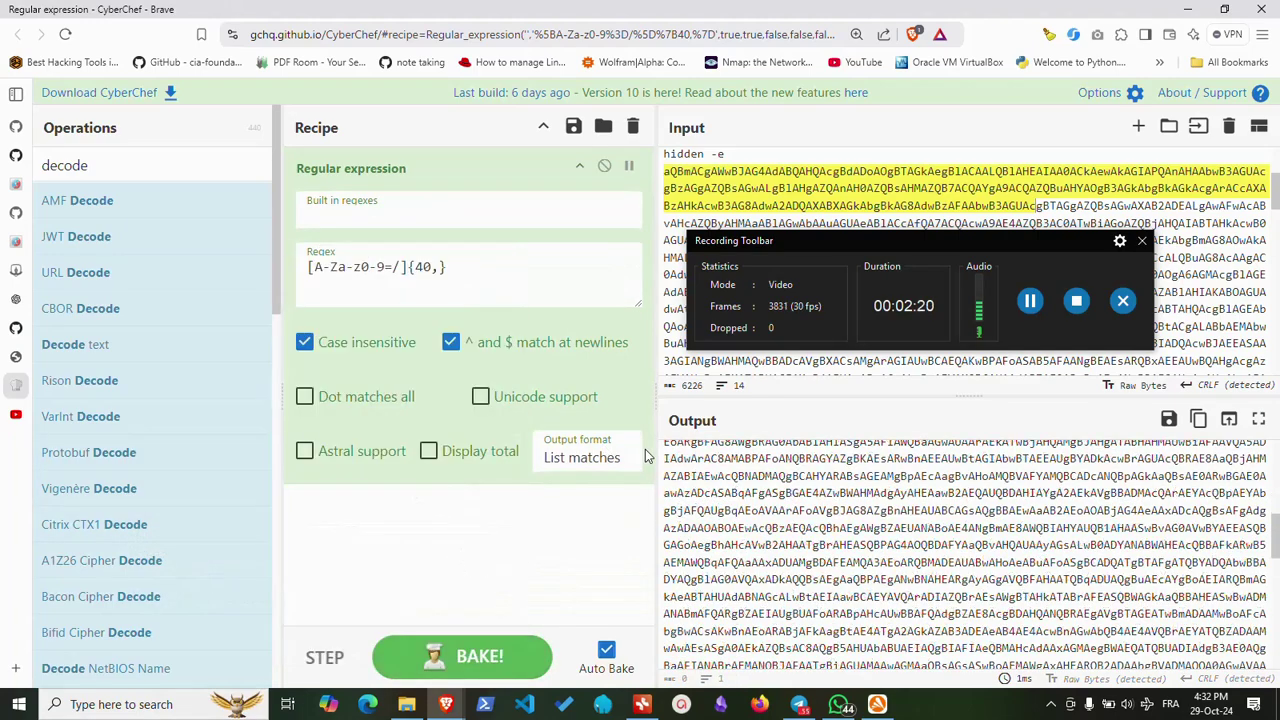
scroll(716, 505, "up", 10)
scroll(725, 460, "down", 5)
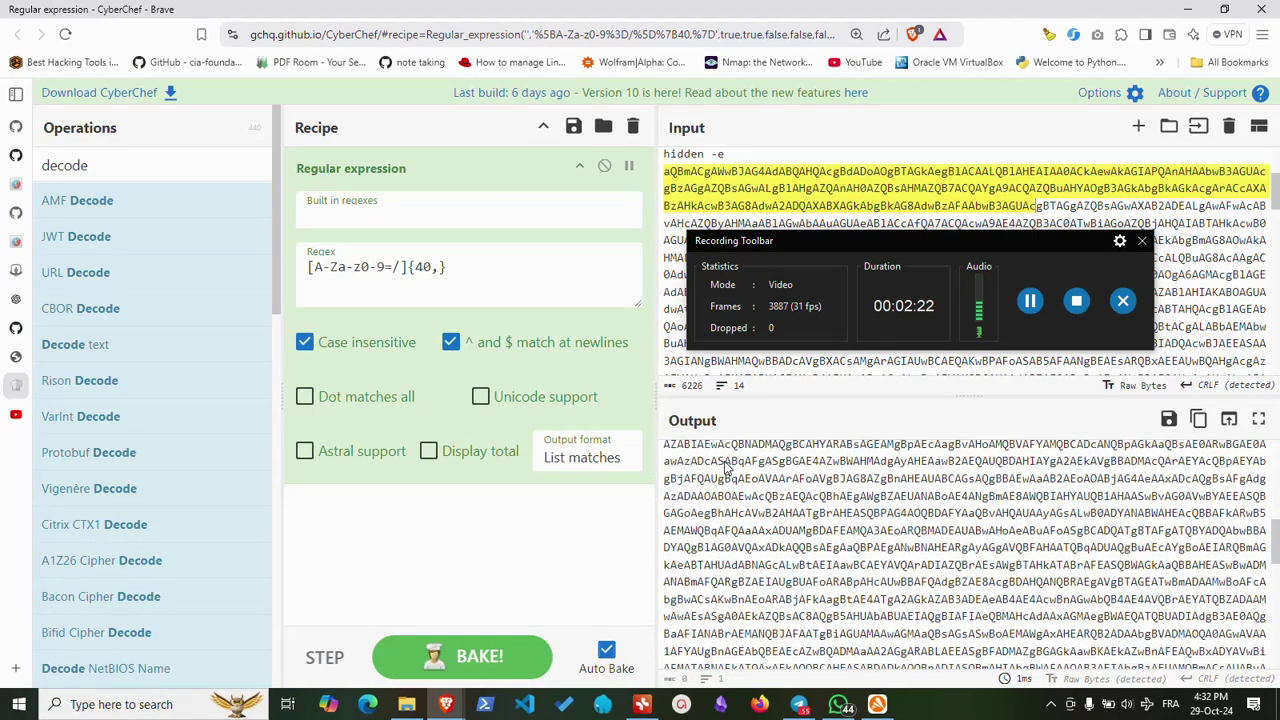
scroll(728, 468, "down", 5)
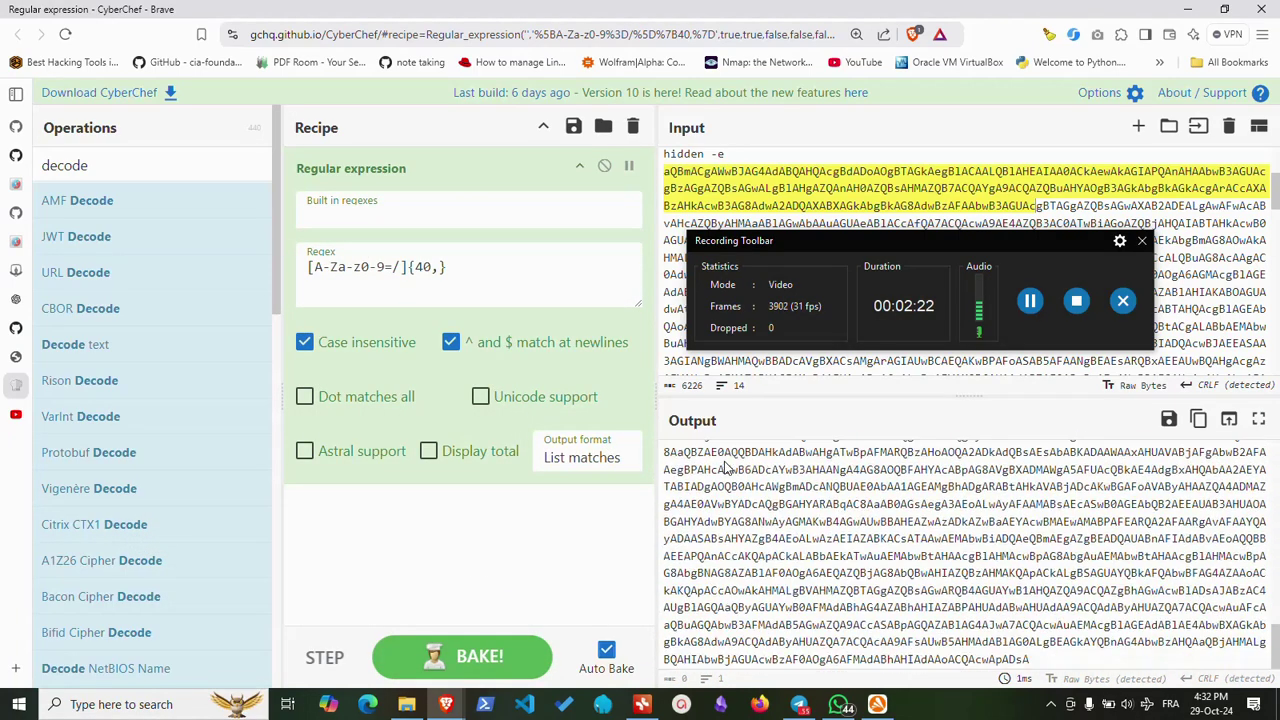
Clear the recipe and copy the Recipe 7 JSON from the cyberchef-recipes README
left_click(633, 131)
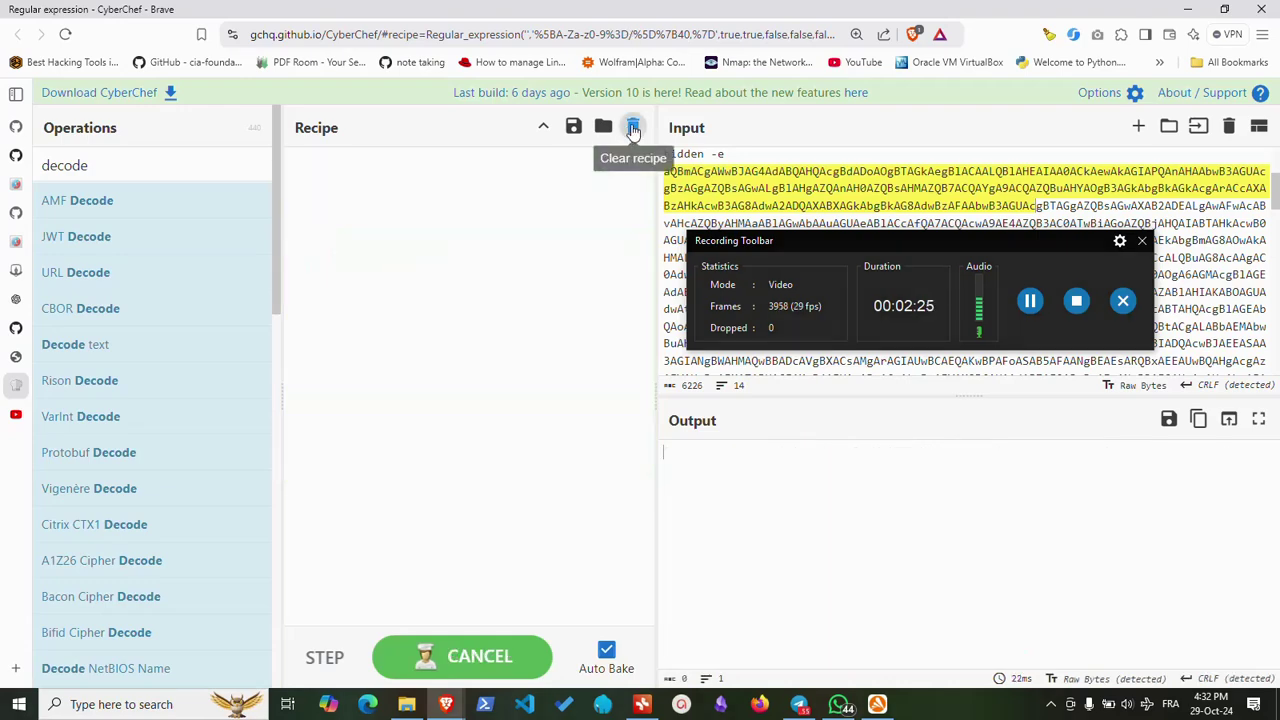
left_click(18, 362)
left_click(16, 328)
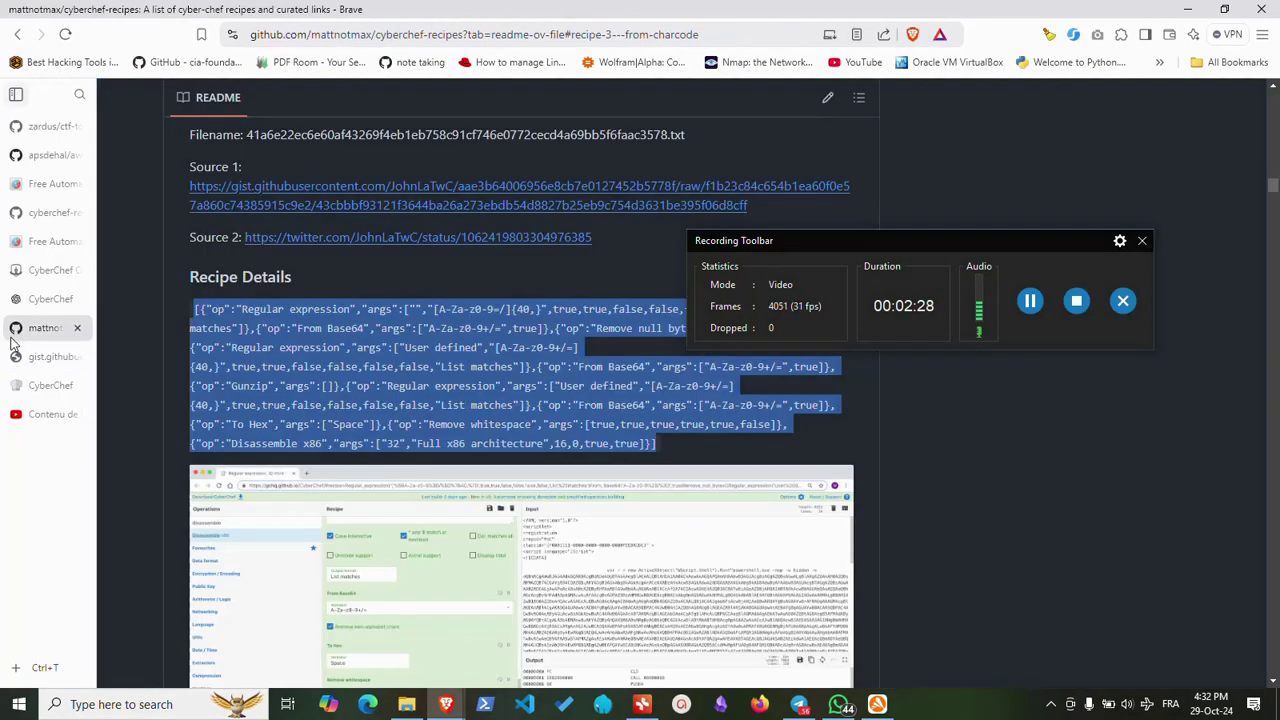
right_click(372, 343)
left_click(440, 363)
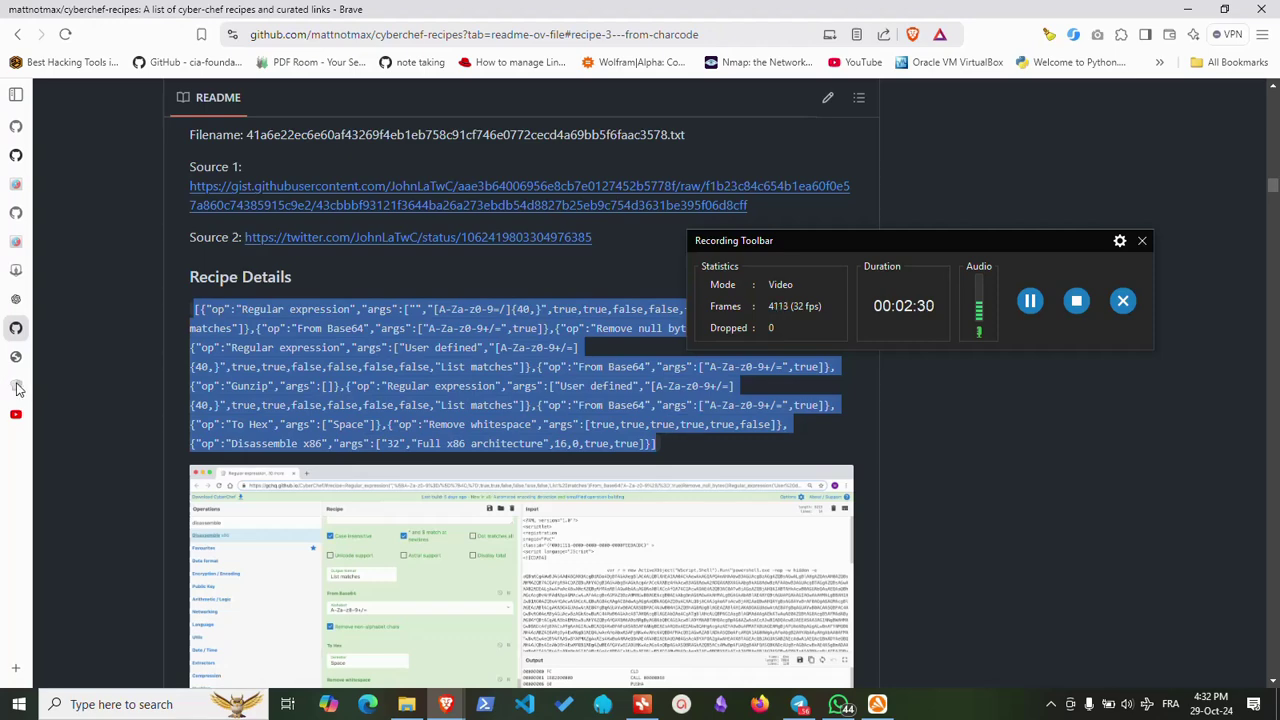
left_click(12, 386)
Paste the copied JSON into Load recipe and load the full Recipe 7 again
left_click(603, 126)
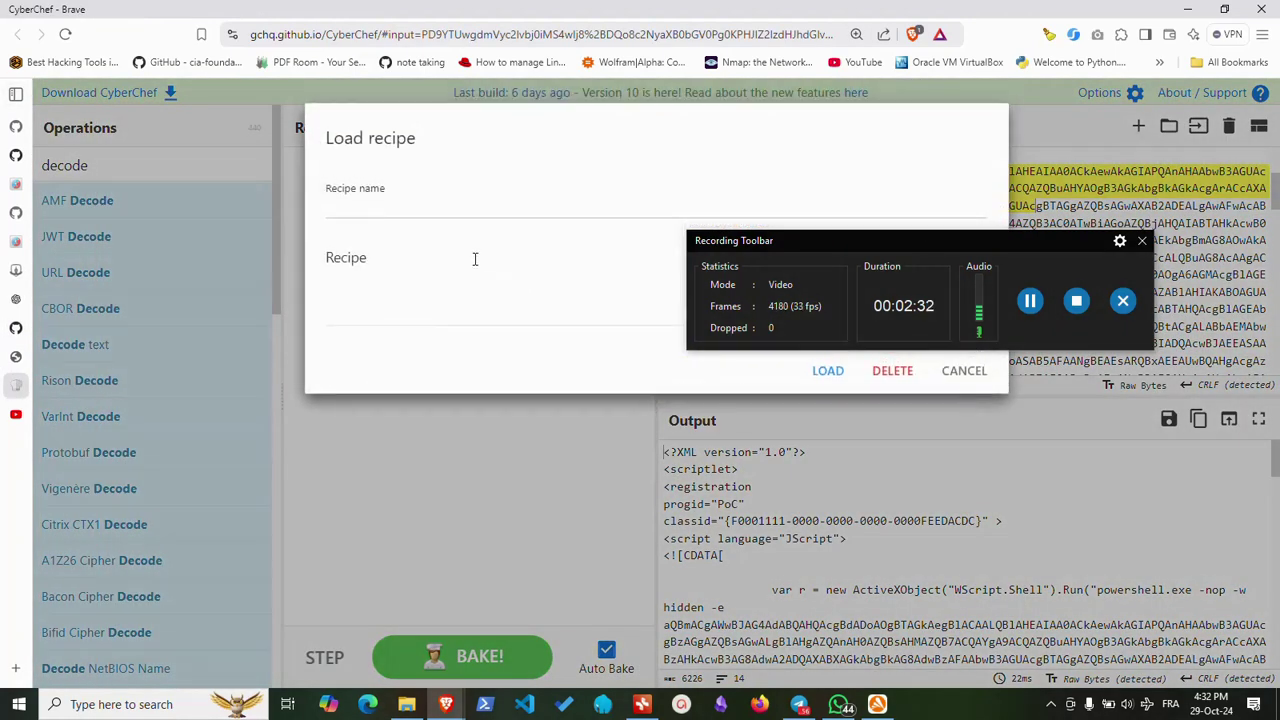
left_click(408, 281)
key("ctrl+v")
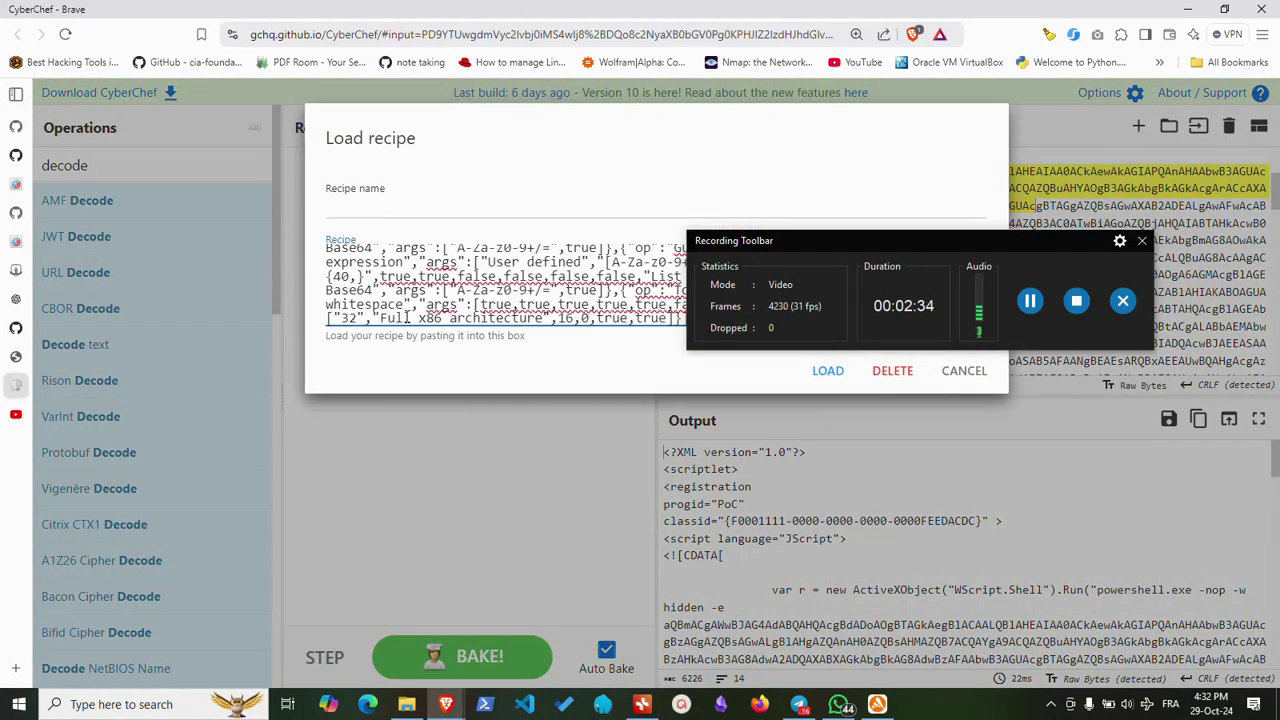
left_click(828, 370)
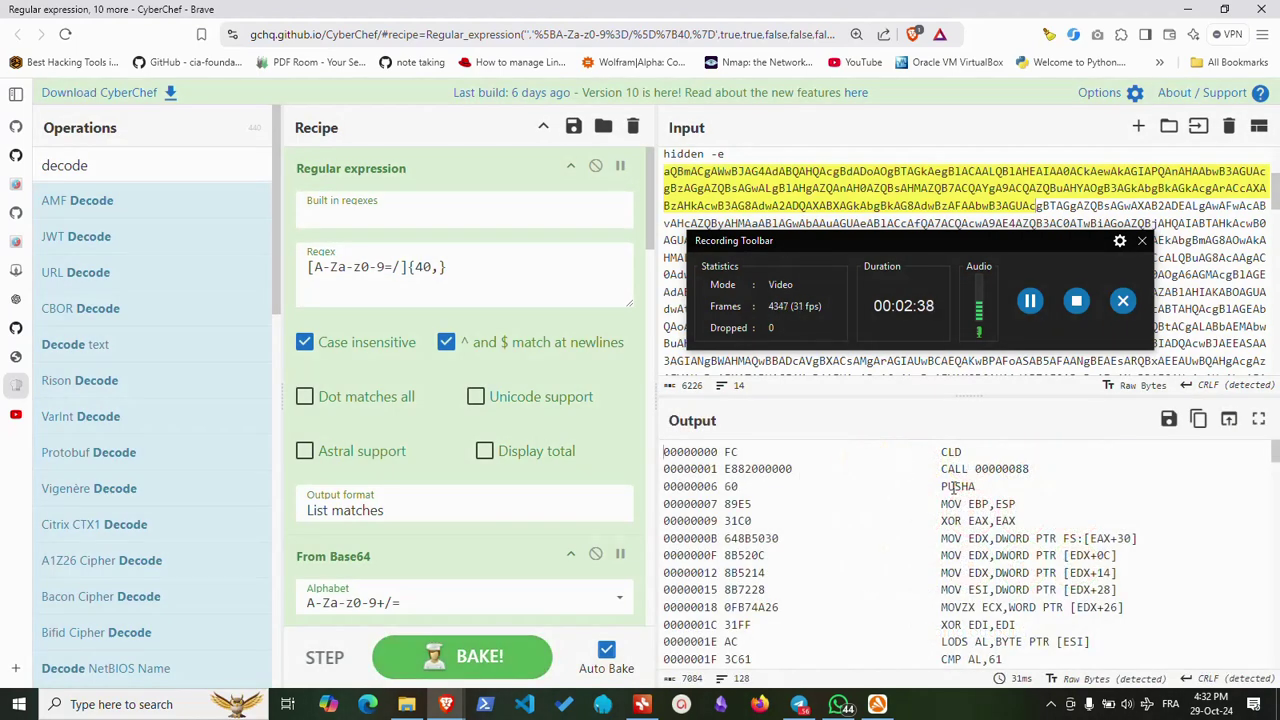
scroll(955, 487, "down", 3)
scroll(955, 490, "up", 3)
left_click_drag(941, 520, 964, 520)
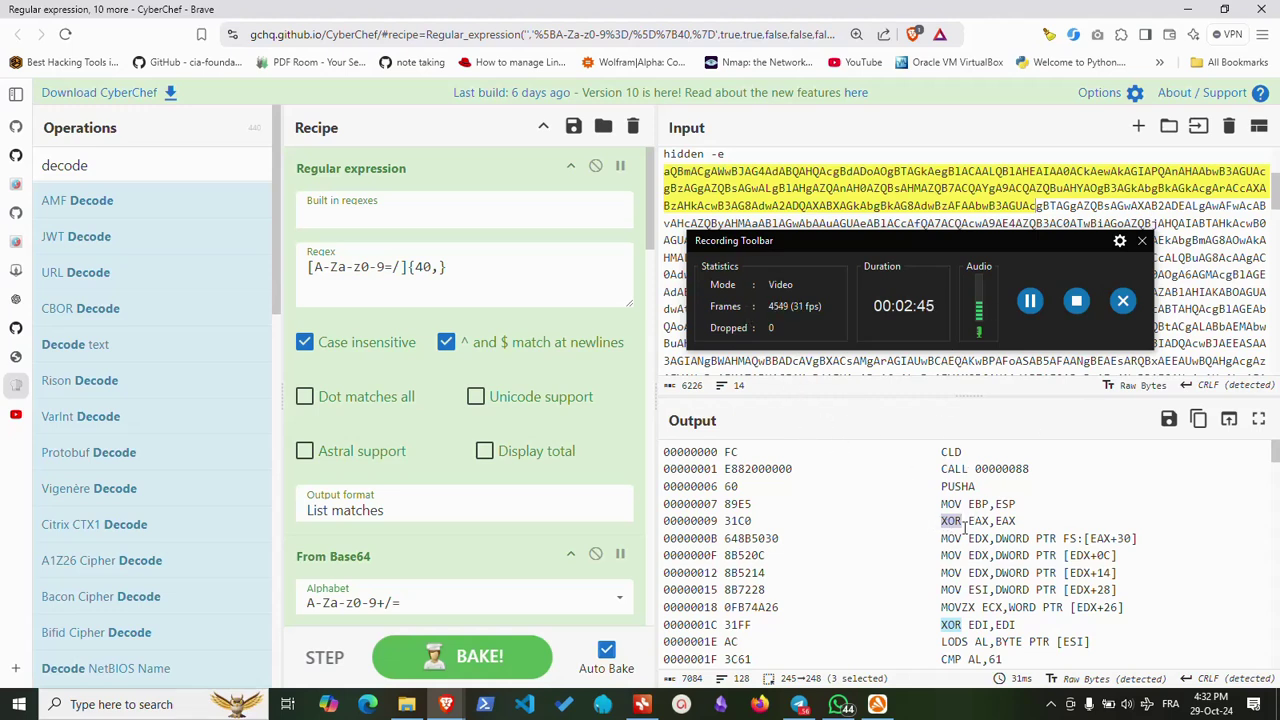
scroll(1135, 543, "down", 1)
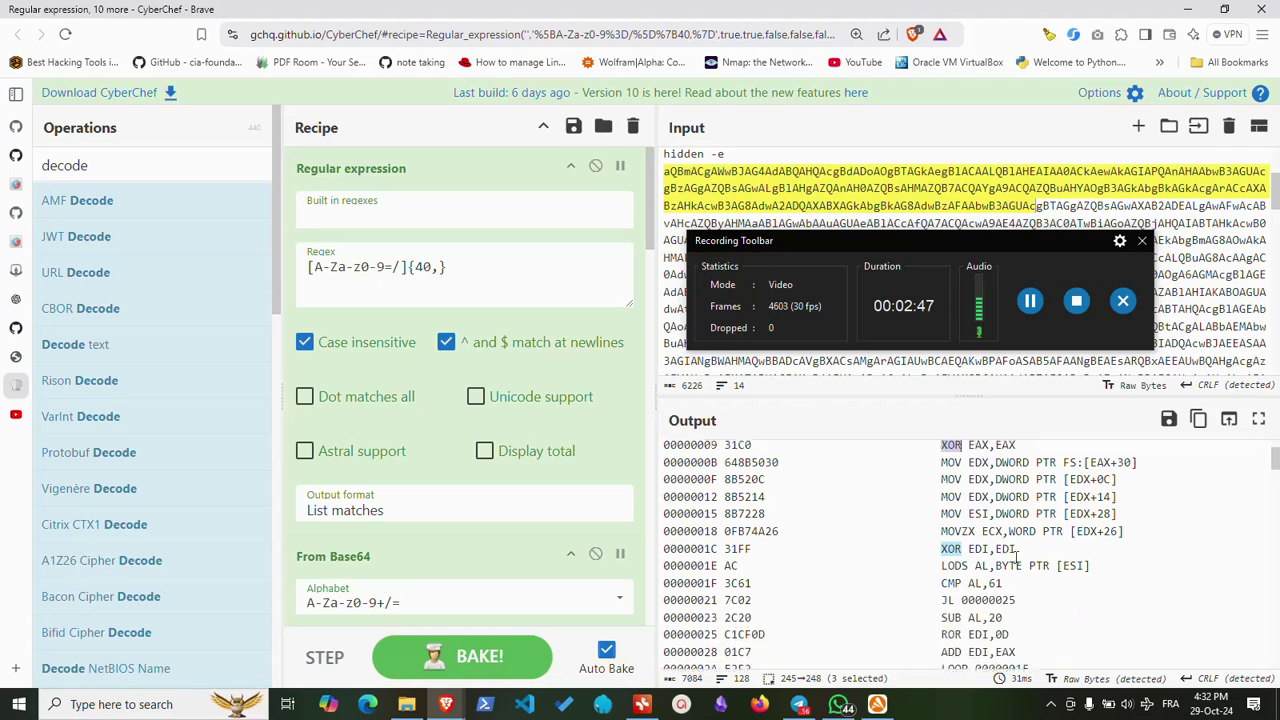
scroll(972, 550, "down", 1)
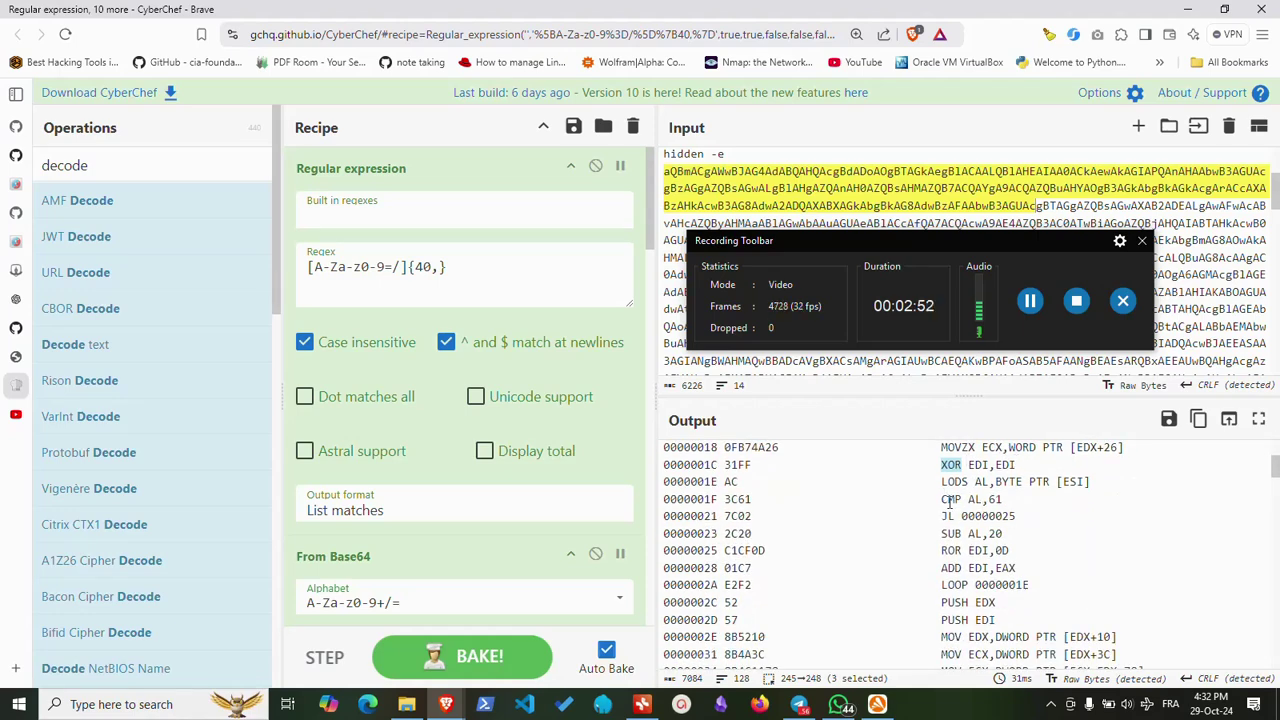
left_click(968, 498)
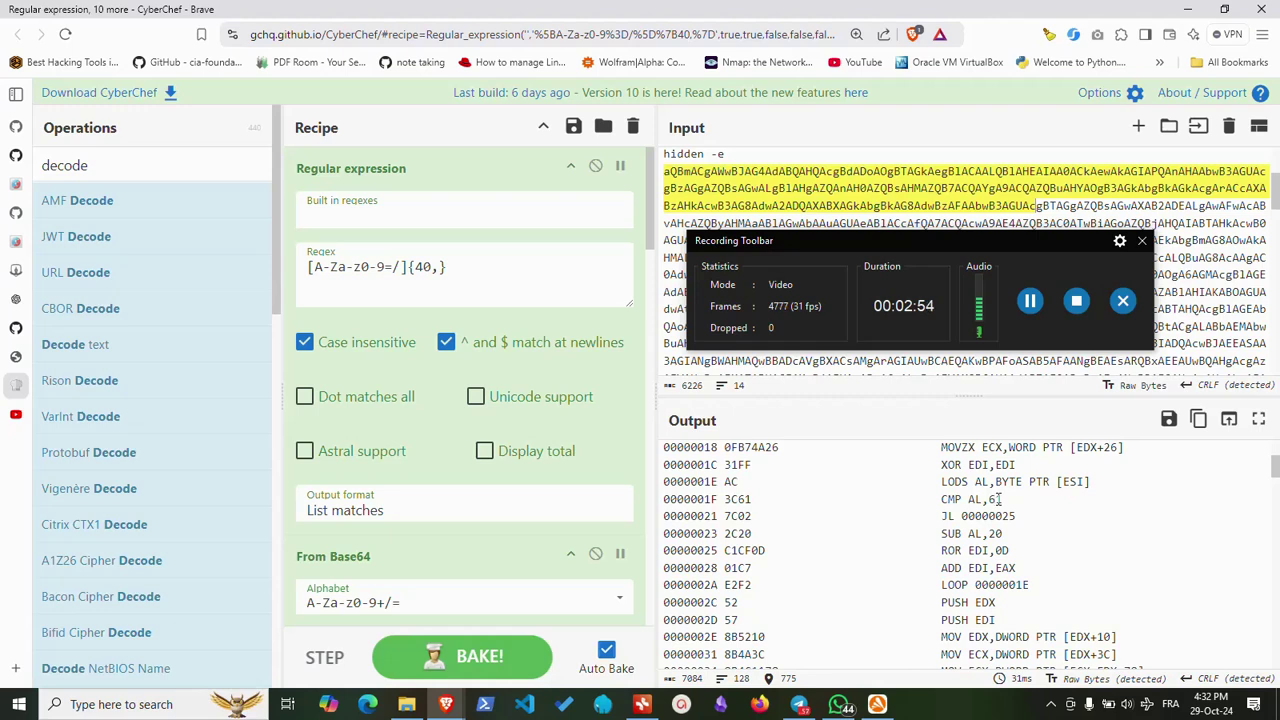
double_click(999, 498)
double_click(947, 516)
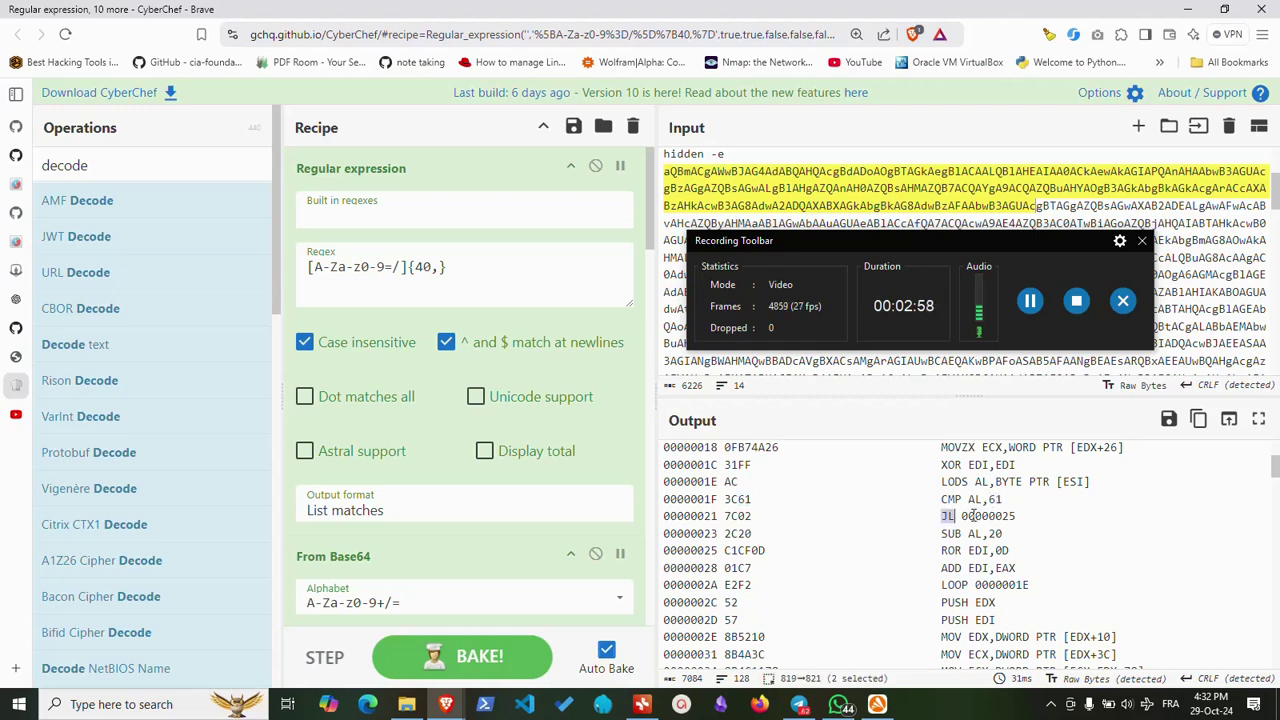
double_click(973, 515)
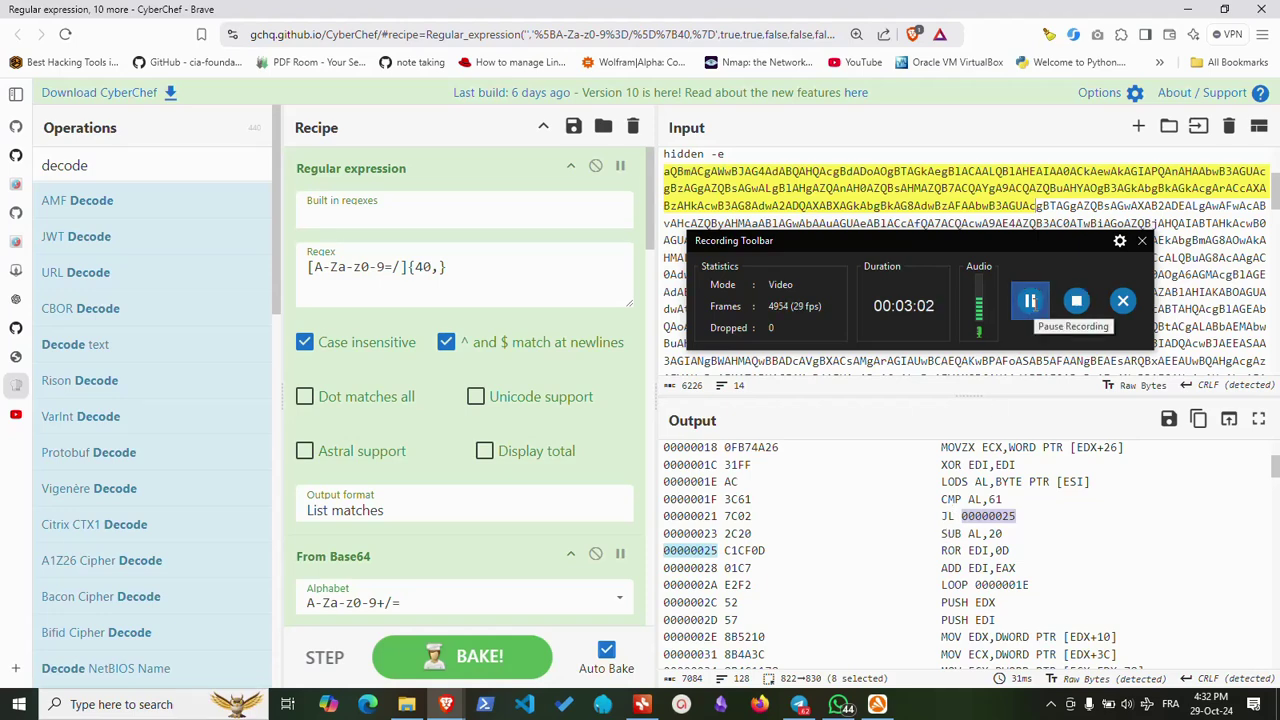
double_click(946, 533)
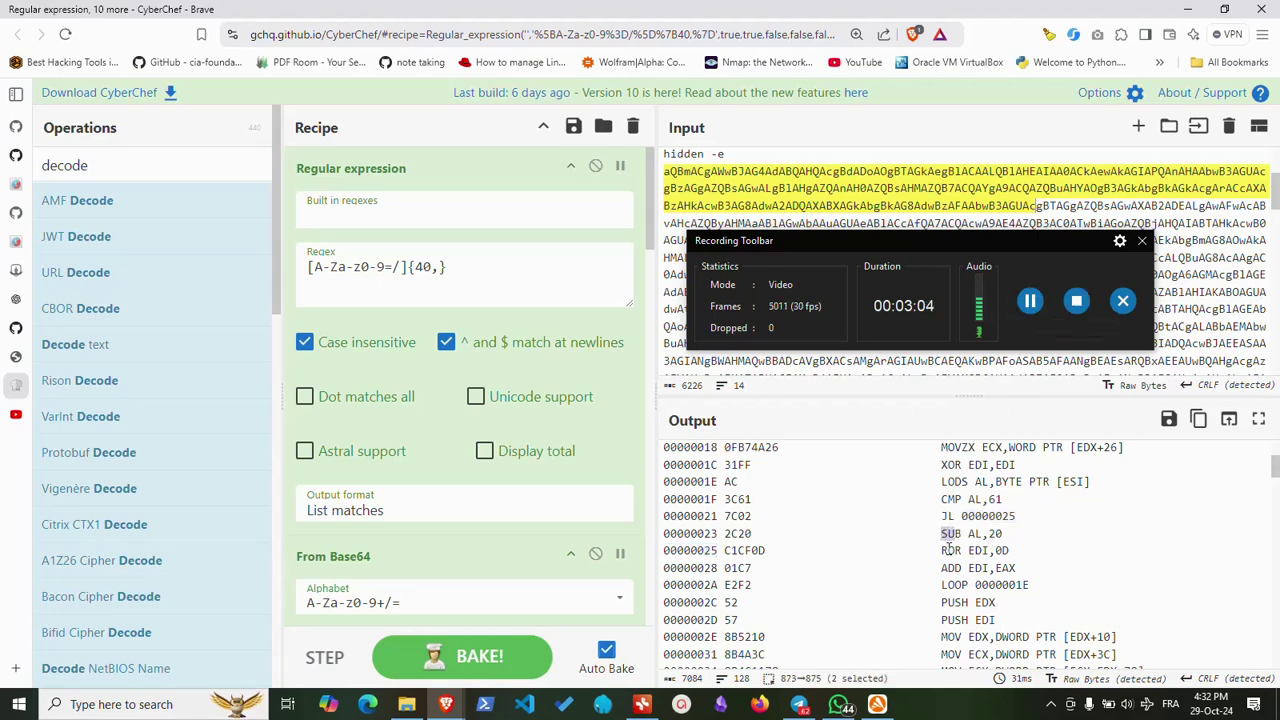
scroll(948, 545, "down", 3)
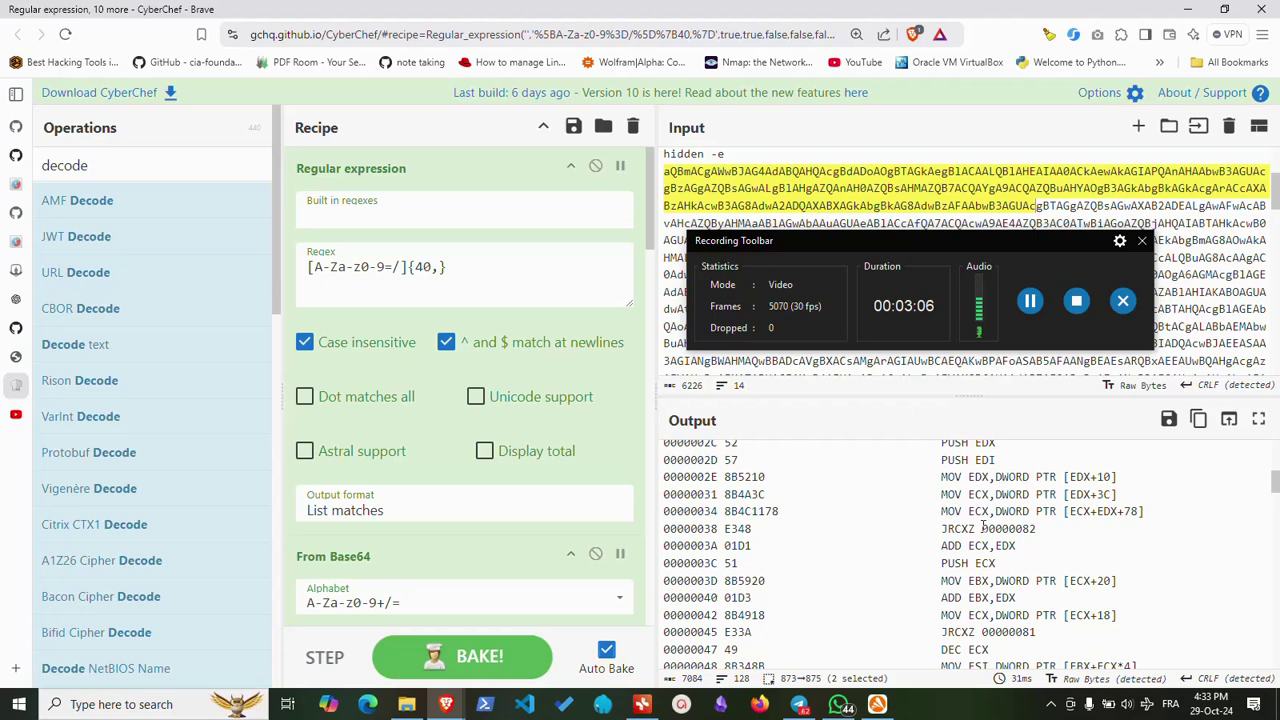
scroll(985, 525, "down", 2)
scroll(946, 541, "down", 2)
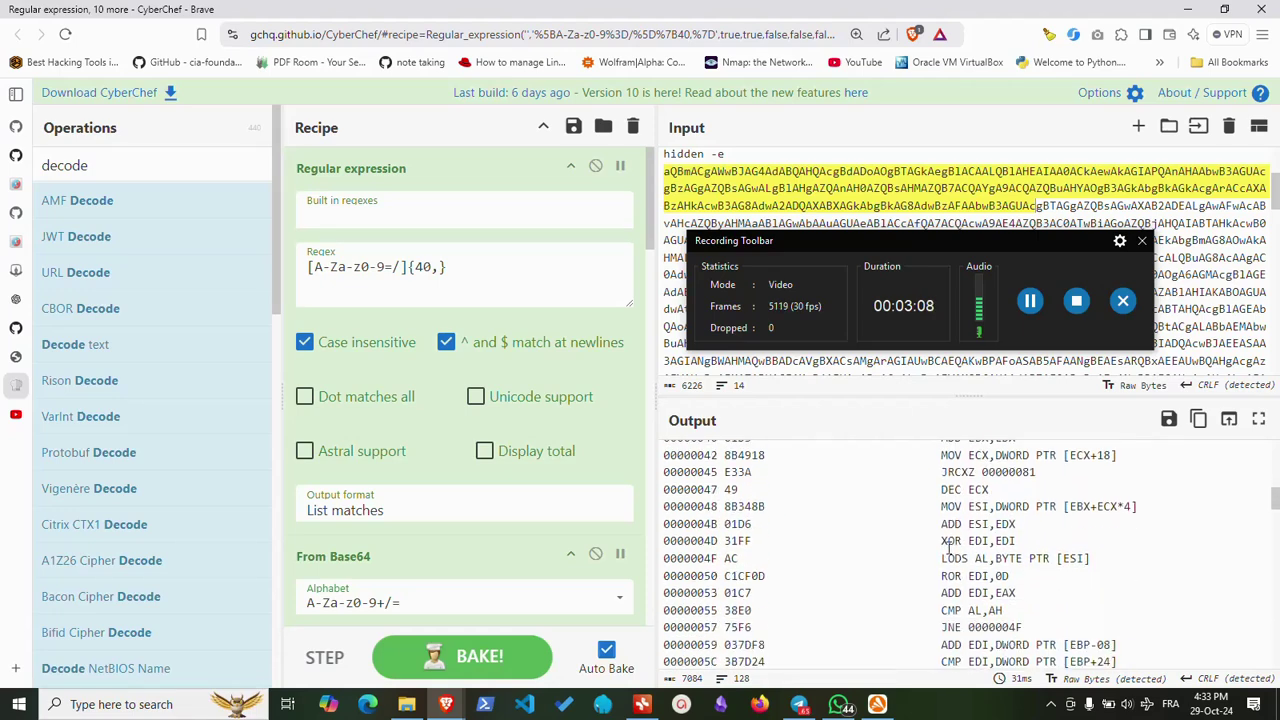
scroll(946, 541, "down", 2)
scroll(946, 541, "down", 2)
scroll(942, 585, "down", 3)
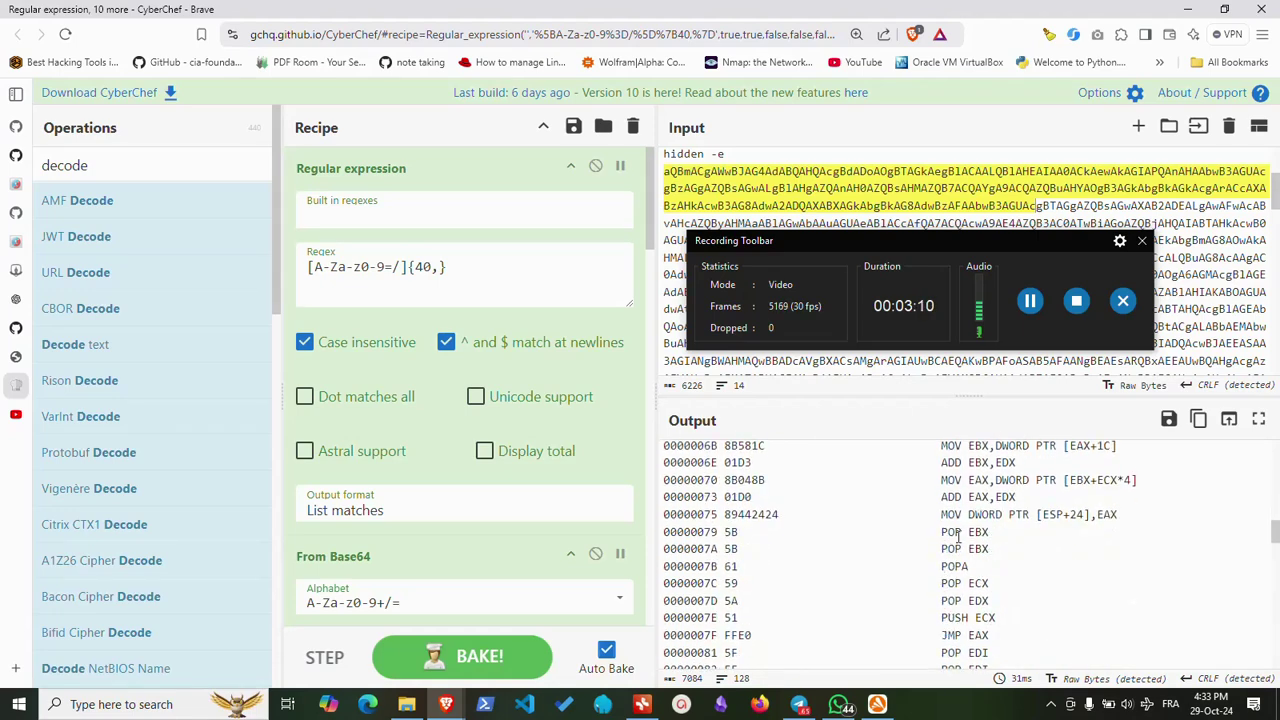
scroll(945, 590, "down", 1)
scroll(948, 598, "down", 3)
scroll(951, 605, "down", 3)
scroll(950, 607, "up", 5)
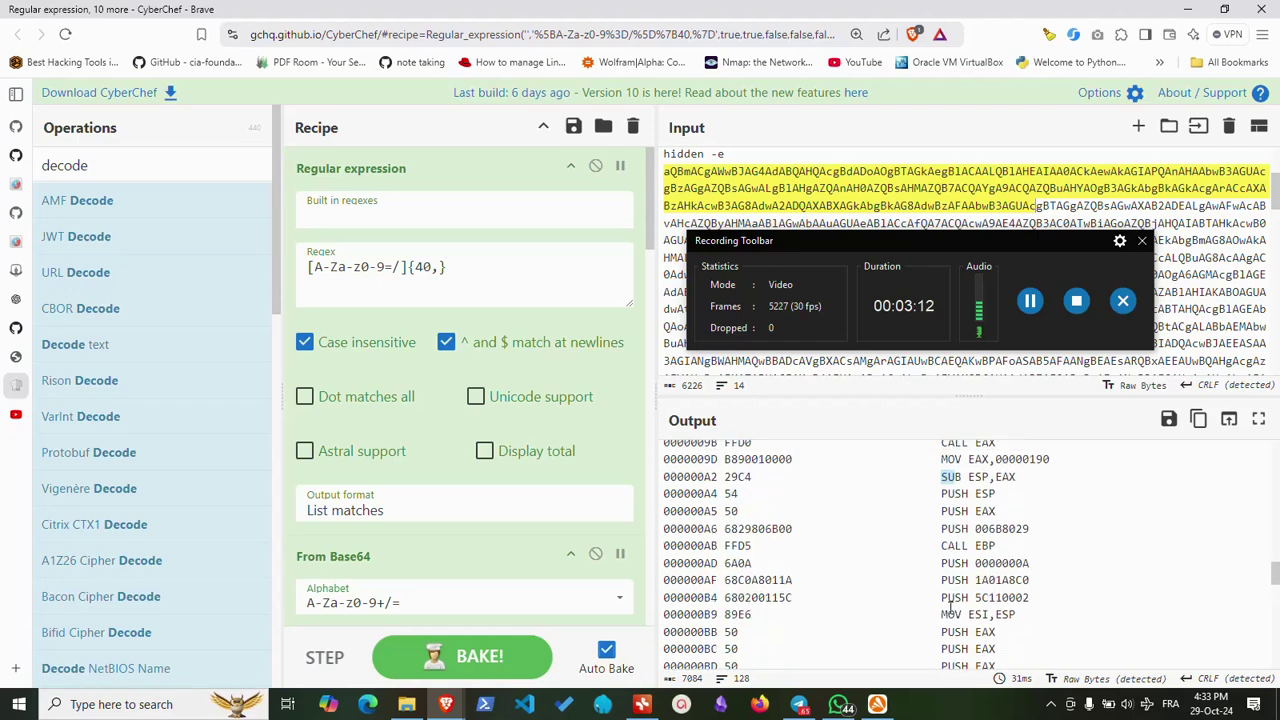
scroll(962, 540, "down", 5)
scroll(962, 540, "down", 5)
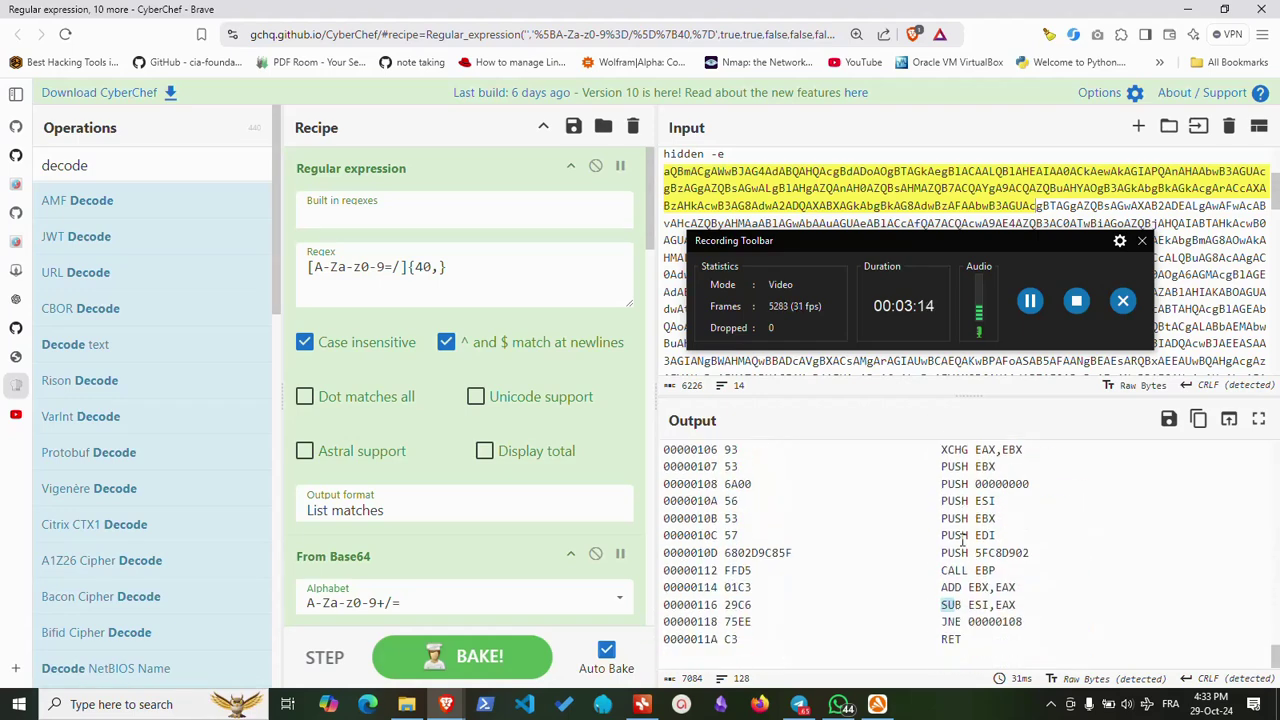
scroll(976, 512, "up", 5)
scroll(976, 512, "up", 10)
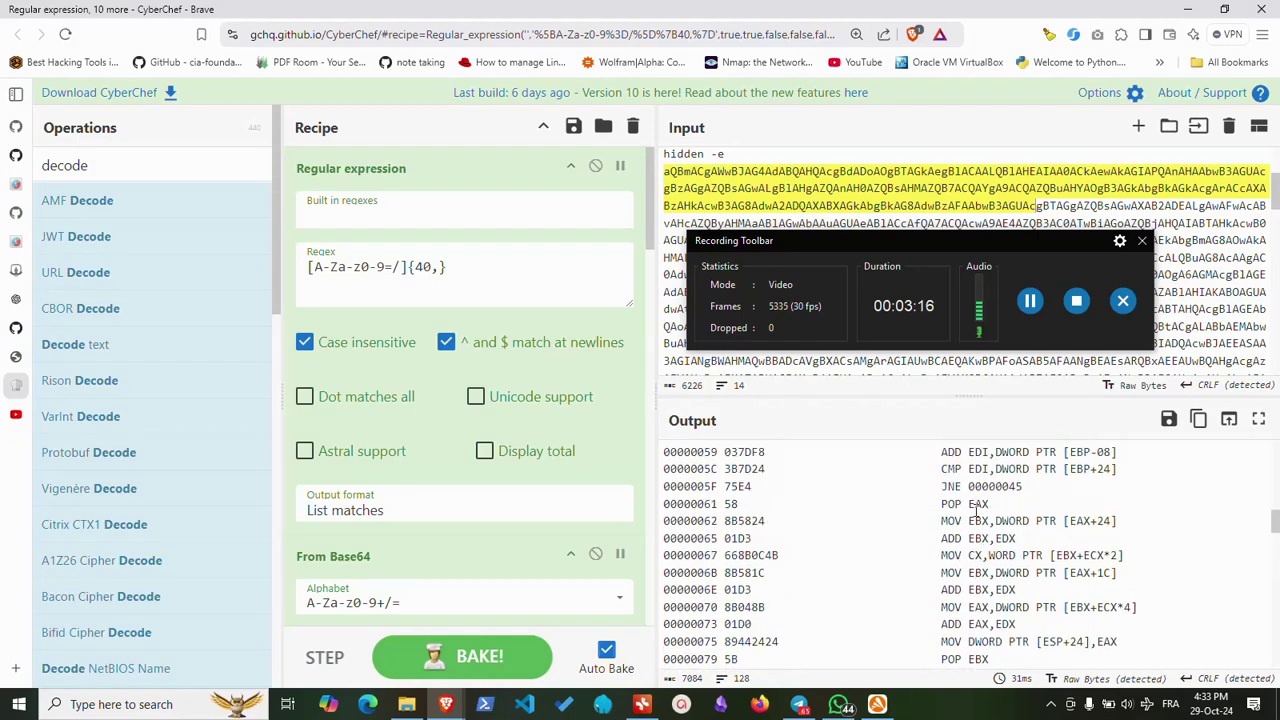
scroll(976, 512, "up", 10)
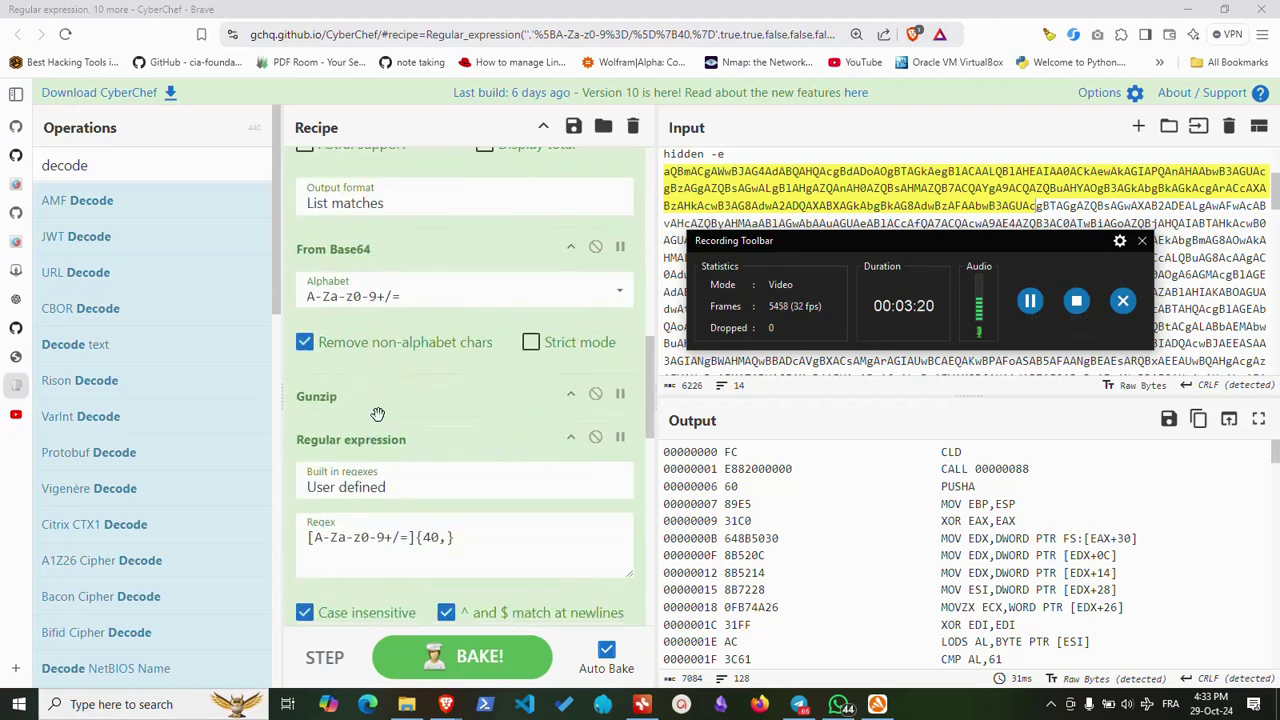
Move the Regular expression step above From Base64 in the recipe
left_click_drag(382, 397, 374, 414)
scroll(882, 494, "down", 3)
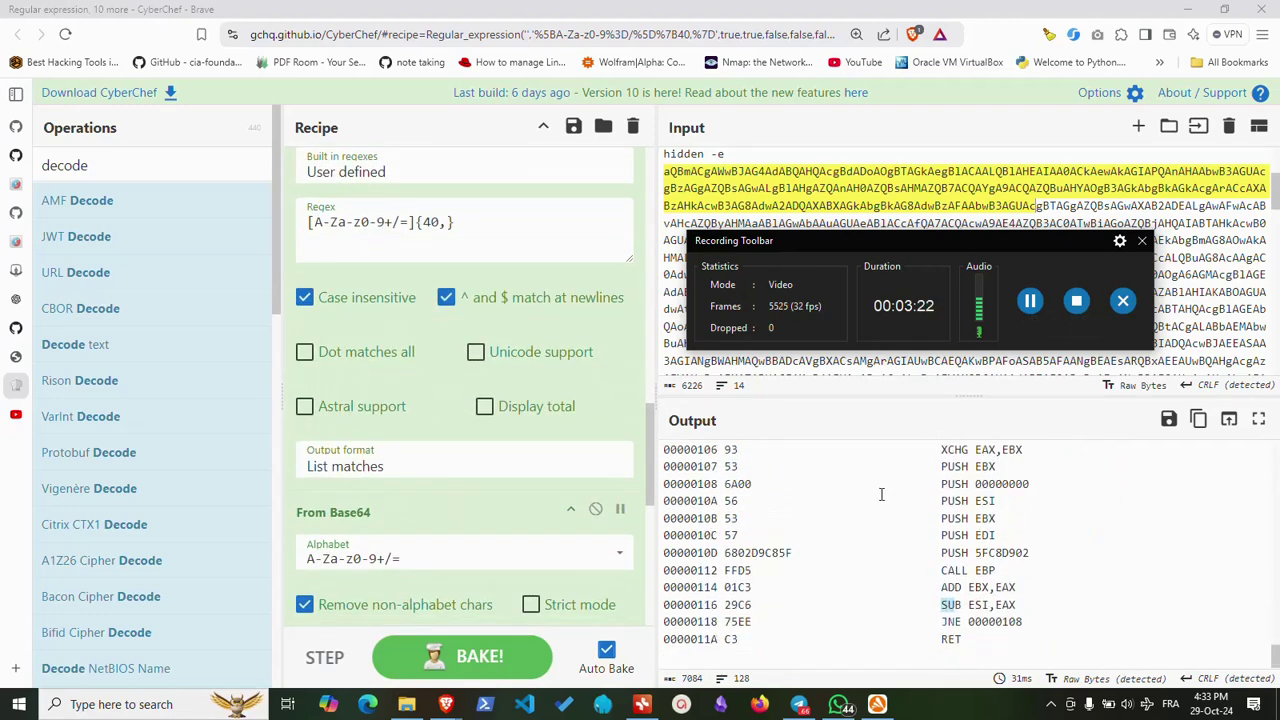
scroll(902, 511, "up", 3)
scroll(902, 511, "up", 3)
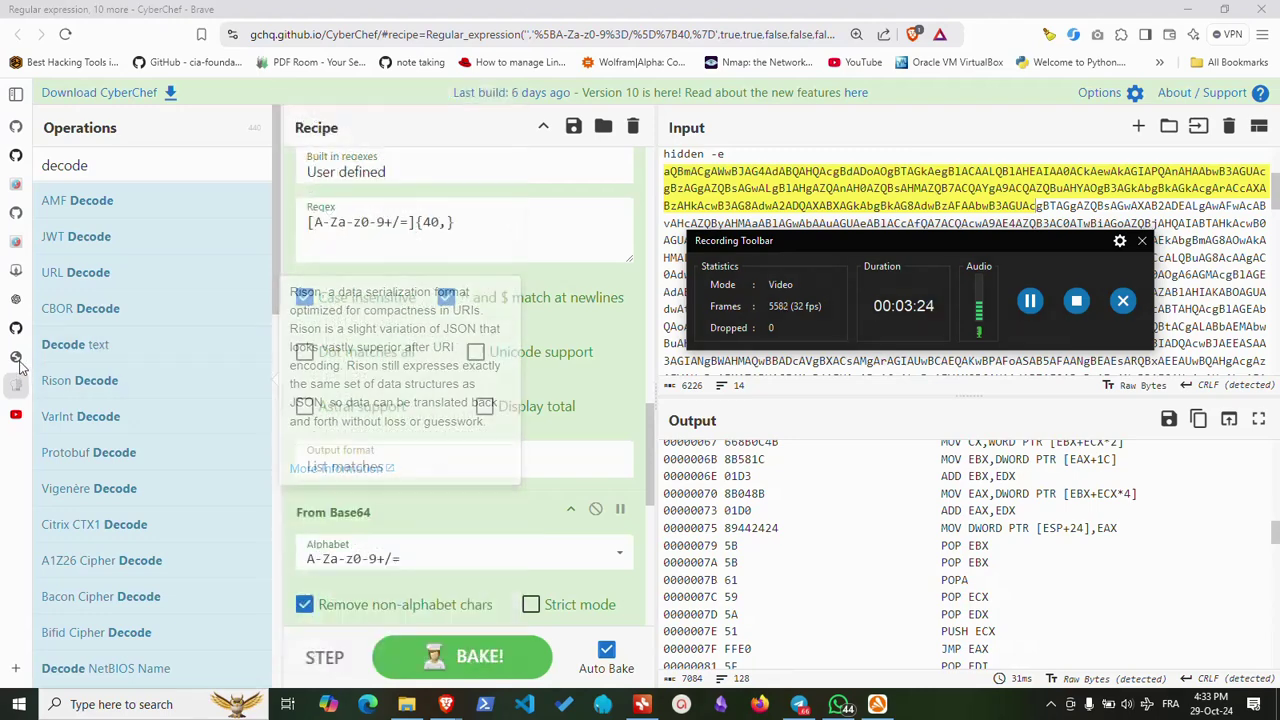
Clear every recipe step and delete all the input text
left_click(632, 126)
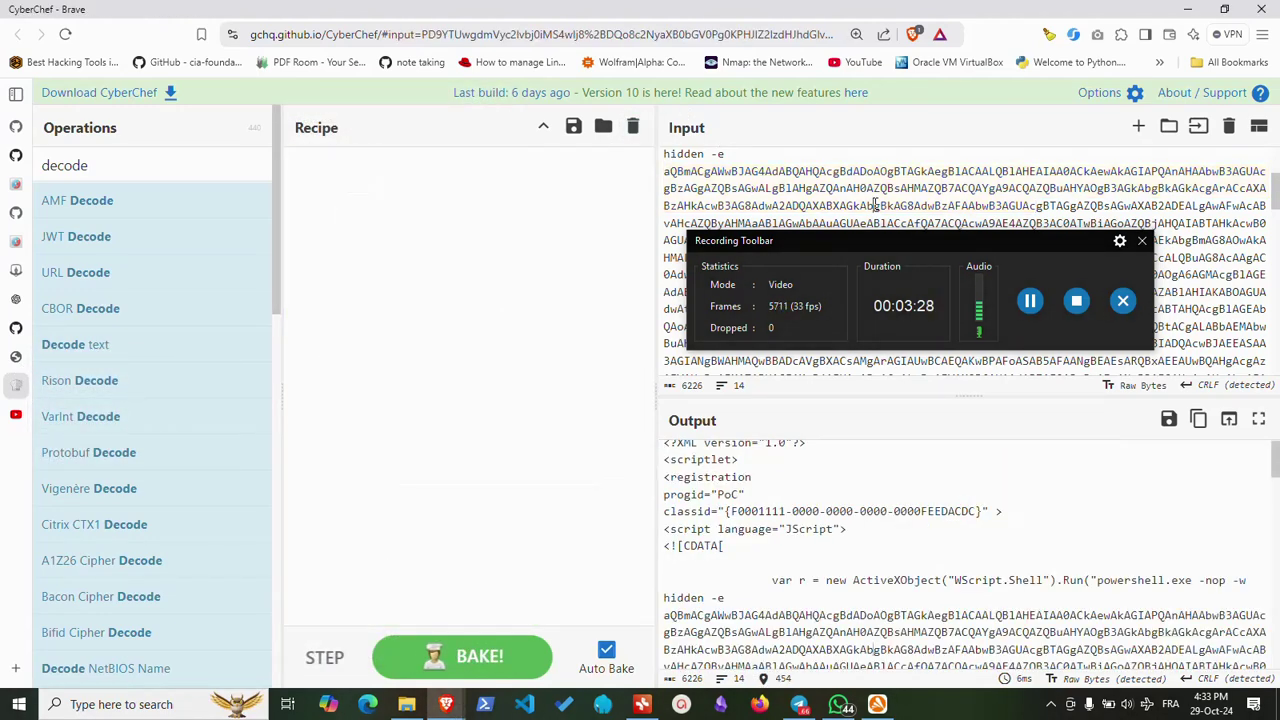
key("ctrl+a")
key("BackSpace")
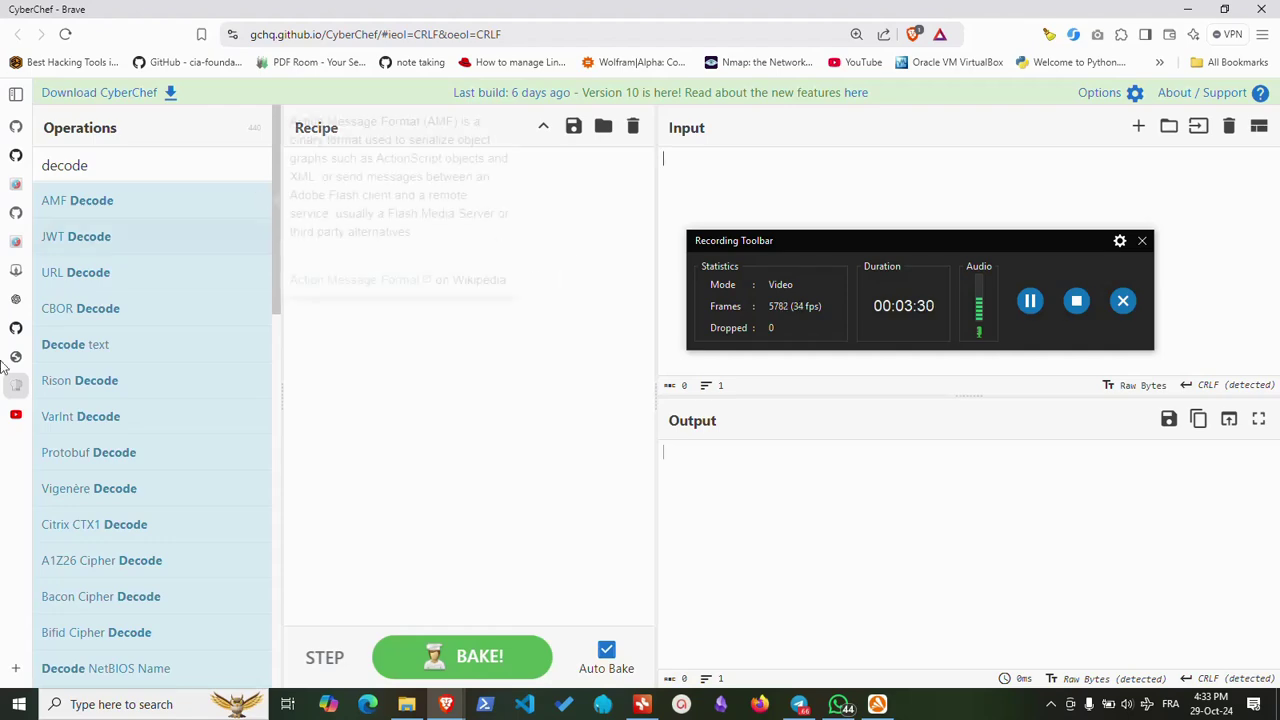
Scroll the cyberchef-recipes README to Recipe 8, the hexdump extraction for an embedded PE file
left_click(22, 360)
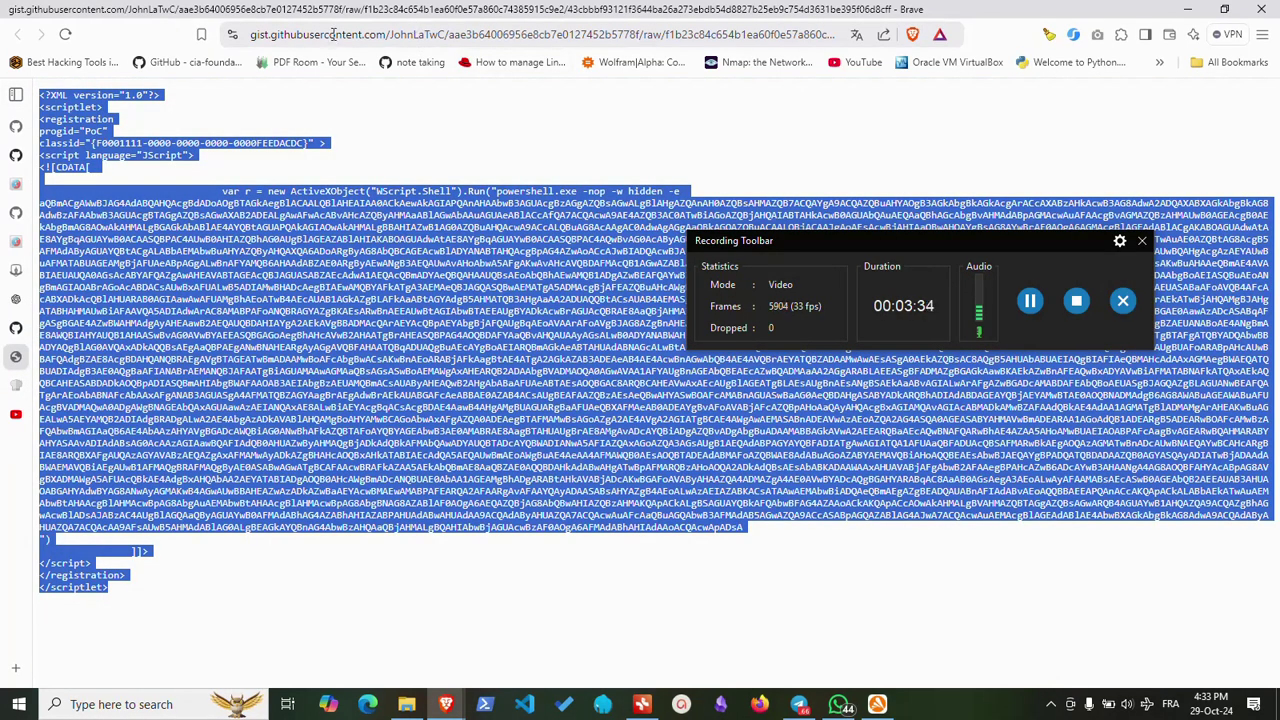
left_click(15, 328)
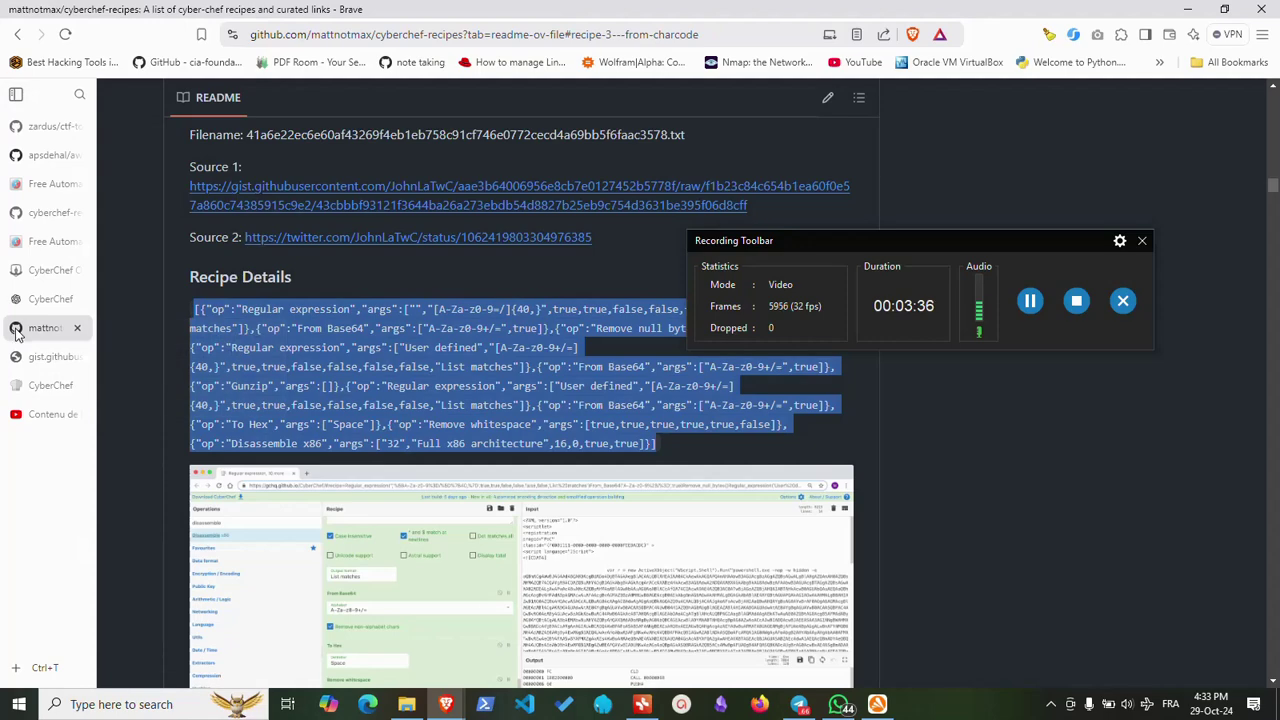
scroll(367, 405, "down", 5)
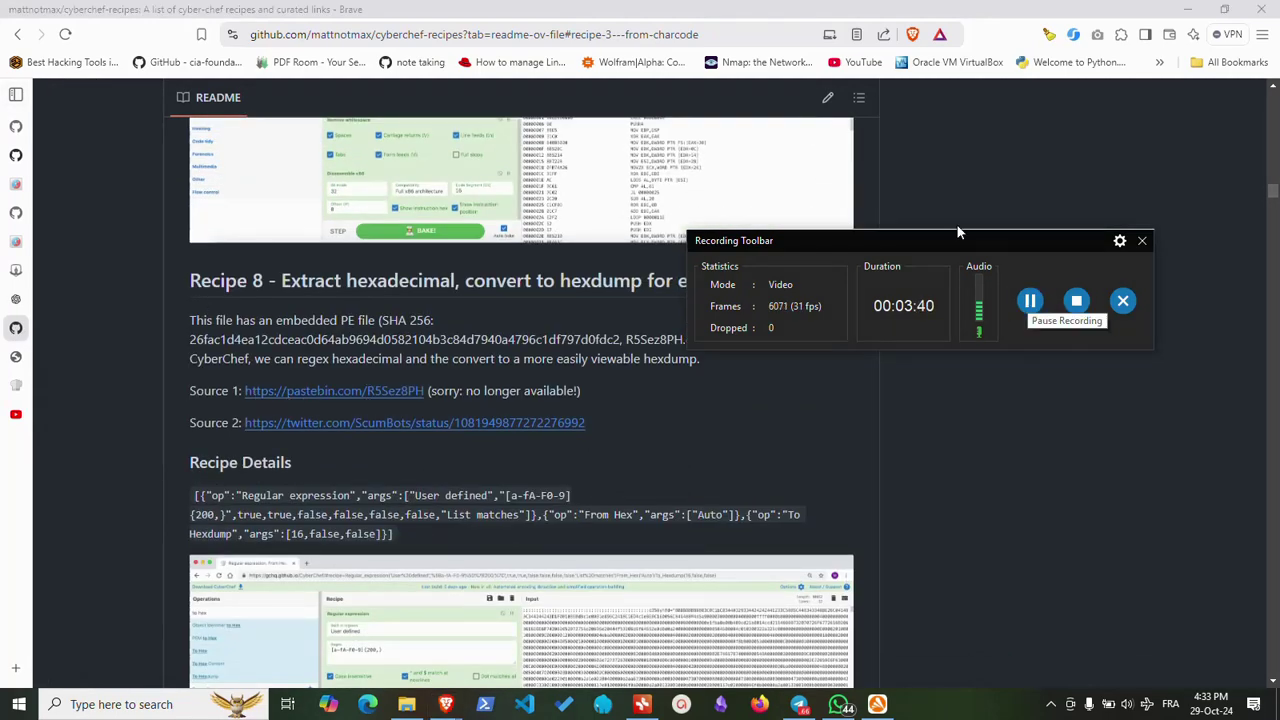
left_click_drag(958, 232, 980, 182)
scroll(449, 206, "up", 7)
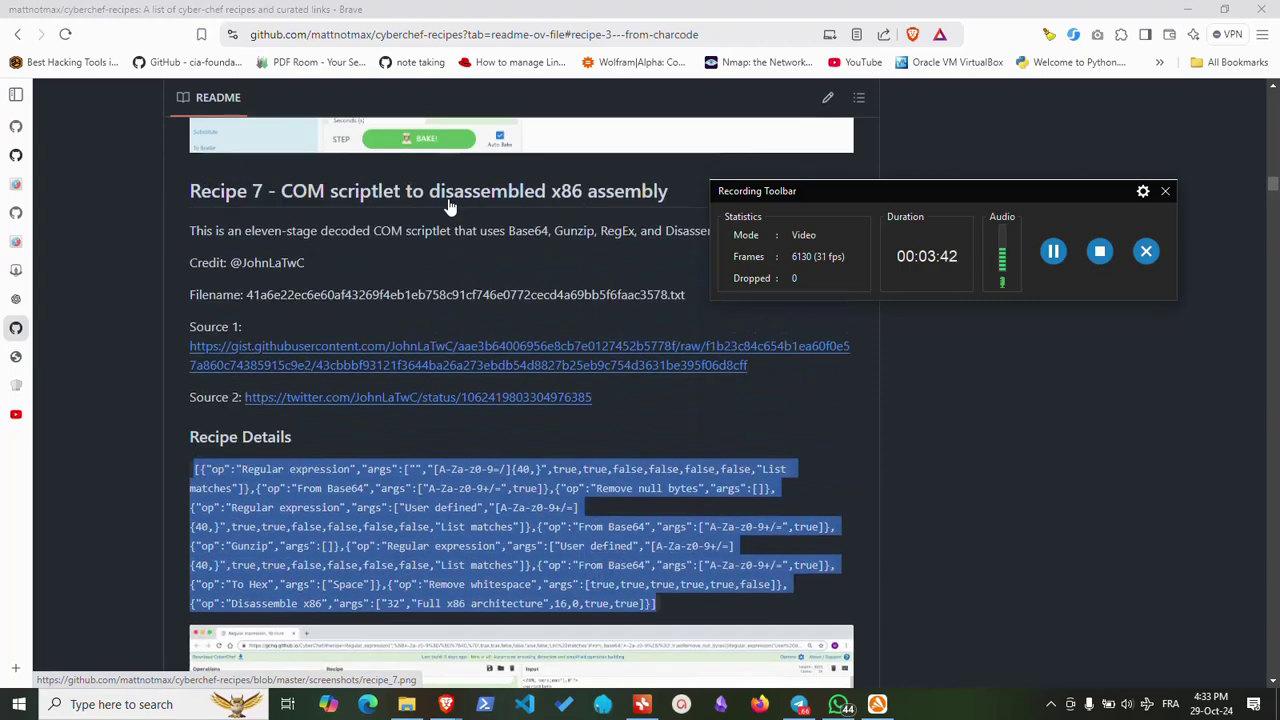
scroll(449, 206, "up", 1)
left_click_drag(281, 270, 673, 274)
scroll(396, 337, "down", 2)
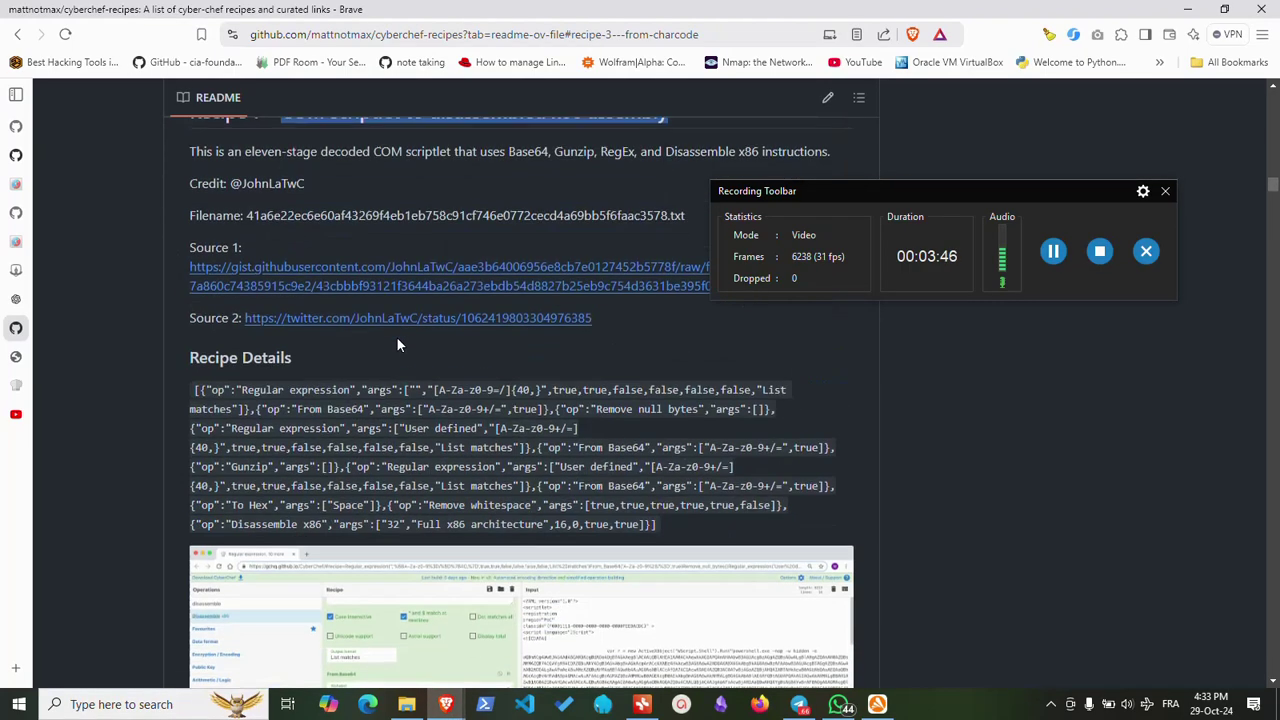
scroll(396, 337, "up", 2)
scroll(369, 366, "down", 3)
scroll(369, 362, "down", 6)
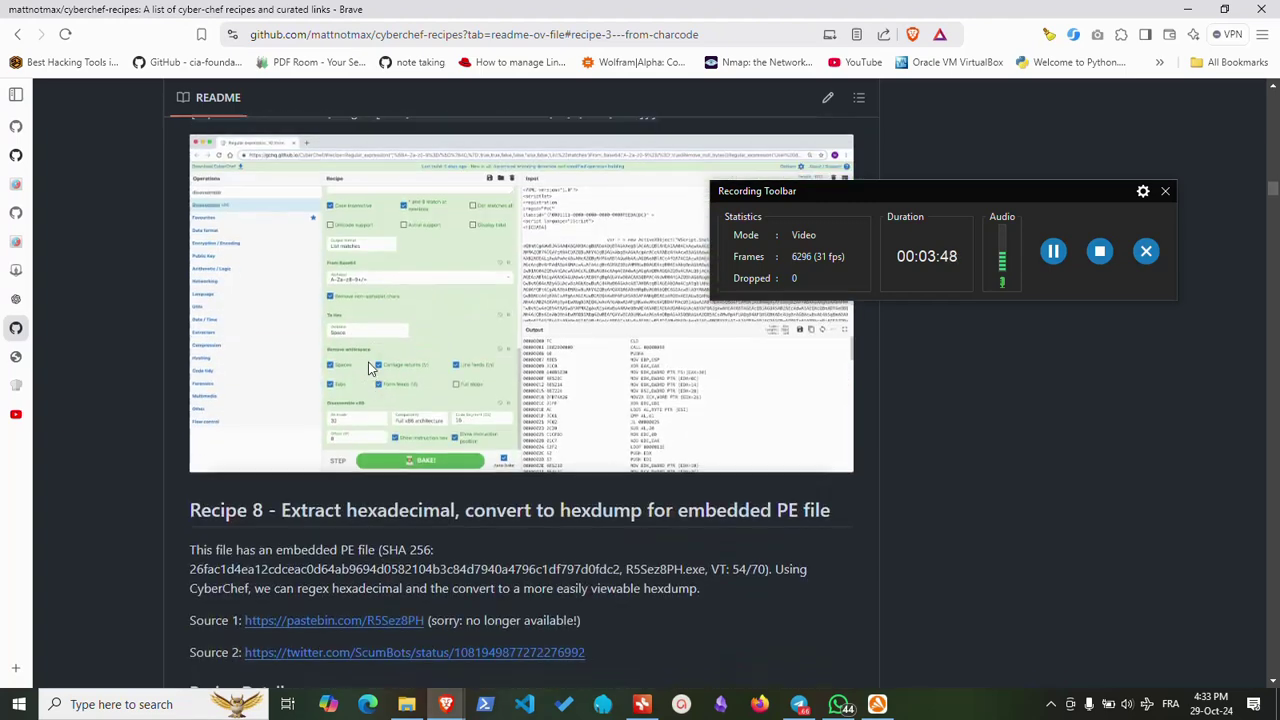
scroll(369, 362, "down", 3)
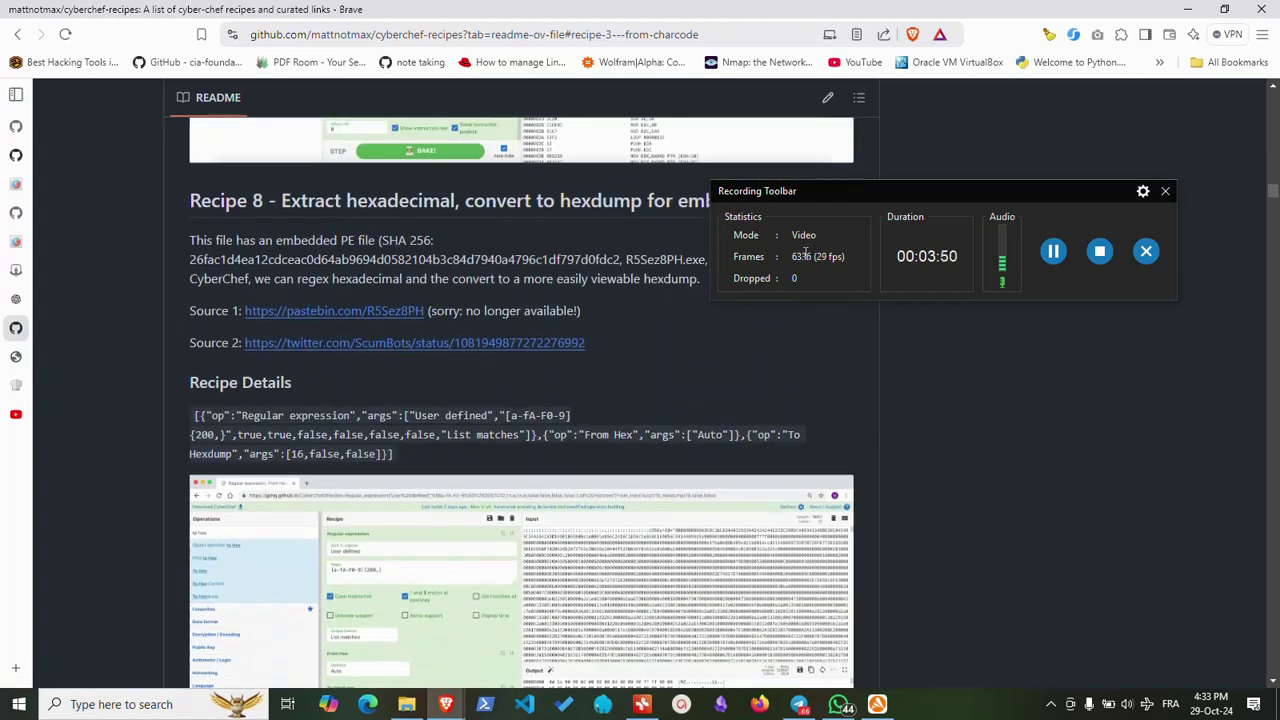
left_click_drag(880, 192, 910, 84)
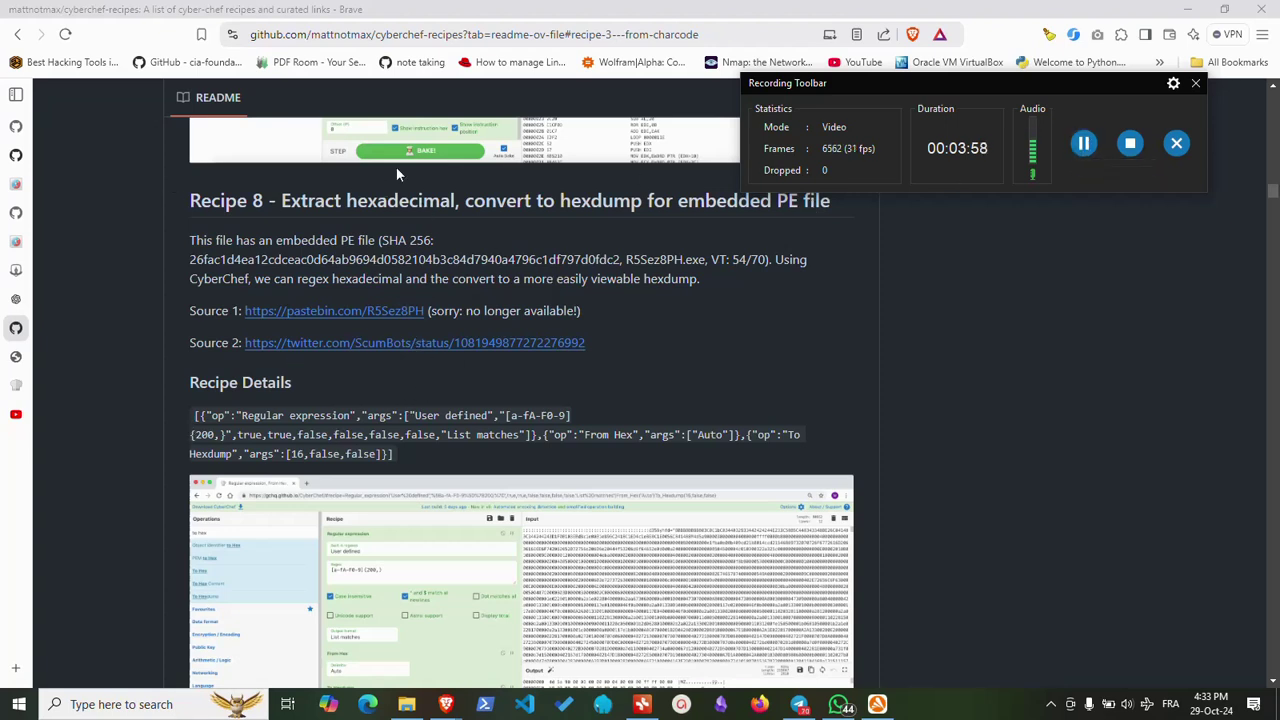
Open Recipe 8's Pastebin source in a new tab, find it dead, and close it
right_click(307, 314)
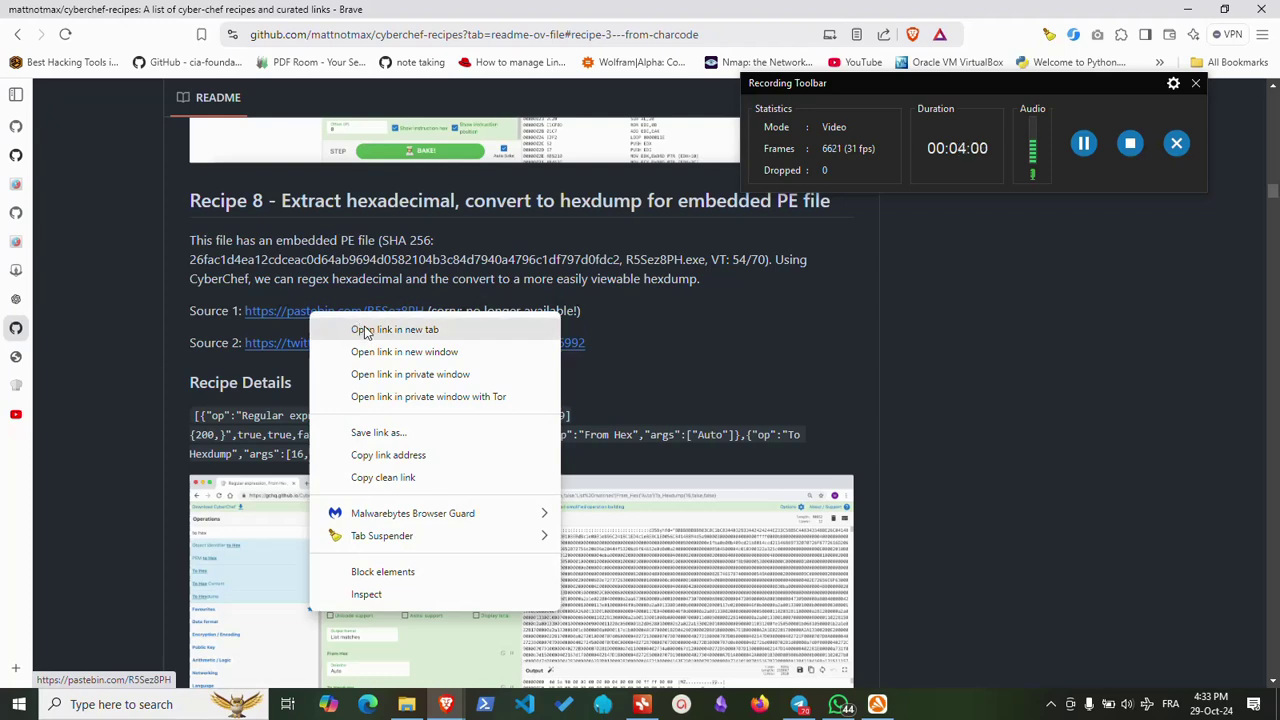
left_click(362, 329)
left_click(10, 358)
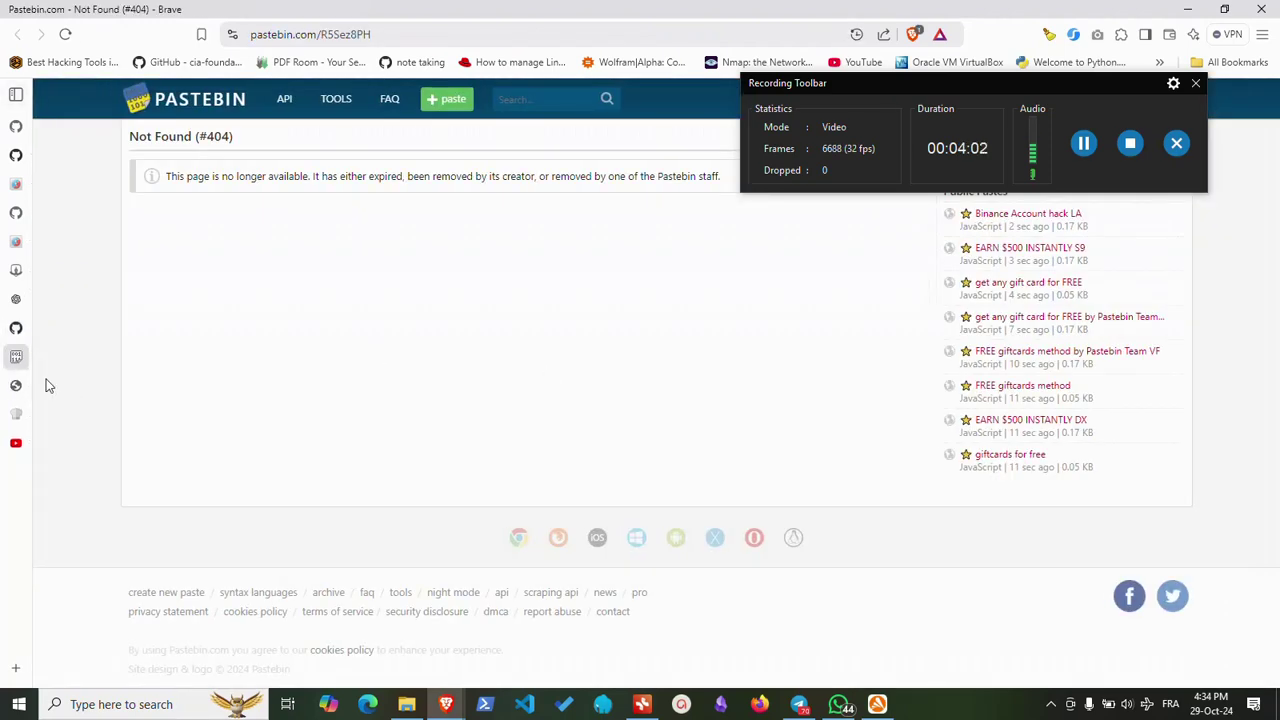
left_click(75, 358)
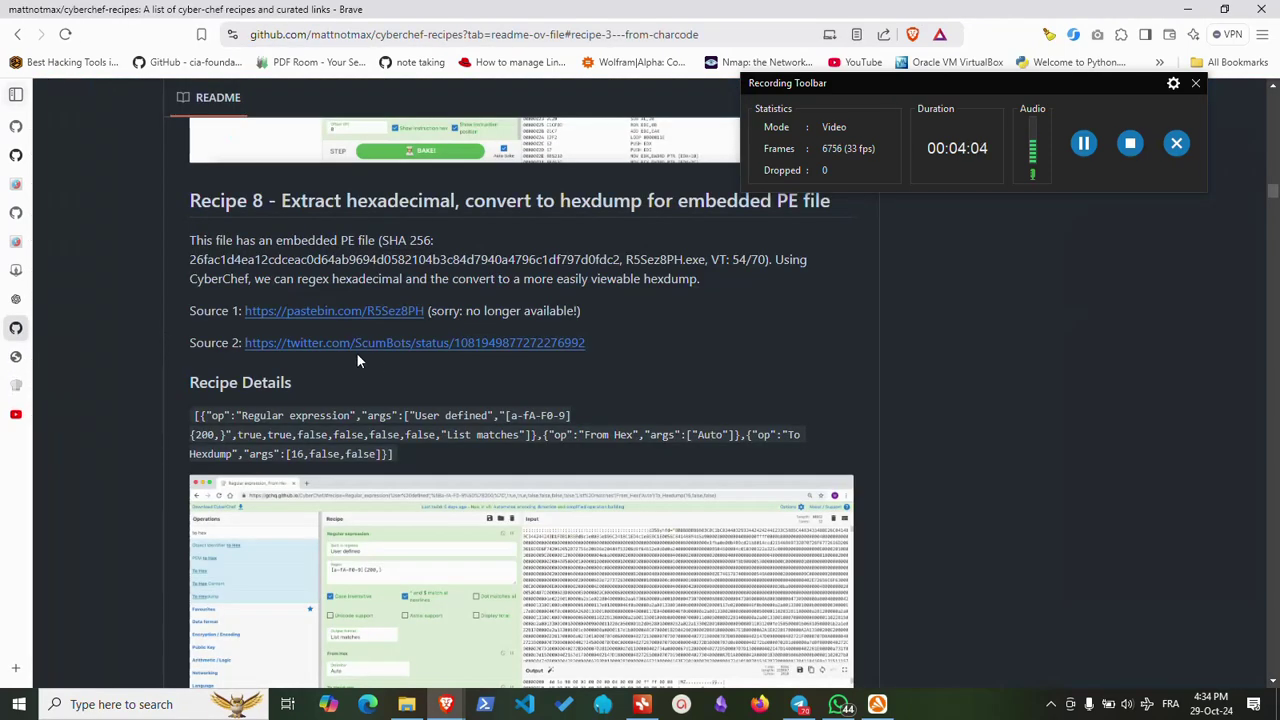
Open Recipe 8's X source post about njRat and its embedded pastebin link
right_click(362, 348)
left_click(445, 363)
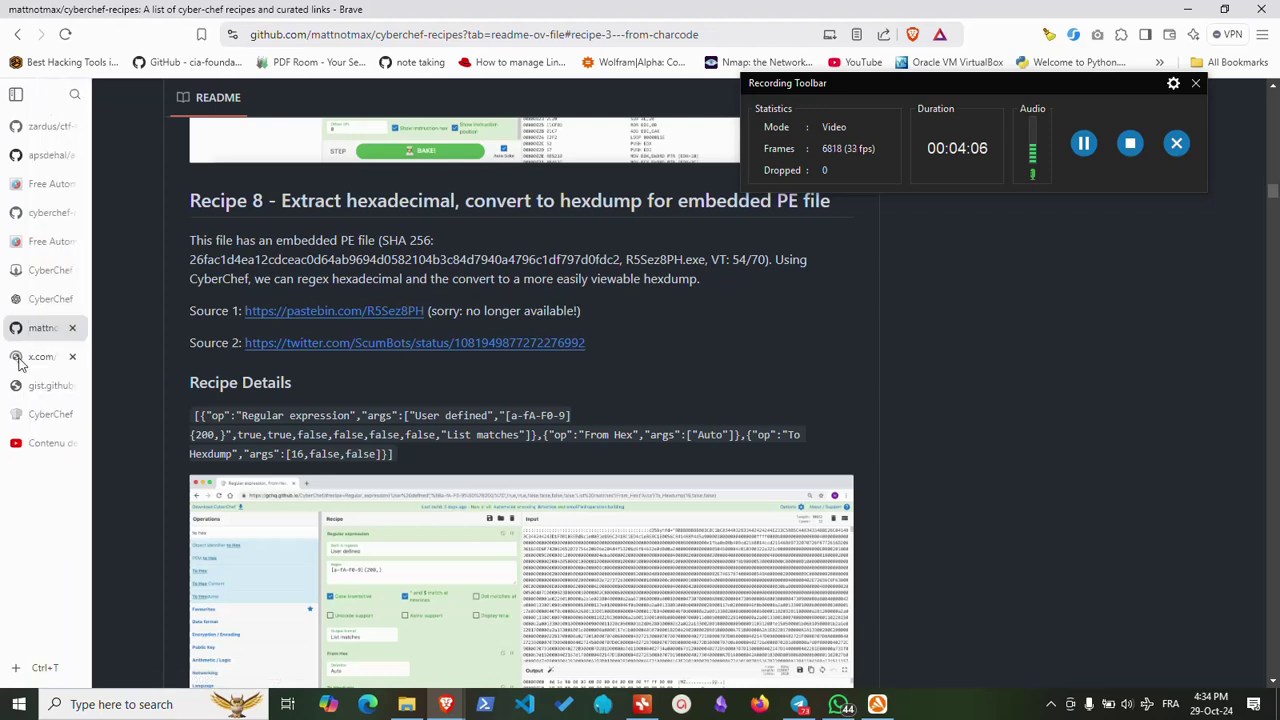
left_click(16, 356)
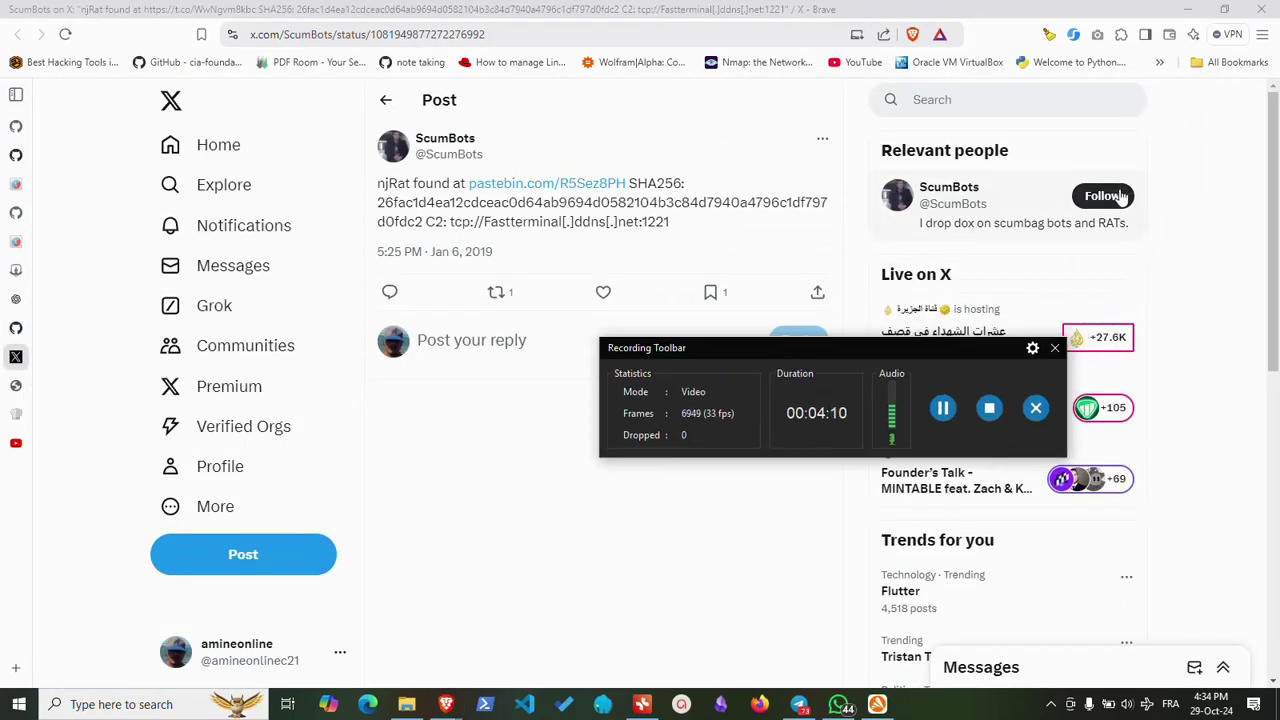
right_click(530, 186)
left_click(580, 197)
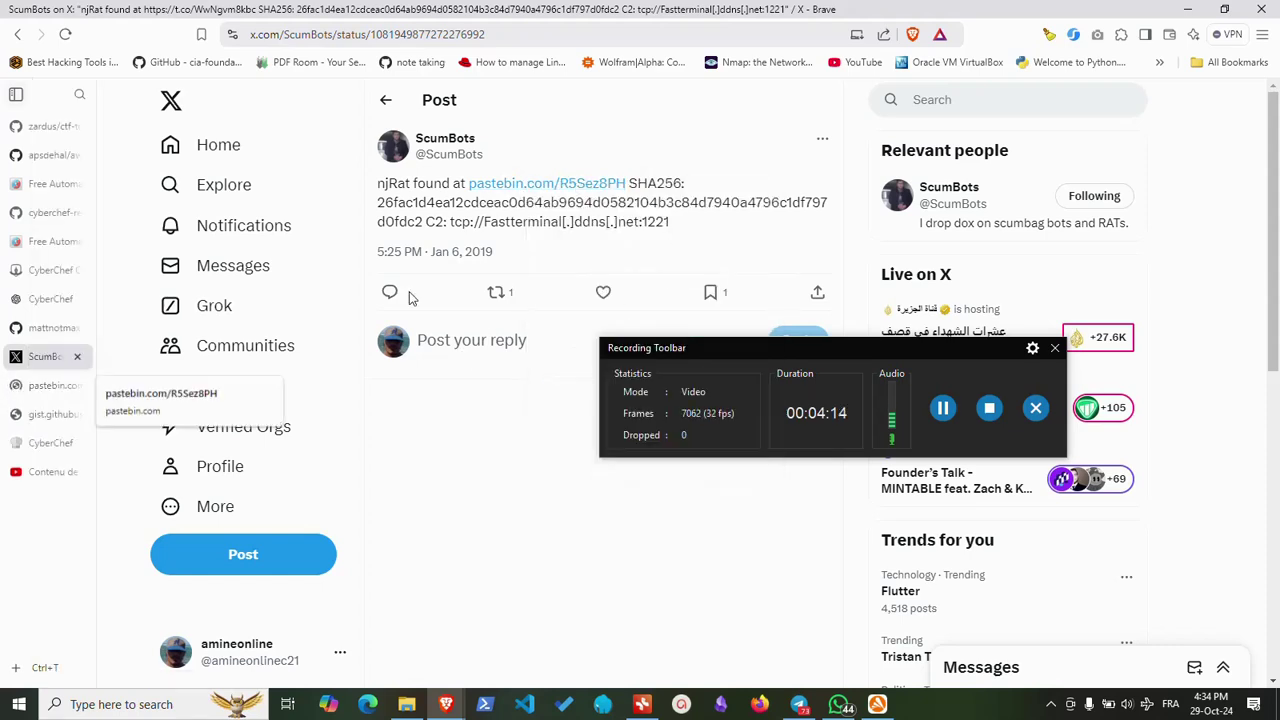
left_click_drag(379, 187, 407, 188)
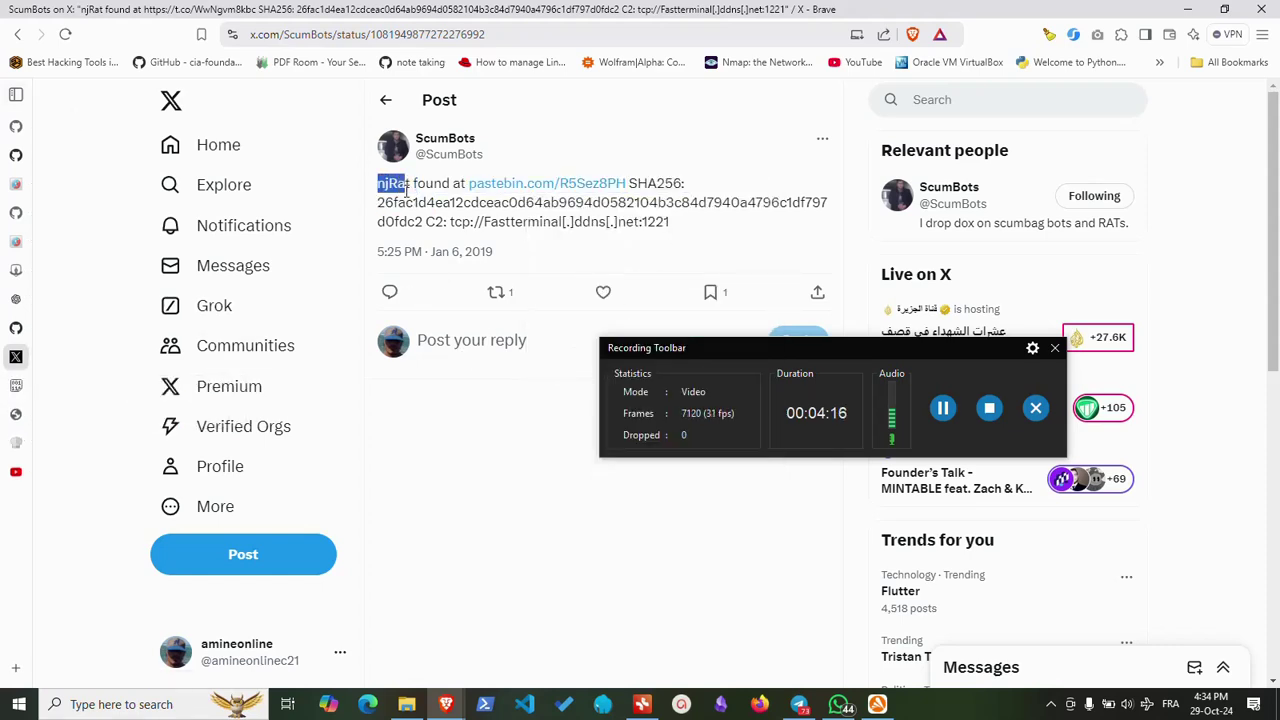
Confirm the post's pastebin link is 404, close it, and return to CyberChef
left_click(16, 386)
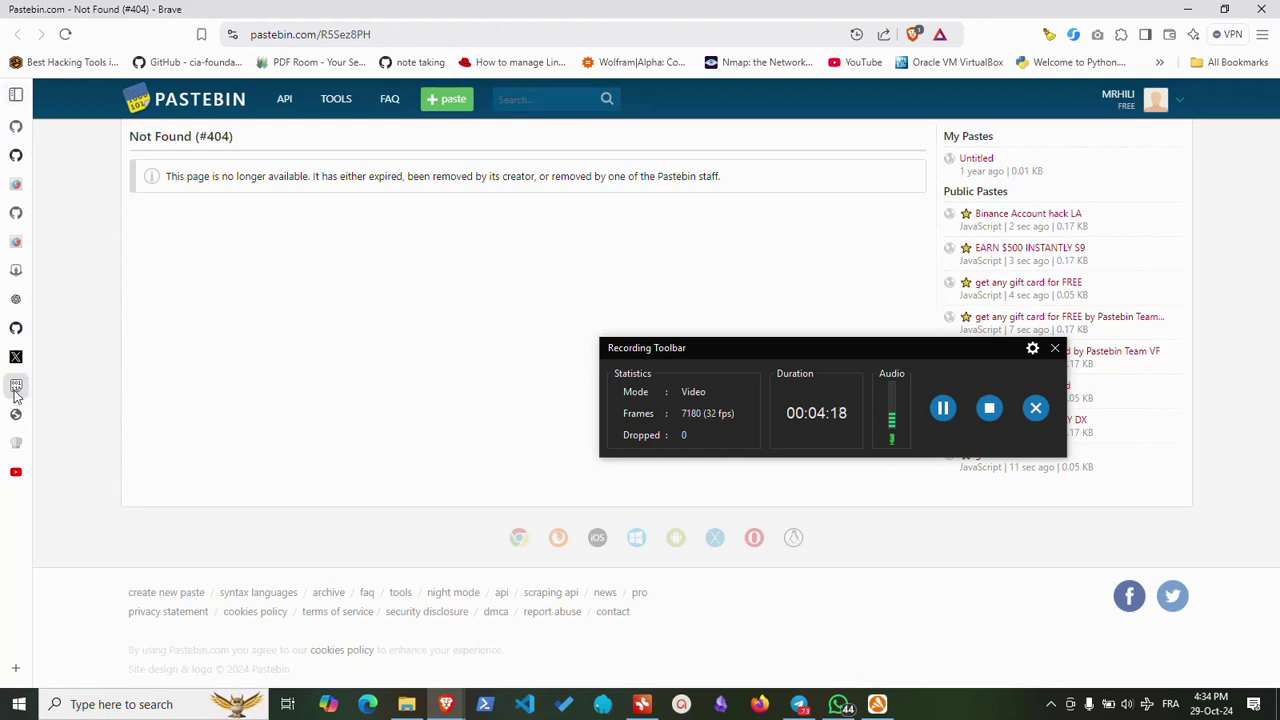
left_click(77, 386)
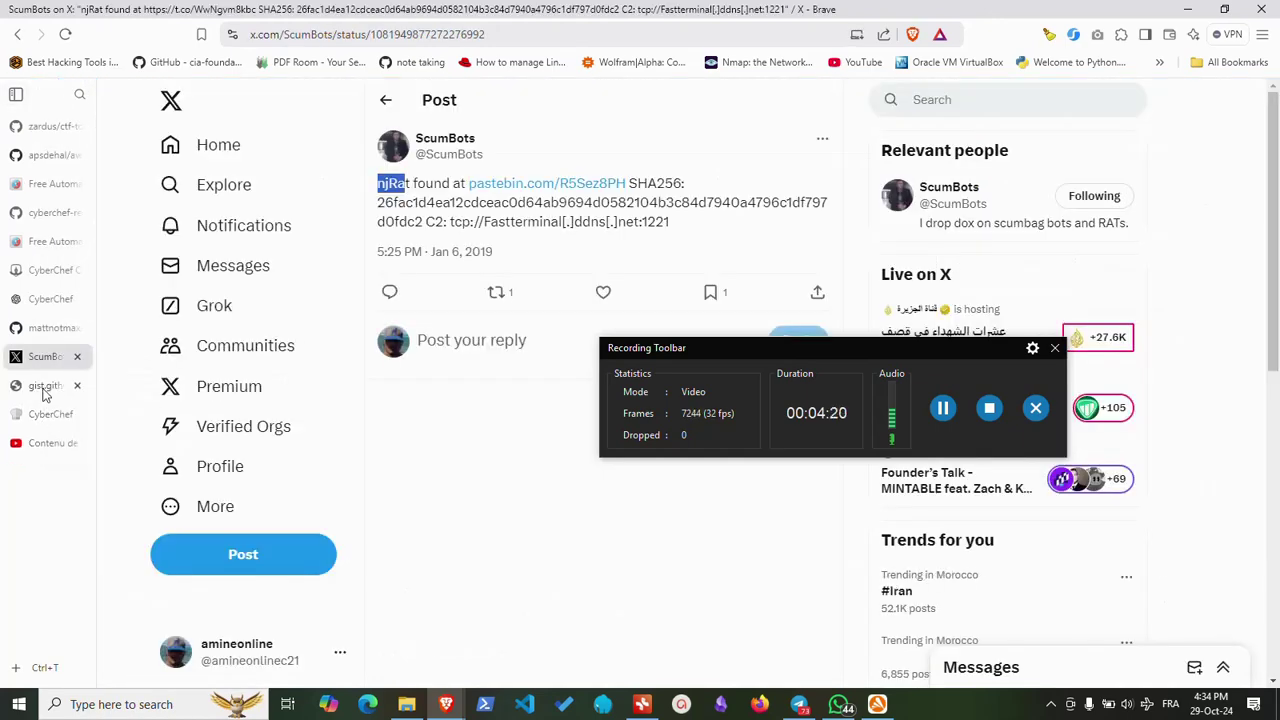
left_click(45, 388)
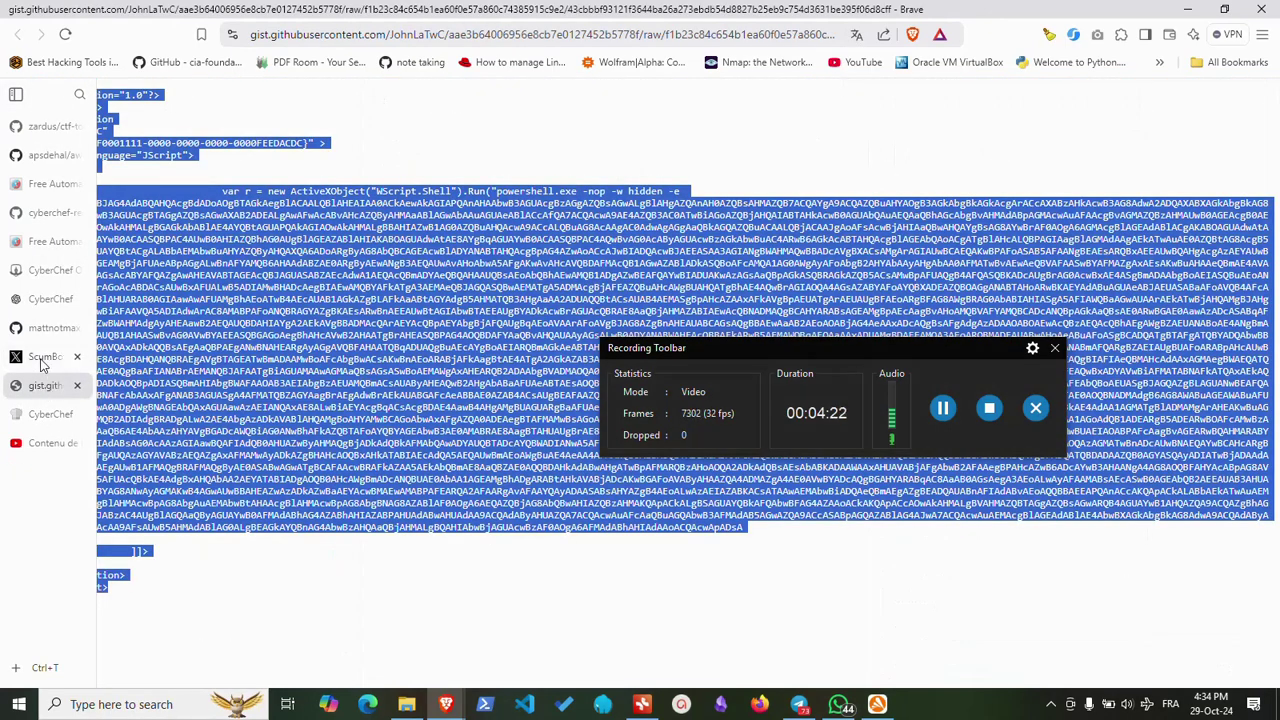
left_click(42, 414)
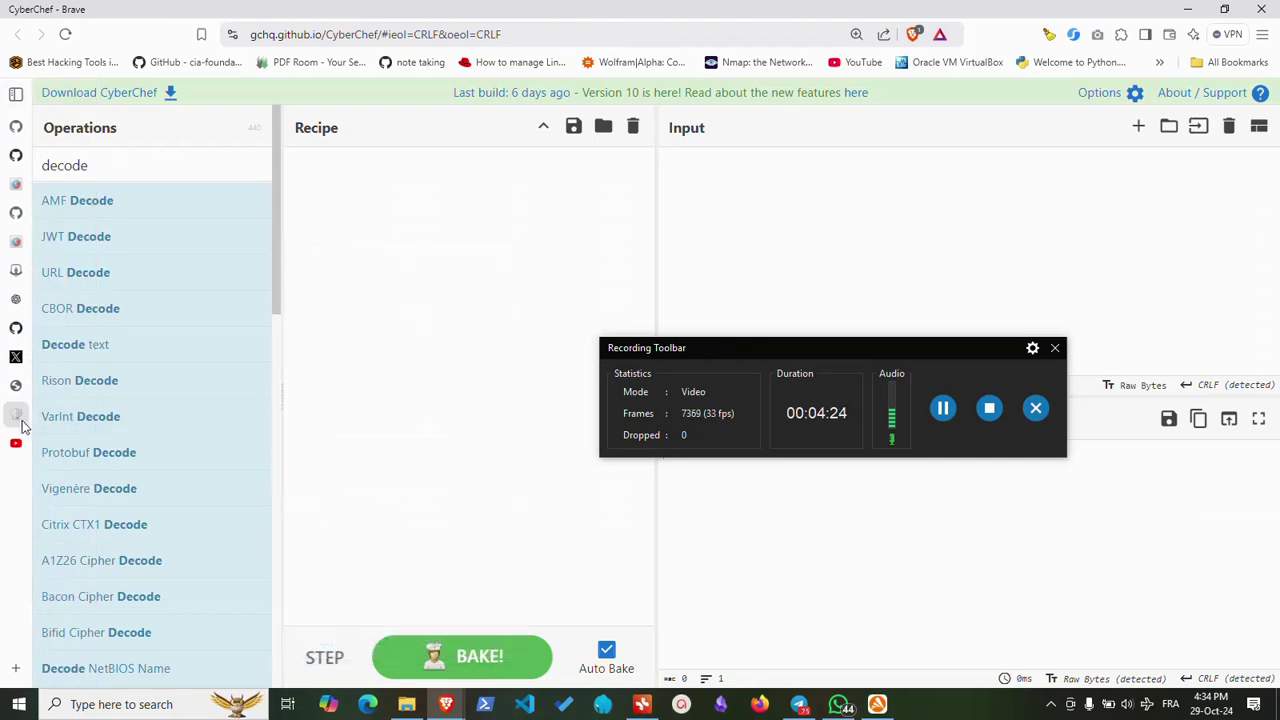
Copy the Recipe 8 JSON from the cyberchef-recipes README
left_click(40, 328)
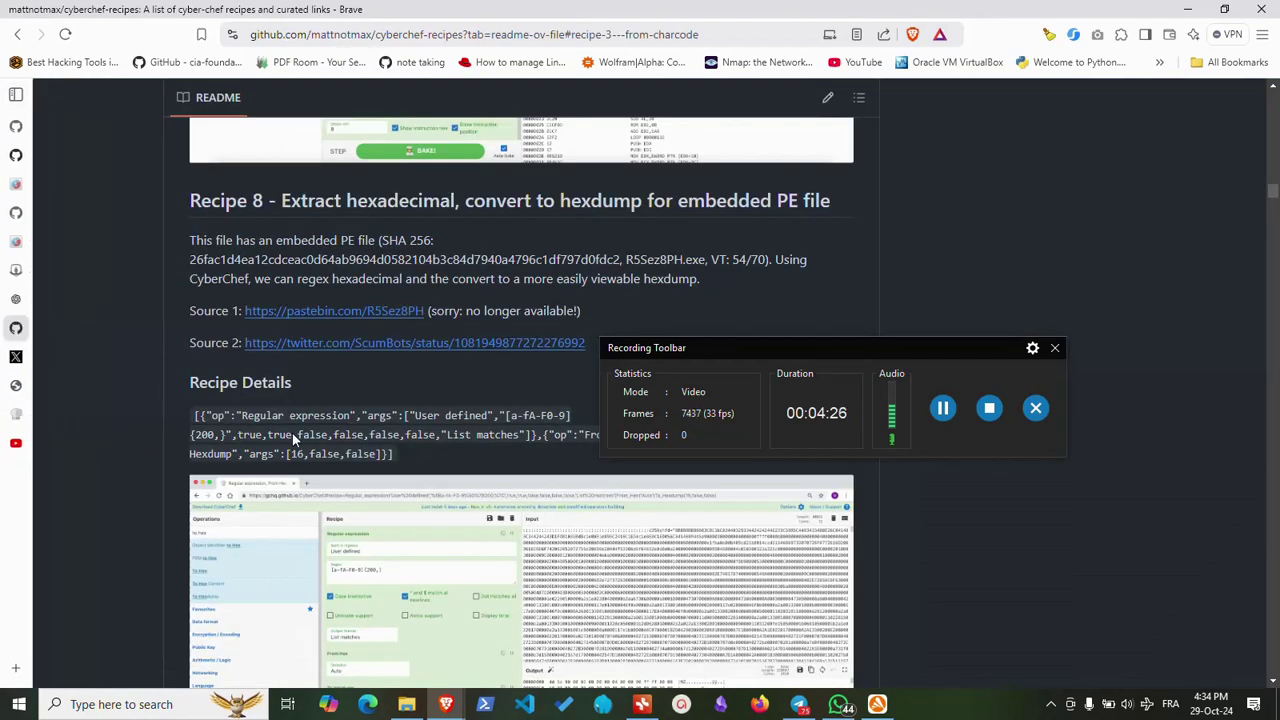
left_click_drag(394, 454, 192, 414)
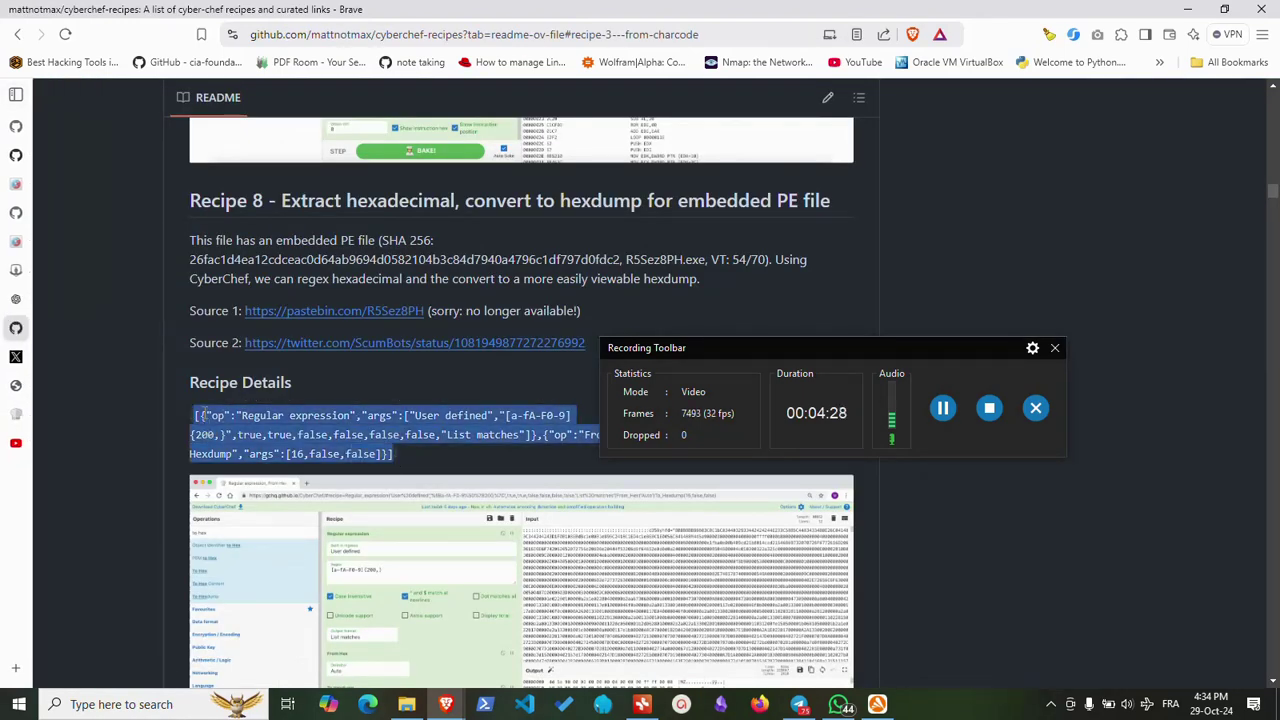
right_click(224, 420)
left_click(305, 443)
Load the Recipe 8 JSON (Regular expression, From Hex, To Hexdump) into CyberChef
left_click(16, 414)
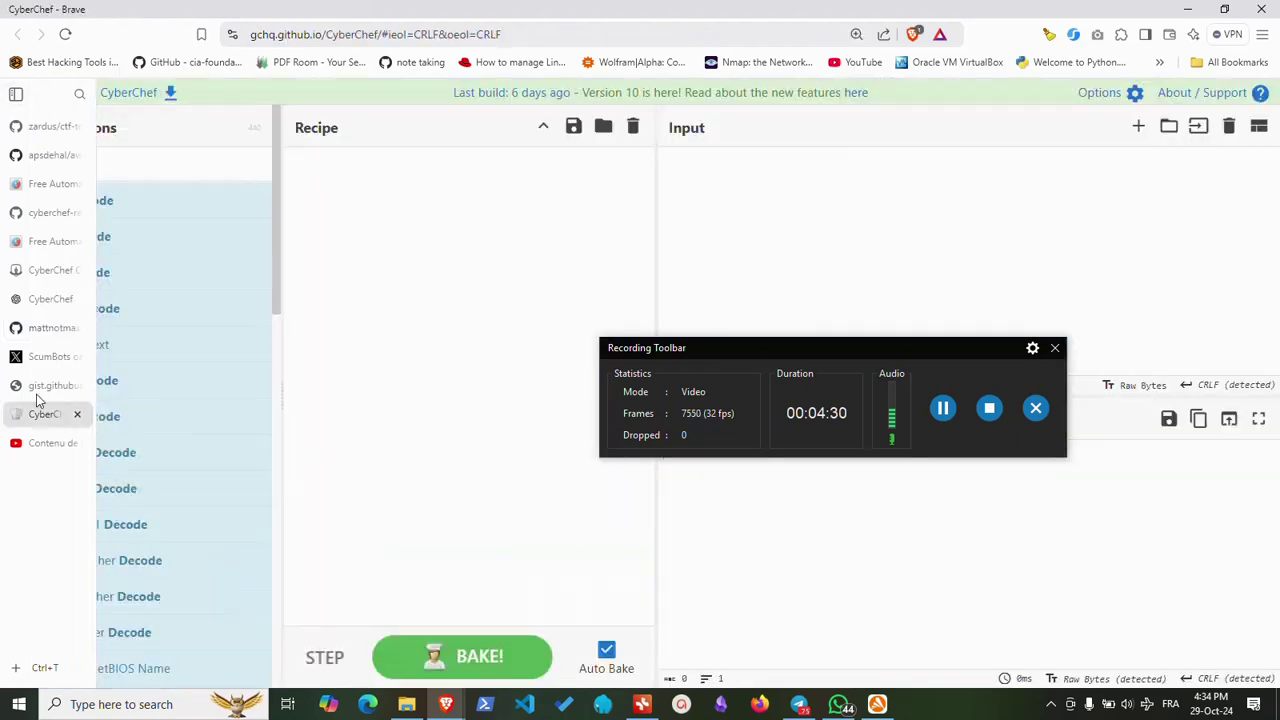
left_click(603, 127)
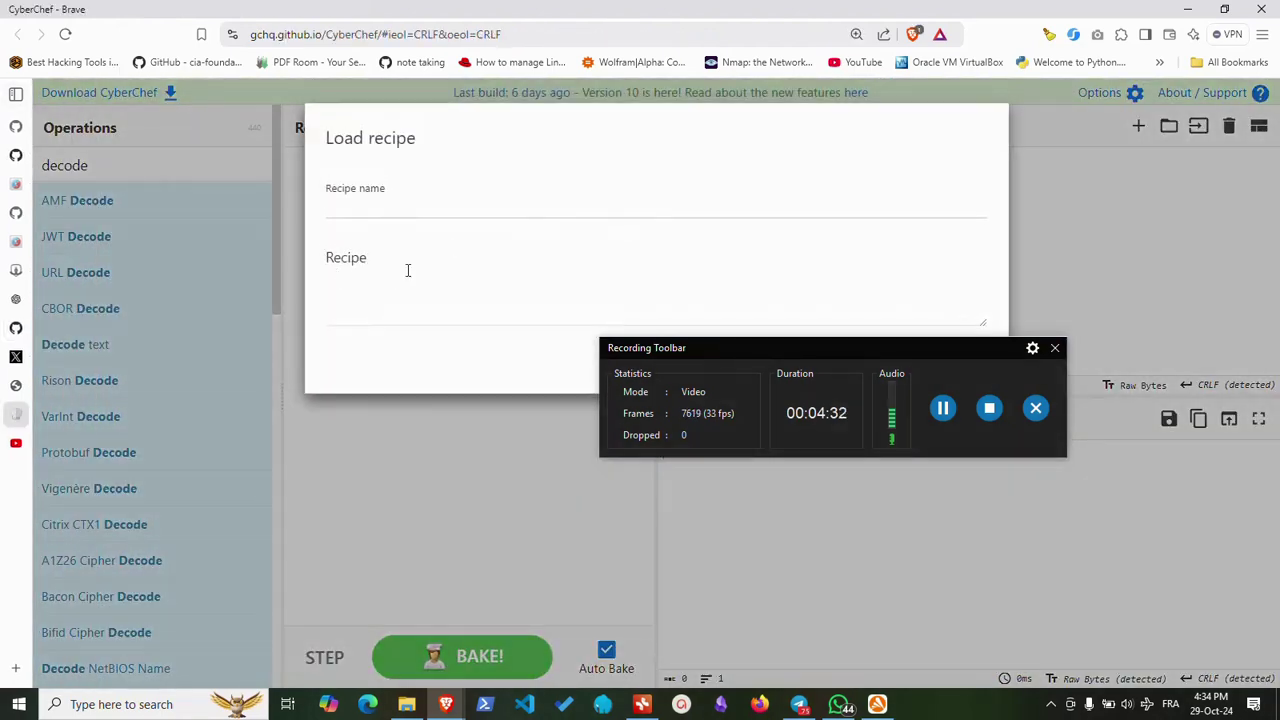
left_click(384, 315)
key("ctrl+v")
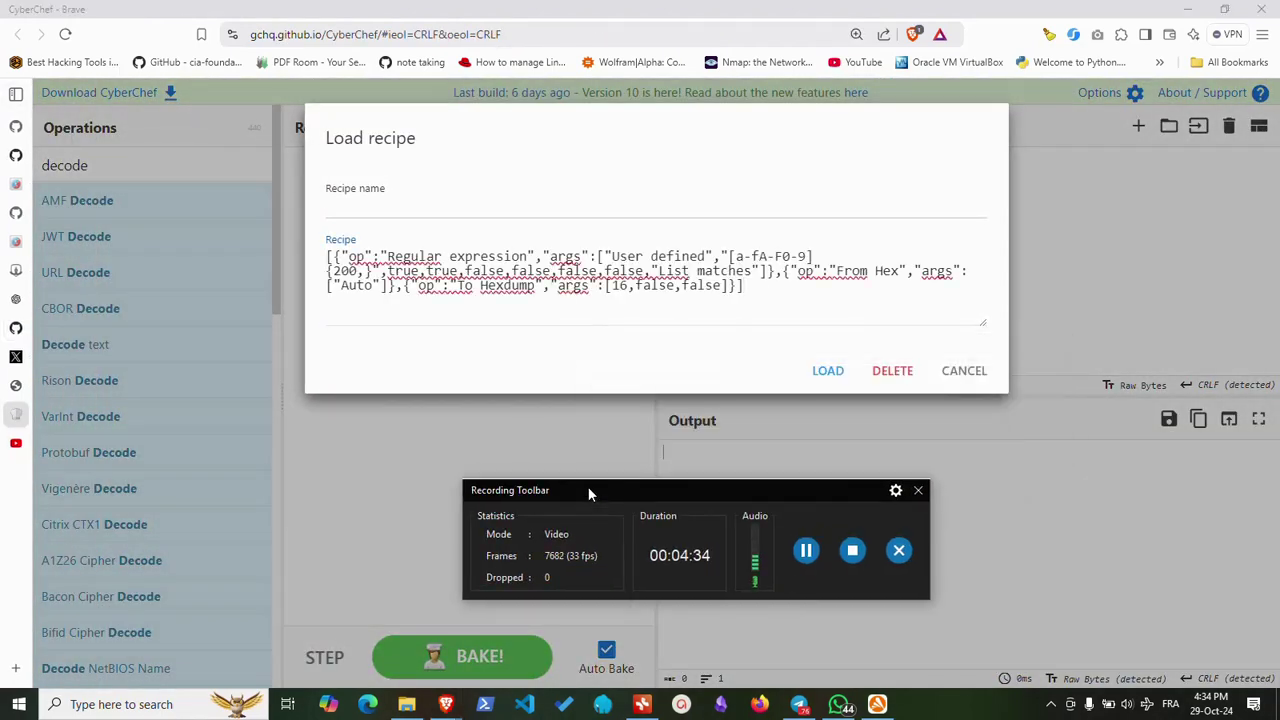
left_click(826, 371)
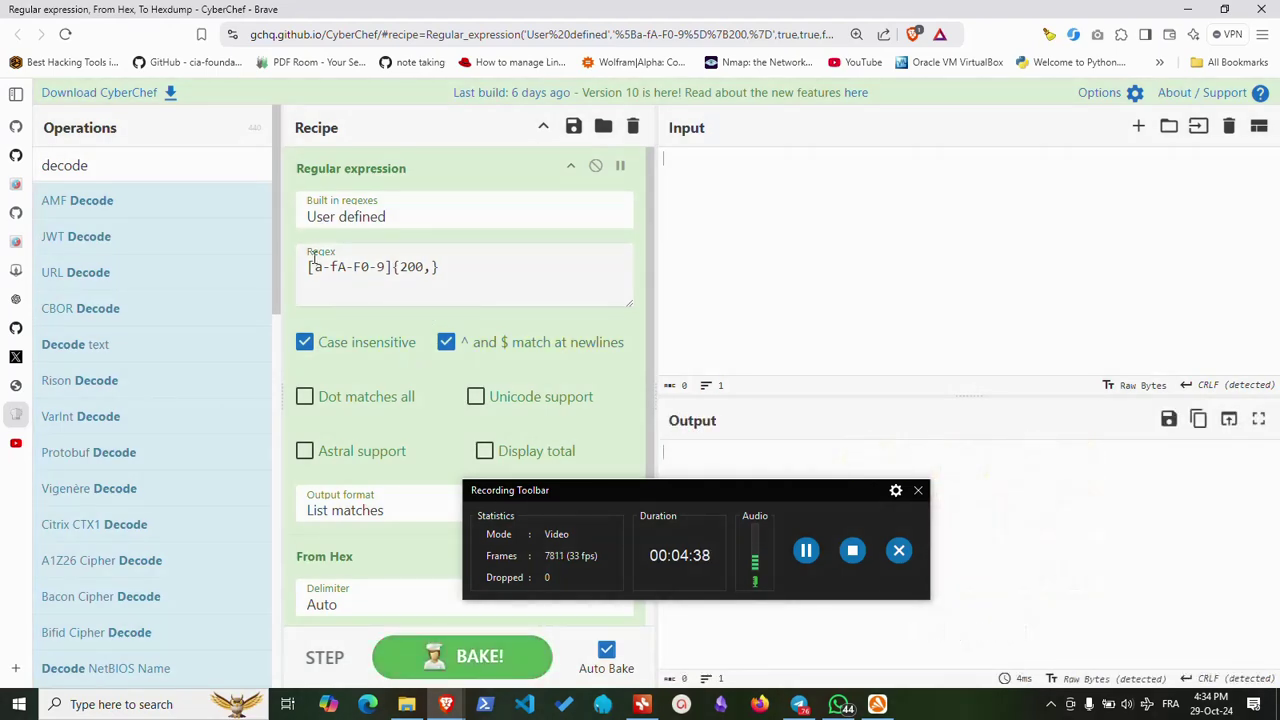
Inspect the [a-fA-F0-9]{200,} regex and the From Hex and To Hexdump operations
left_click_drag(314, 268, 331, 268)
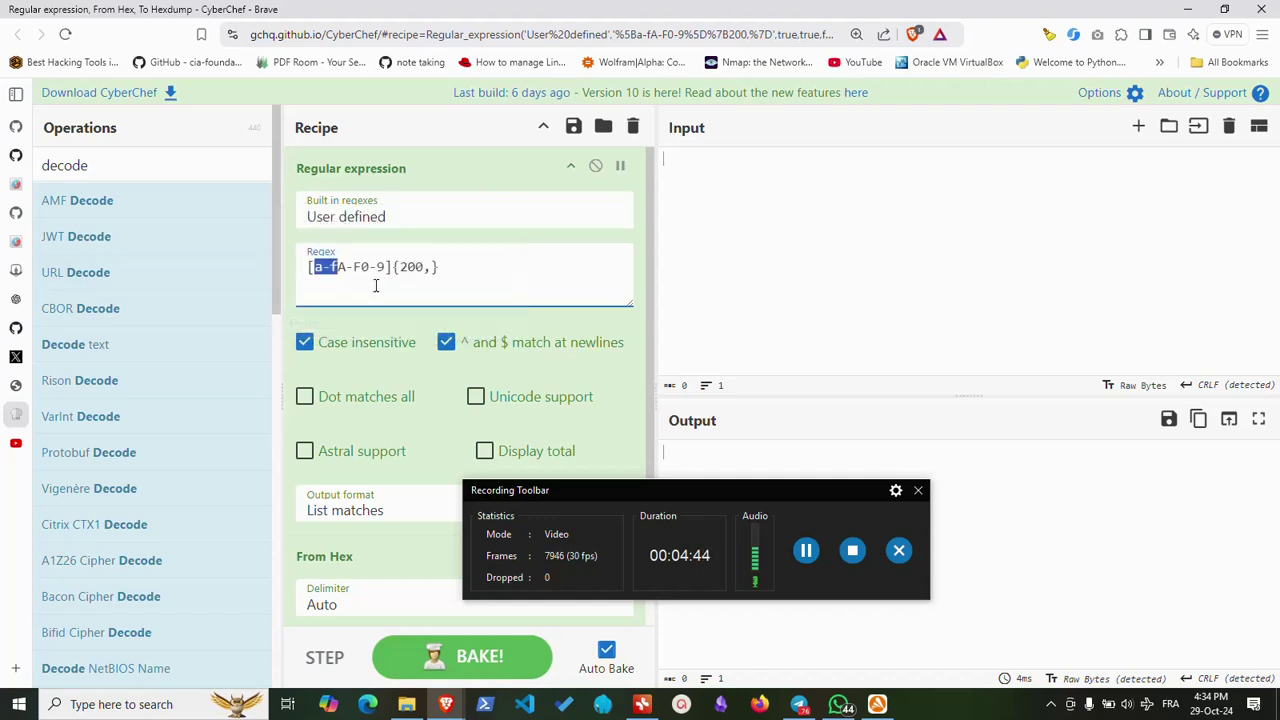
left_click_drag(401, 267, 440, 267)
scroll(490, 305, "down", 3)
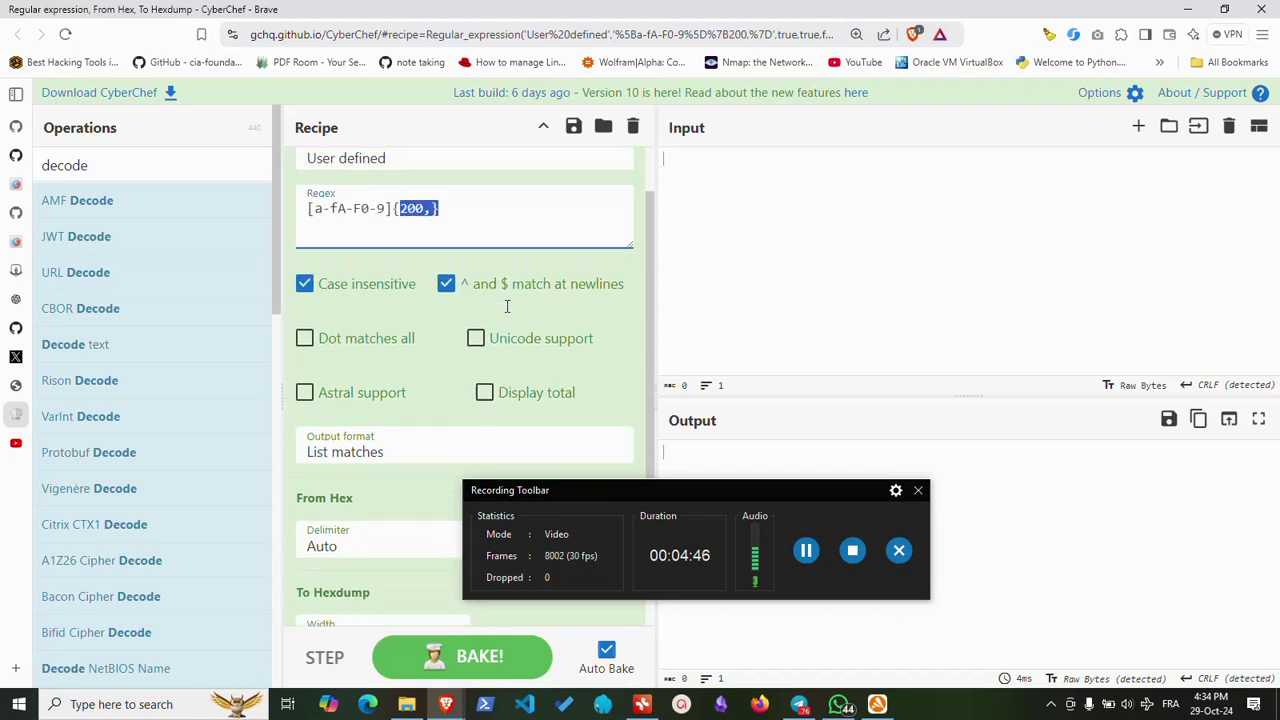
scroll(507, 306, "up", 2)
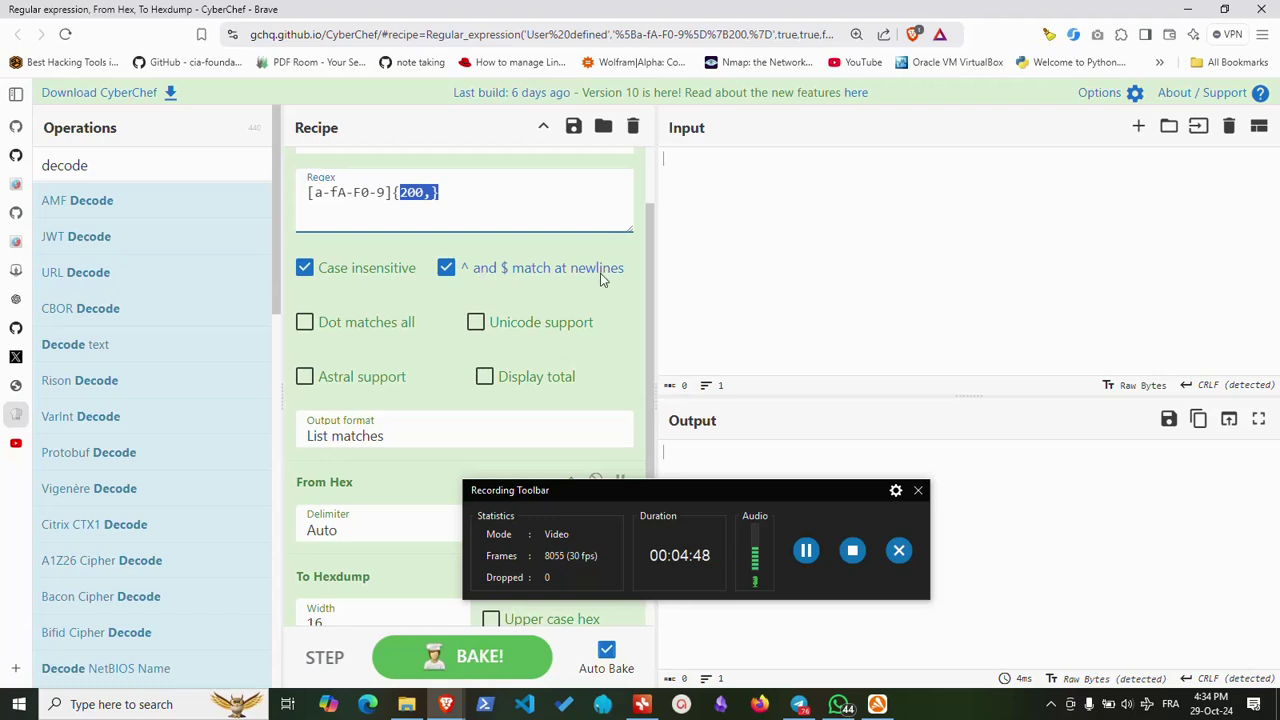
scroll(337, 344, "down", 2)
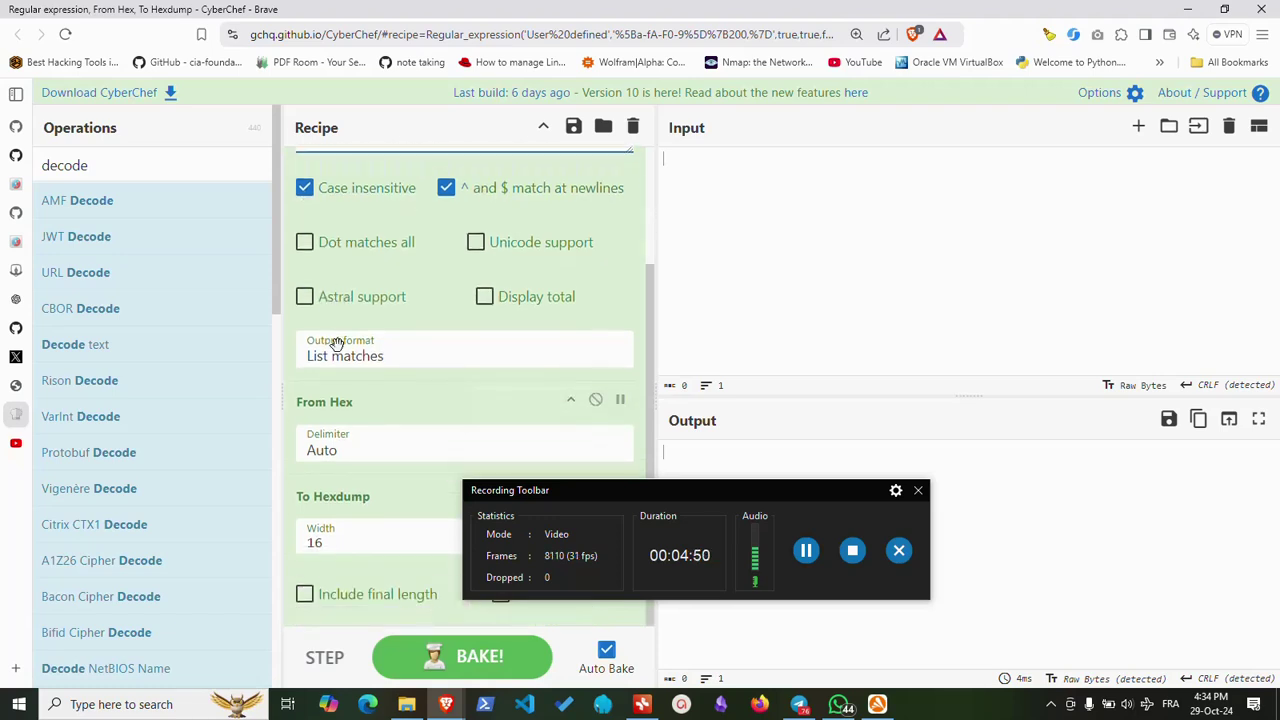
scroll(334, 338, "up", 3)
left_click(337, 267)
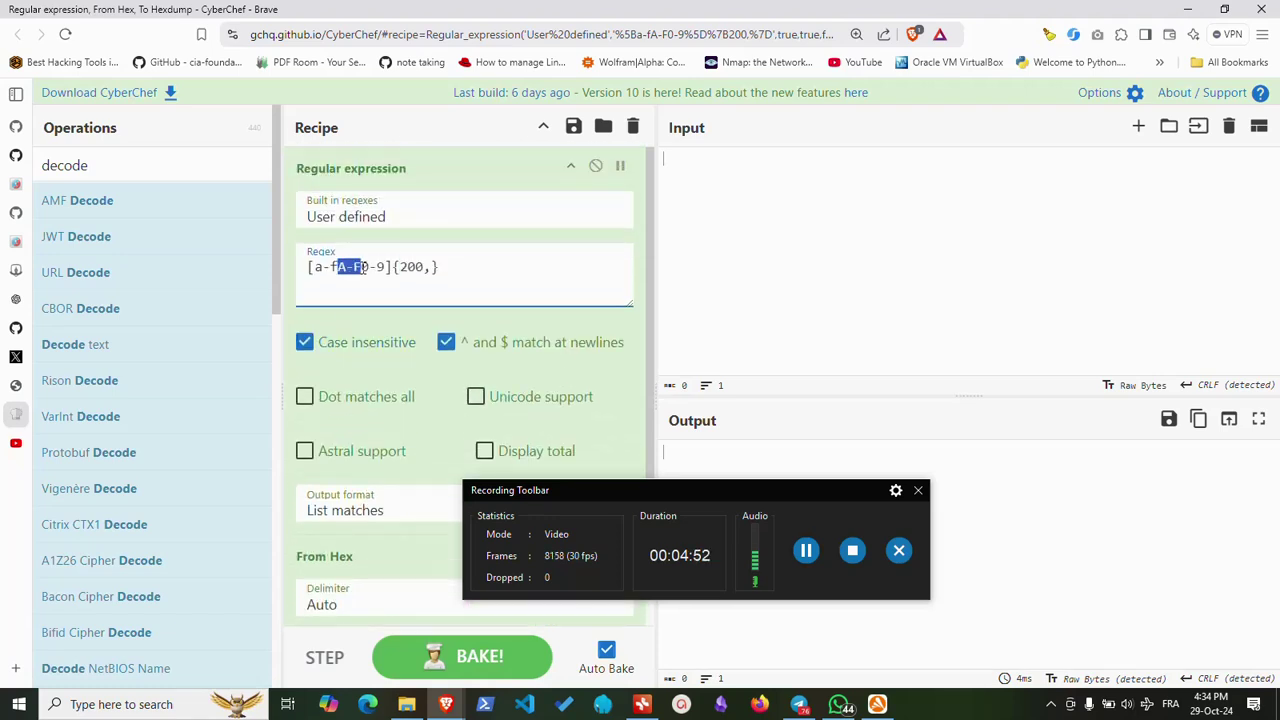
scroll(409, 344, "down", 3)
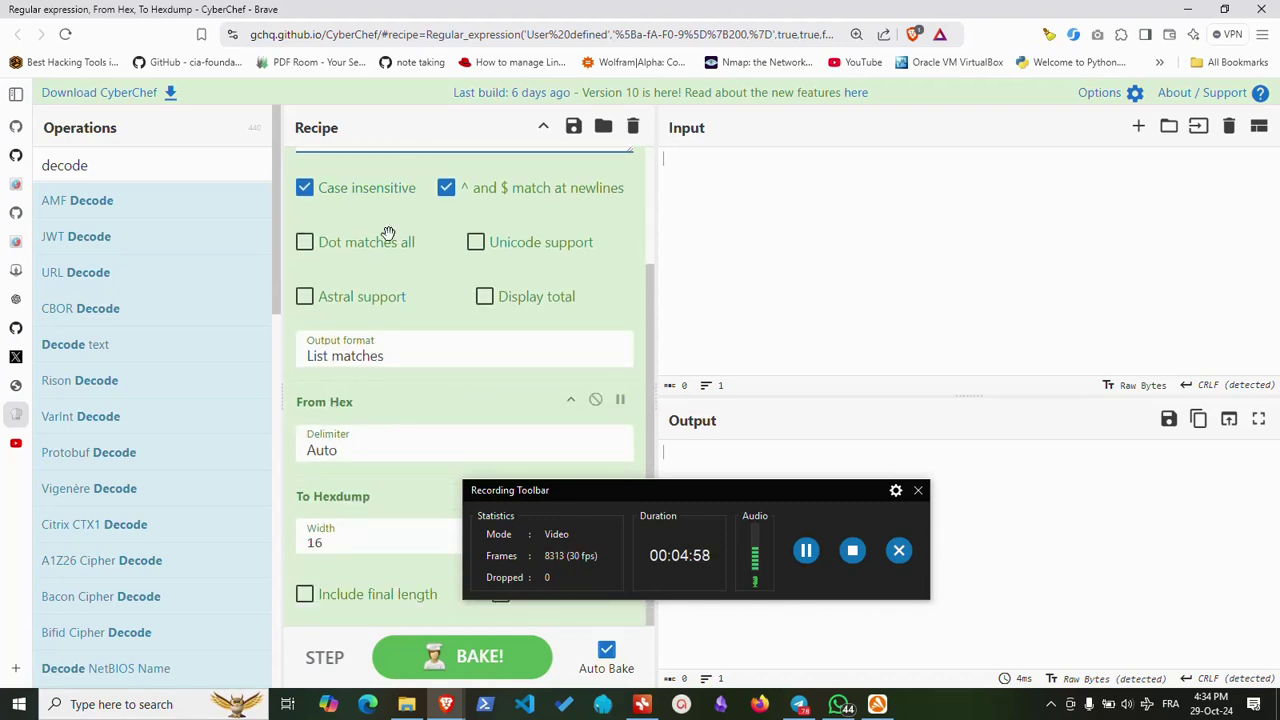
scroll(320, 280, "up", 3)
left_click_drag(311, 268, 549, 263)
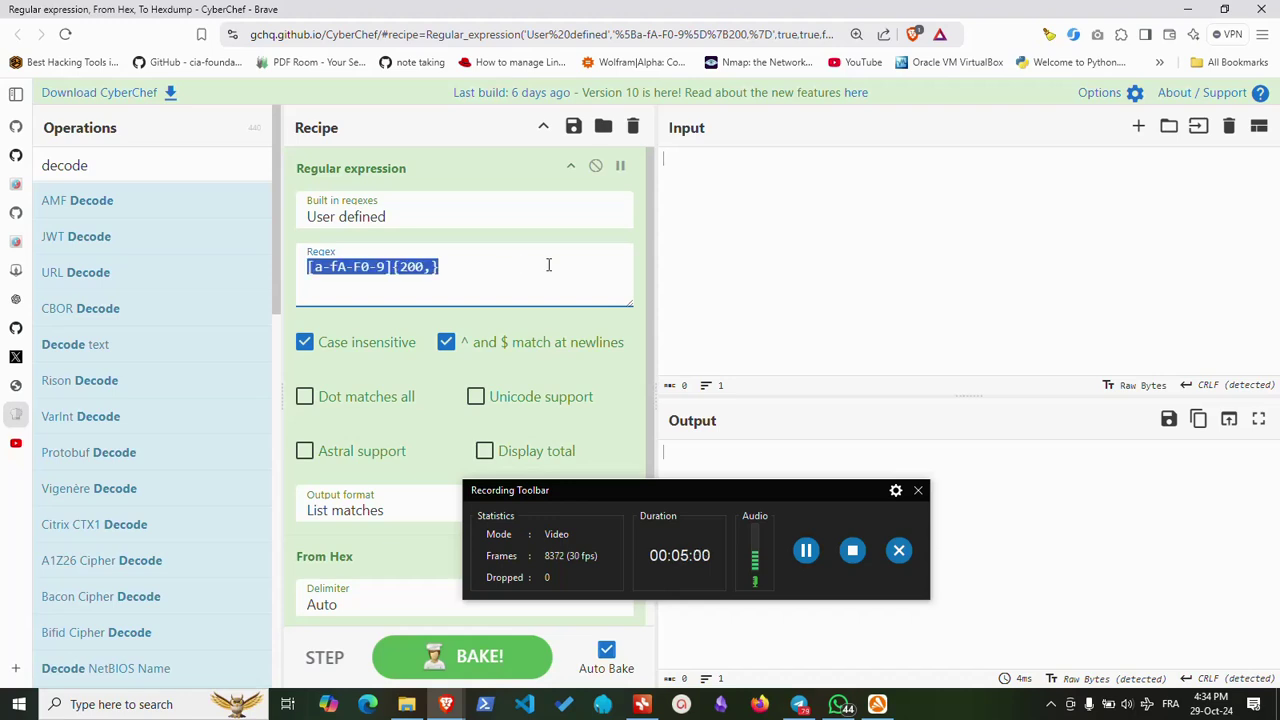
scroll(378, 356, "down", 3)
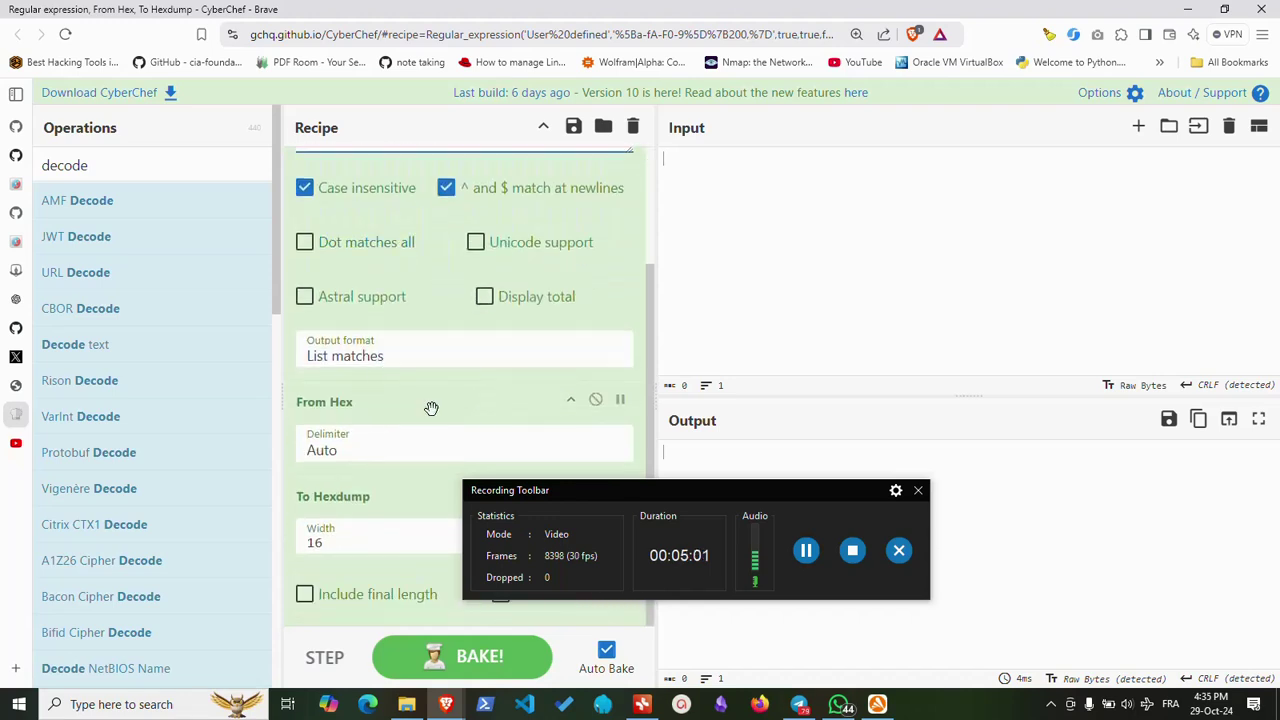
left_click(378, 410)
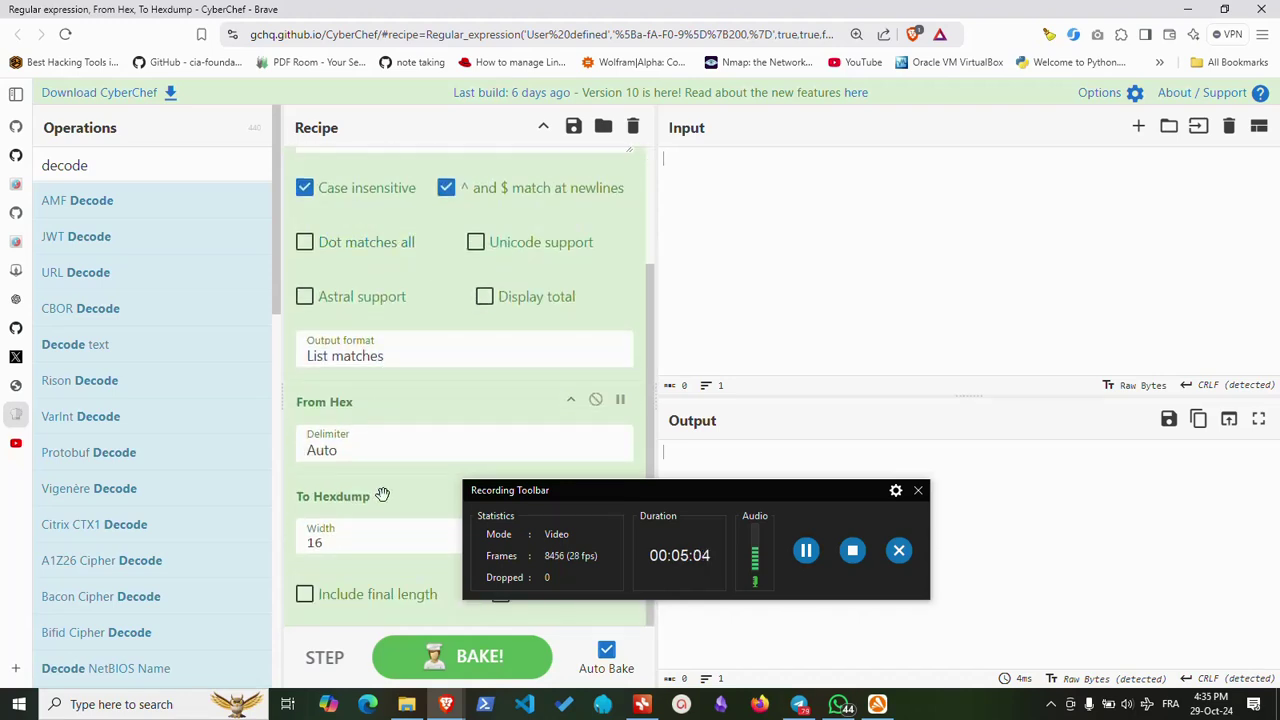
scroll(405, 425, "up", 3)
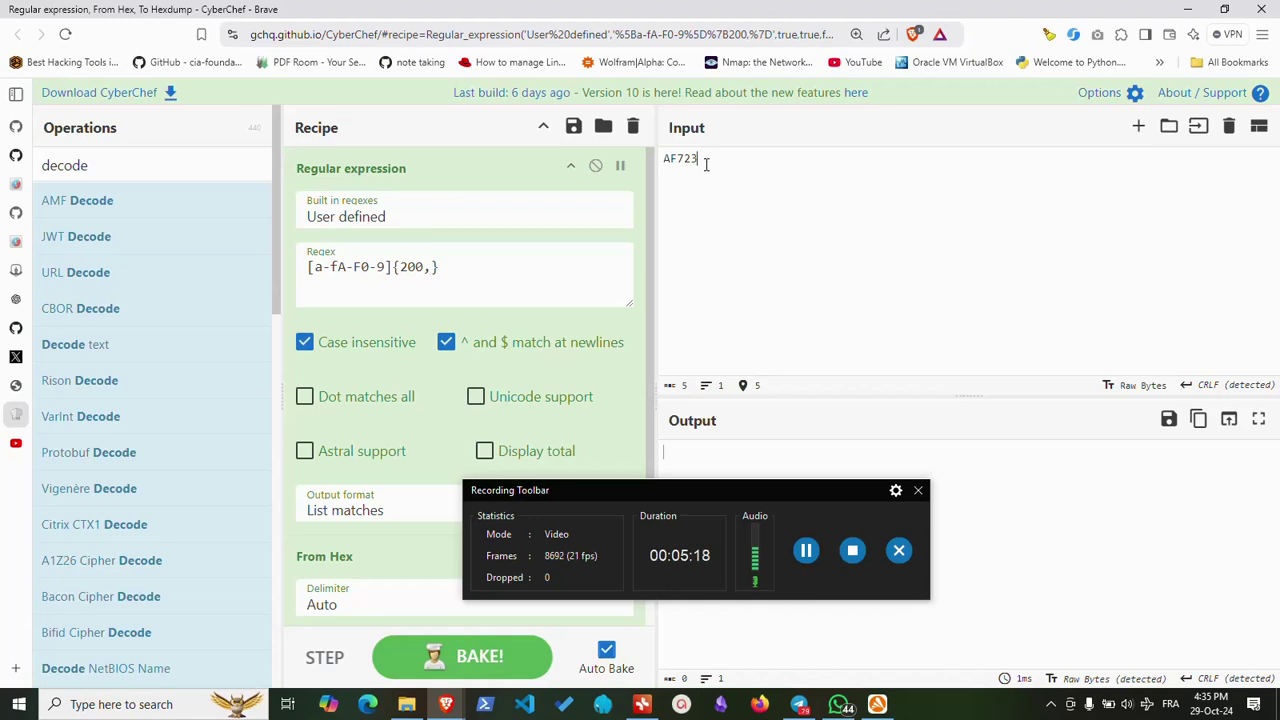
scroll(427, 322, "down", 2)
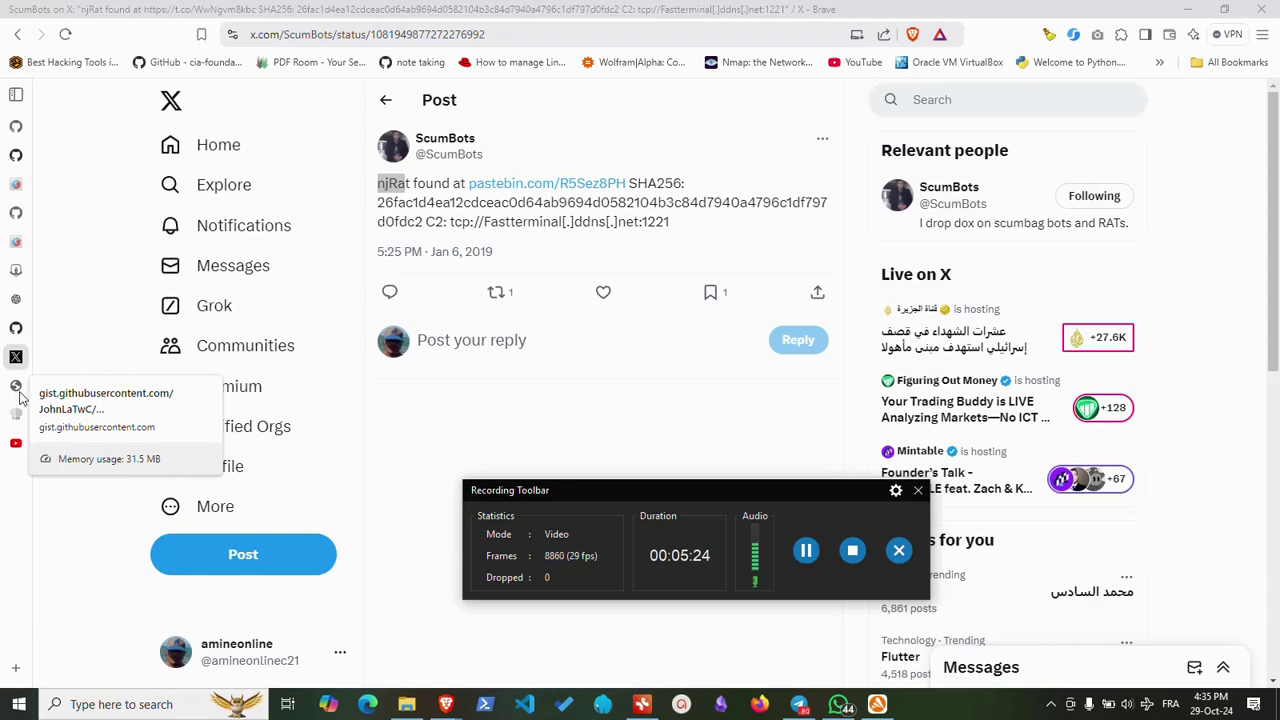
Move through the gist and CyberChef tabs back to the cyberchef-recipes README
left_click(17, 388)
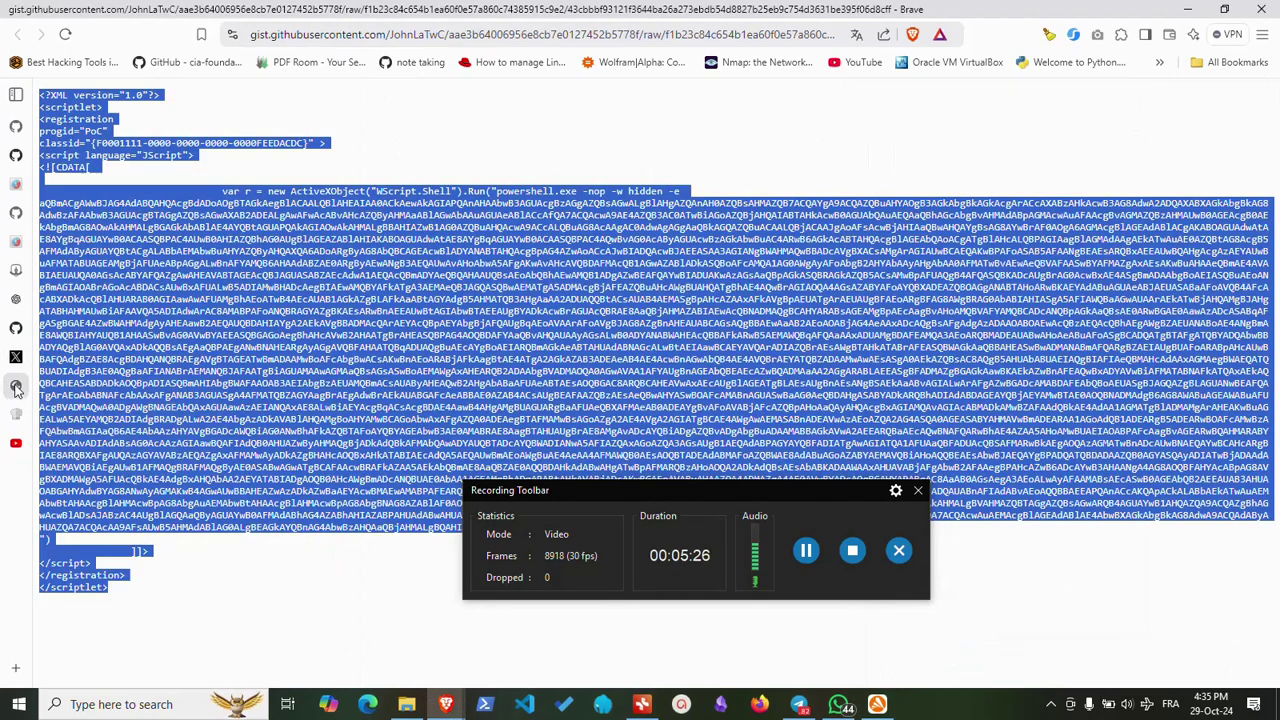
left_click(30, 414)
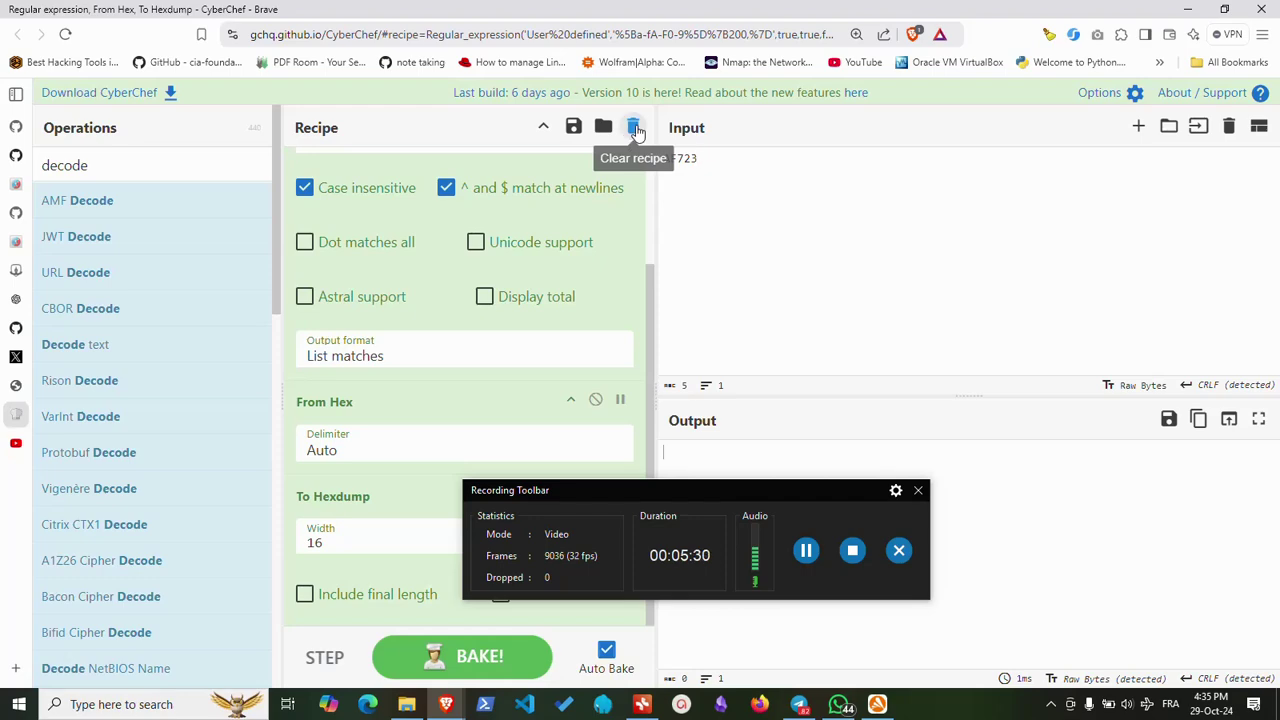
mouse_move(45, 265)
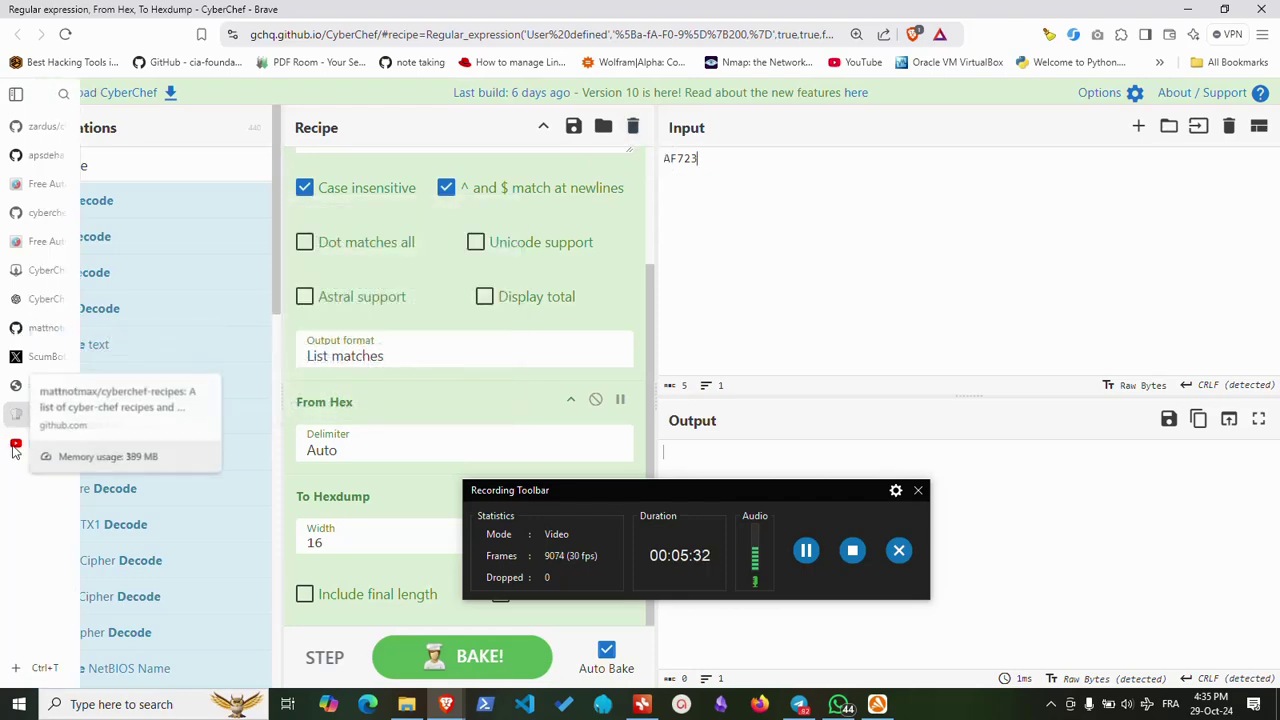
left_click(45, 332)
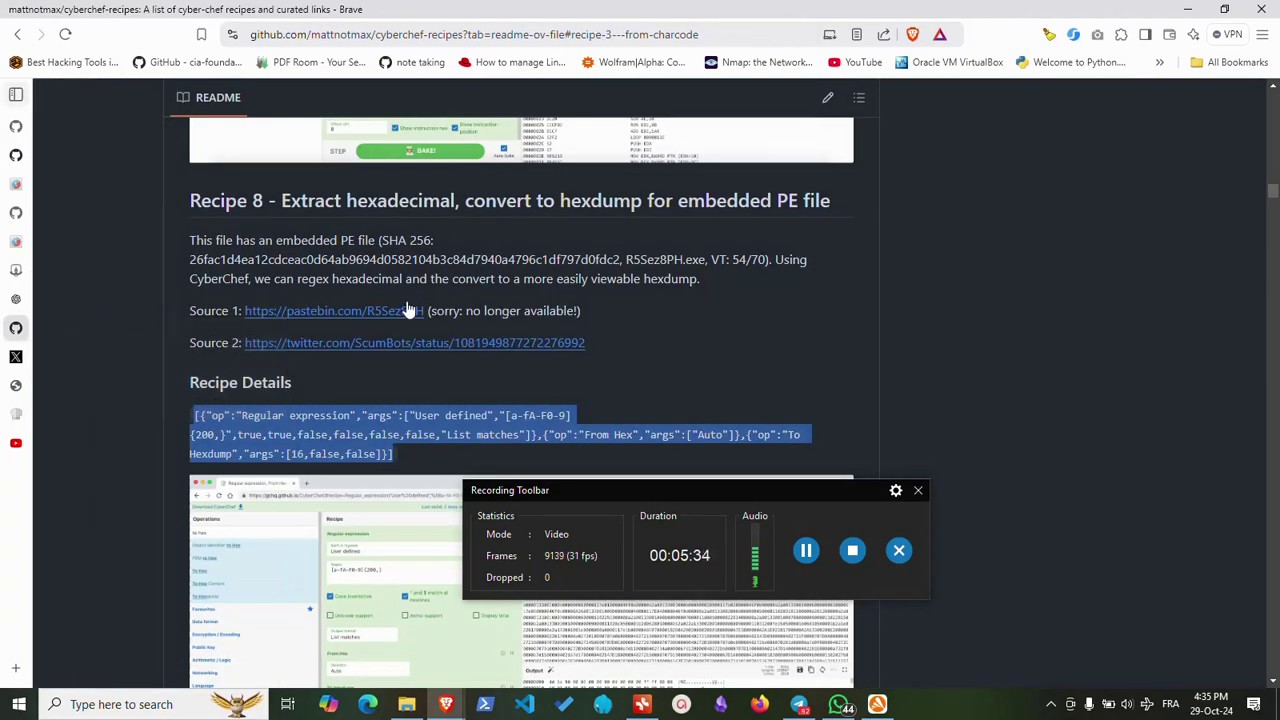
Open Recipe 9's Pastebin source, find it 404, and close it
scroll(408, 308, "down", 5)
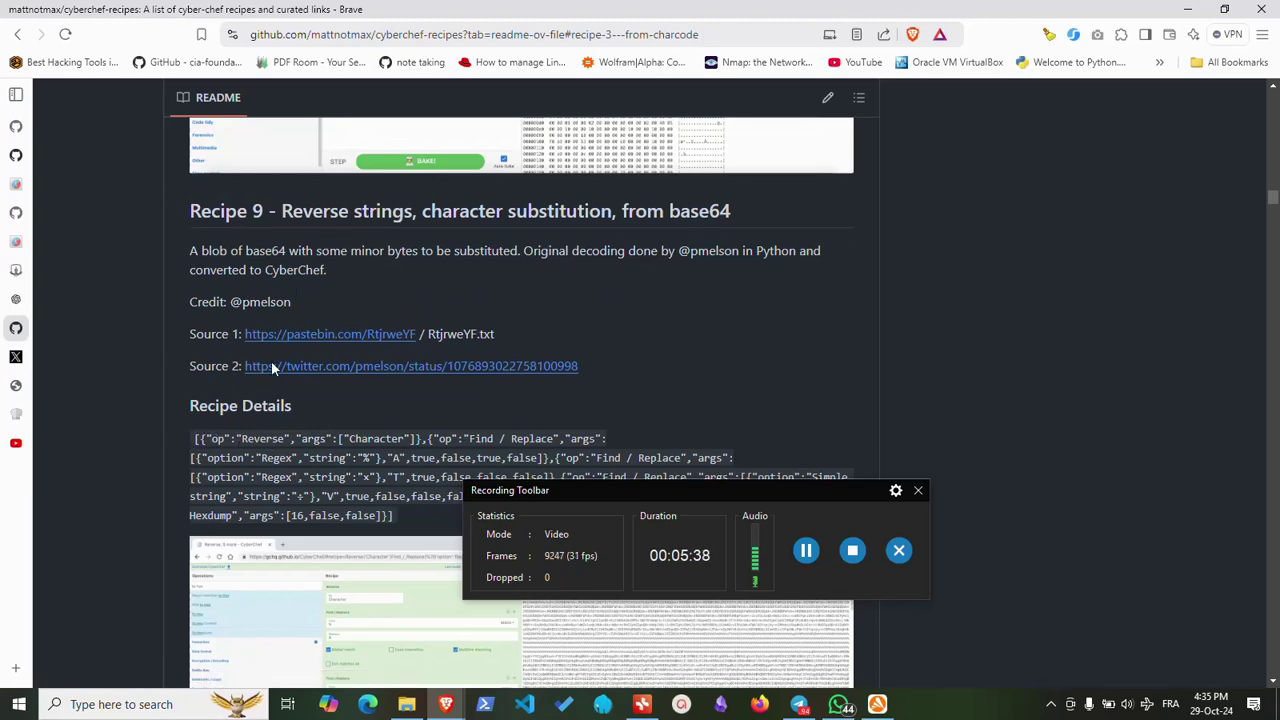
right_click(330, 342)
left_click(400, 351)
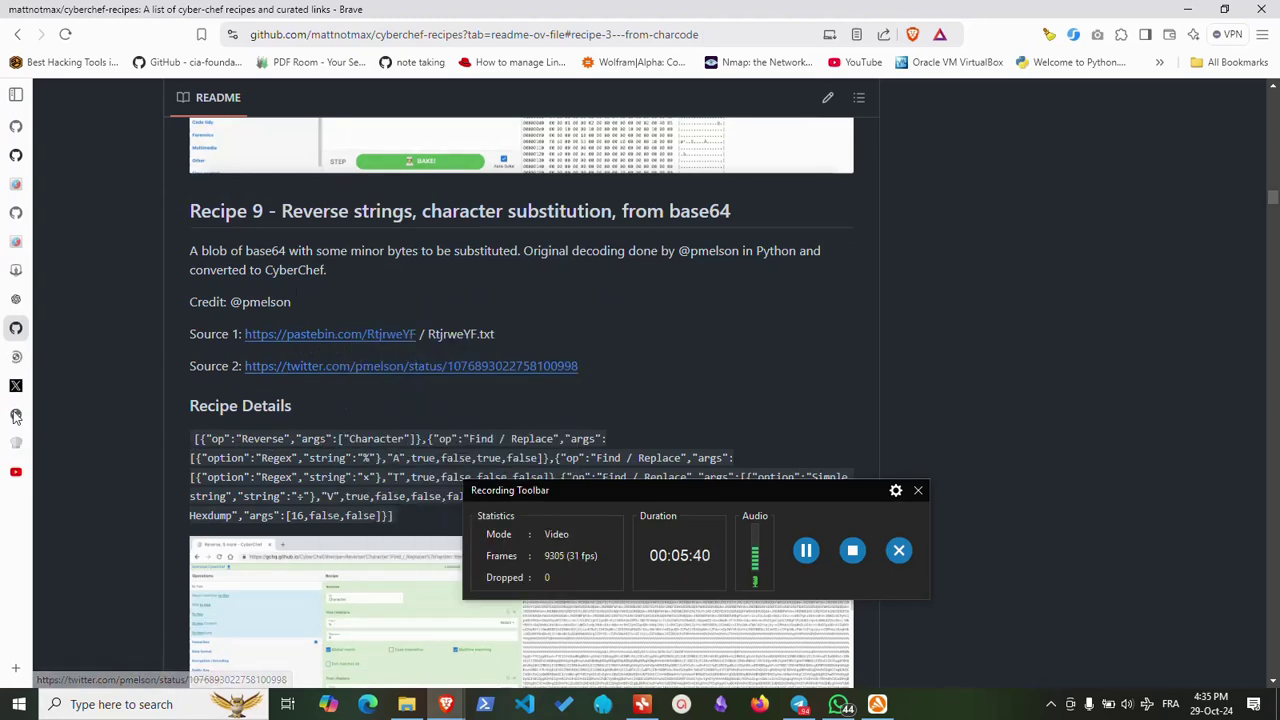
left_click(16, 360)
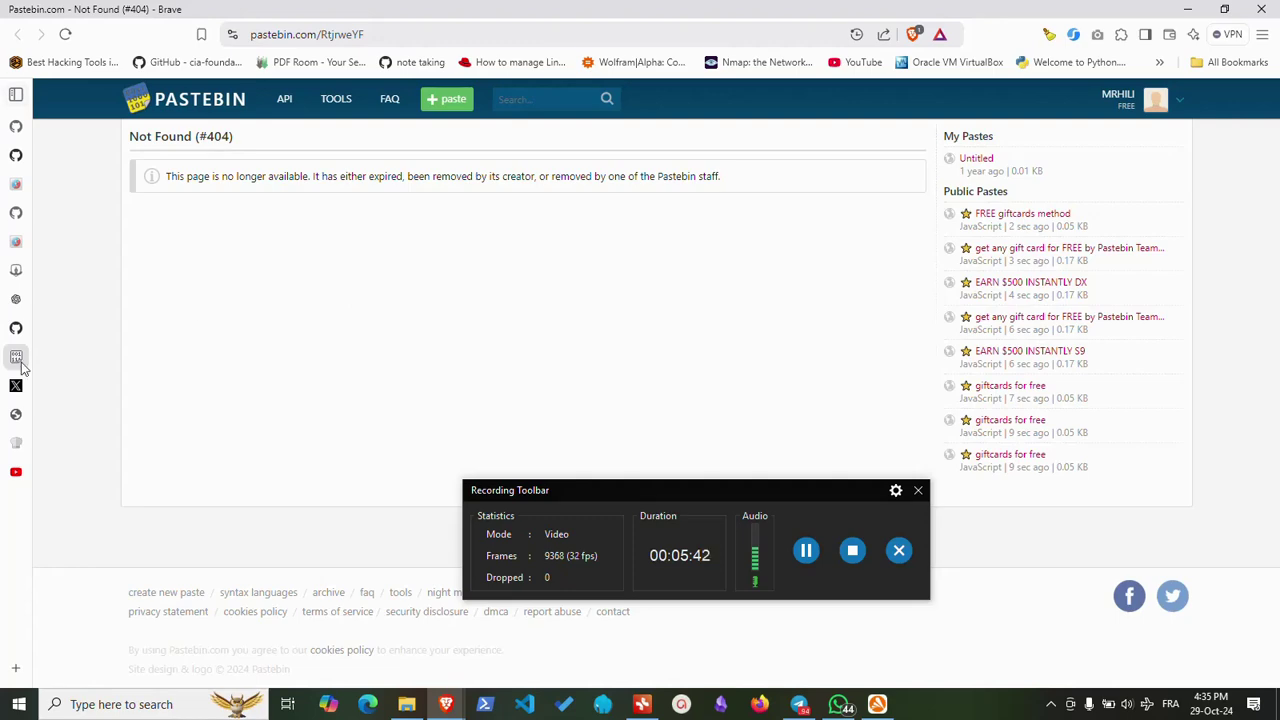
key("ctrl+w")
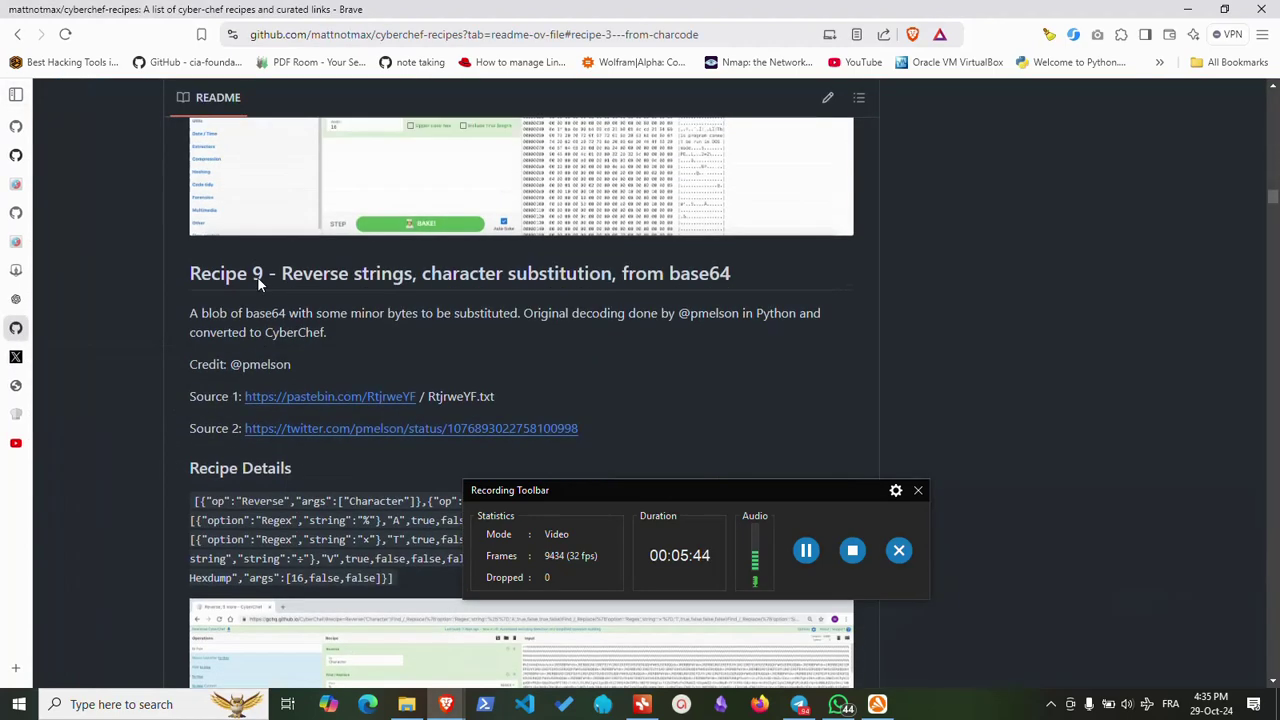
Copy the Recipe 9 JSON (reverse, character substitution, from base64) and go back to CyberChef
left_click_drag(282, 290, 742, 290)
scroll(197, 437, "down", 1)
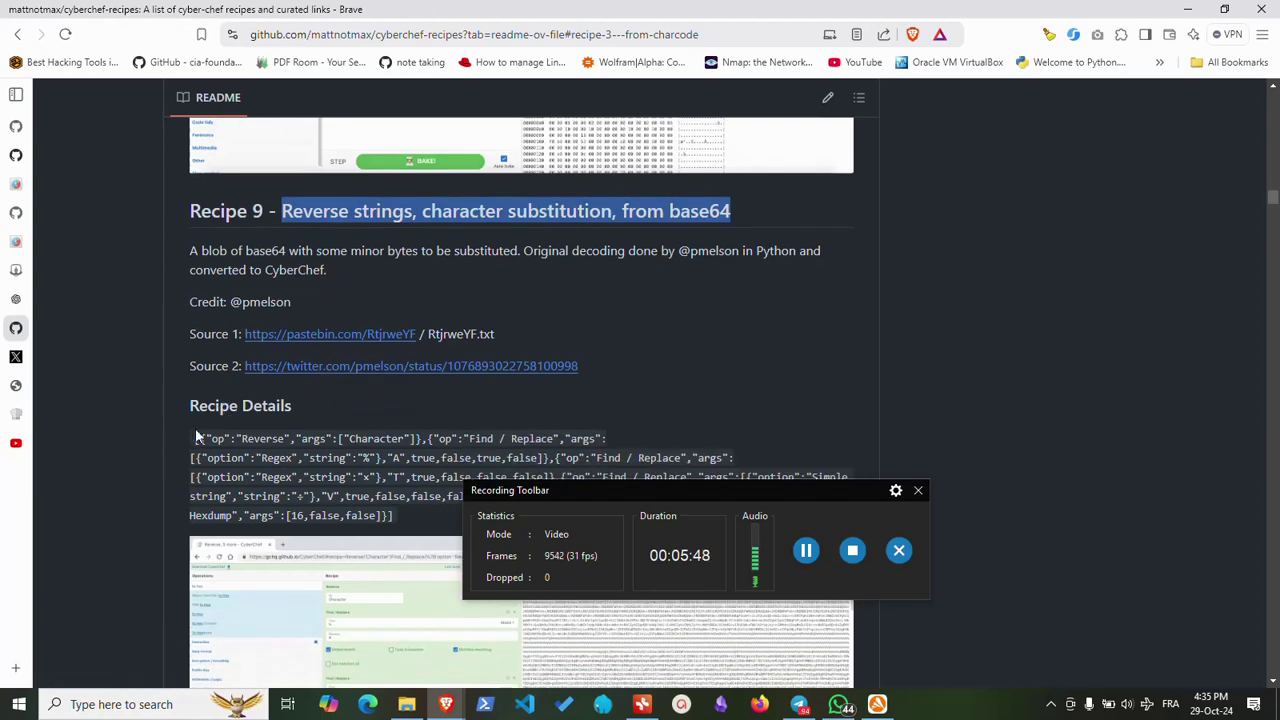
left_click_drag(196, 439, 392, 515)
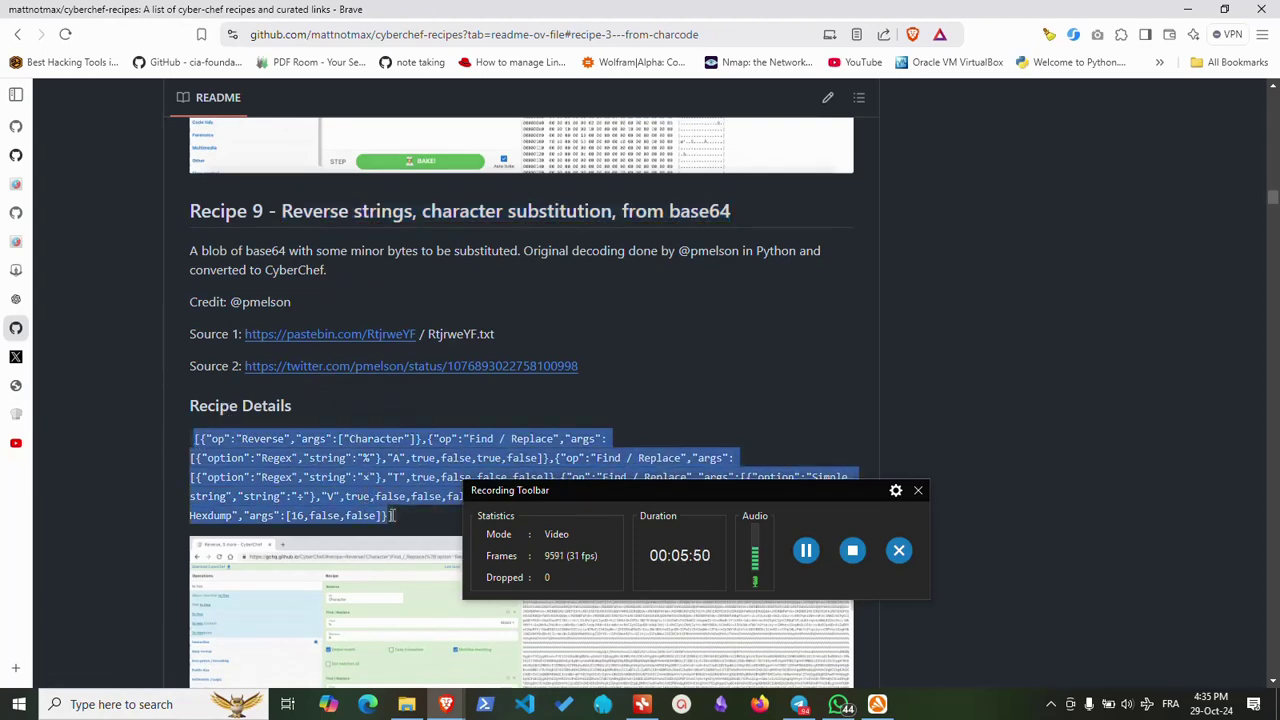
right_click(328, 473)
left_click(371, 491)
left_click(16, 414)
Clear the old recipe, load the Recipe 9 JSON, and delete AF723 from the input
left_click(633, 126)
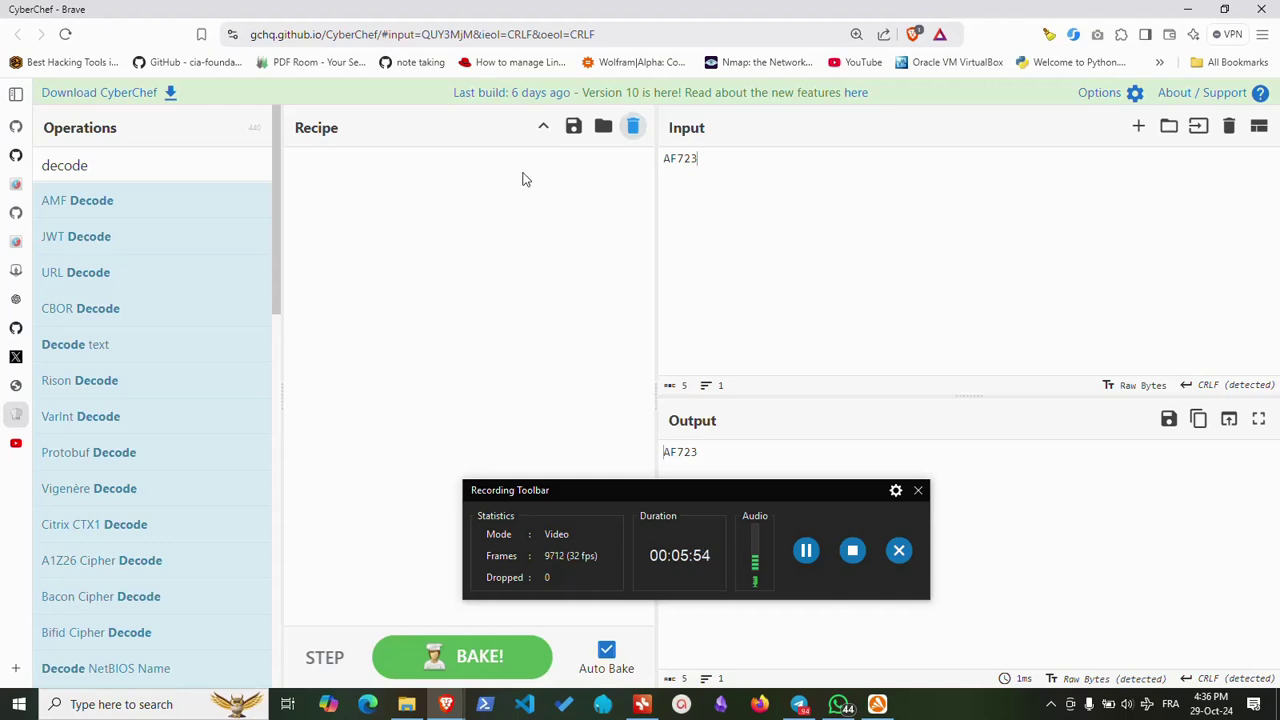
left_click(603, 127)
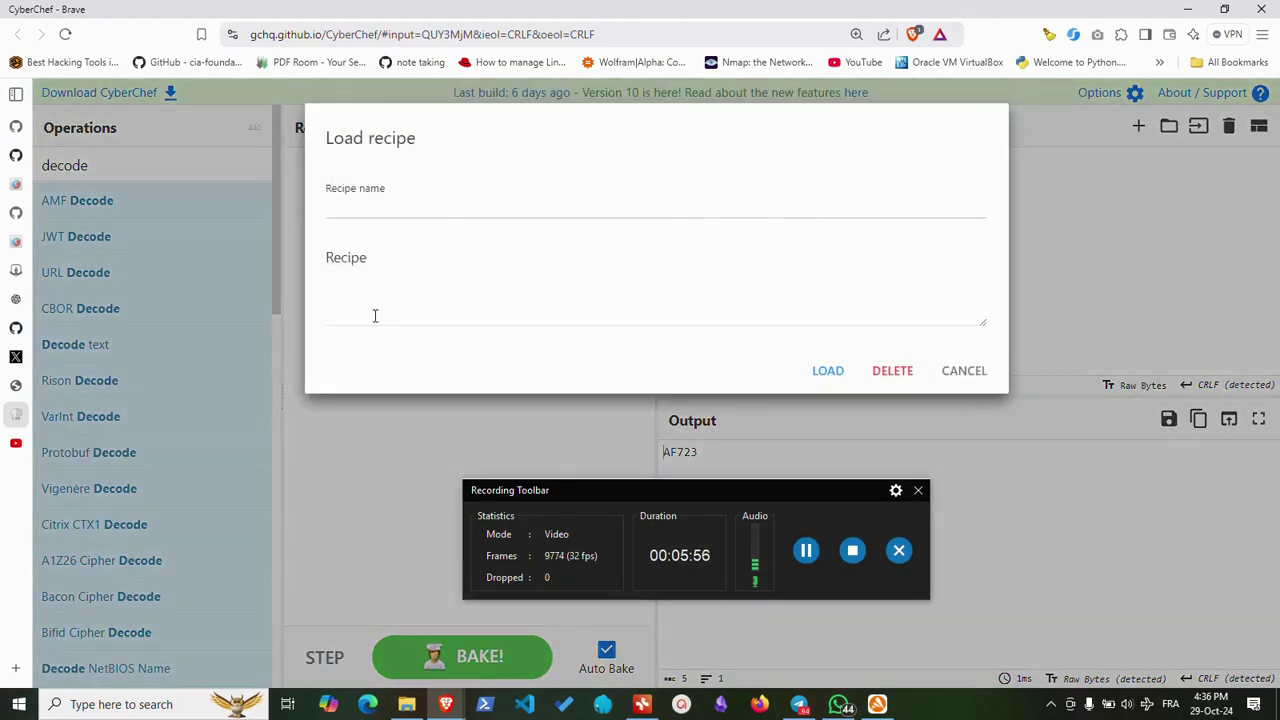
right_click(375, 316)
left_click(436, 474)
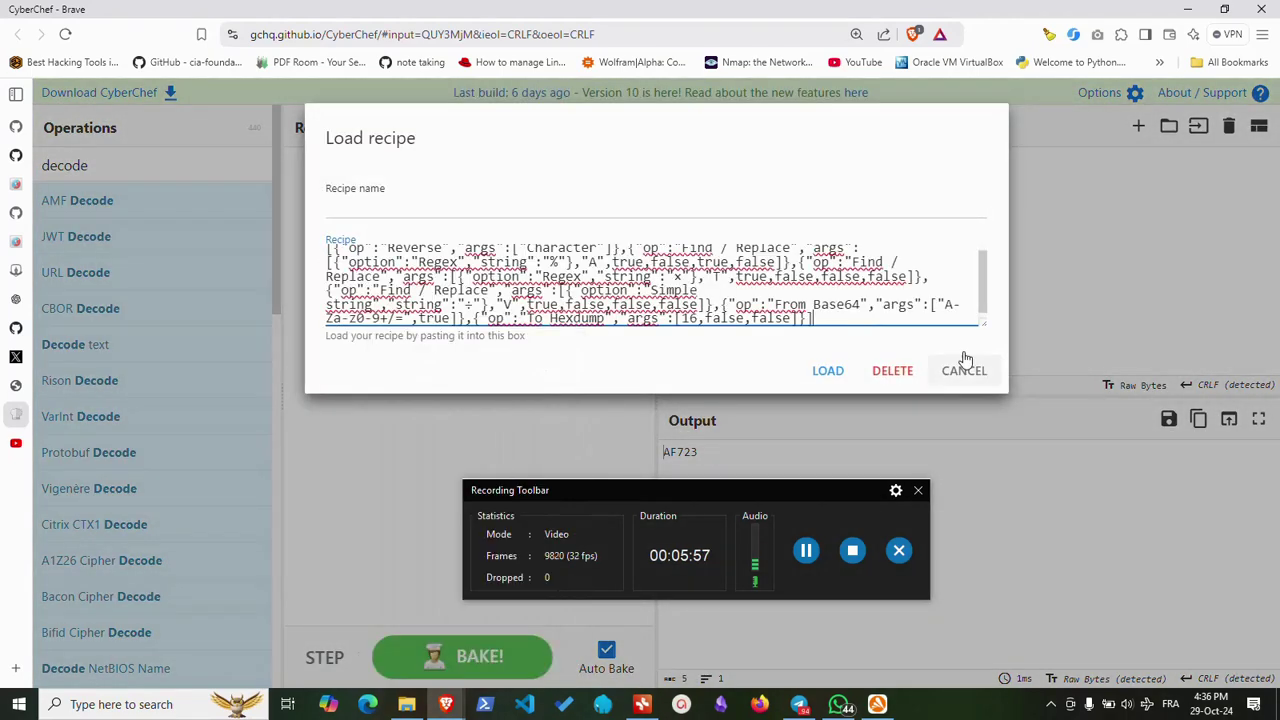
left_click(827, 371)
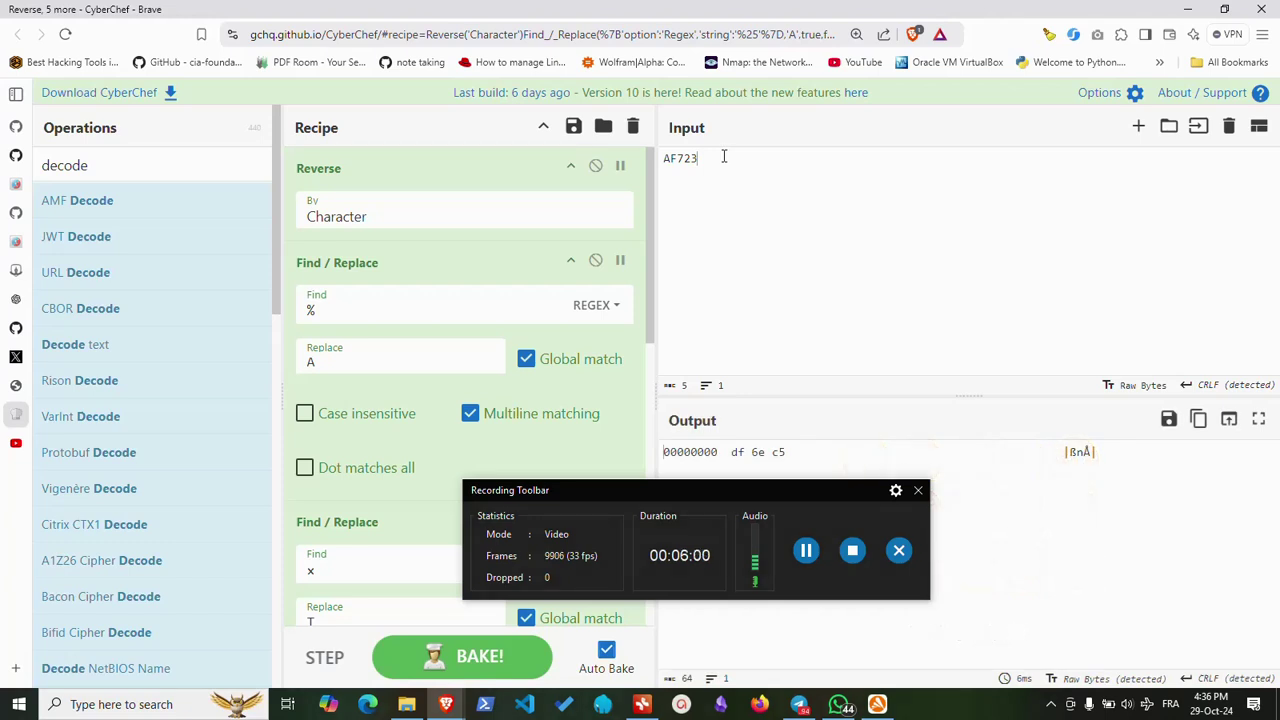
left_click_drag(724, 156, 568, 150)
key("BackSpace")
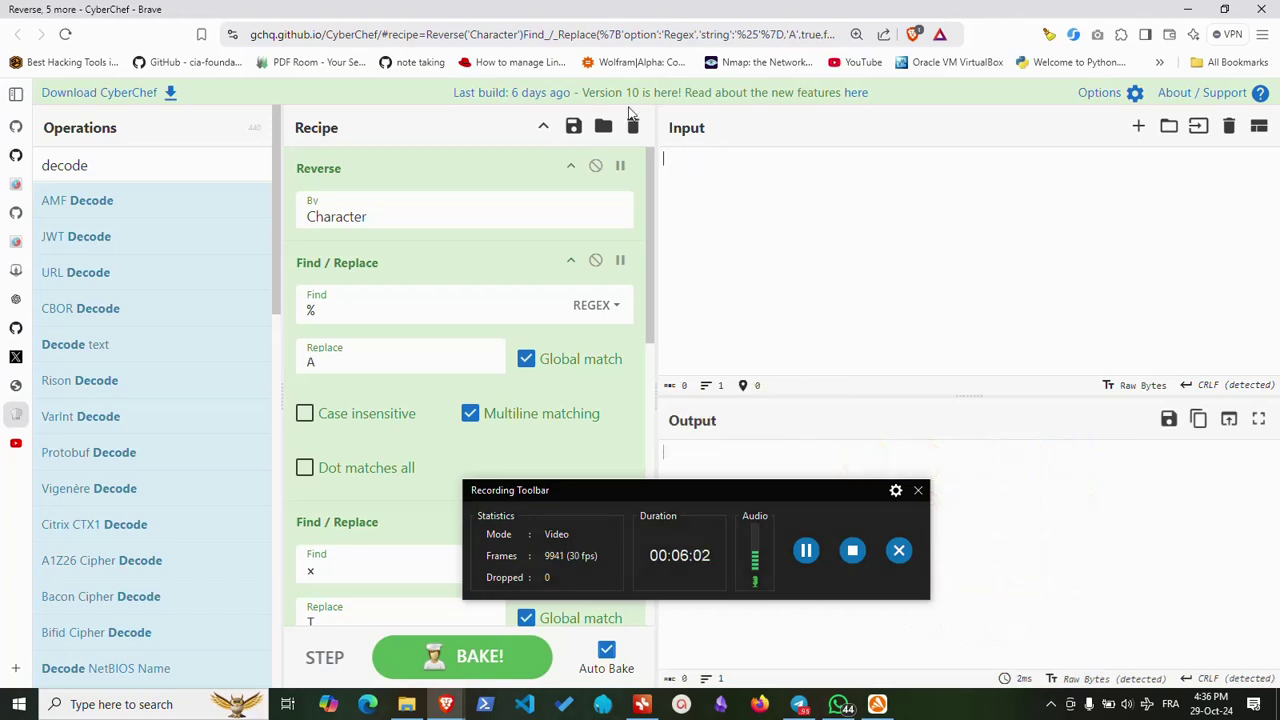
Check that the Reverse operation stays set to reverse by Character
scroll(500, 215, "down", 1)
scroll(466, 229, "up", 1)
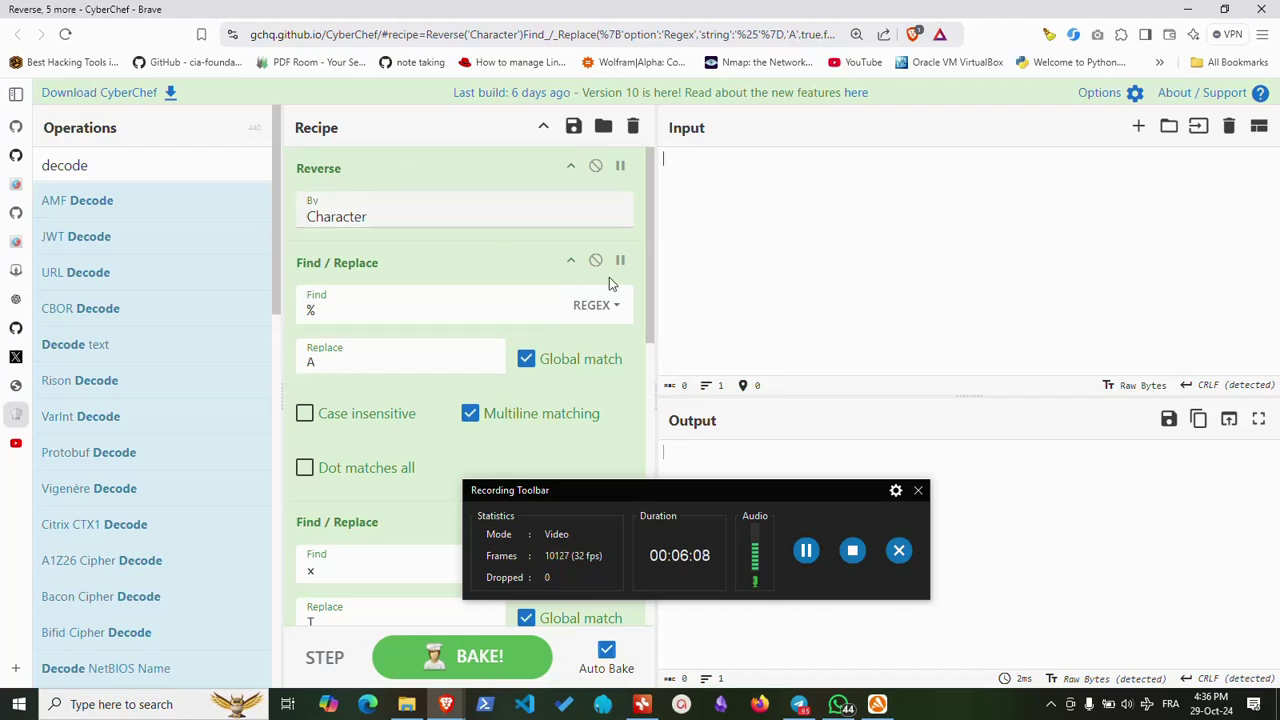
left_click(400, 220)
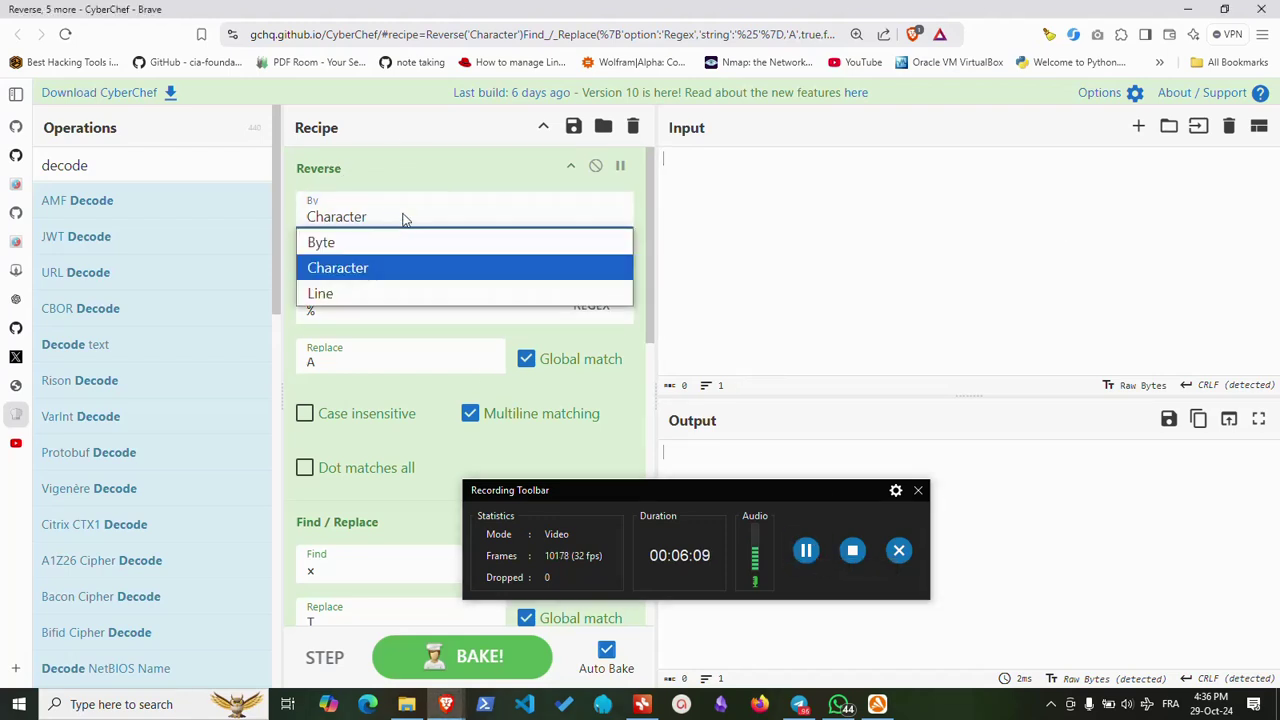
left_click(390, 215)
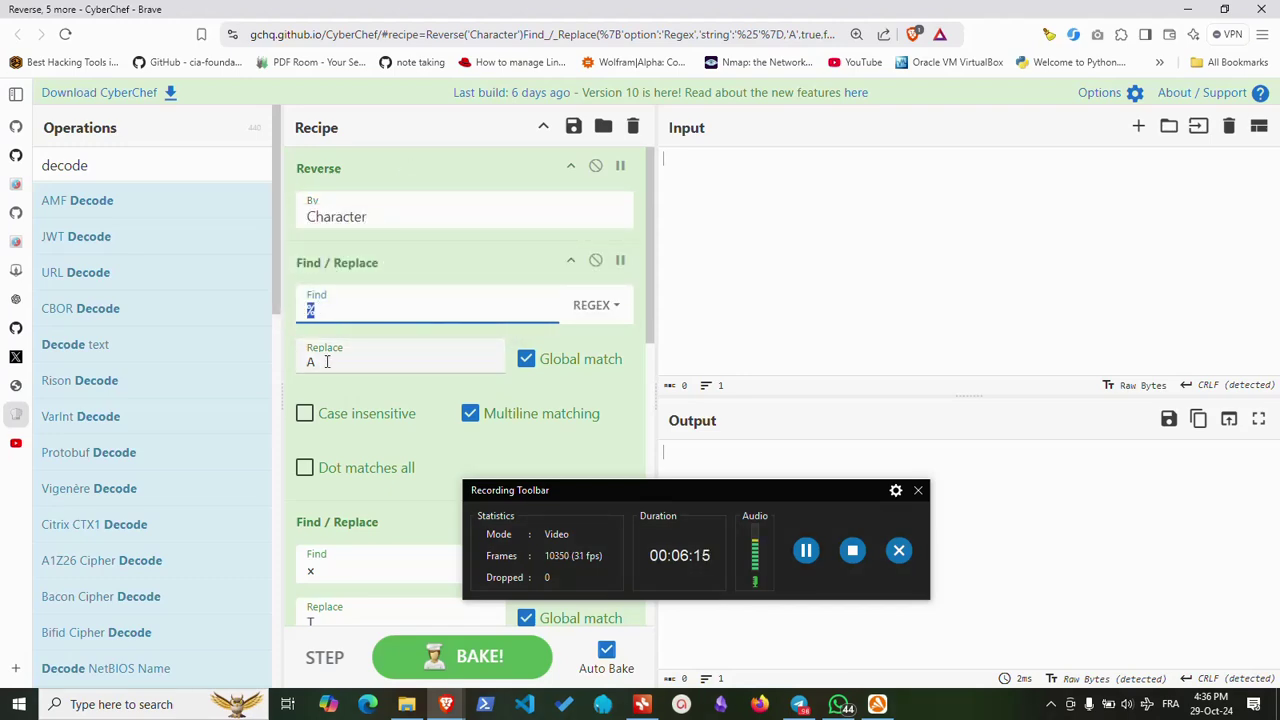
Inspect the three Find / Replace steps' search and replacement values, including A and V
left_click_drag(328, 362, 282, 352)
scroll(515, 309, "down", 3)
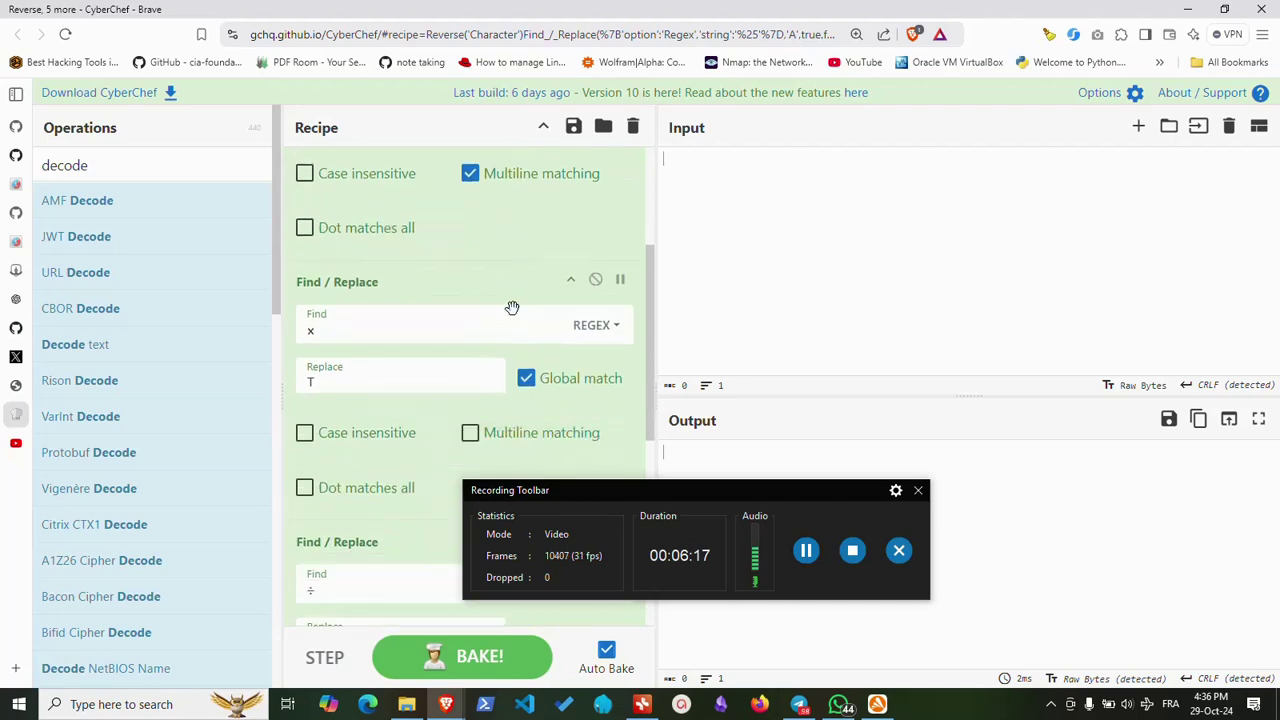
left_click_drag(351, 328, 307, 329)
left_click(325, 382)
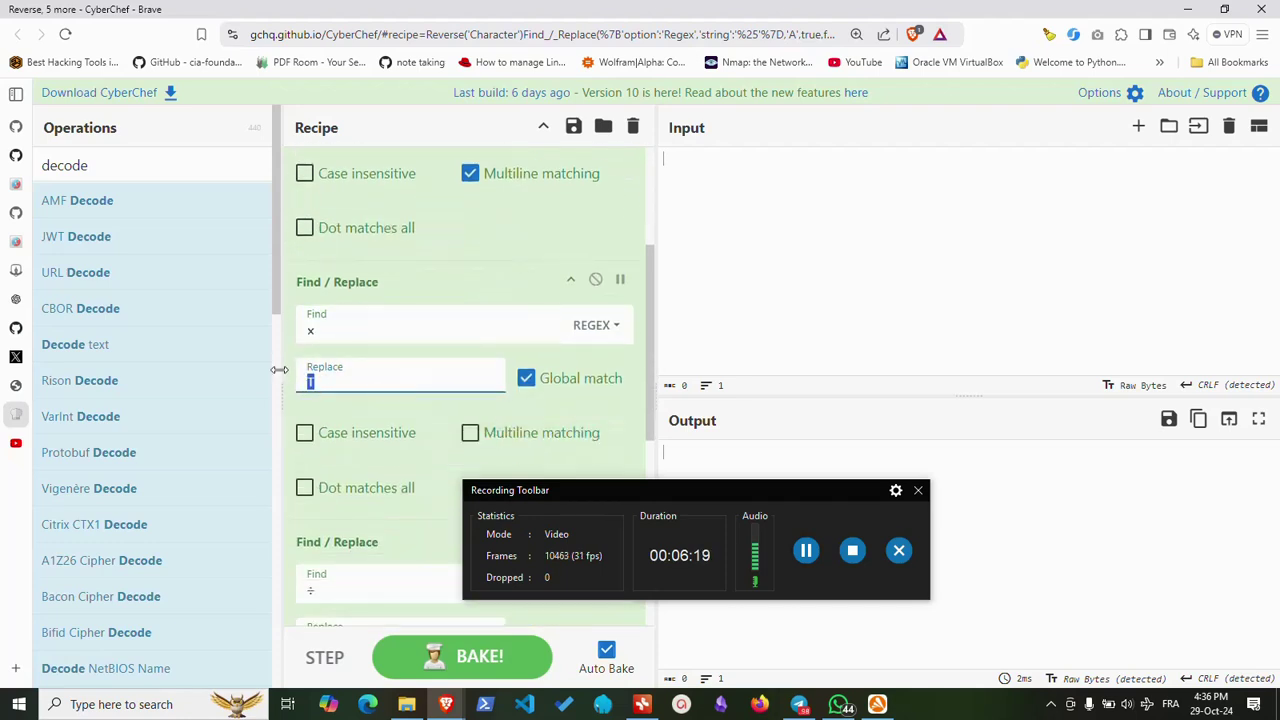
scroll(340, 320, "down", 4)
left_click_drag(346, 272, 296, 272)
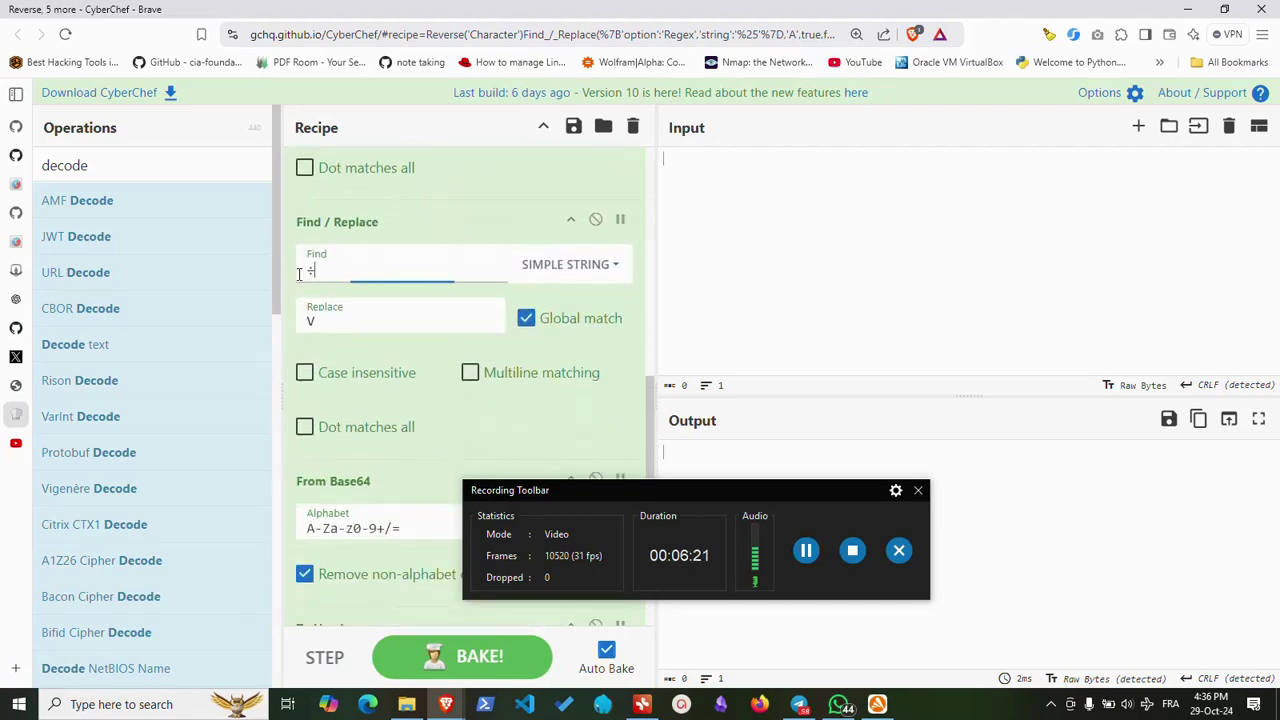
left_click_drag(330, 322, 300, 322)
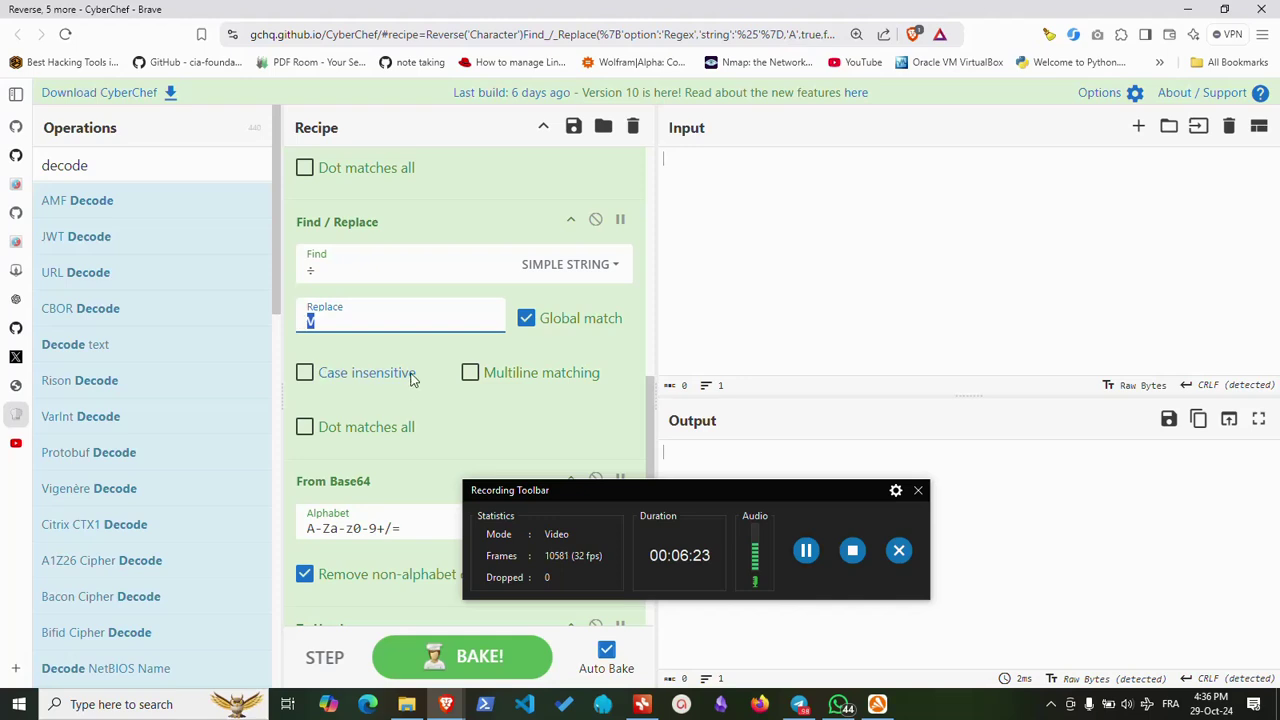
scroll(410, 378, "down", 2)
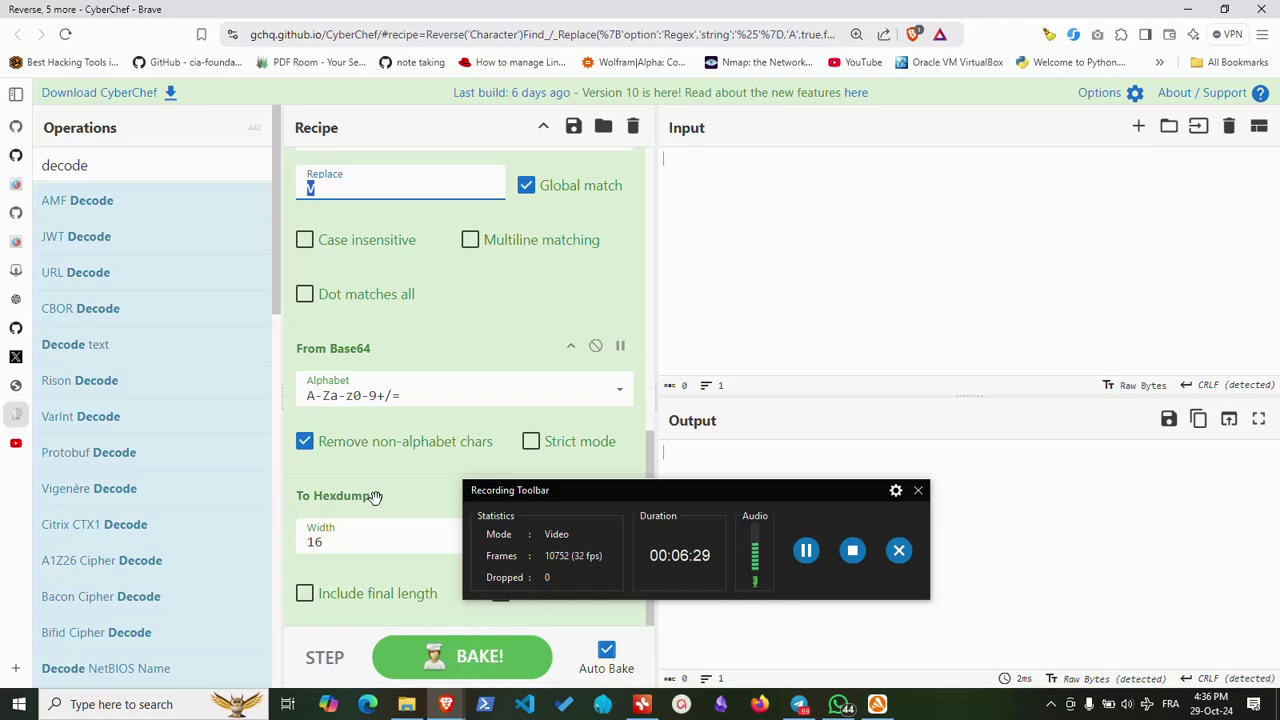
scroll(586, 370, "up", 5)
scroll(586, 375, "up", 2)
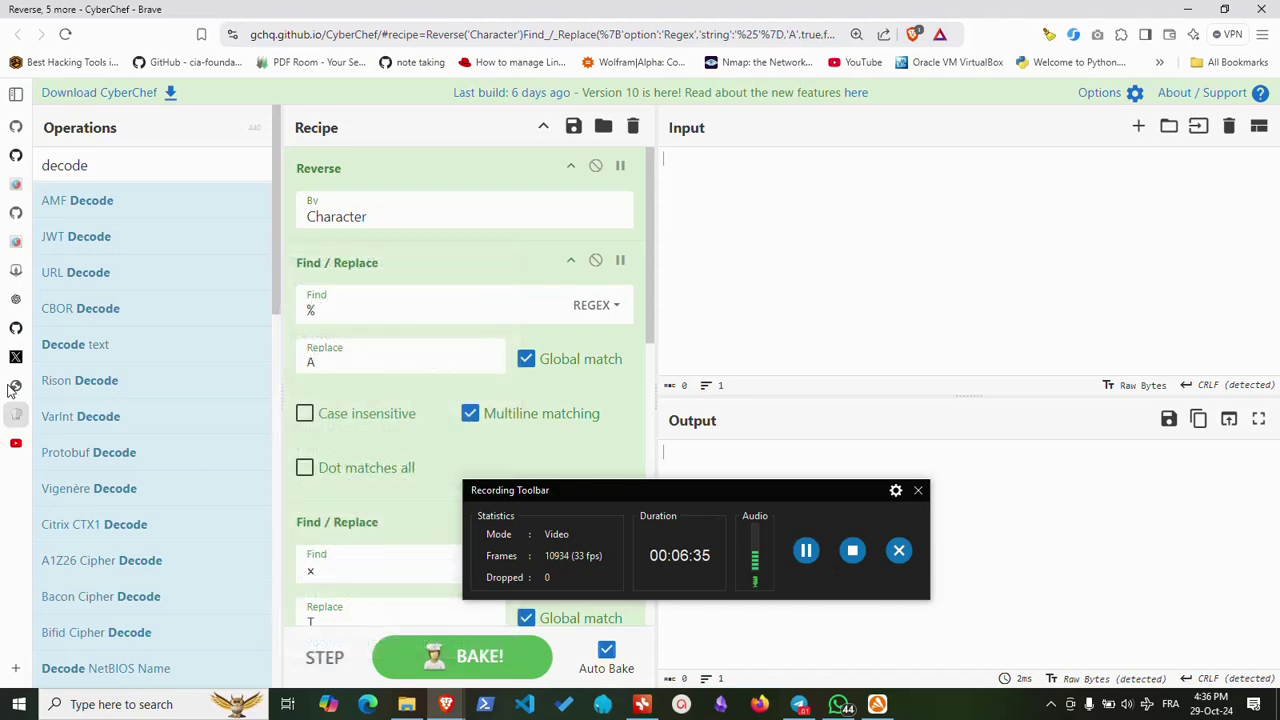
left_click(45, 328)
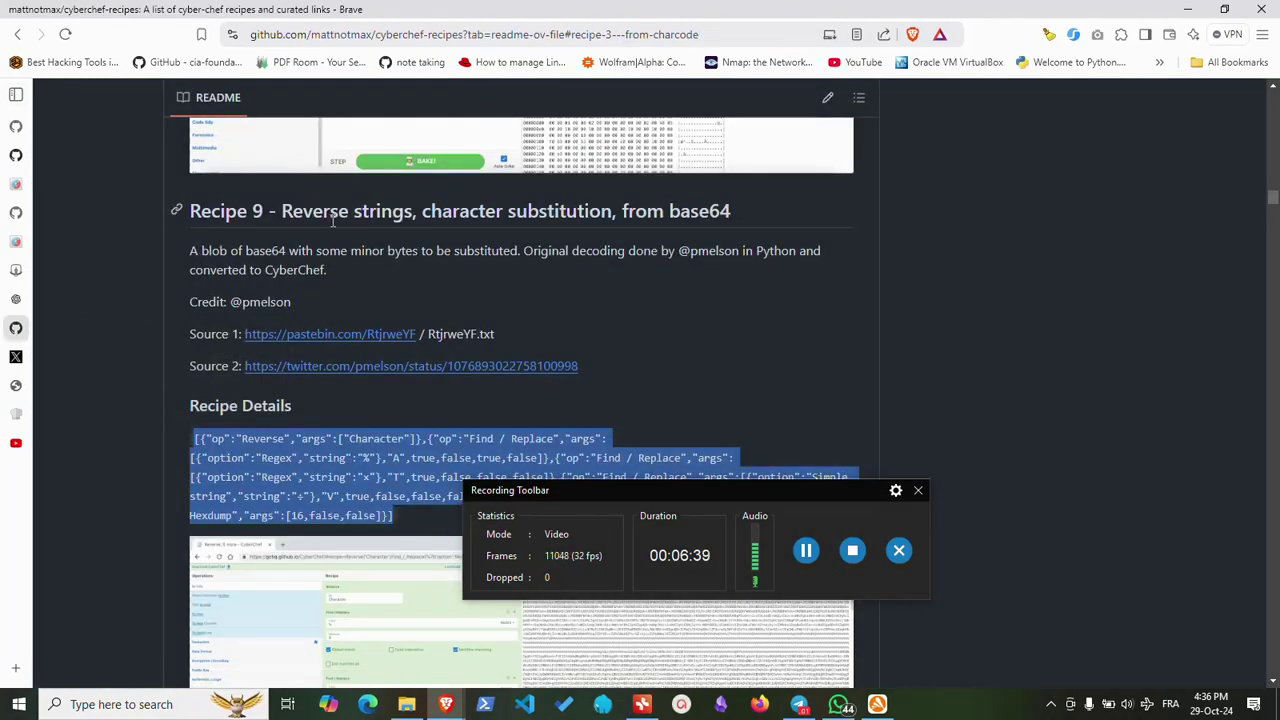
Highlight parts of the Recipe 9 title and open its Source 2 X post in a new tab
left_click_drag(424, 211, 612, 211)
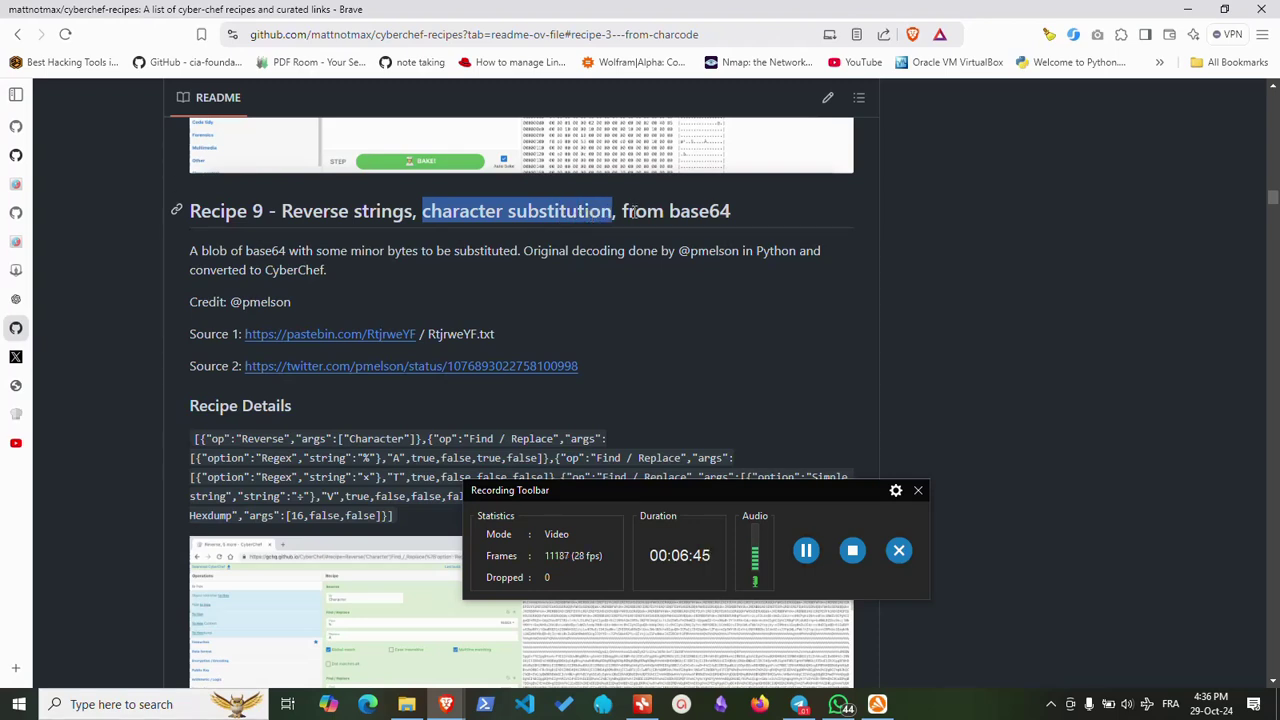
left_click_drag(628, 211, 740, 218)
left_click(201, 254)
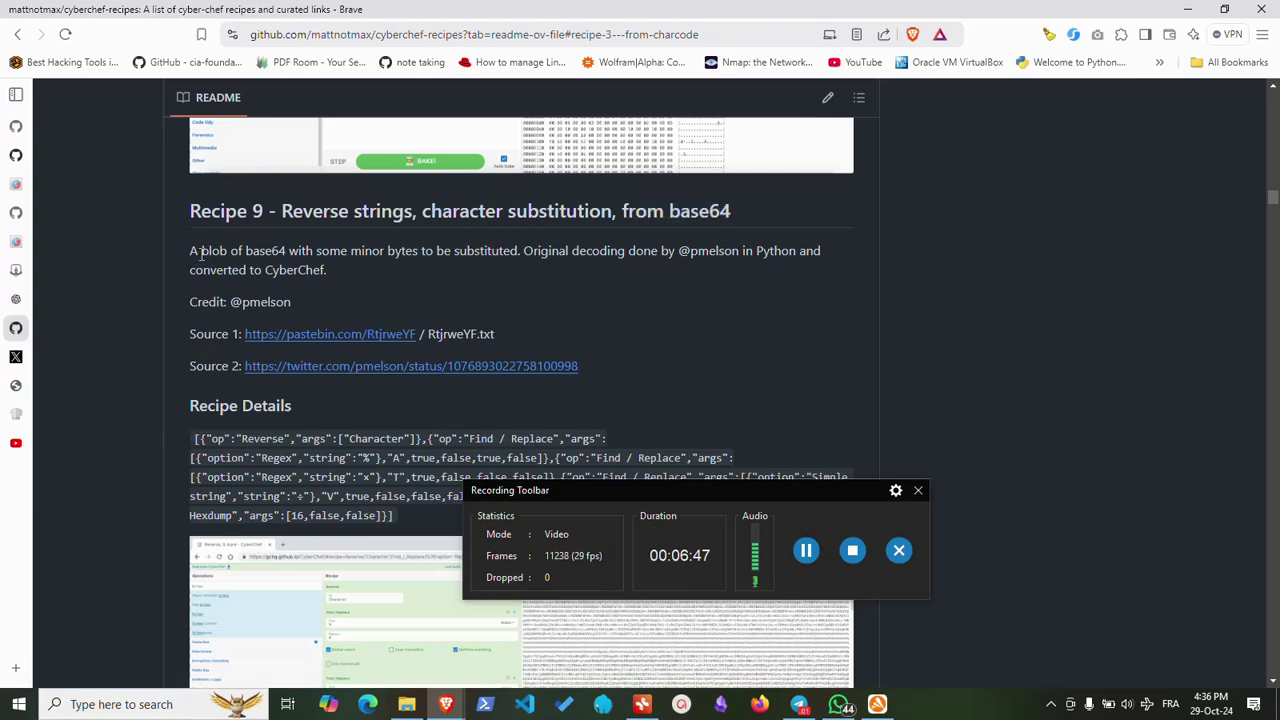
left_click_drag(201, 254, 261, 260)
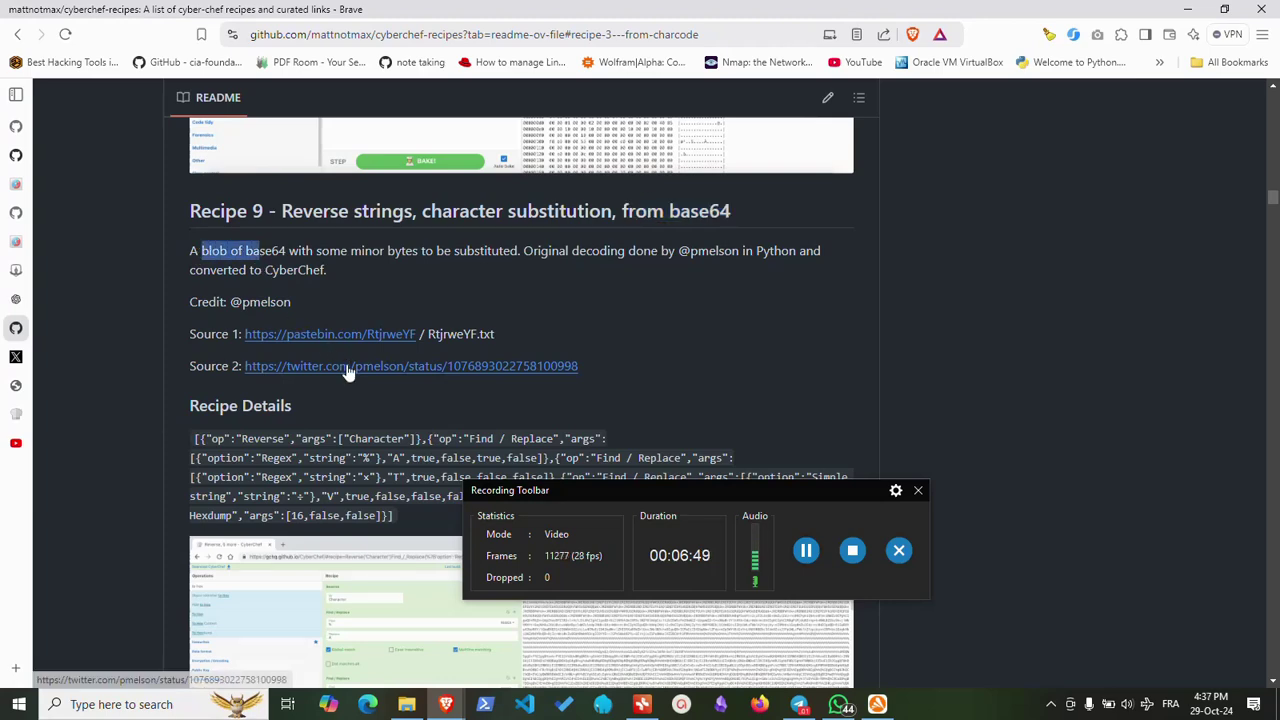
right_click(350, 368)
left_click(441, 383)
Close the unrelated bot tab and read the X post about obfuscated PE detection
left_click(16, 387)
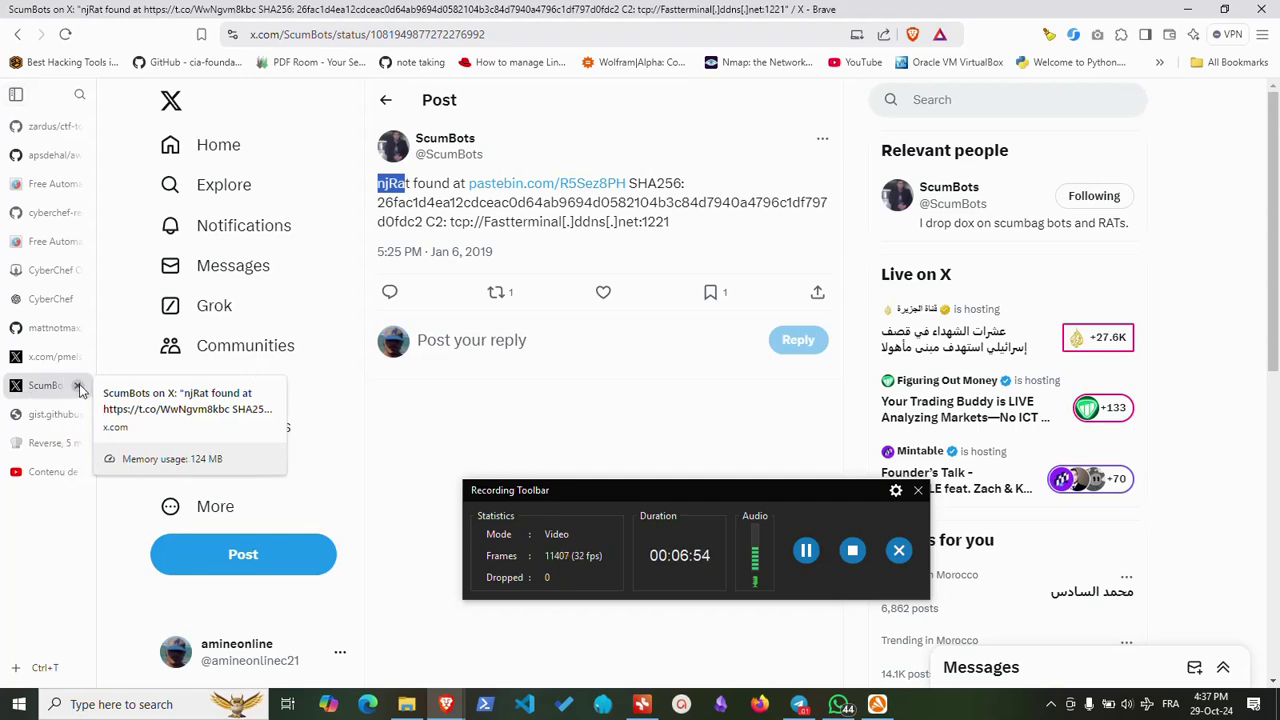
left_click(77, 387)
left_click(42, 360)
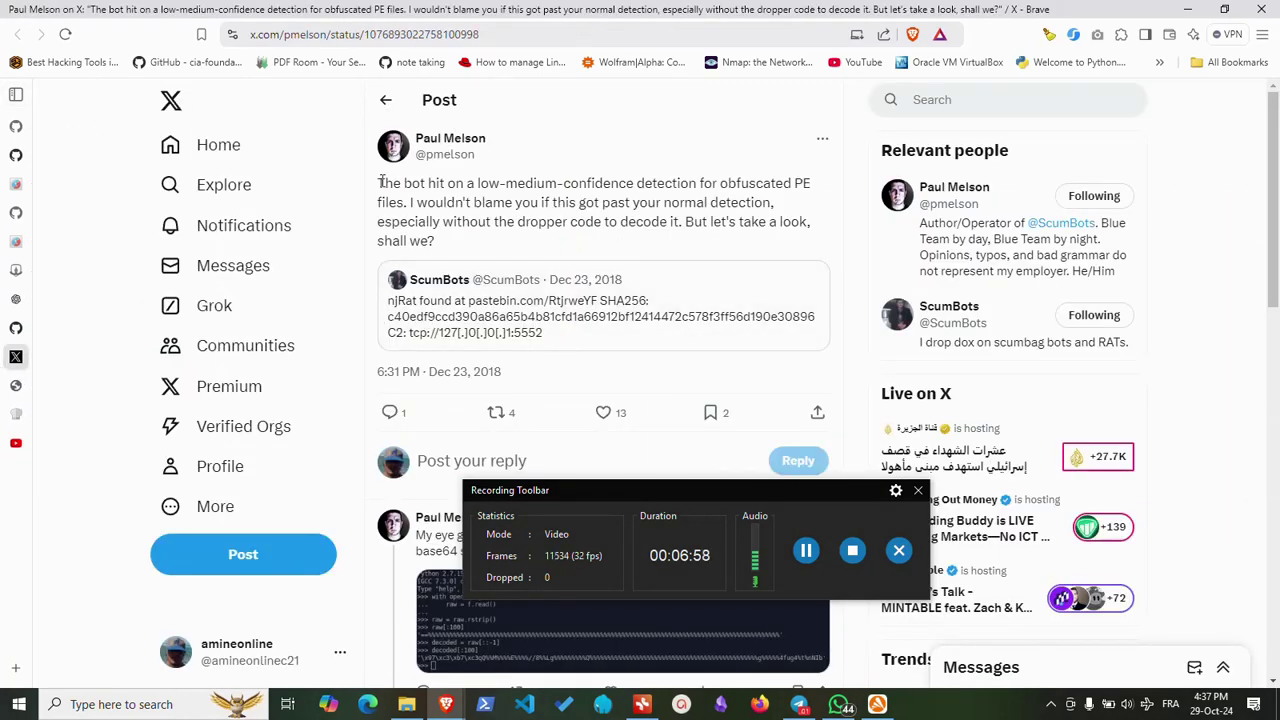
left_click_drag(381, 182, 823, 181)
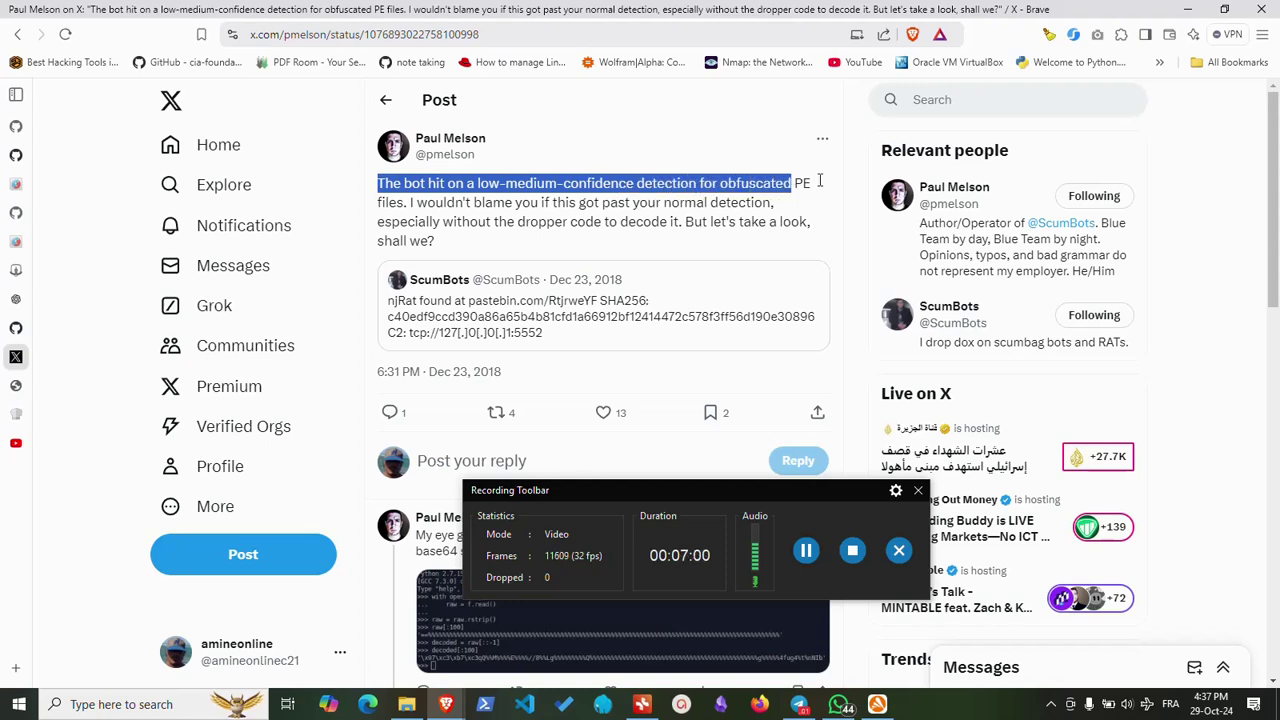
left_click(481, 183)
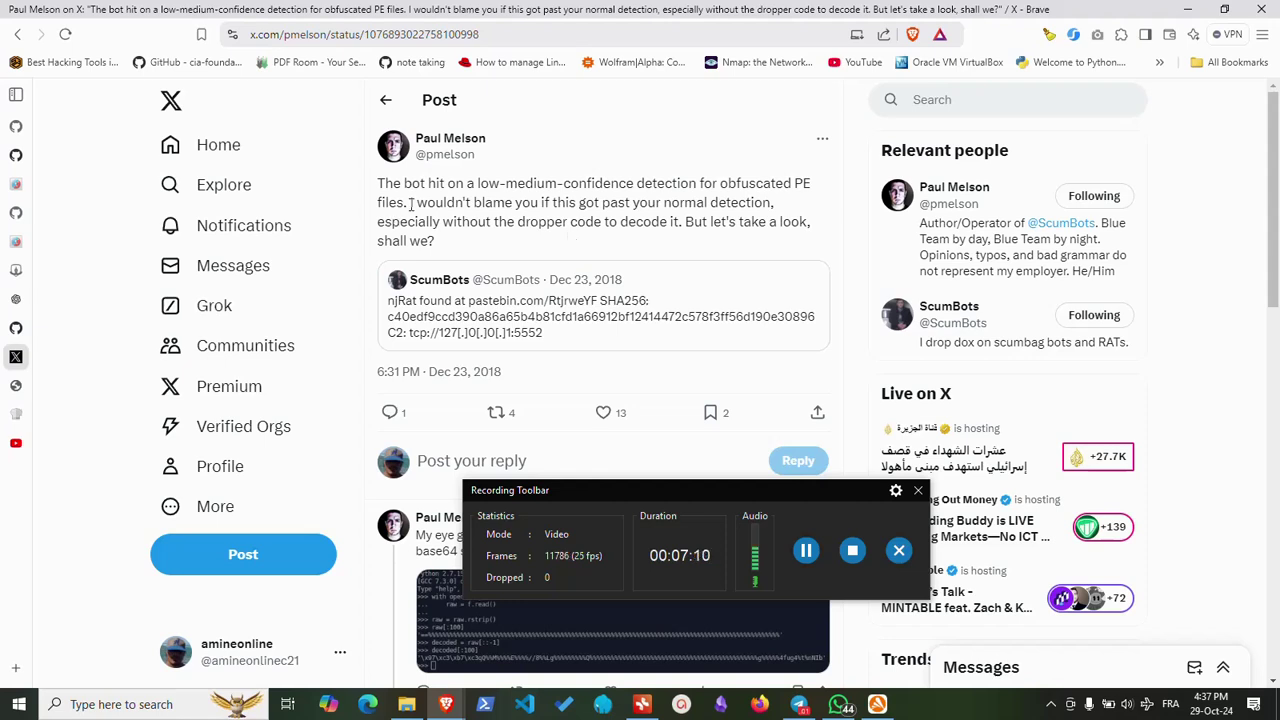
mouse_move(411, 203)
left_mouse_down()
mouse_move(758, 202)
mouse_move(560, 221)
left_mouse_up()
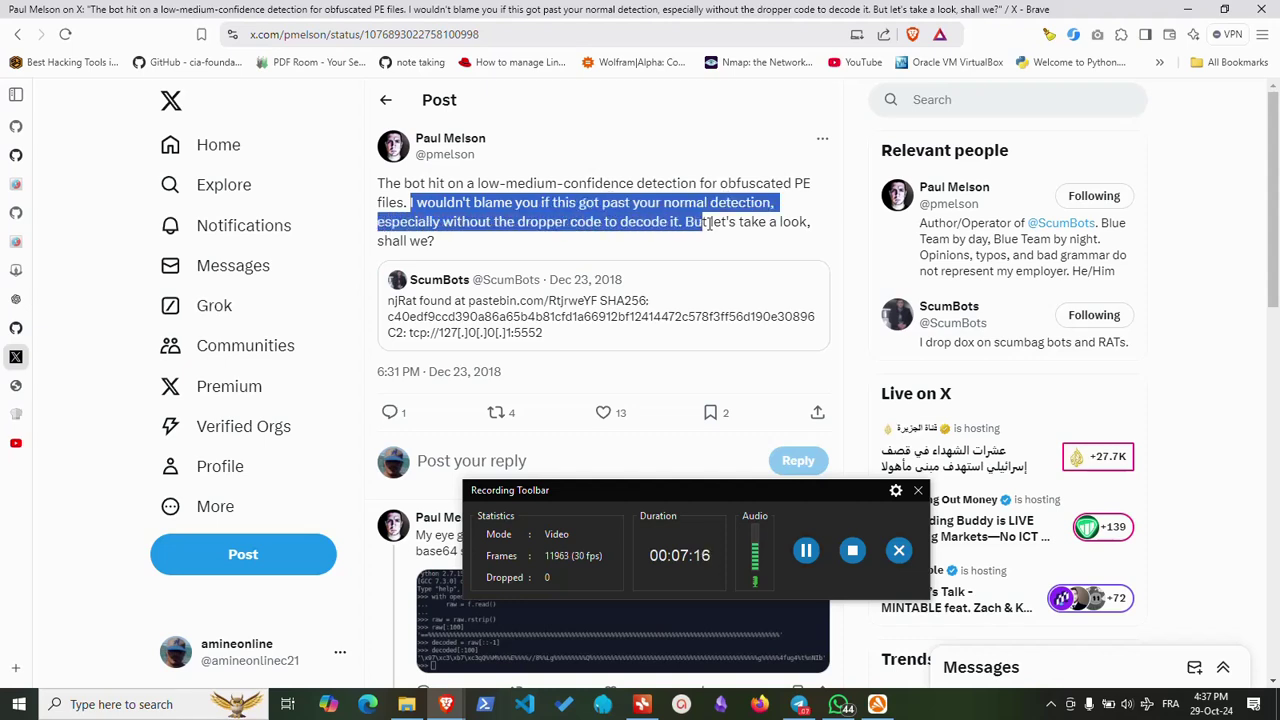
left_click_drag(560, 221, 430, 243)
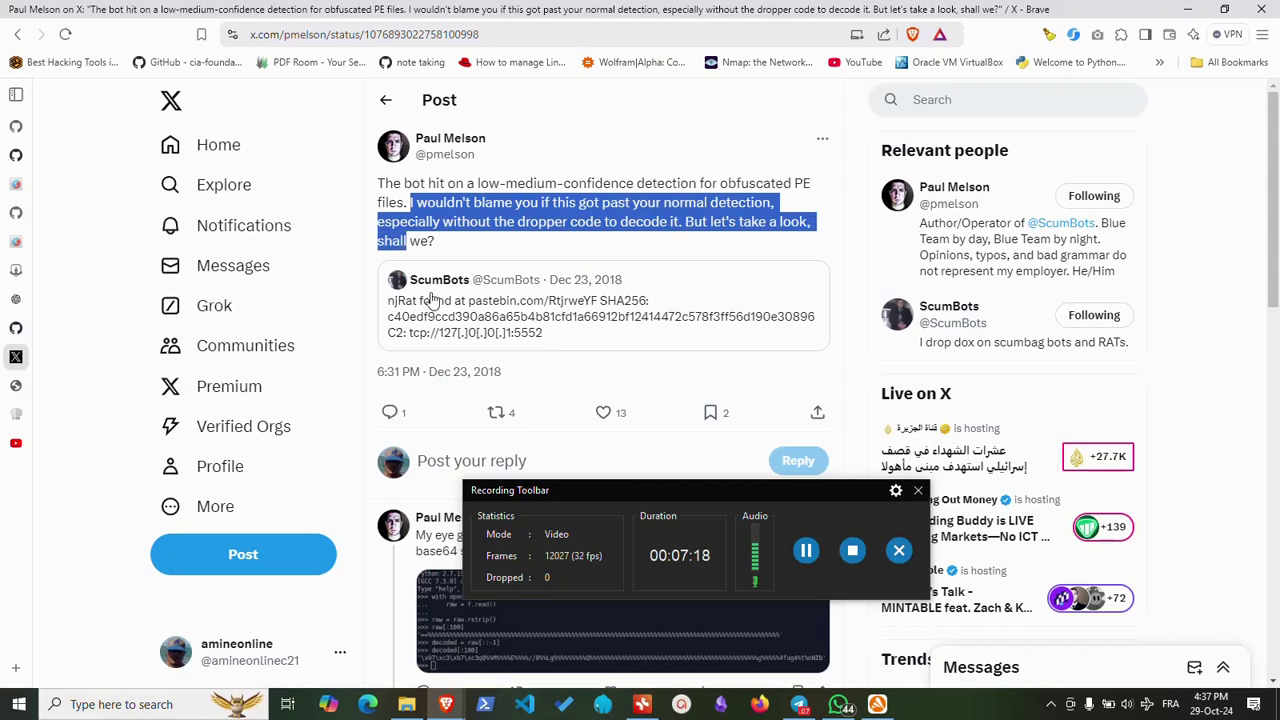
Scroll through the base64 decoding replies, then close the X tab and return to the README
scroll(455, 315, "down", 3)
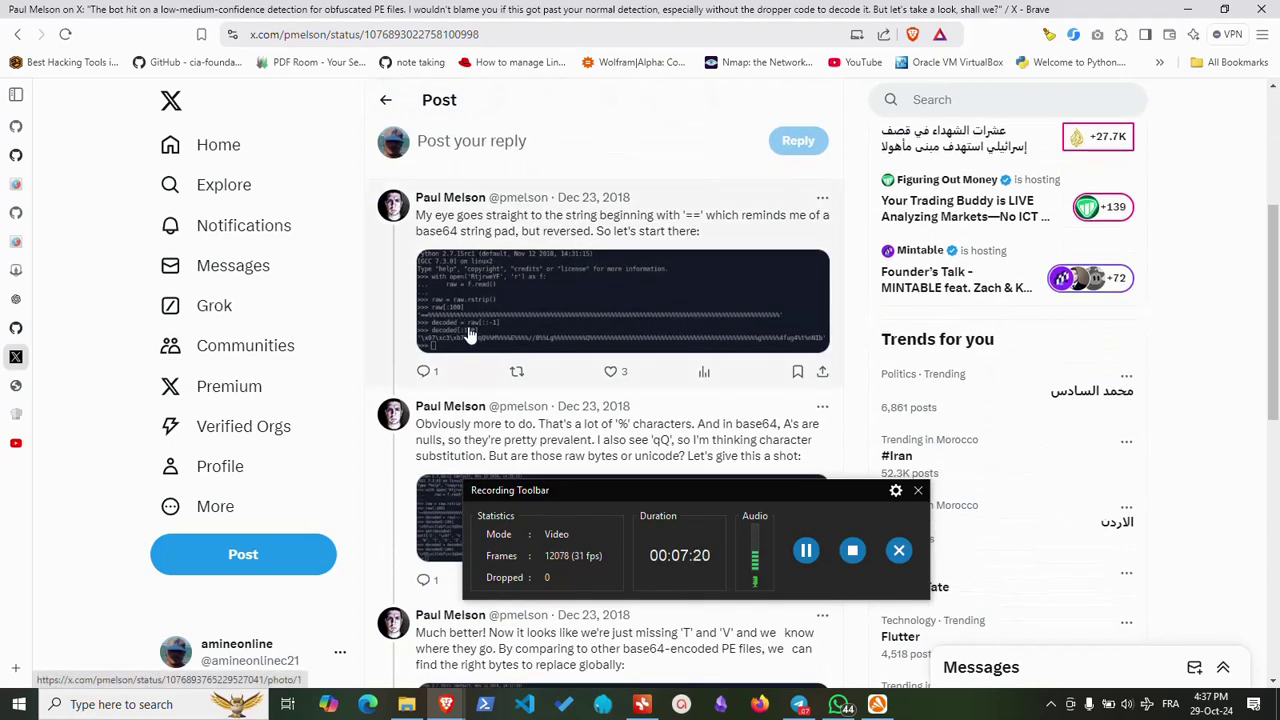
scroll(468, 334, "down", 1)
scroll(470, 335, "down", 3)
scroll(468, 334, "up", 2)
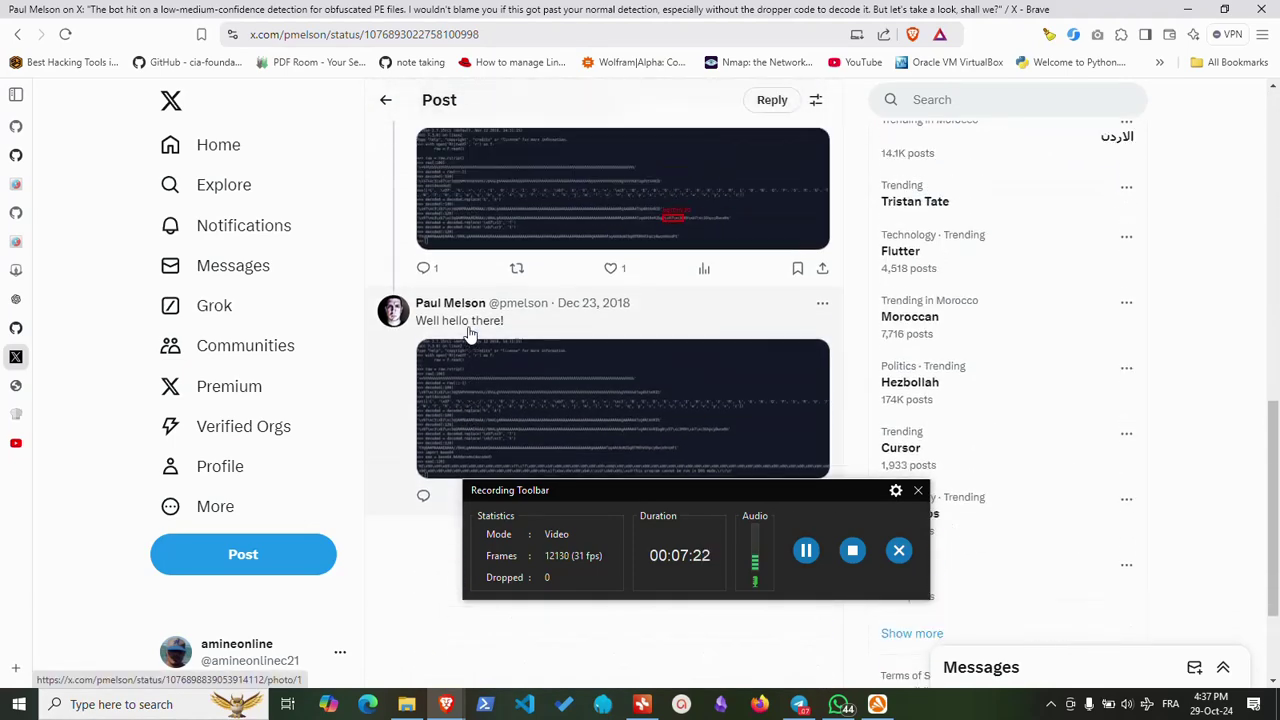
scroll(468, 334, "up", 5)
scroll(468, 334, "up", 3)
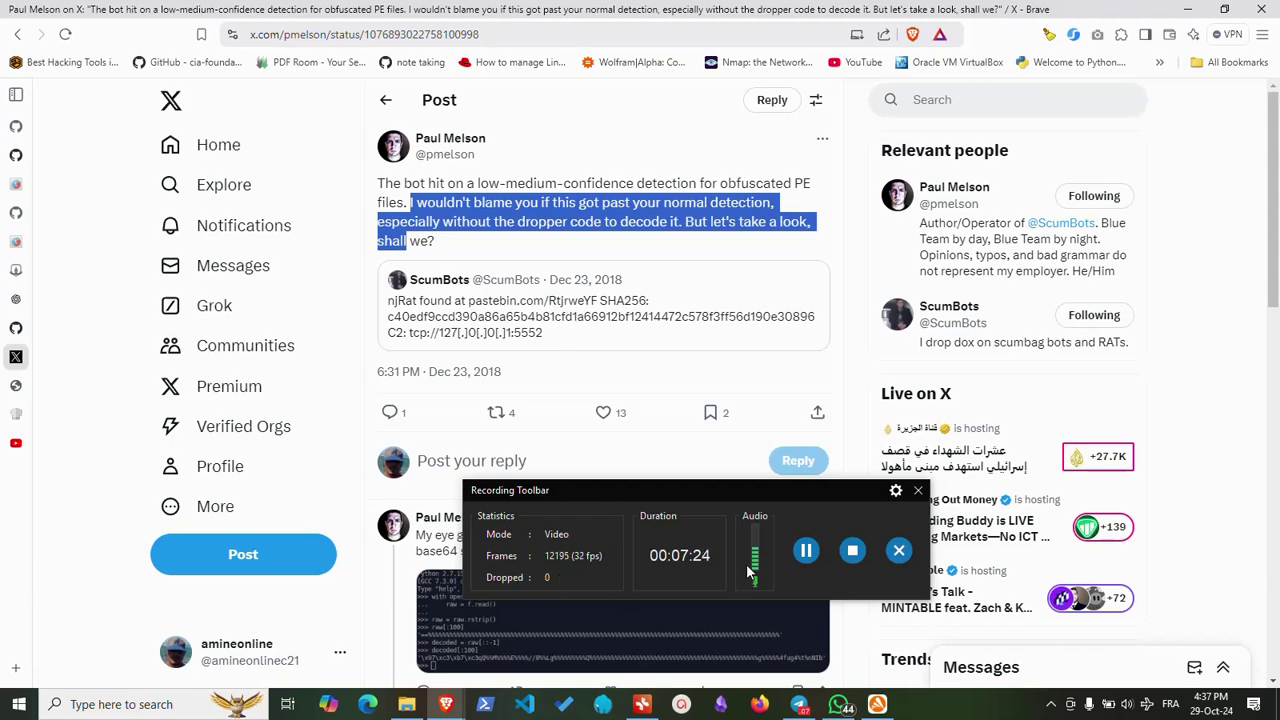
left_click(805, 560)
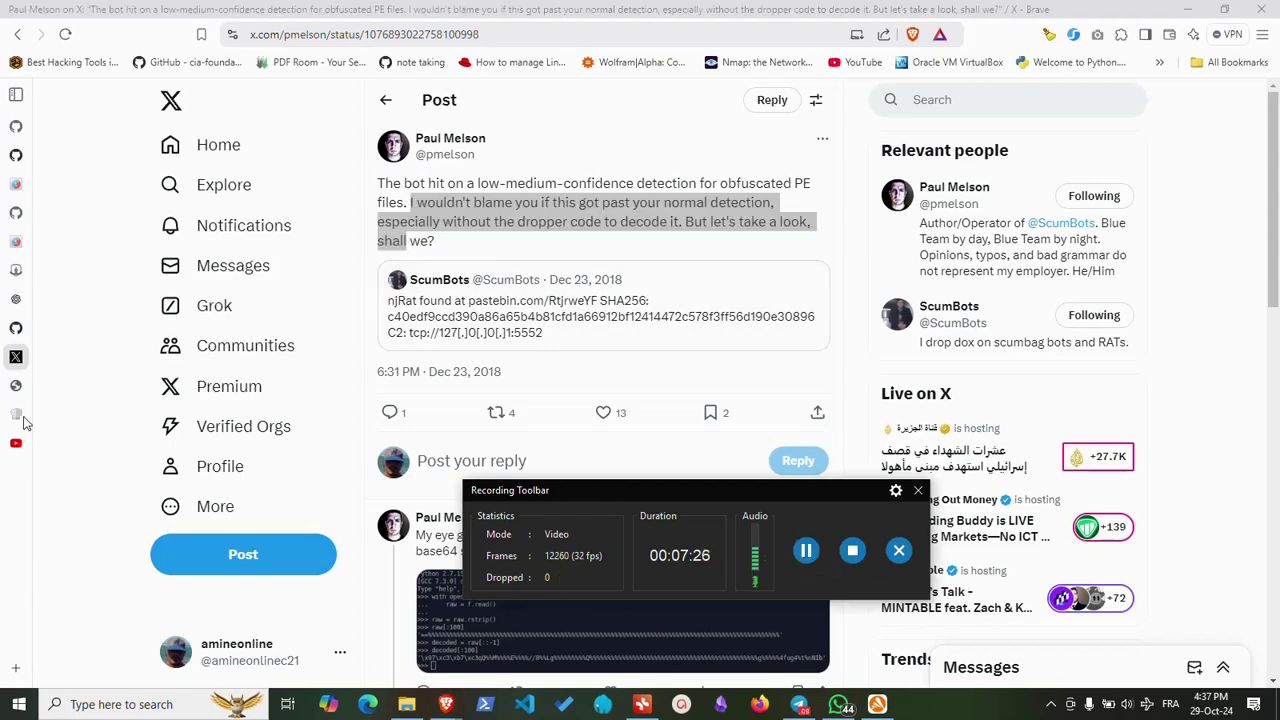
left_click(15, 386)
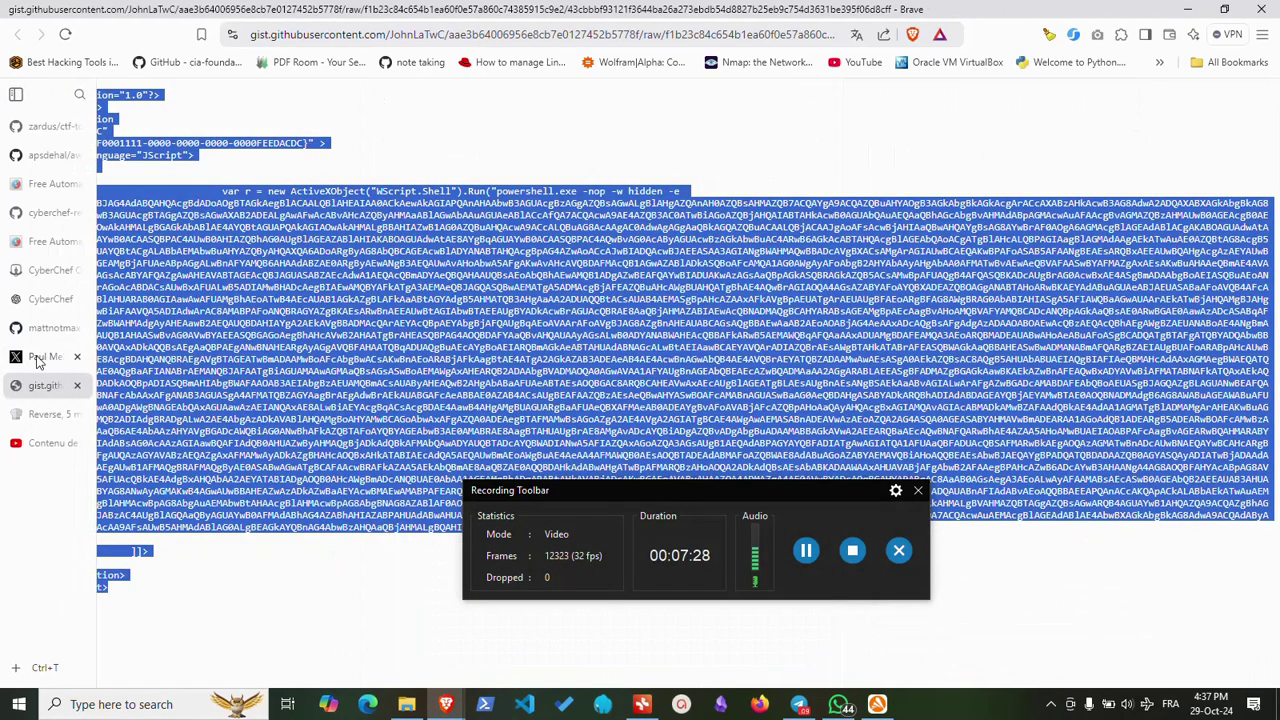
left_click(40, 360)
left_click(78, 357)
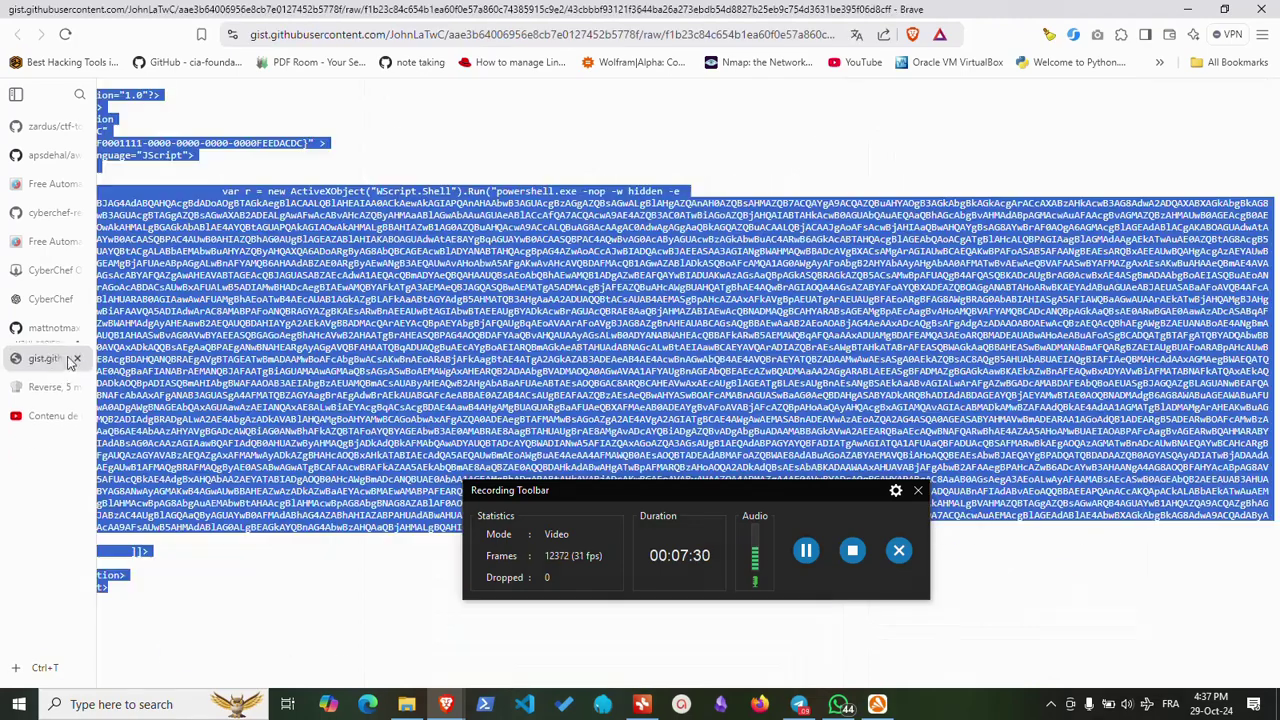
left_click(40, 328)
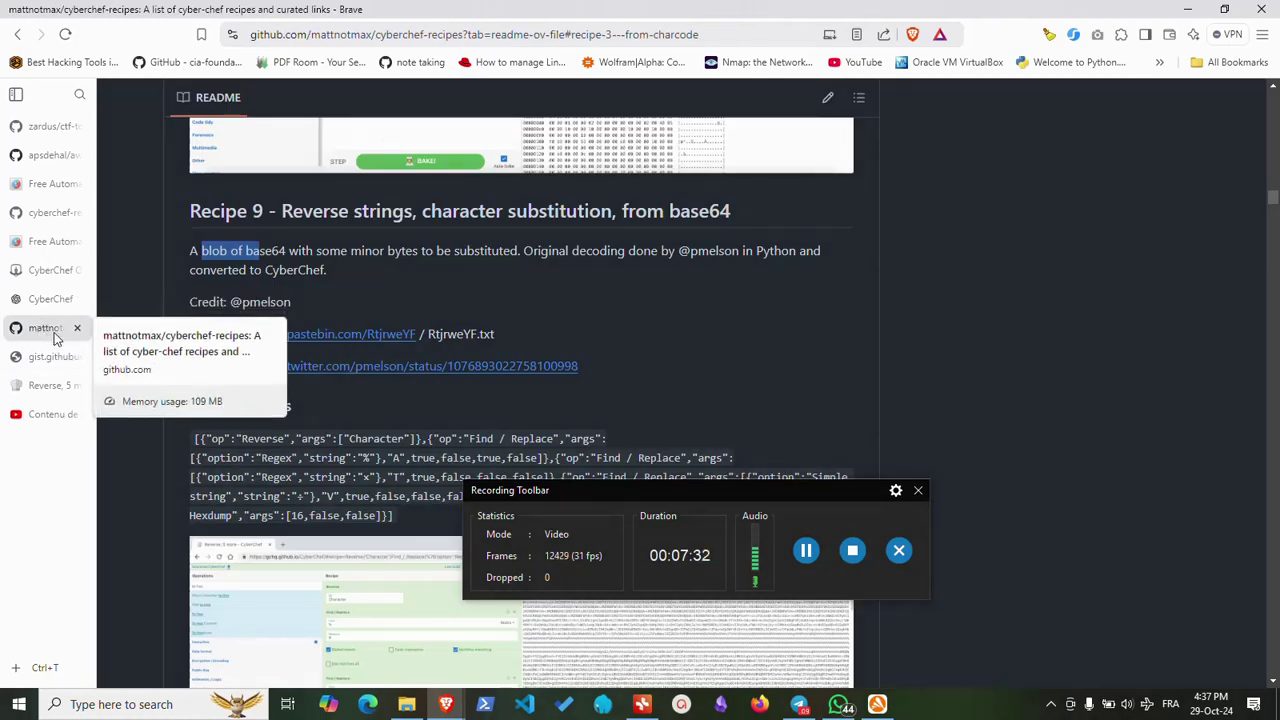
Copy the expected SHA256 hash from Recipe 10, the Squid proxy cache recipe
scroll(371, 337, "down", 3)
scroll(313, 342, "down", 3)
scroll(313, 342, "down", 1)
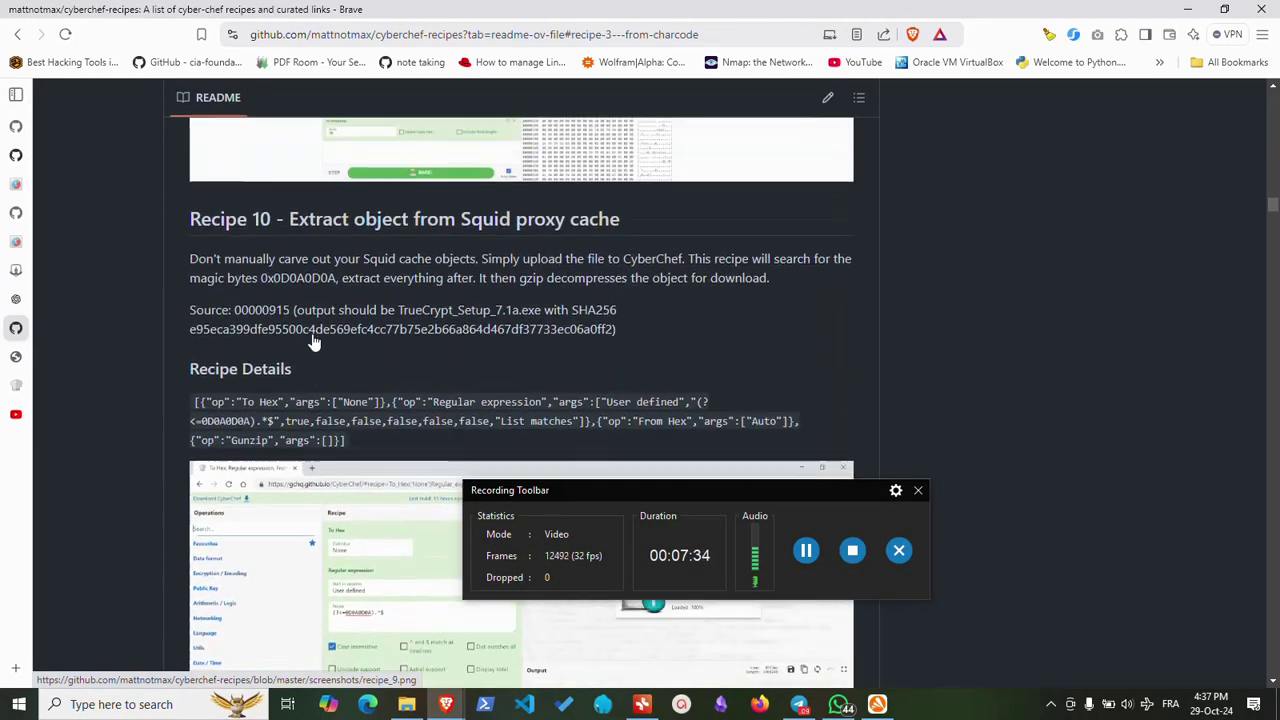
scroll(320, 335, "up", 1)
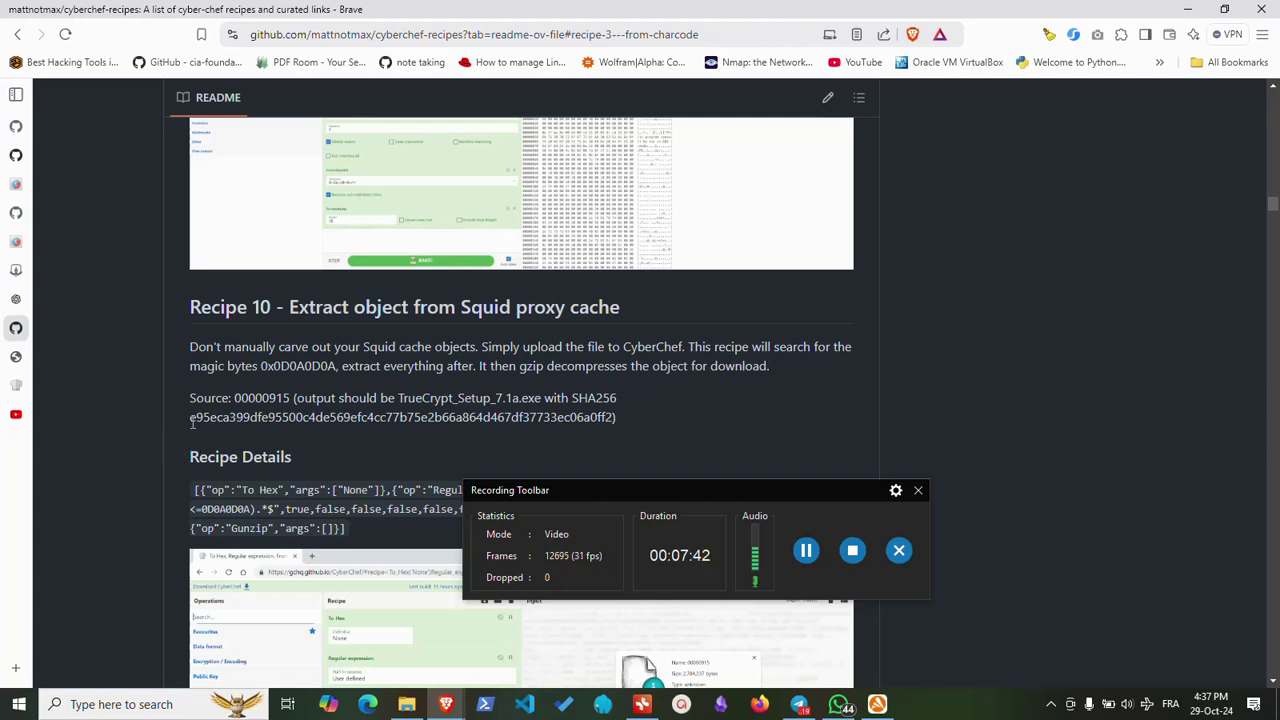
left_click_drag(191, 421, 609, 416)
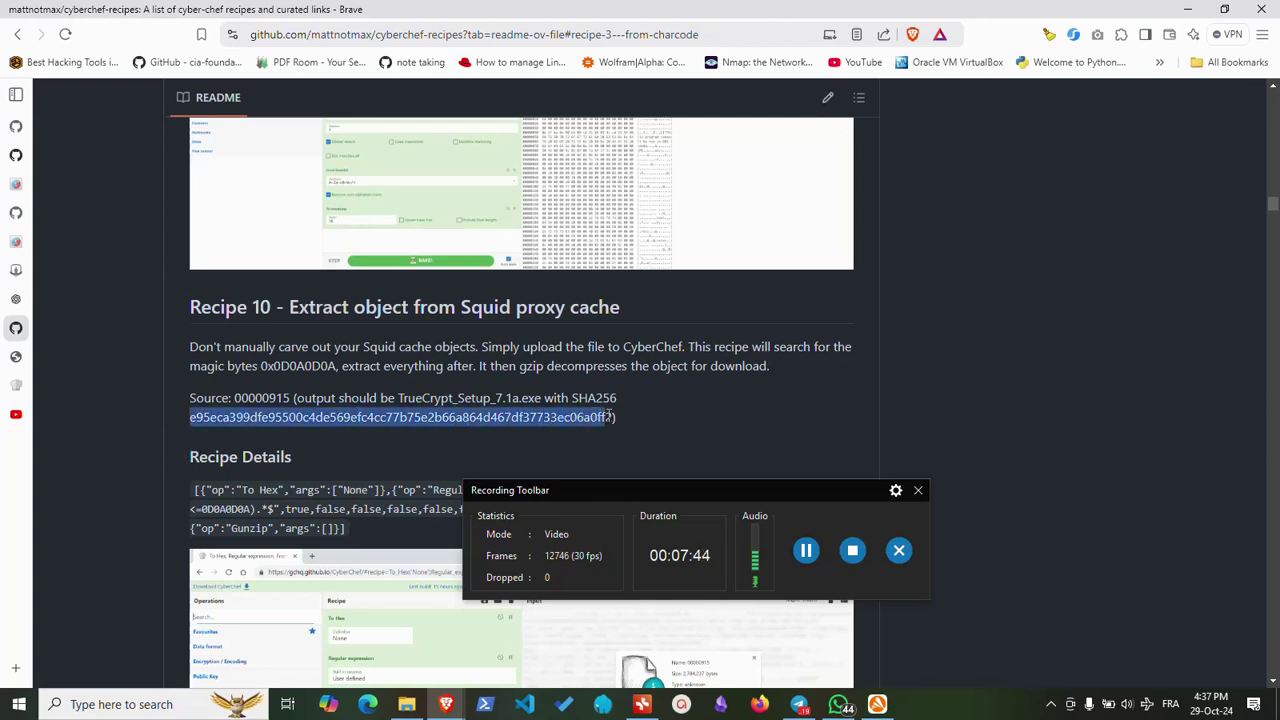
right_click(352, 417)
left_click(428, 437)
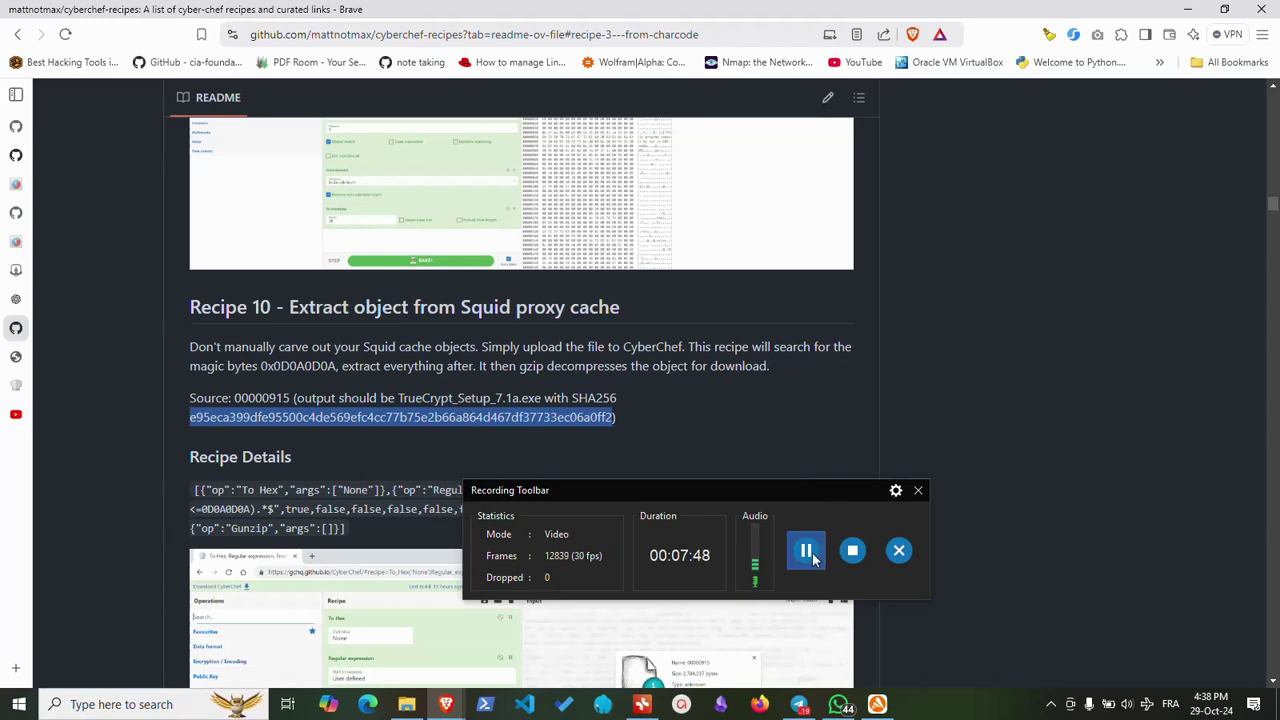
left_click(16, 242)
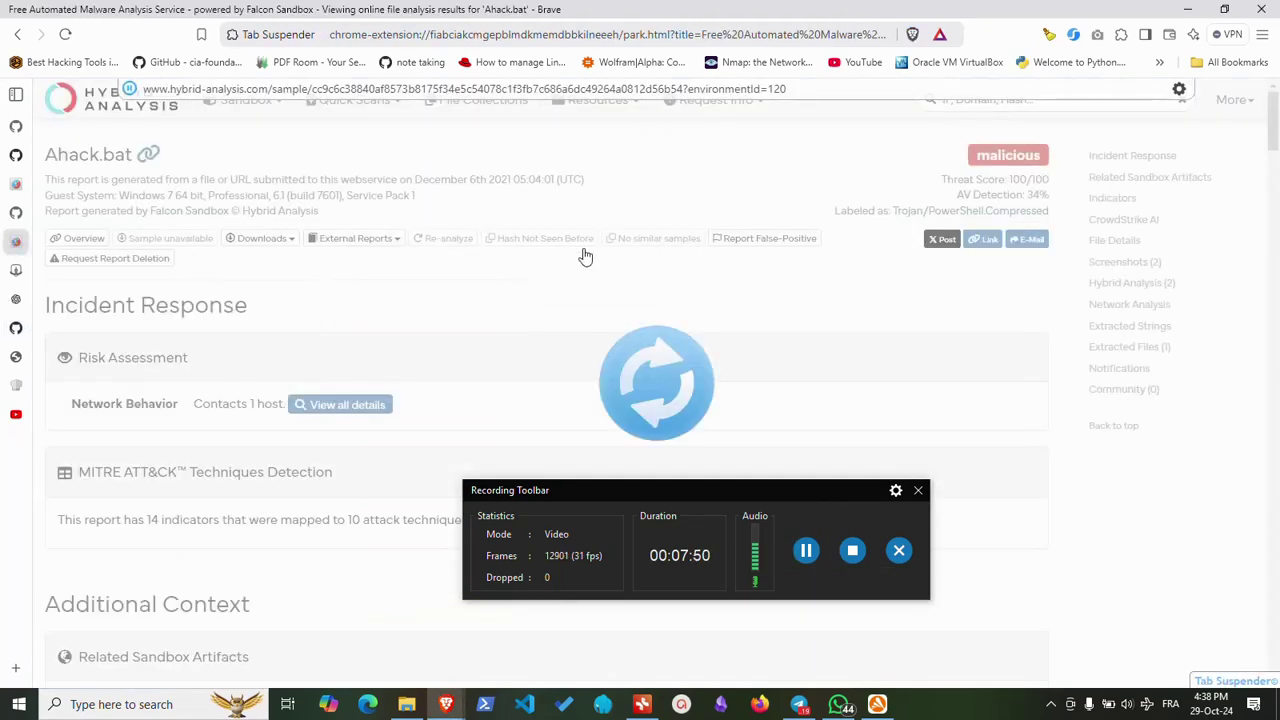
Search Hybrid Analysis for the copied file hash
left_click(1040, 100)
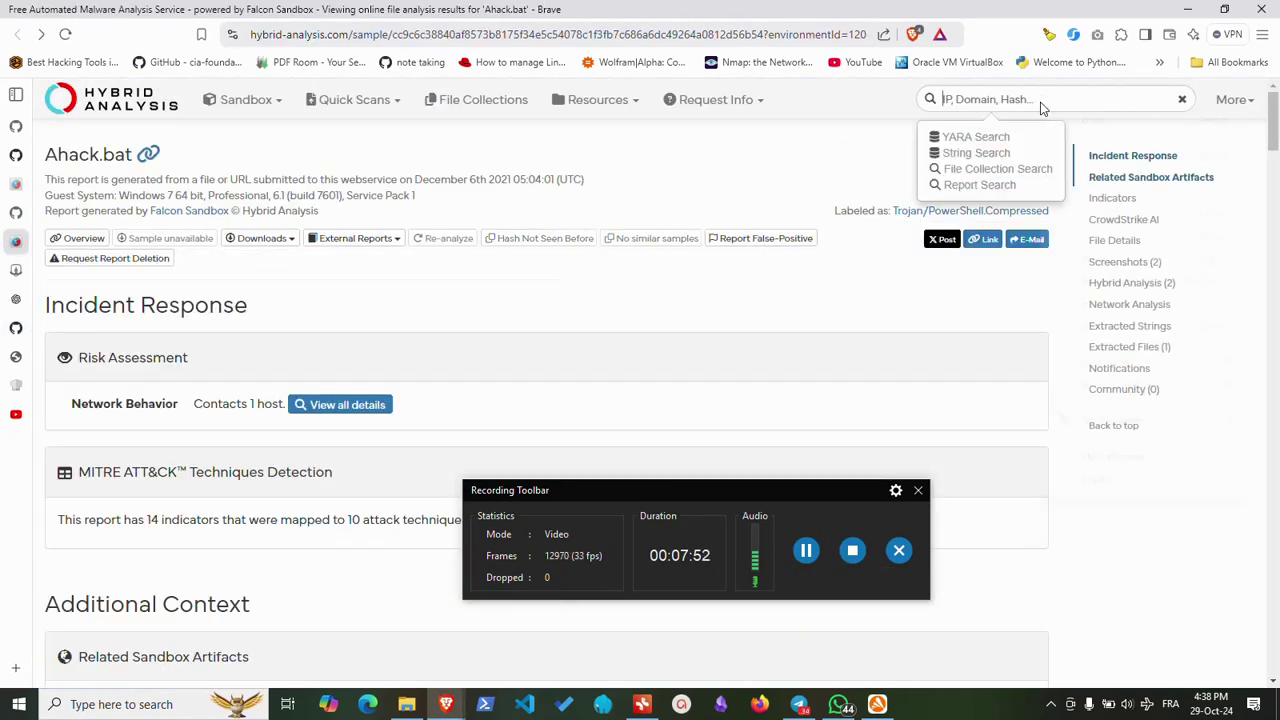
right_click(1043, 106)
left_click(1092, 258)
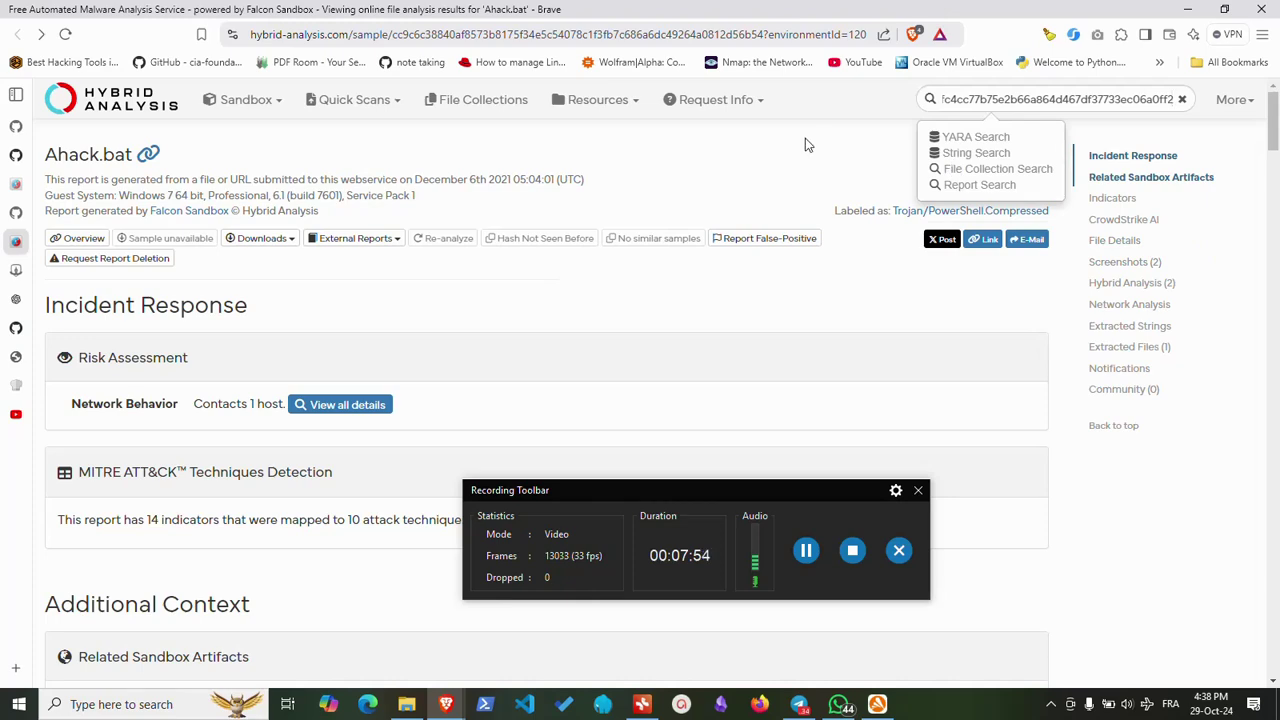
key("Return")
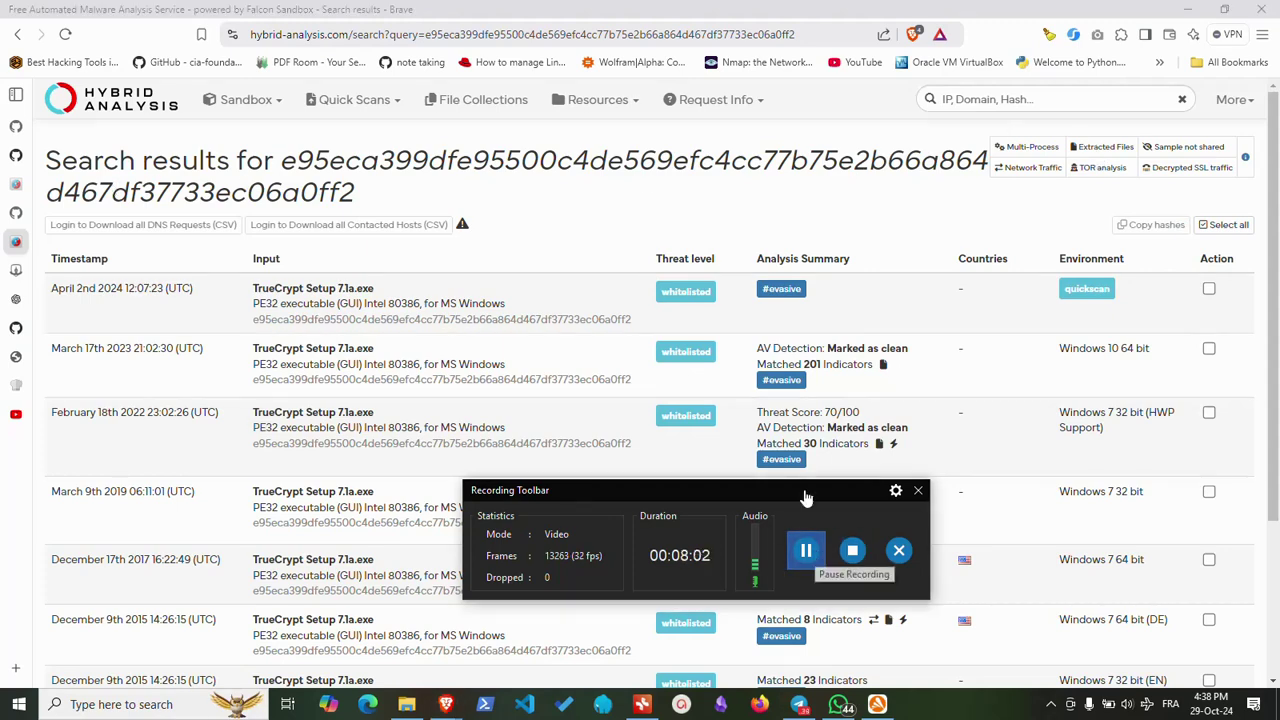
Check the TrueCrypt setup file name in the cyberchef-recipes README against the Hybrid Analysis results
left_click(14, 327)
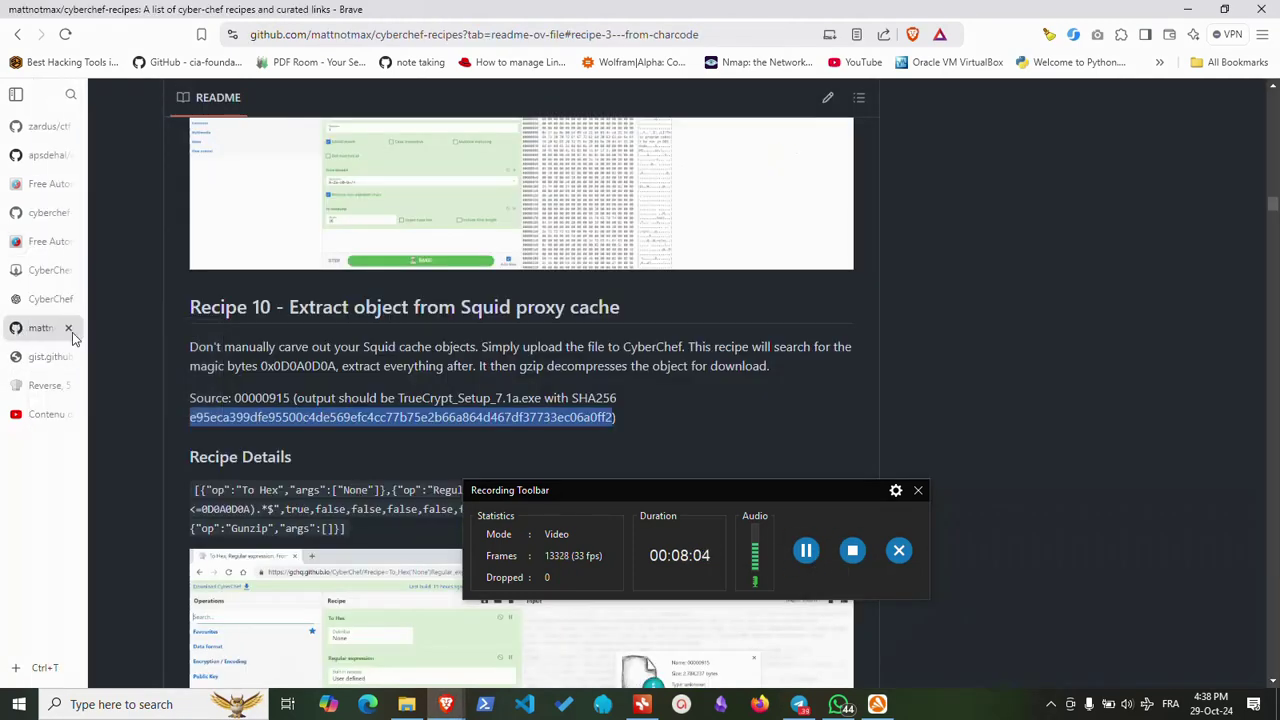
left_click_drag(399, 397, 480, 398)
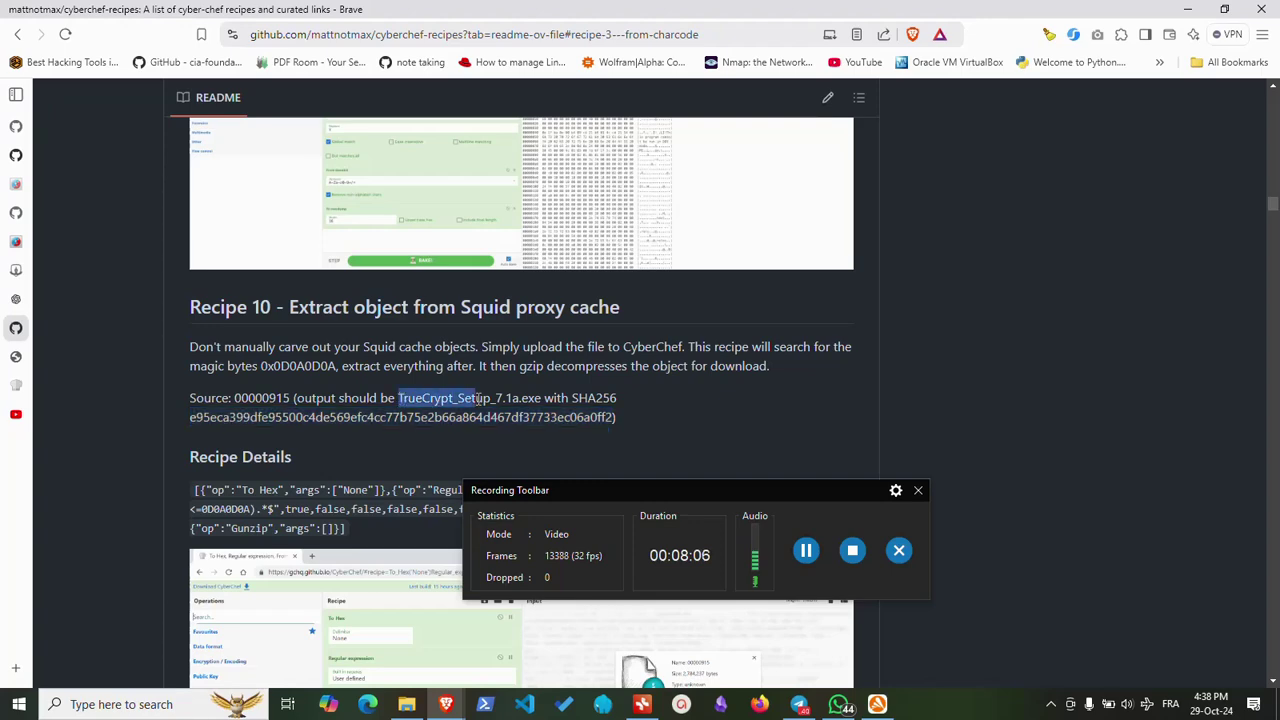
left_click(15, 357)
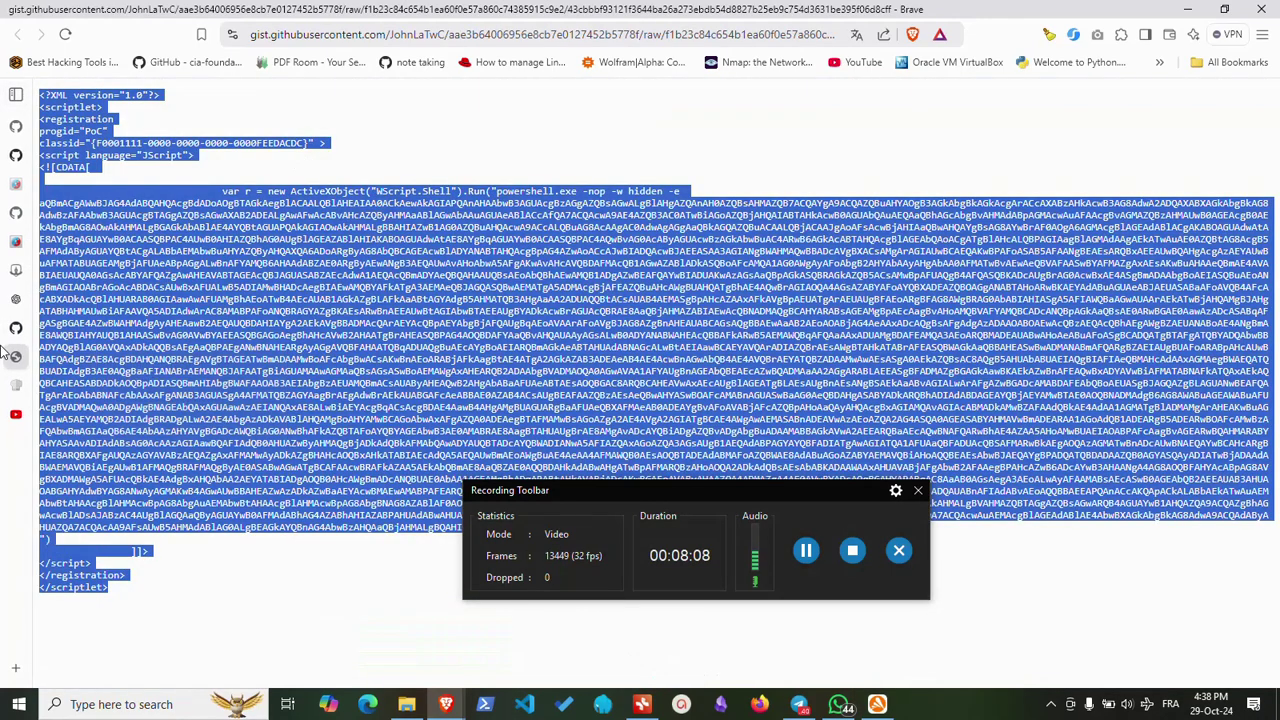
left_click_drag(40, 241, 44, 297)
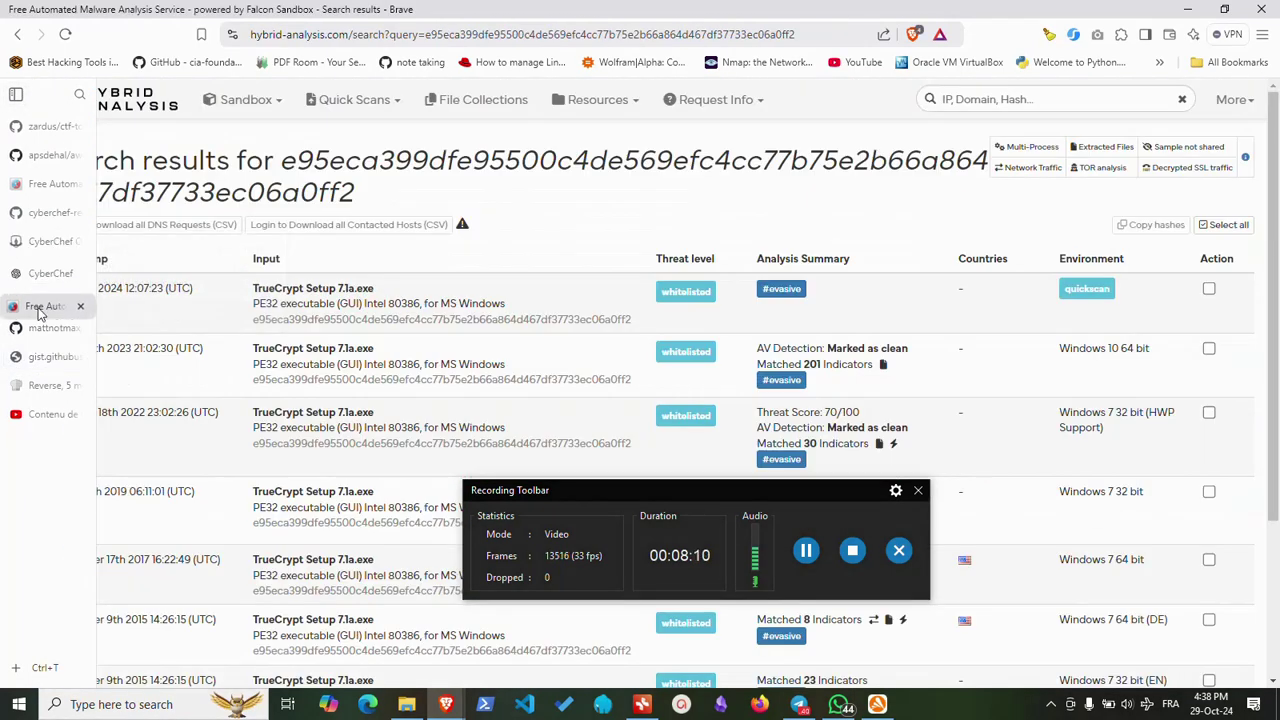
Review the whitelisted TrueCrypt Setup 7.1a.exe report, then return to CyberChef
left_click(300, 290)
scroll(425, 352, "down", 10)
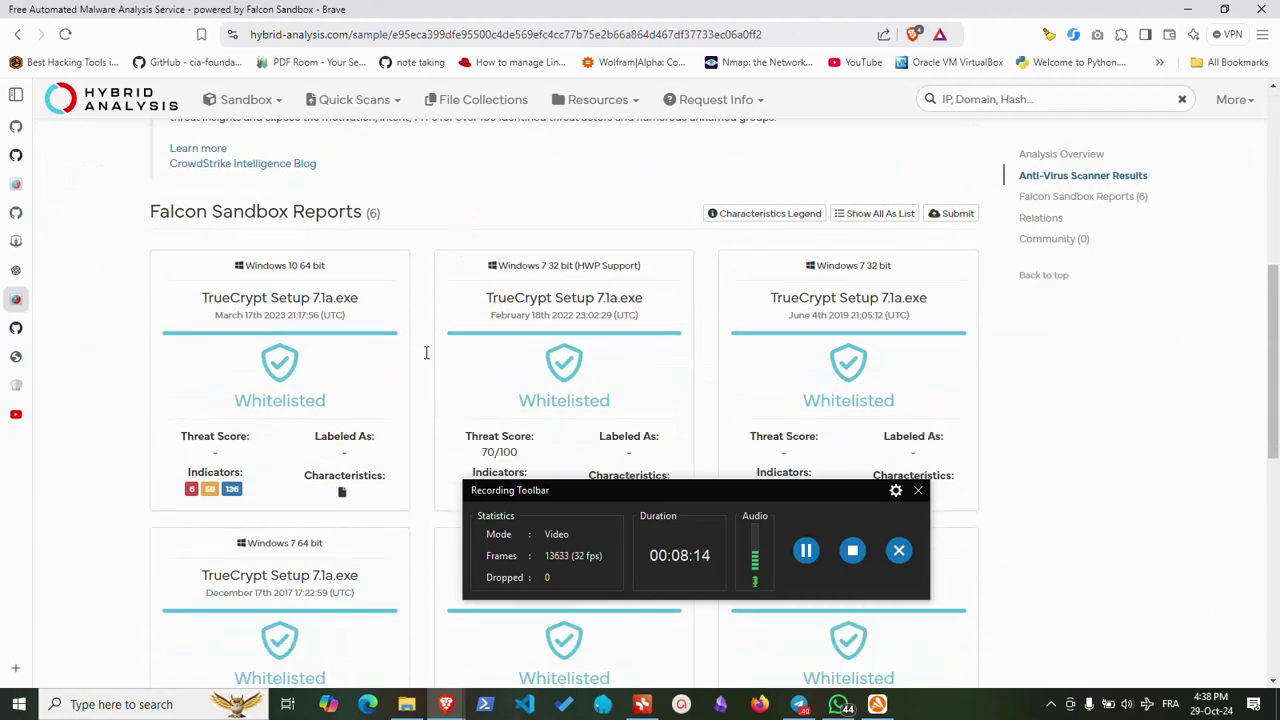
scroll(425, 352, "down", 10)
scroll(286, 343, "up", 2)
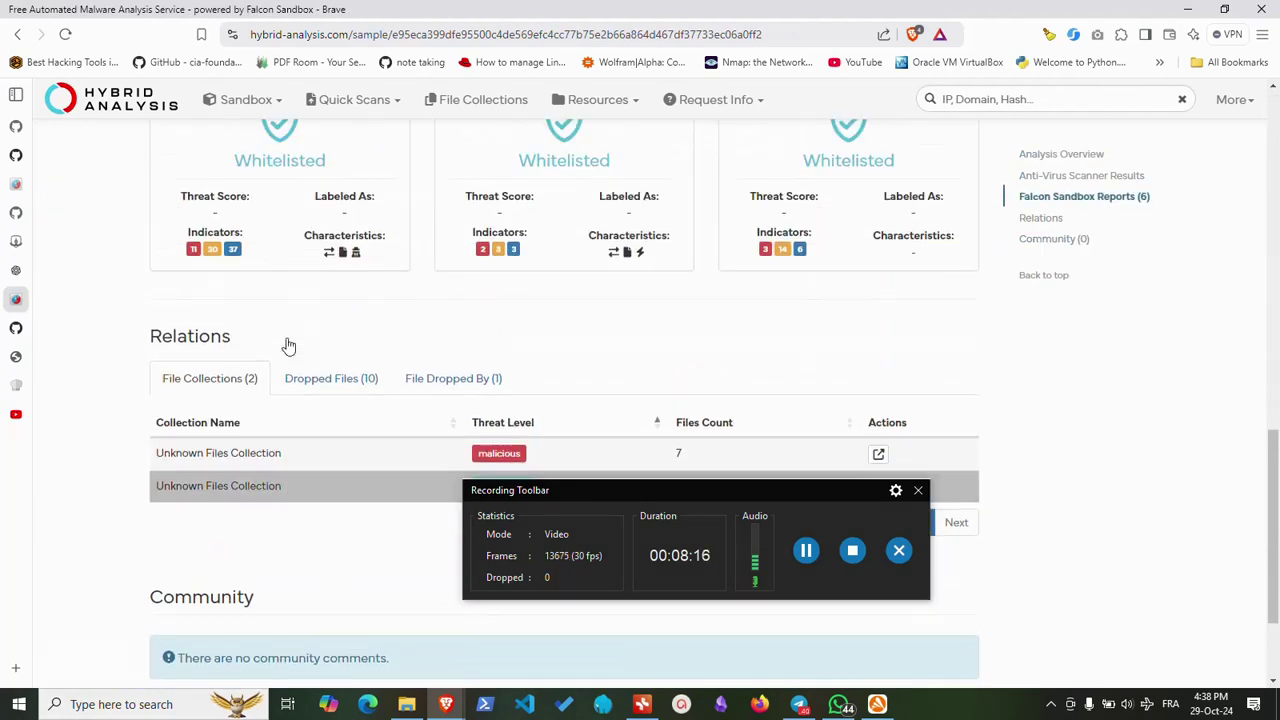
scroll(312, 390, "down", 2)
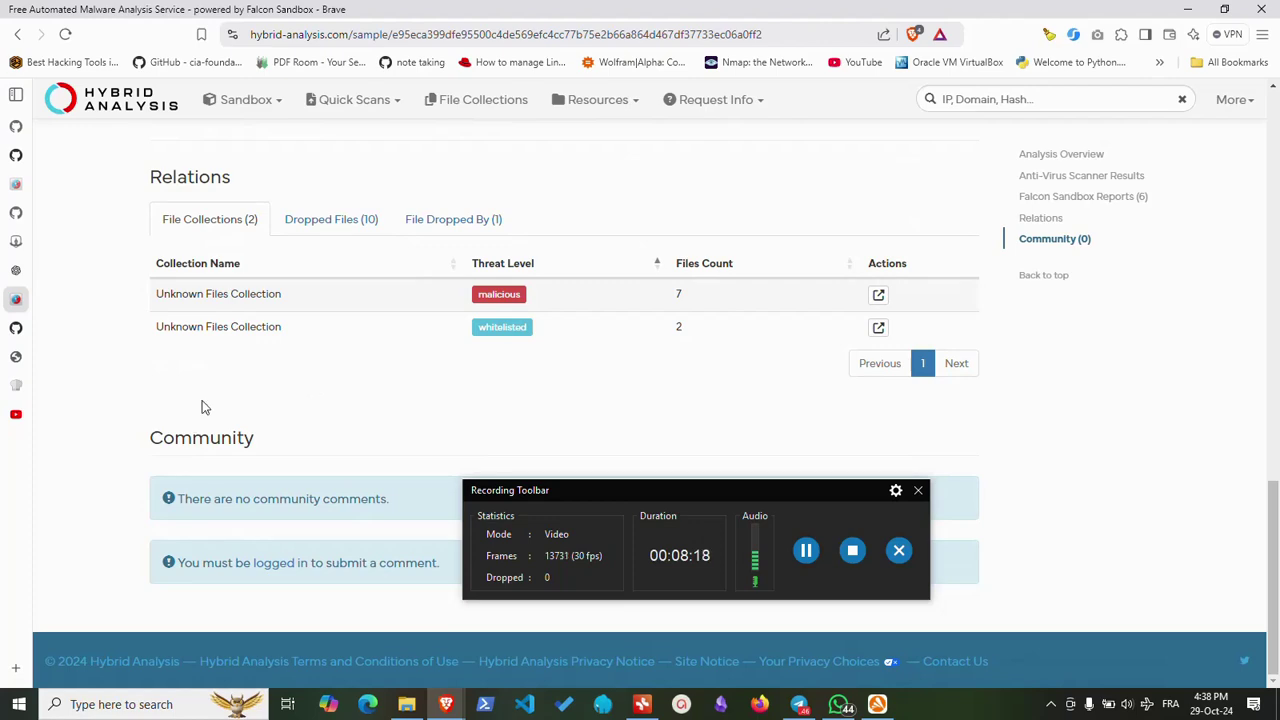
scroll(200, 400, "up", 5)
scroll(195, 391, "up", 3)
scroll(195, 391, "up", 3)
scroll(195, 391, "up", 3)
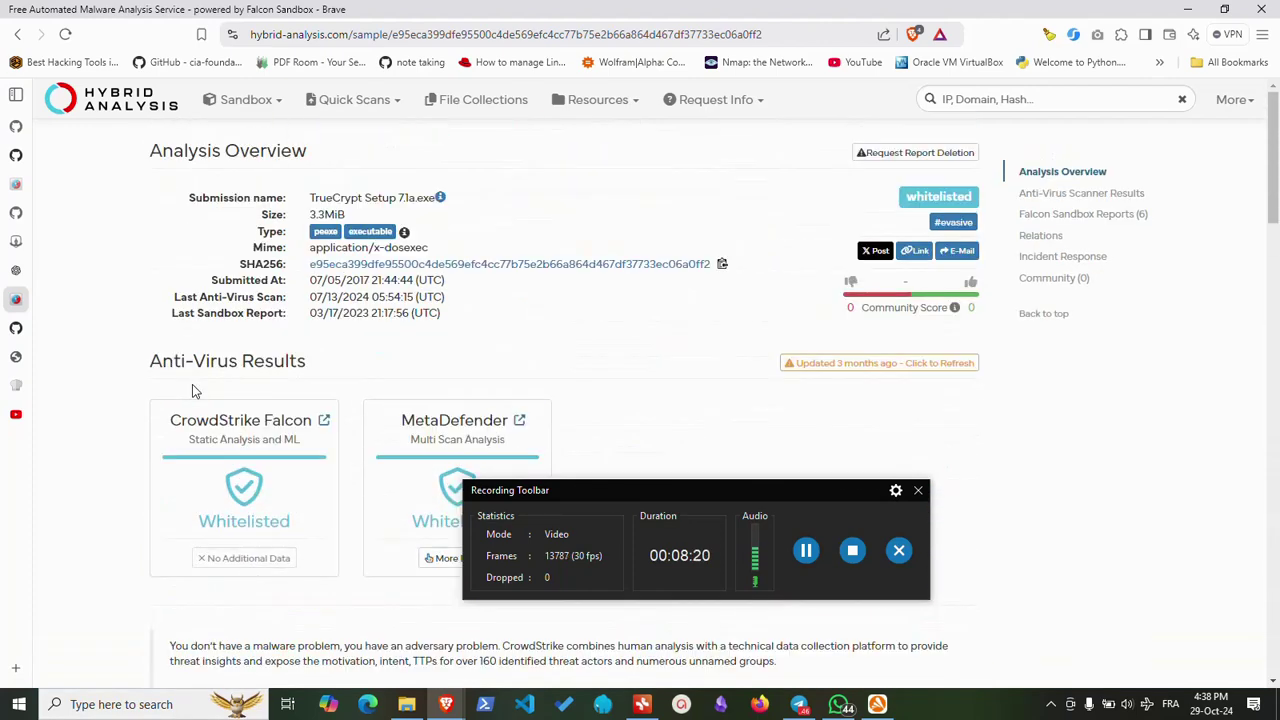
left_click(30, 385)
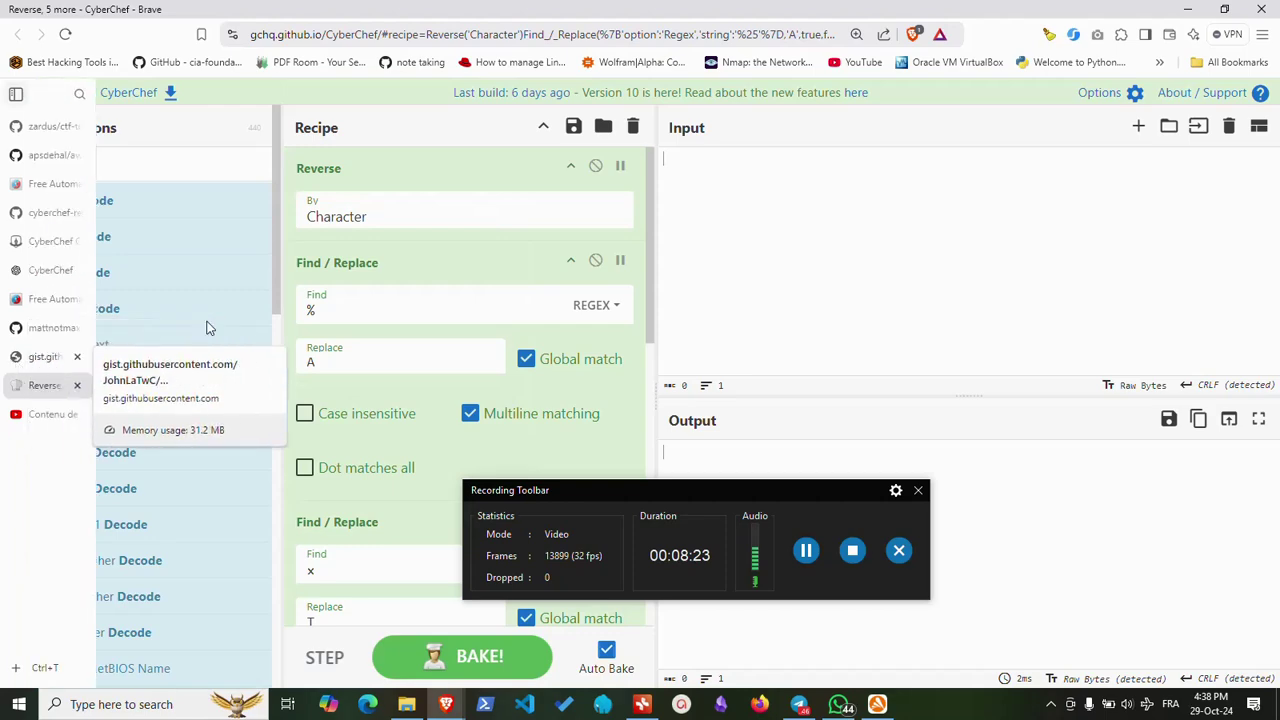
Clear the CyberChef recipe and copy Recipe 10's recipe JSON from the cyberchef-recipes README
left_click(632, 126)
left_click(20, 357)
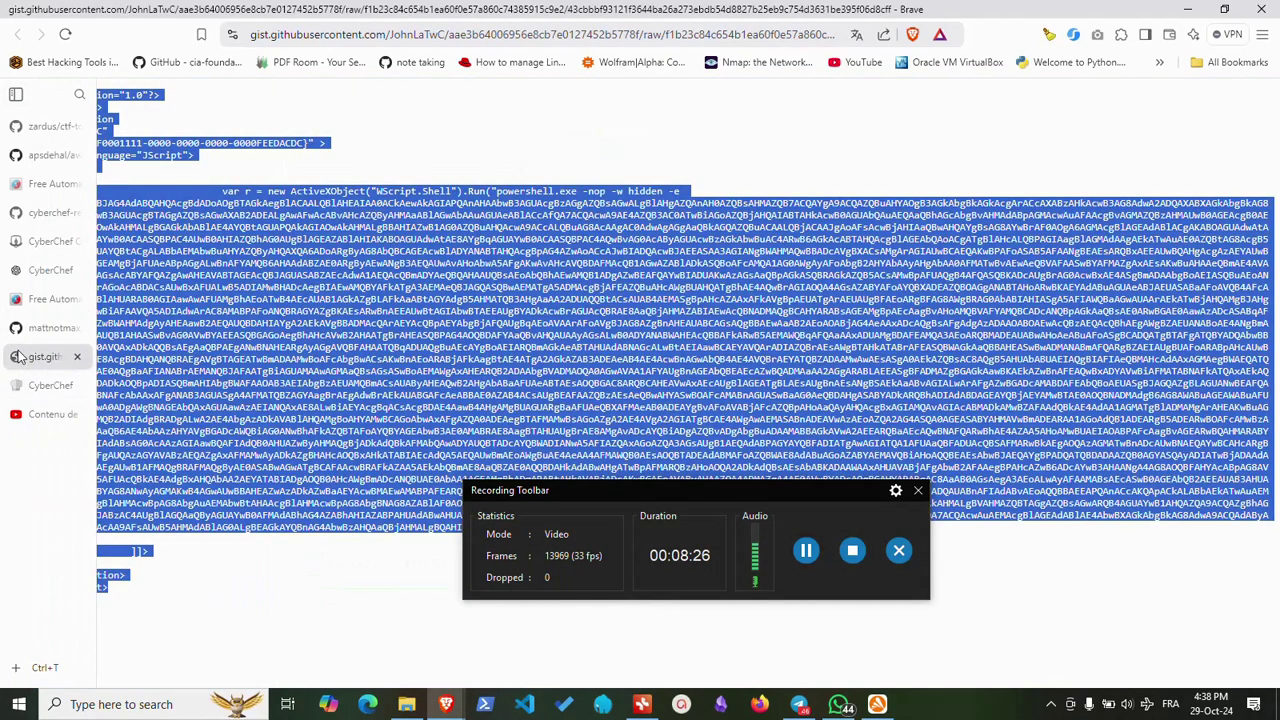
left_click(22, 328)
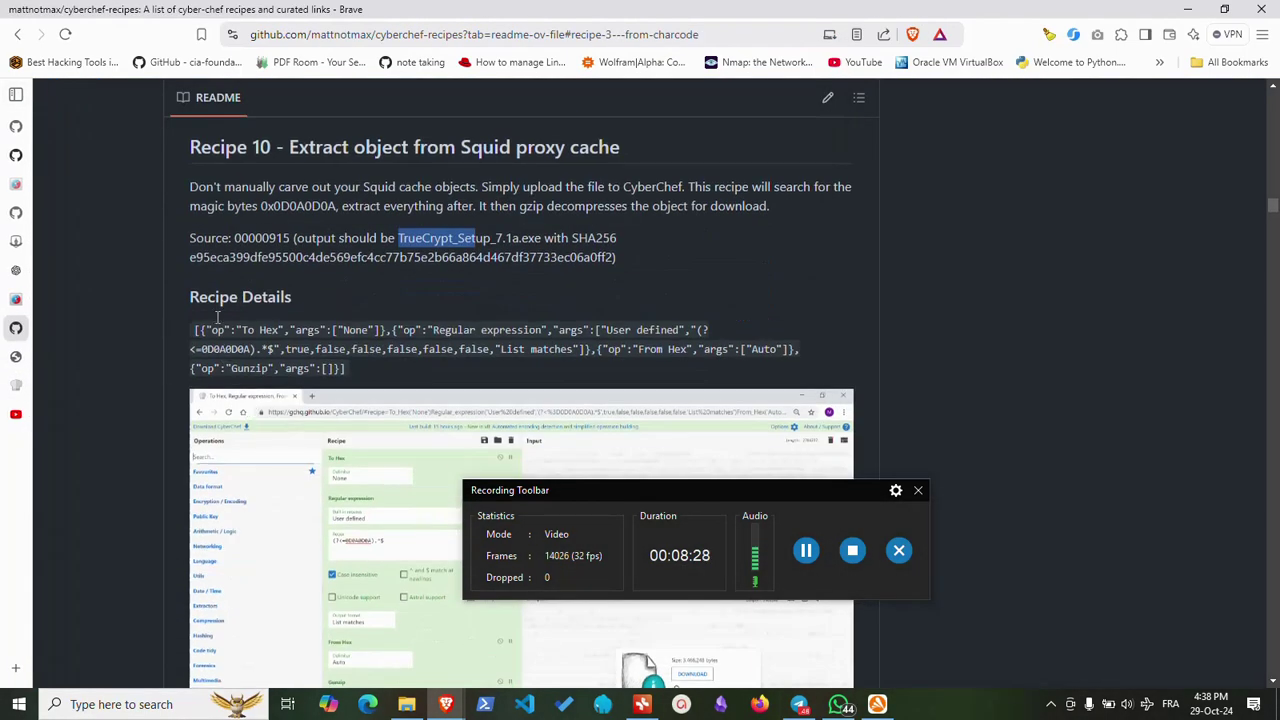
left_click_drag(194, 330, 346, 369)
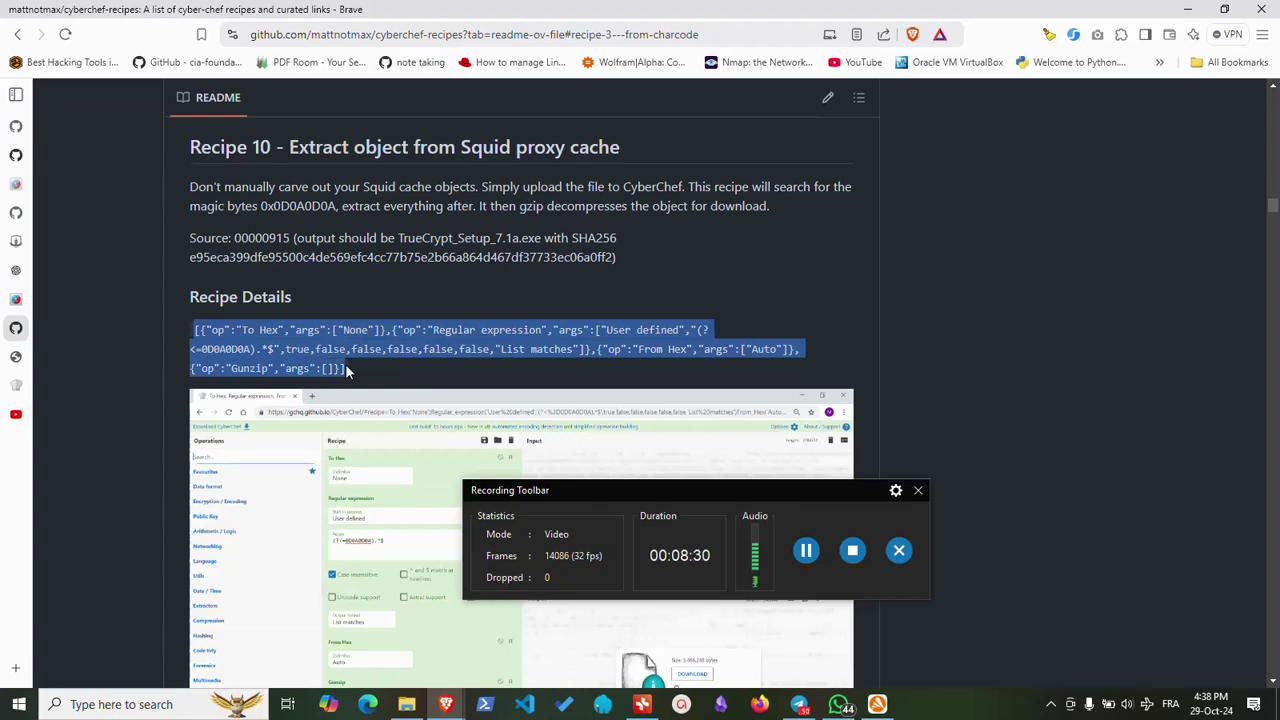
right_click(326, 343)
left_click(388, 360)
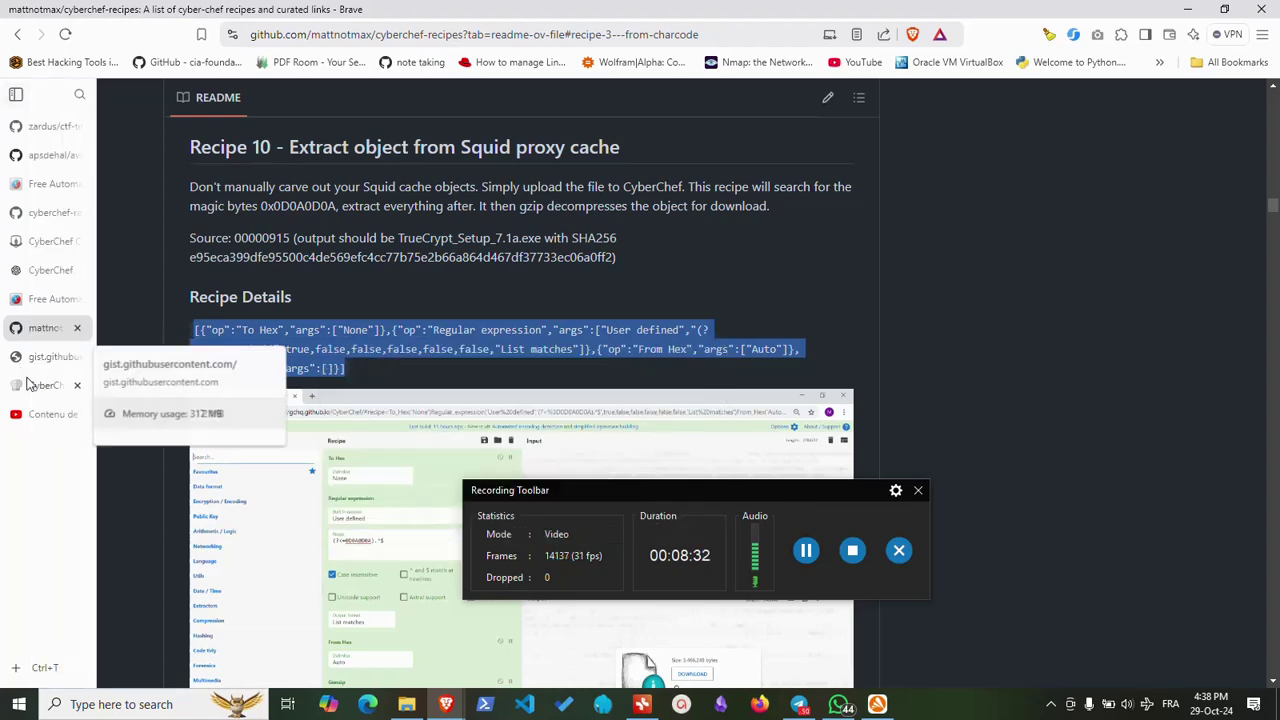
left_click(40, 384)
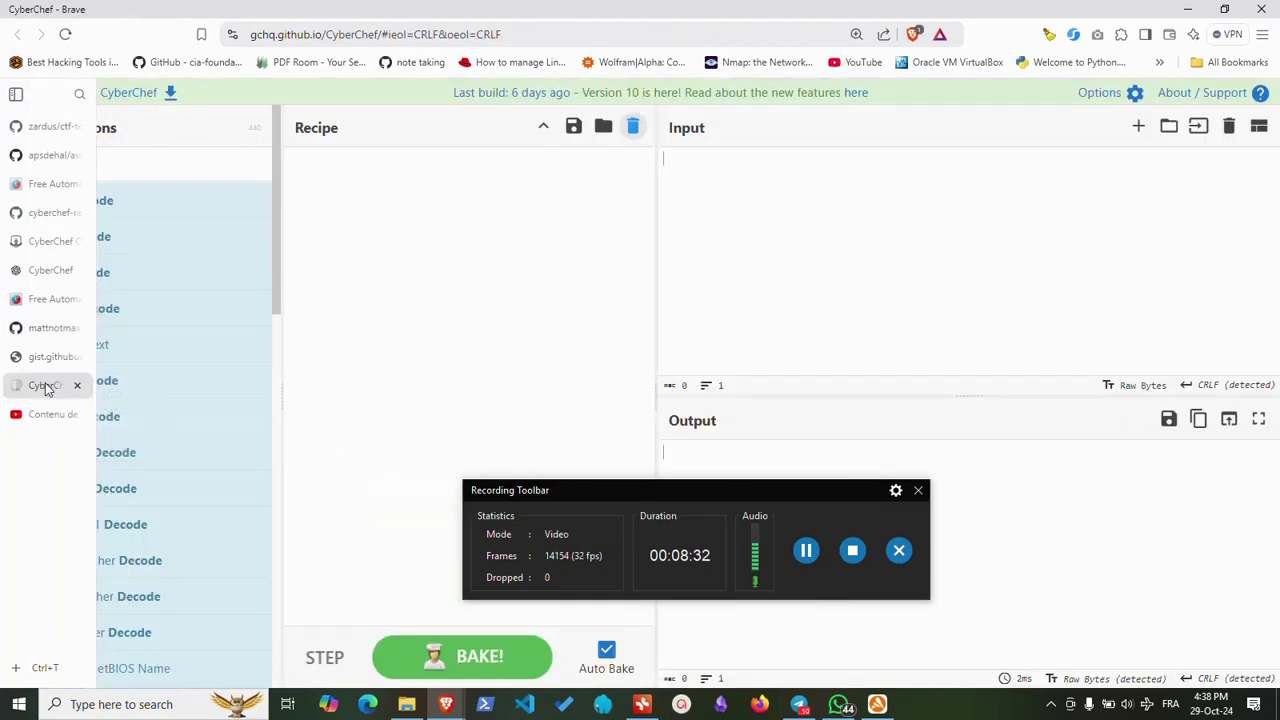
Load the pasted Recipe 10 JSON: To Hex, Regular expression (?<=0D0A0D0A).*$, From Hex, Gunzip
left_click(604, 128)
right_click(364, 320)
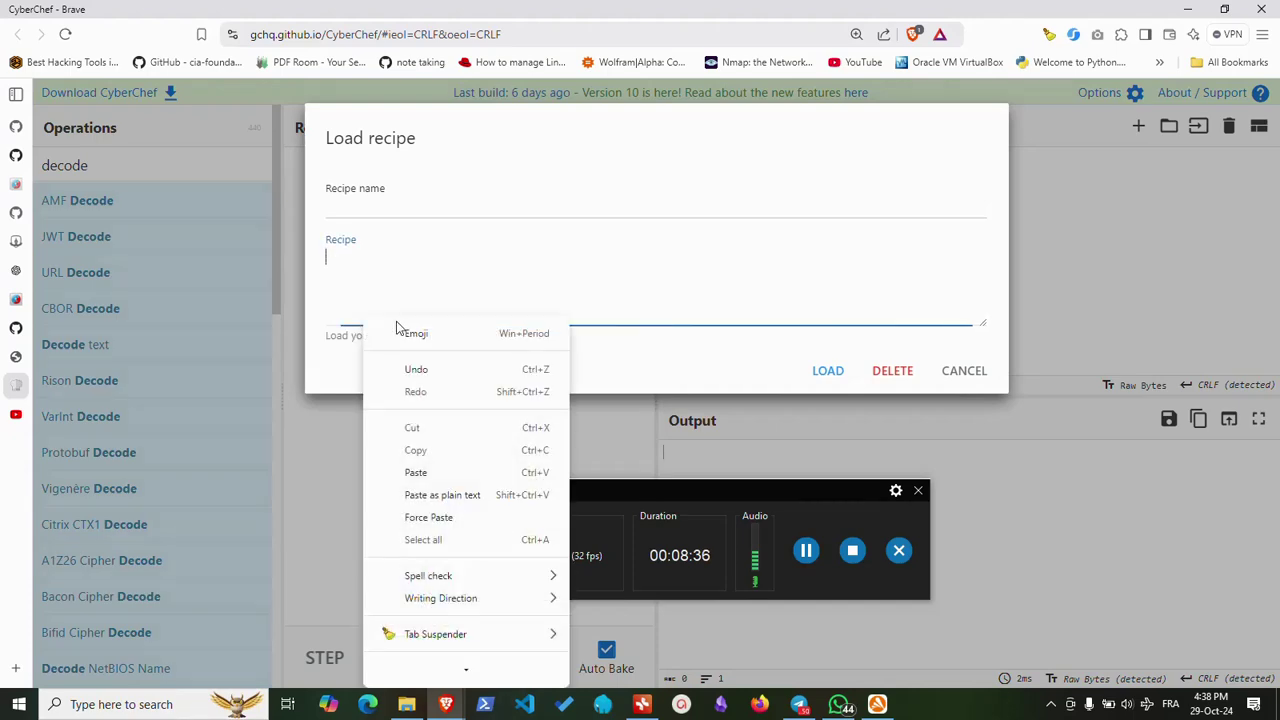
left_click(410, 390)
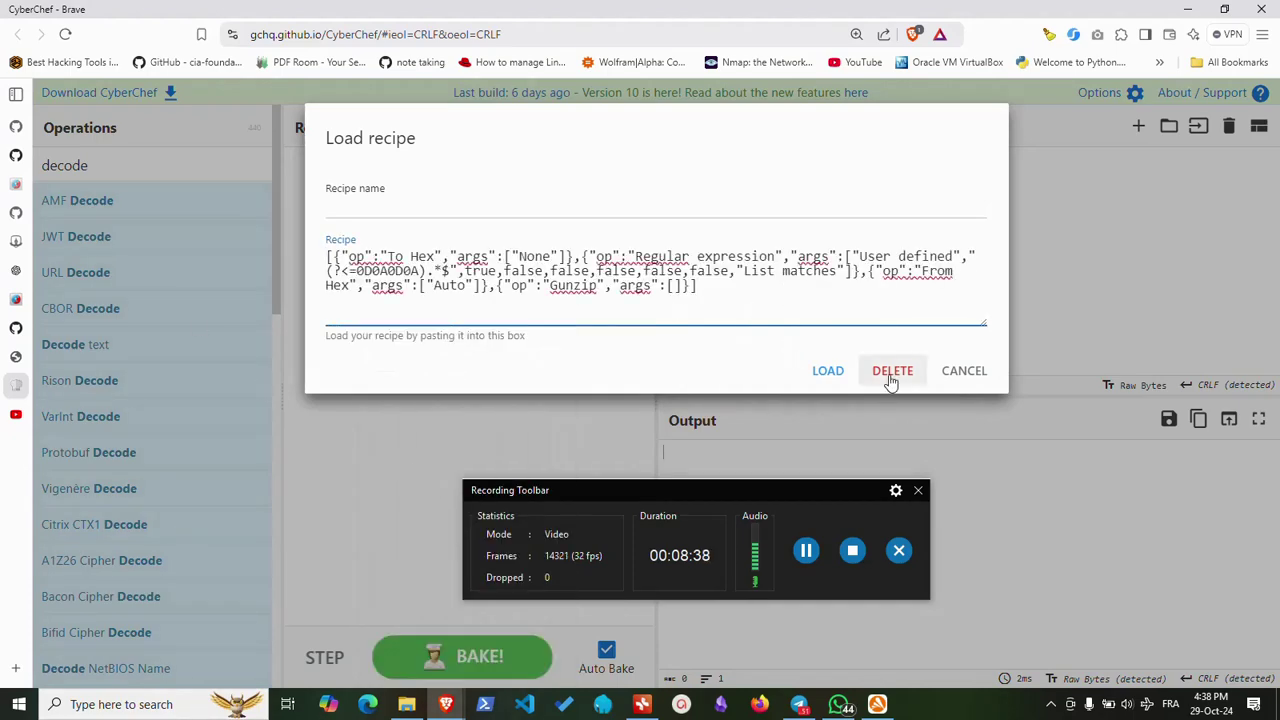
left_click(826, 370)
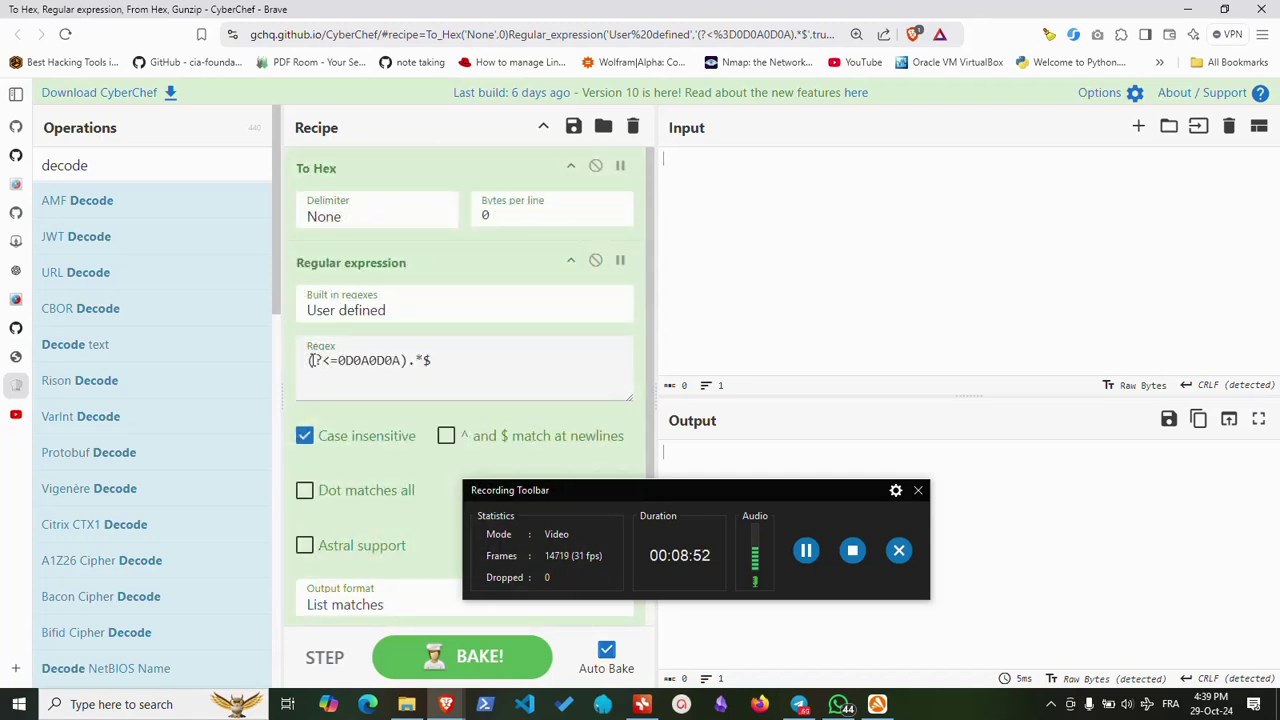
Delete the trailing .*$ so the regex reads (?<=0D0A0D0A)
mouse_move(322, 361)
left_mouse_down()
mouse_move(390, 360)
mouse_move(338, 360)
left_mouse_up()
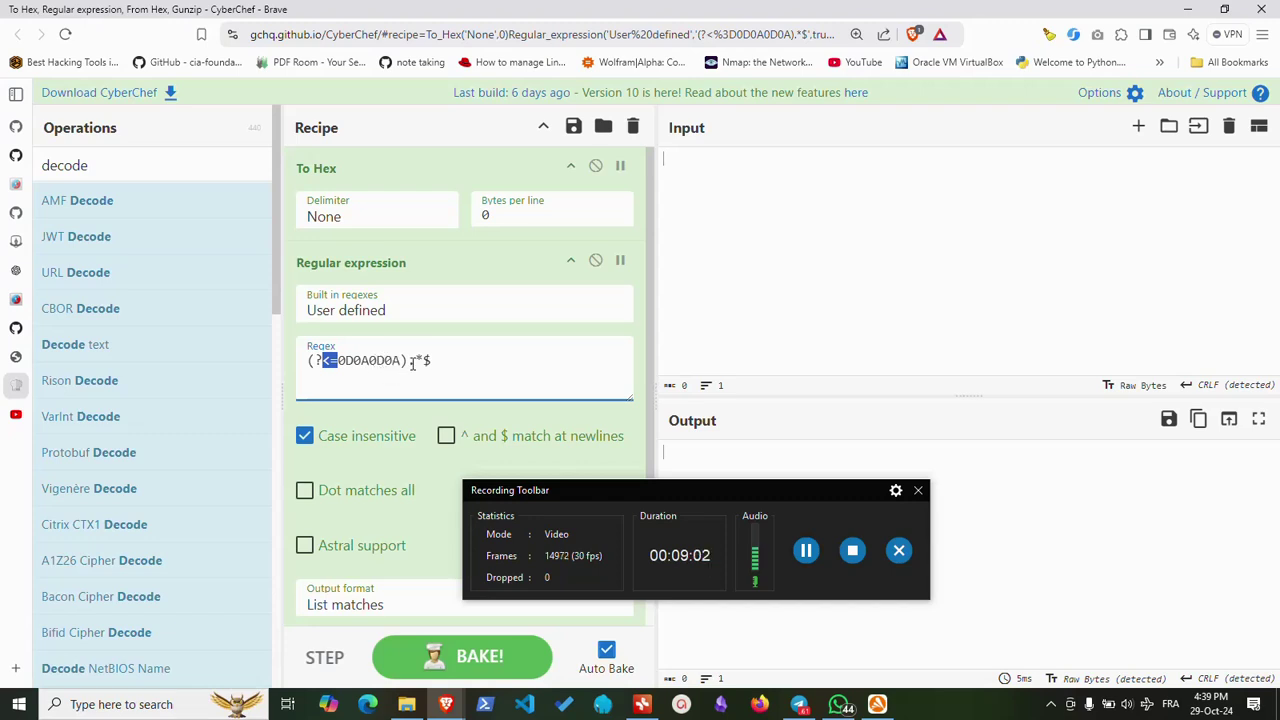
left_click_drag(410, 362, 306, 368)
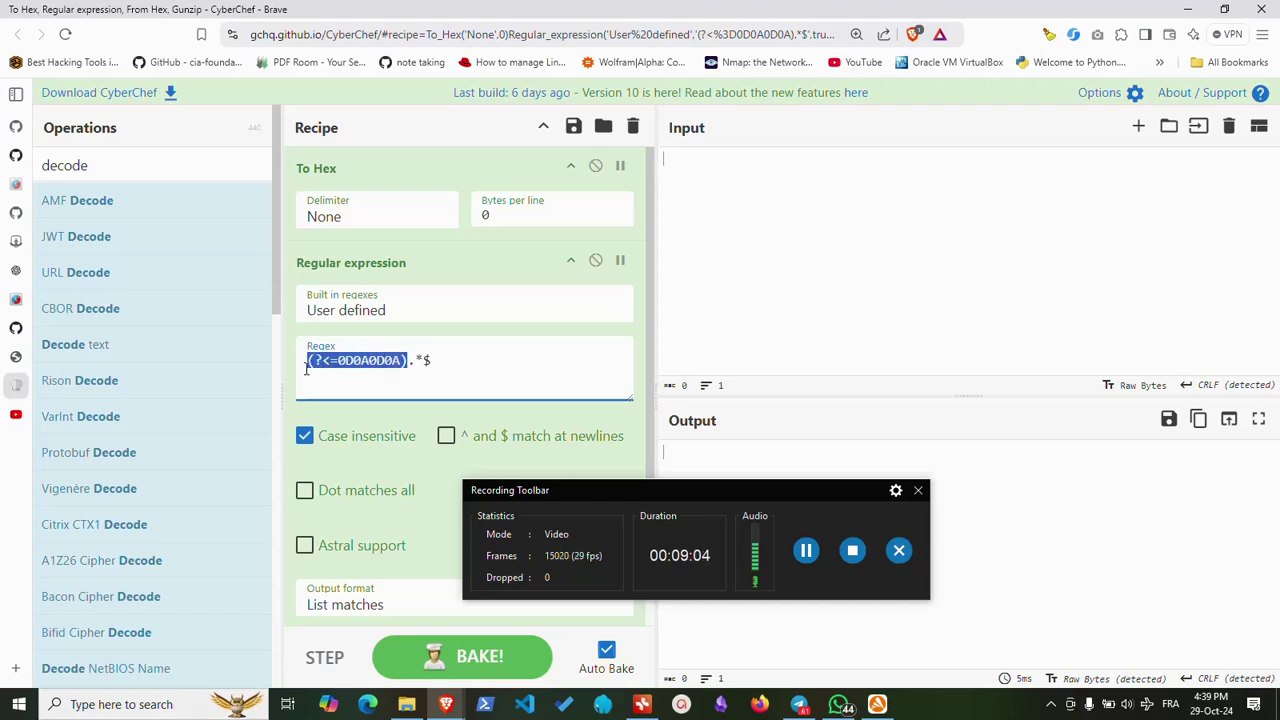
left_click_drag(306, 368, 316, 370)
left_click(409, 361)
key("Delete")
key("Delete")
key("Delete")
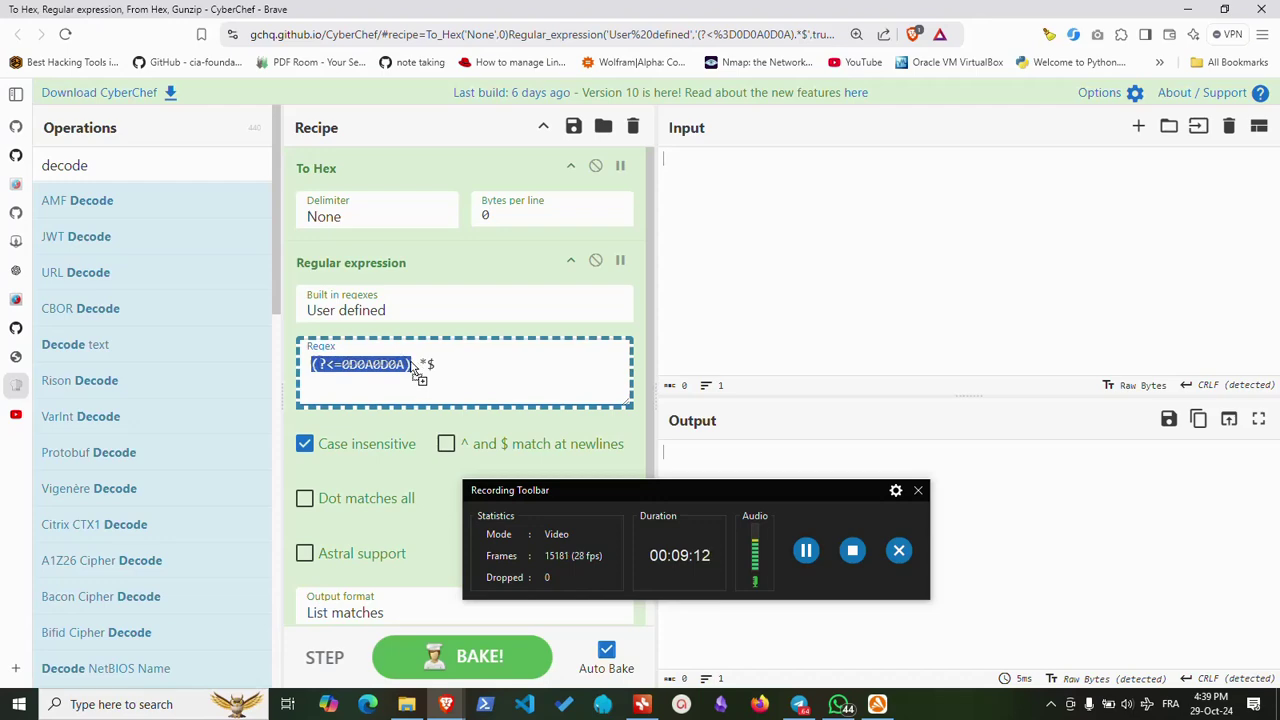
left_click(291, 354)
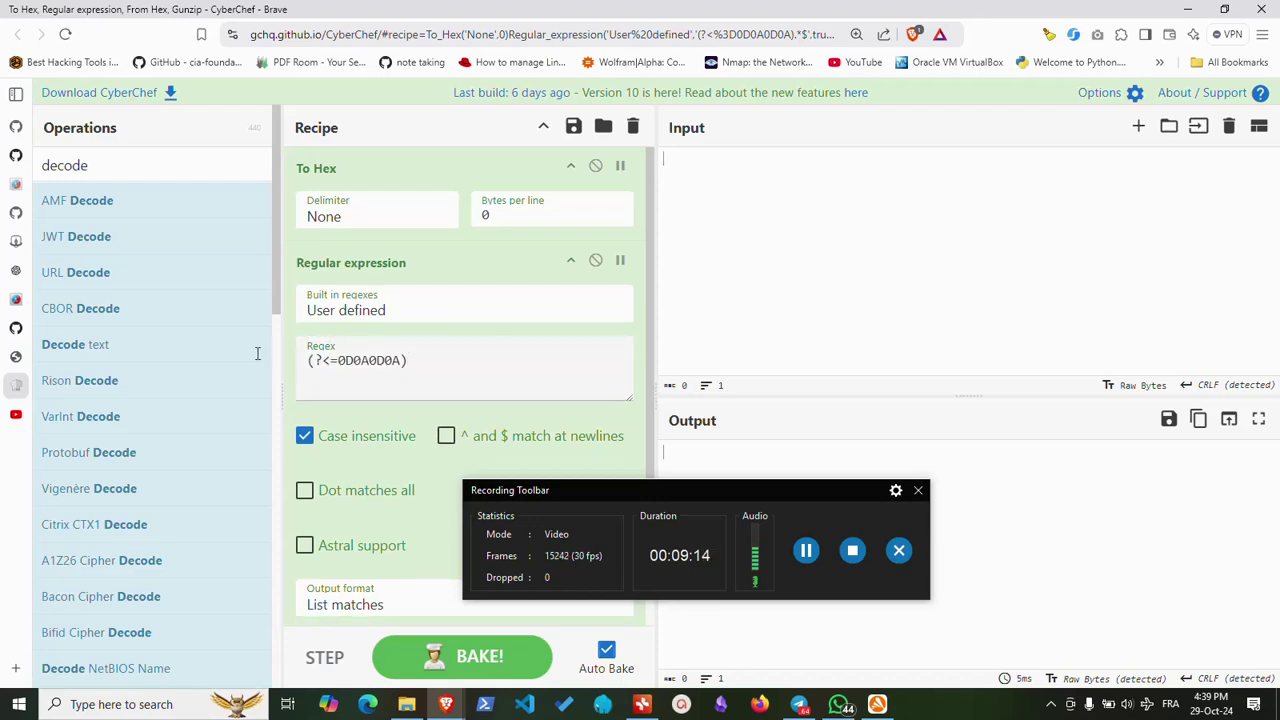
left_click(471, 368)
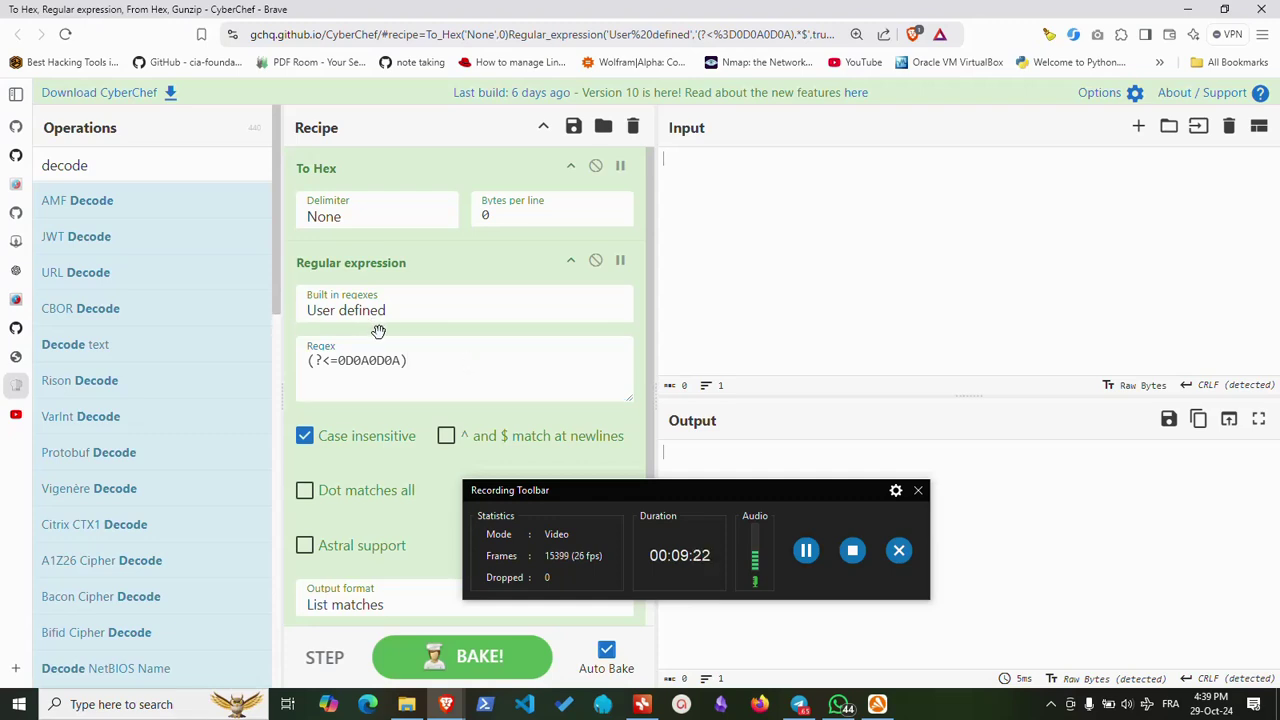
Scroll the recipe panel to review the Regular expression, From Hex and Gunzip options
scroll(353, 328, "down", 2)
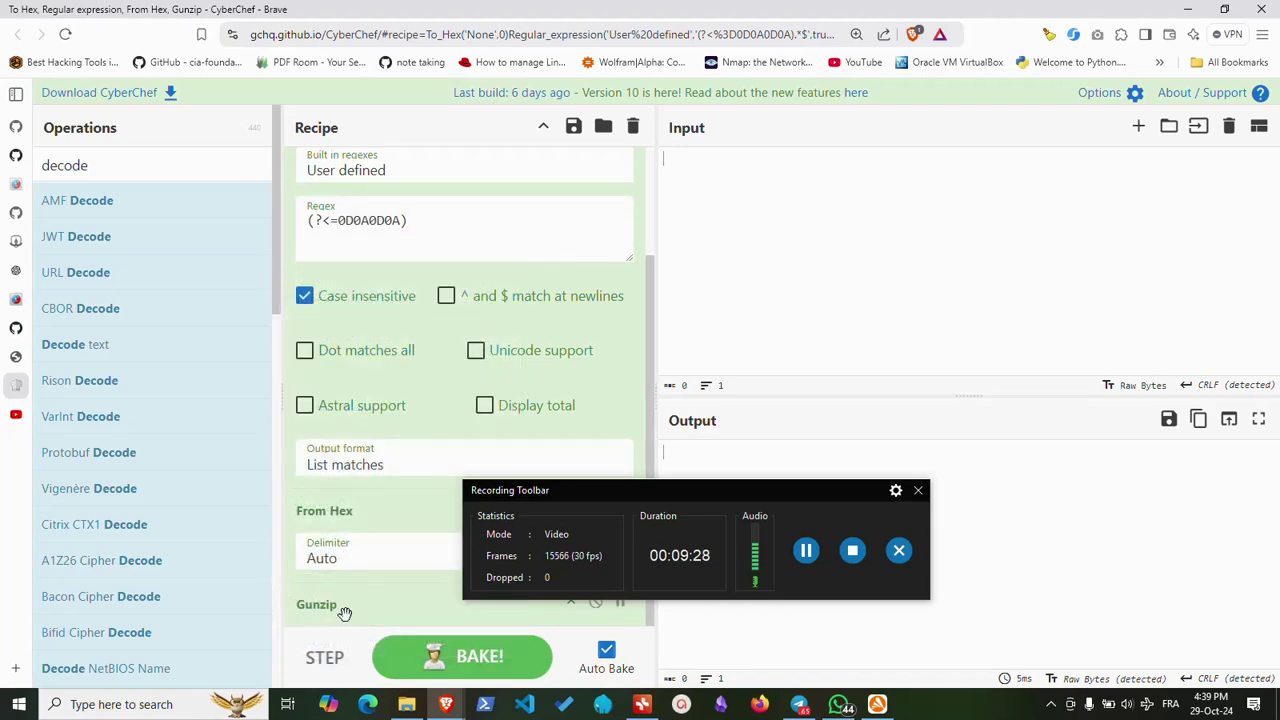
scroll(343, 415, "up", 2)
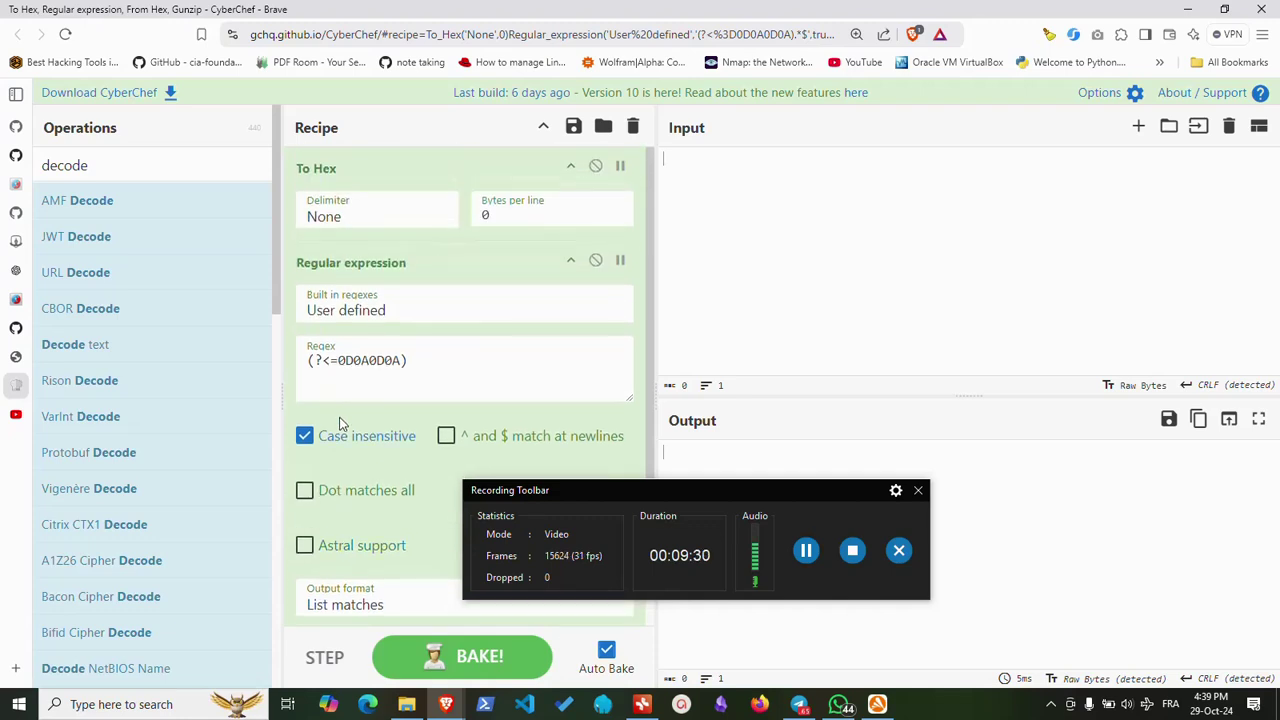
scroll(333, 500, "down", 2)
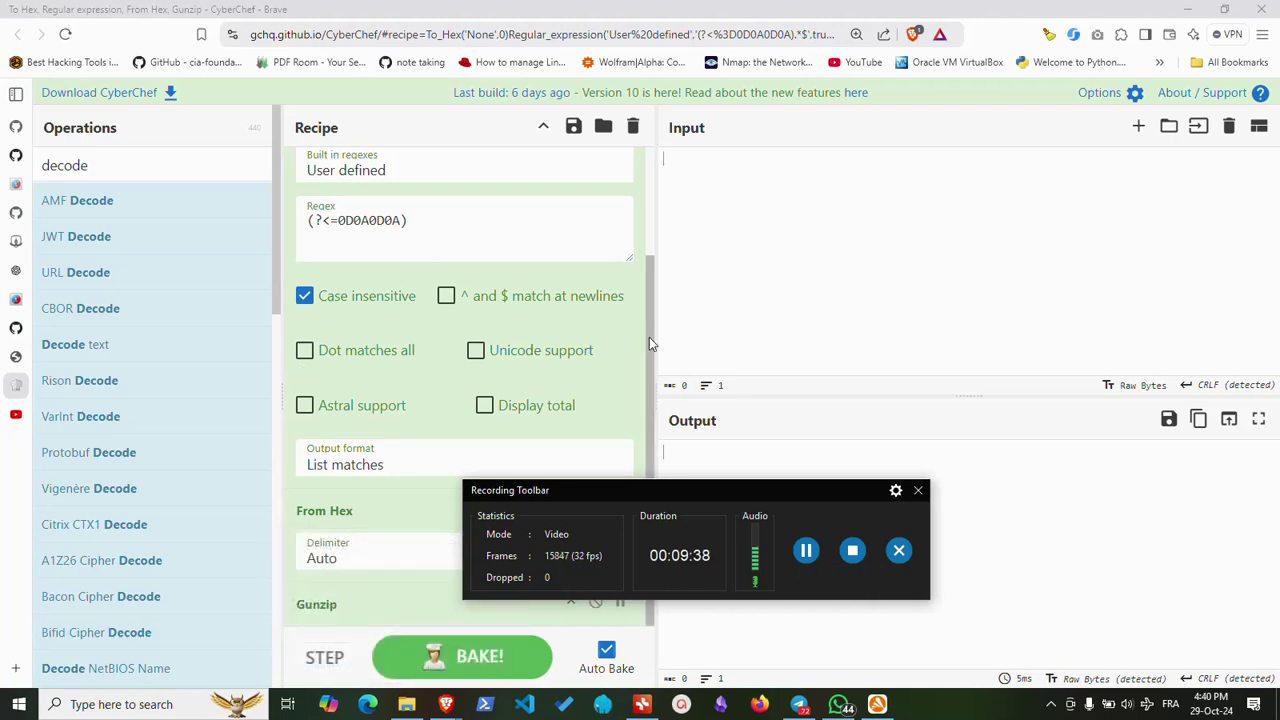
left_click_drag(649, 337, 649, 234)
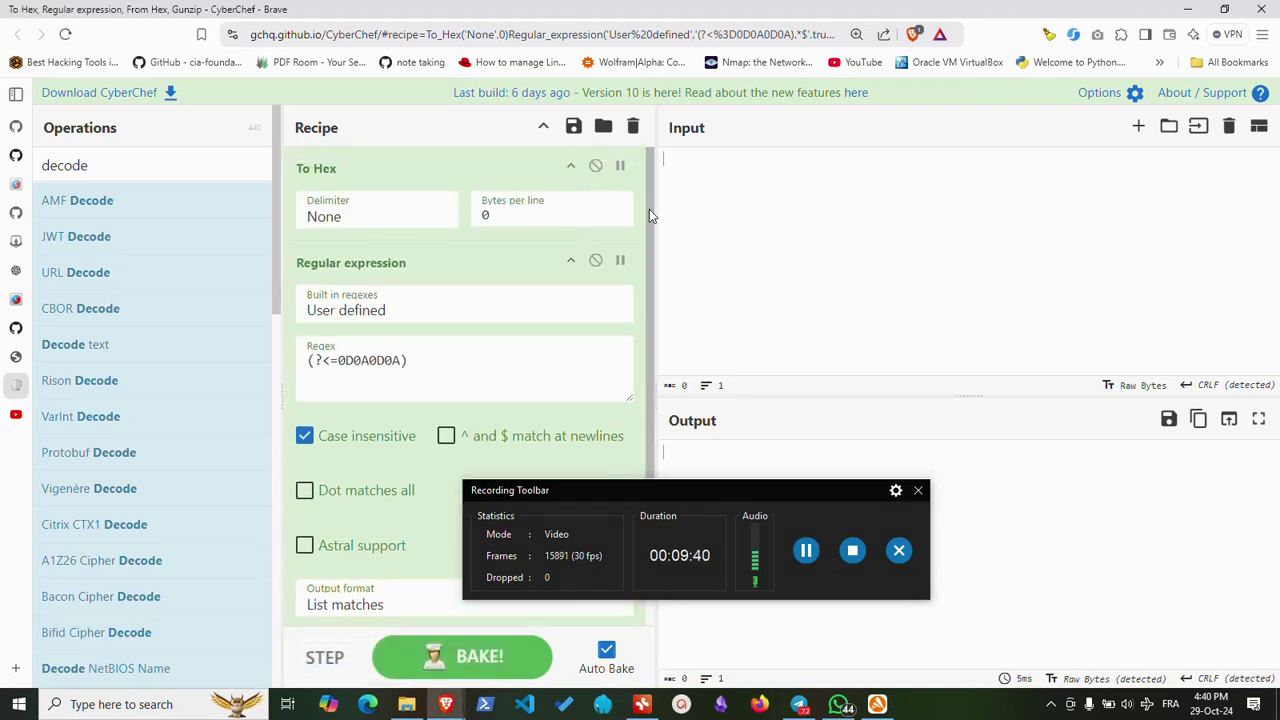
mouse_move(650, 214)
left_mouse_down()
mouse_move(642, 407)
mouse_move(633, 230)
left_mouse_up()
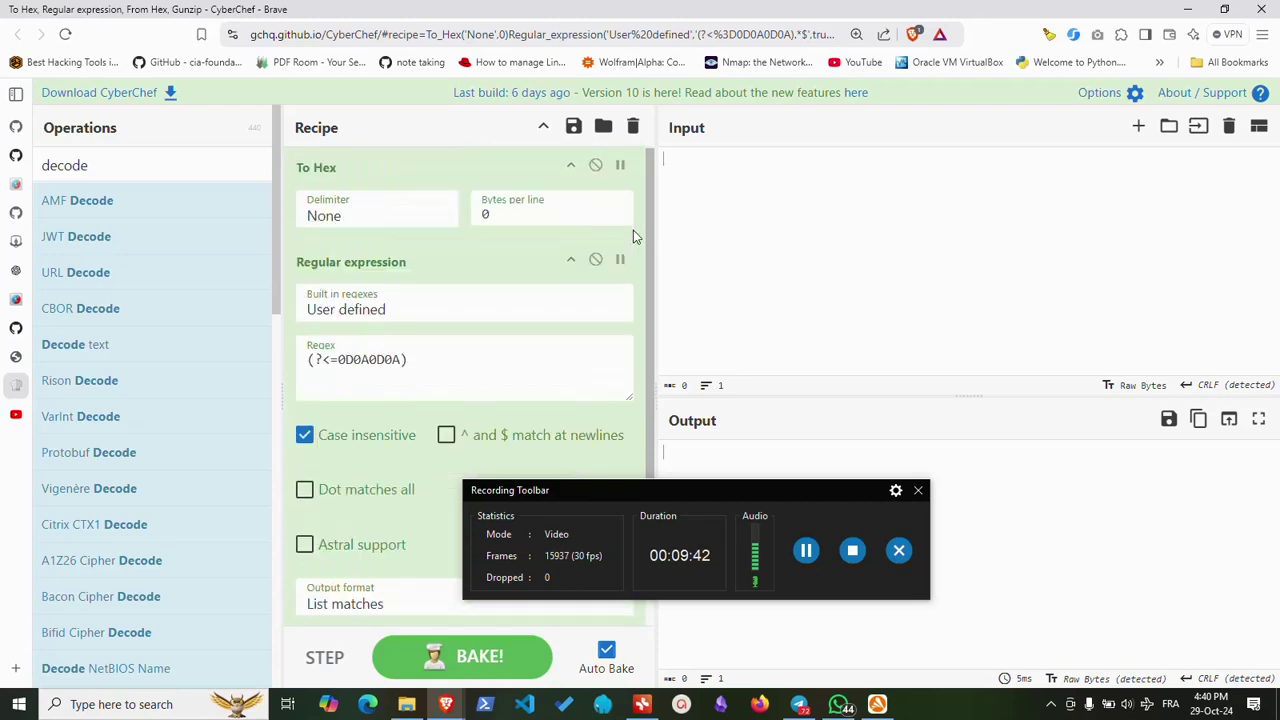
left_click(43, 330)
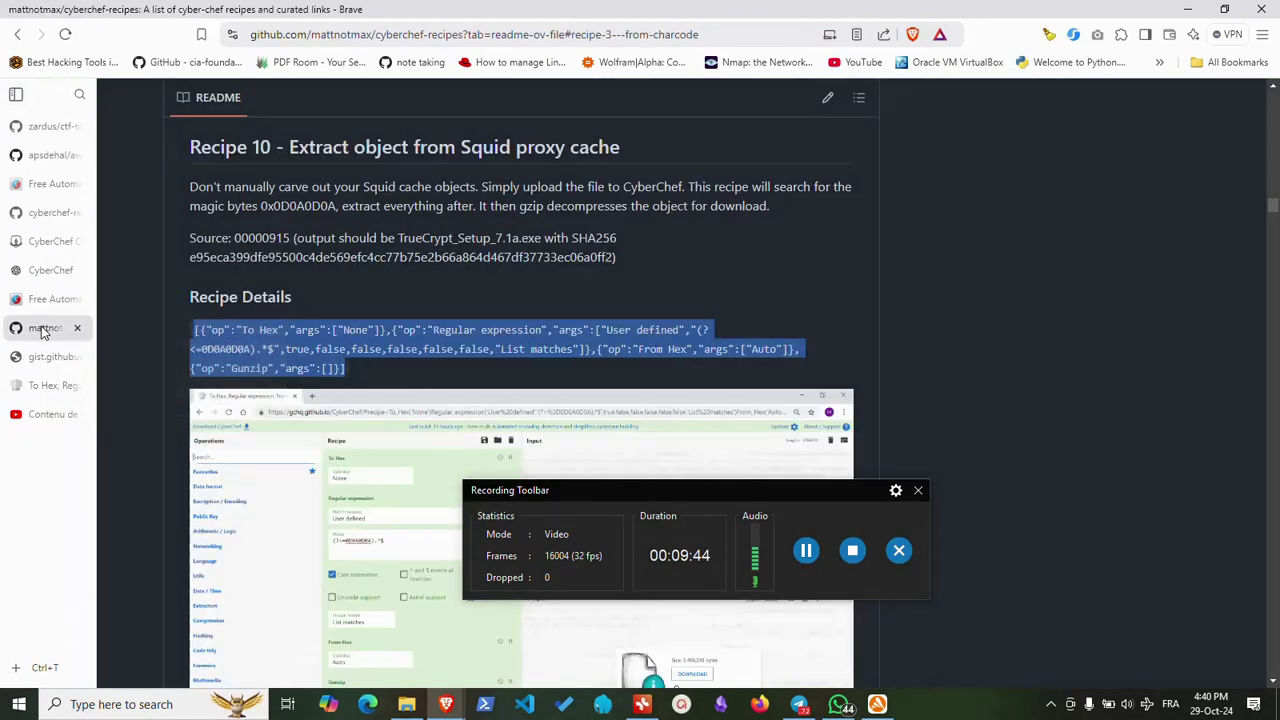
scroll(224, 335, "up", 1)
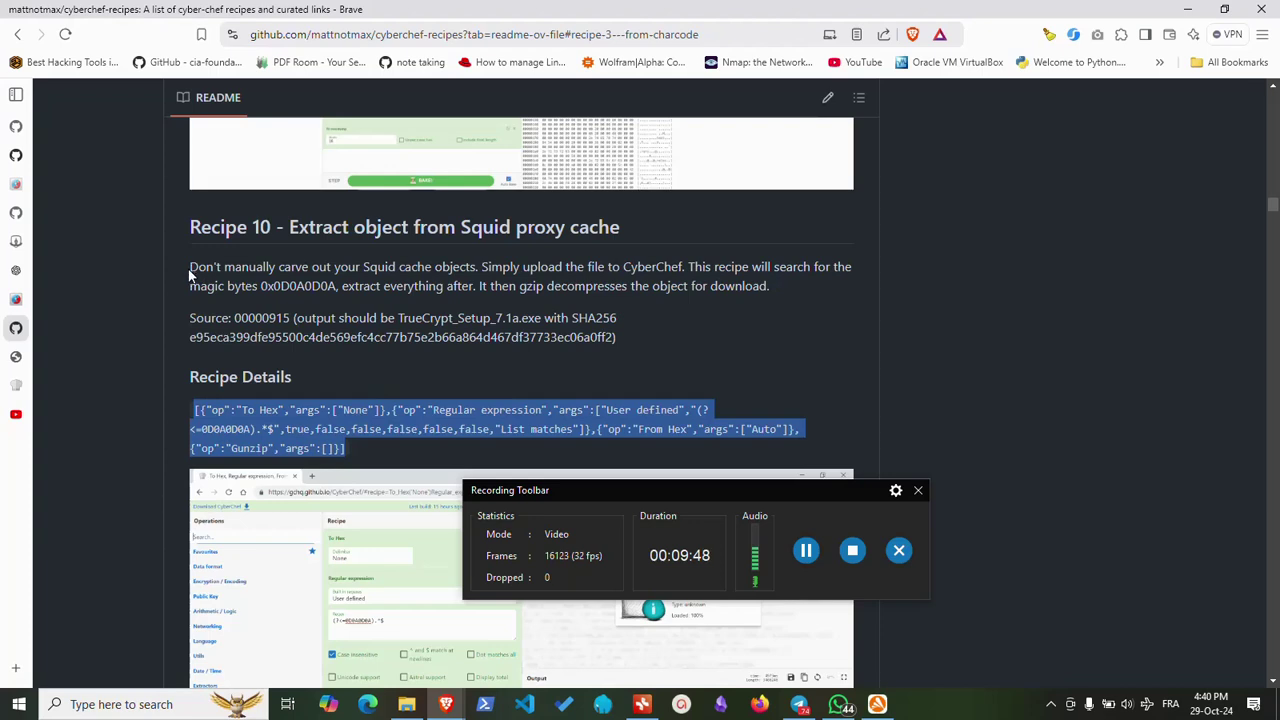
mouse_move(191, 266)
left_mouse_down()
mouse_move(782, 258)
mouse_move(177, 285)
mouse_move(508, 292)
left_mouse_up()
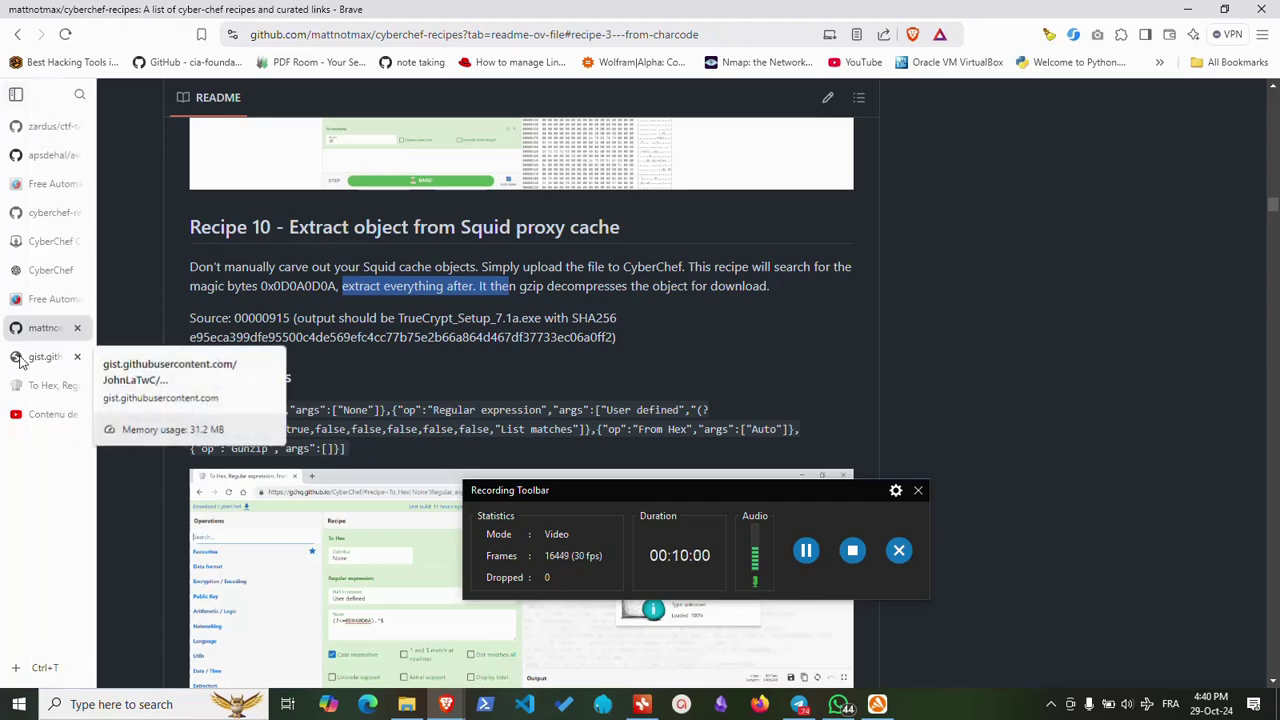
left_click(18, 357)
left_click(44, 275)
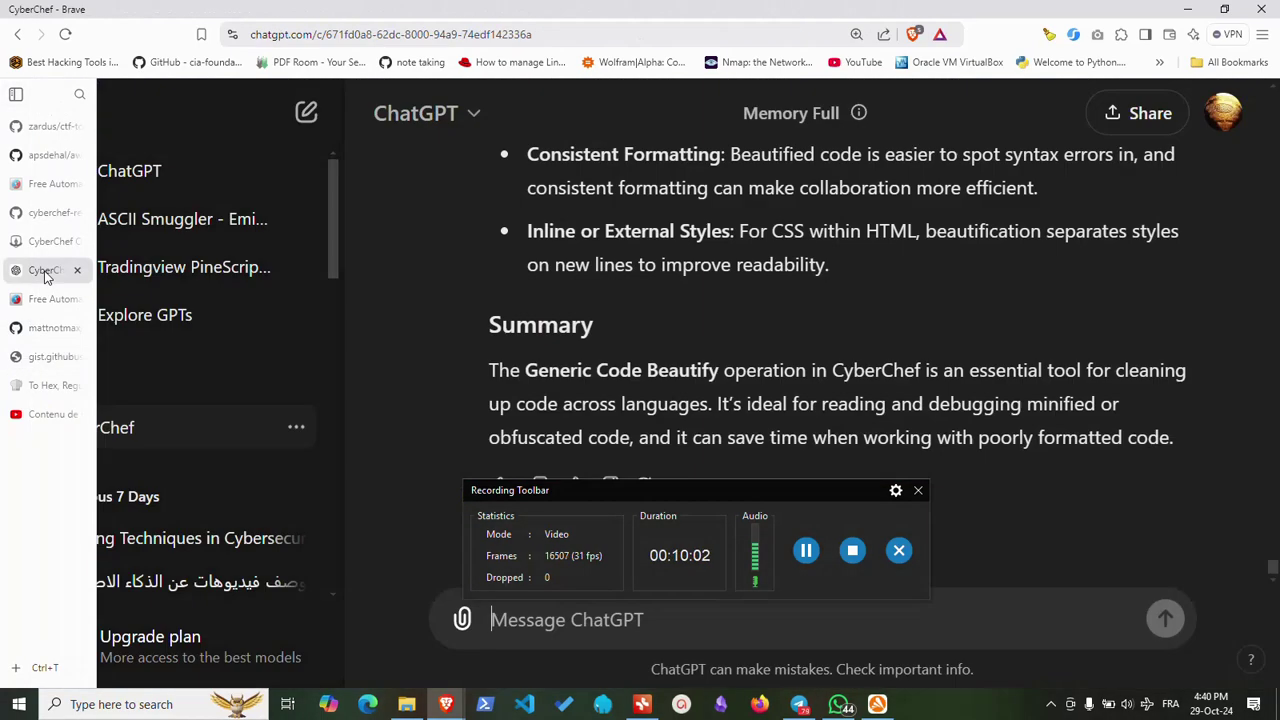
left_click(44, 385)
left_click(340, 359)
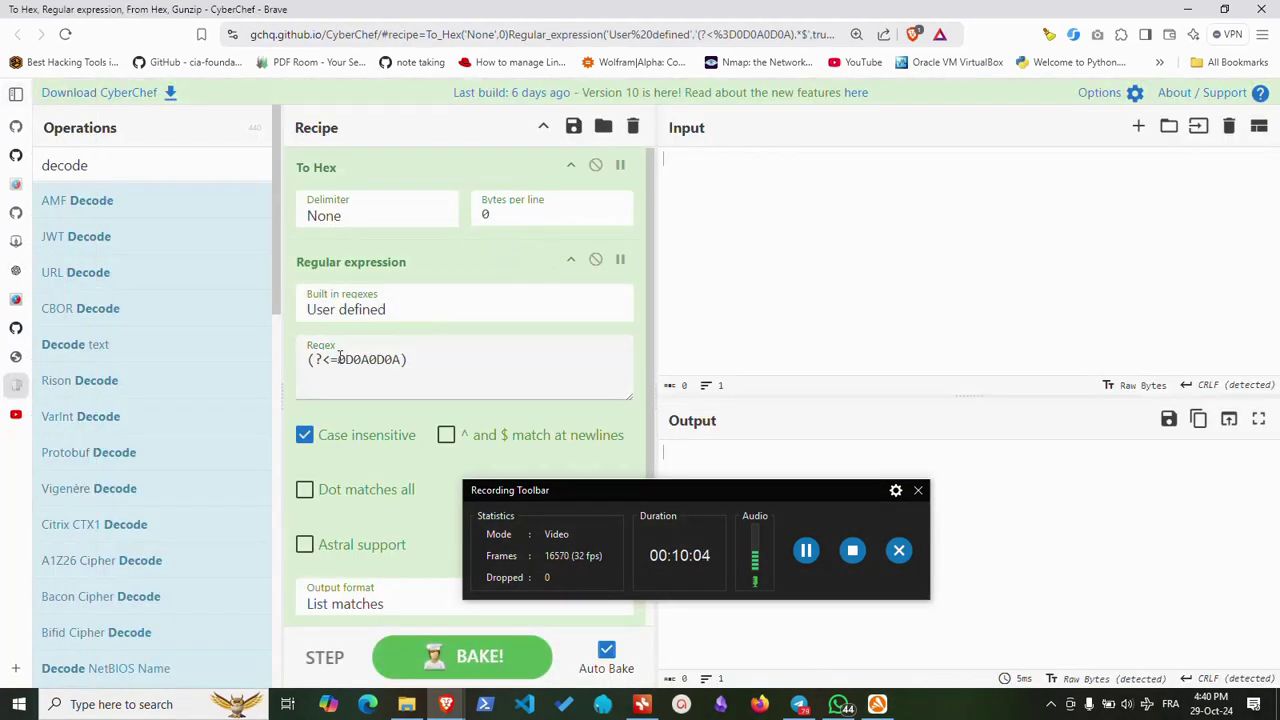
left_click_drag(323, 361, 389, 363)
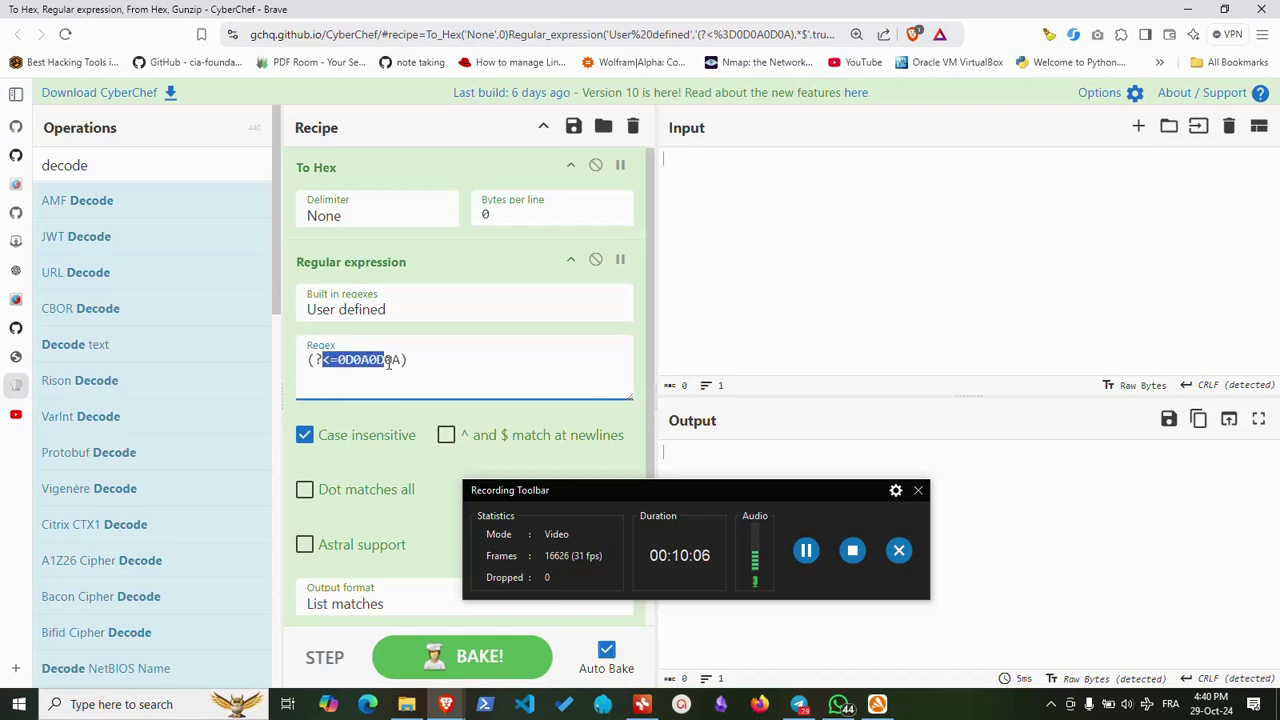
left_click(14, 357)
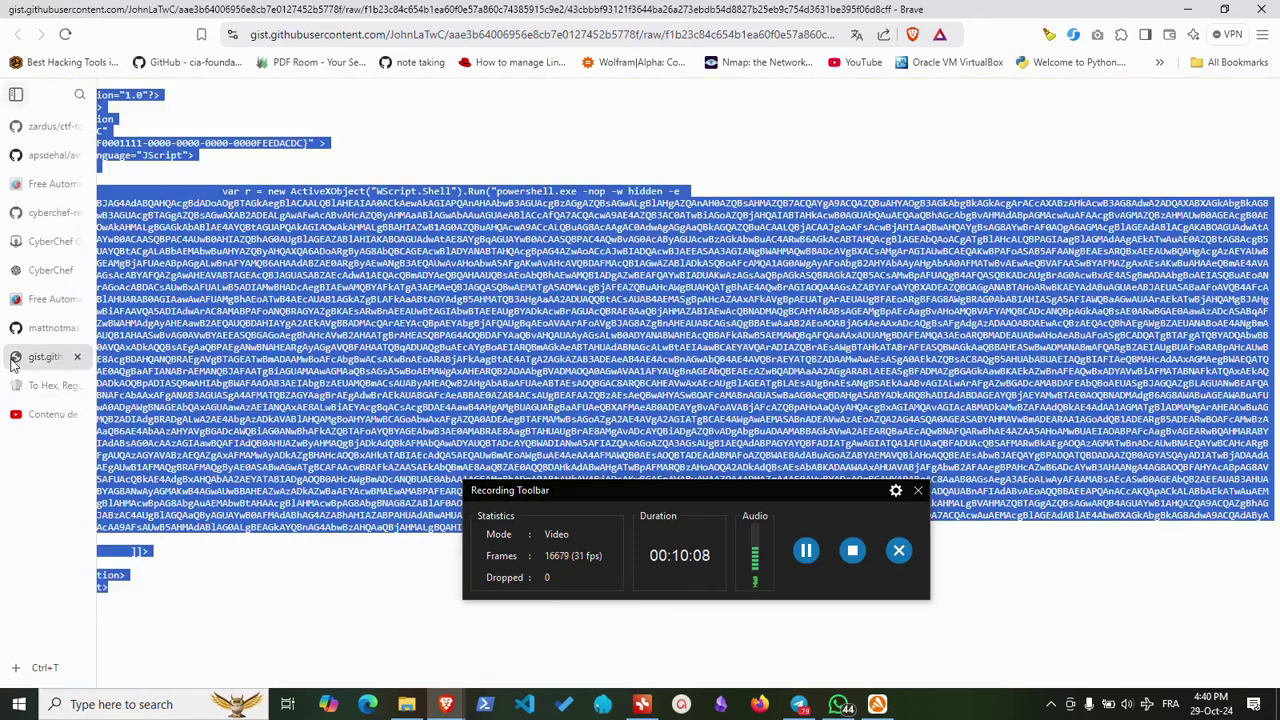
left_click(36, 328)
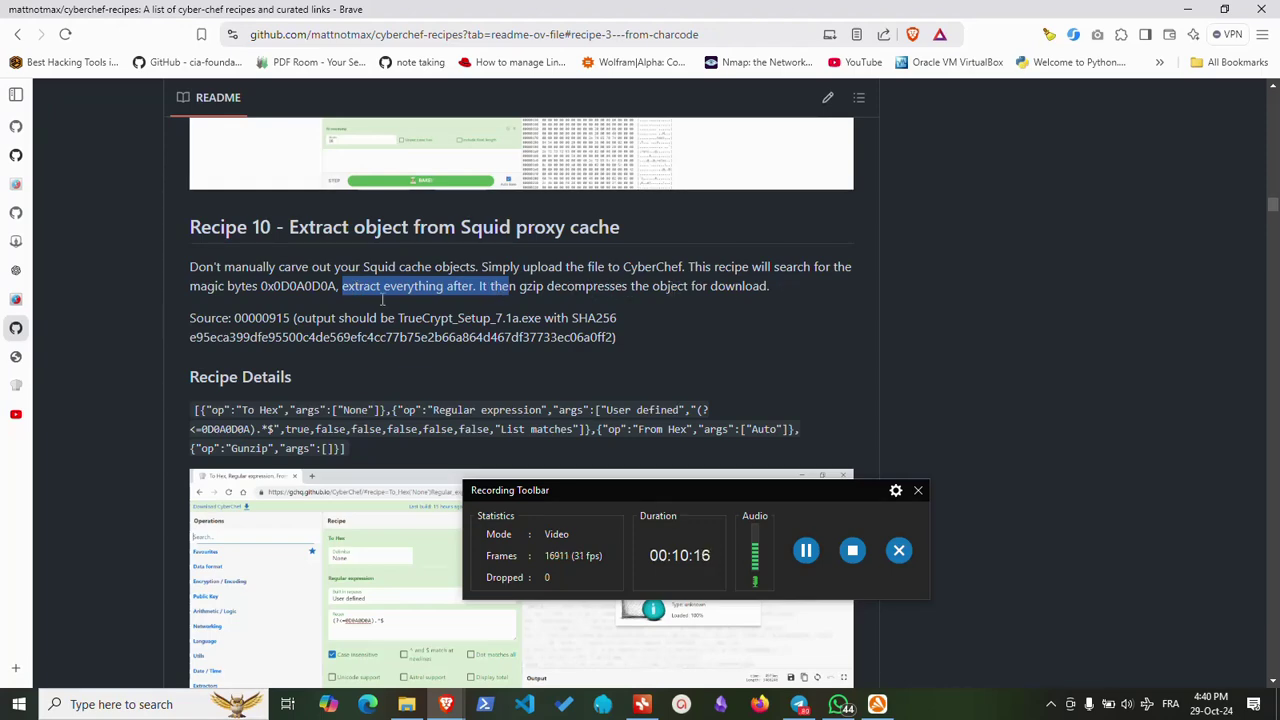
Copy Recipe 11's GPS-coordinates recipe JSON from the README, then empty the CyberChef recipe
scroll(251, 366, "down", 4)
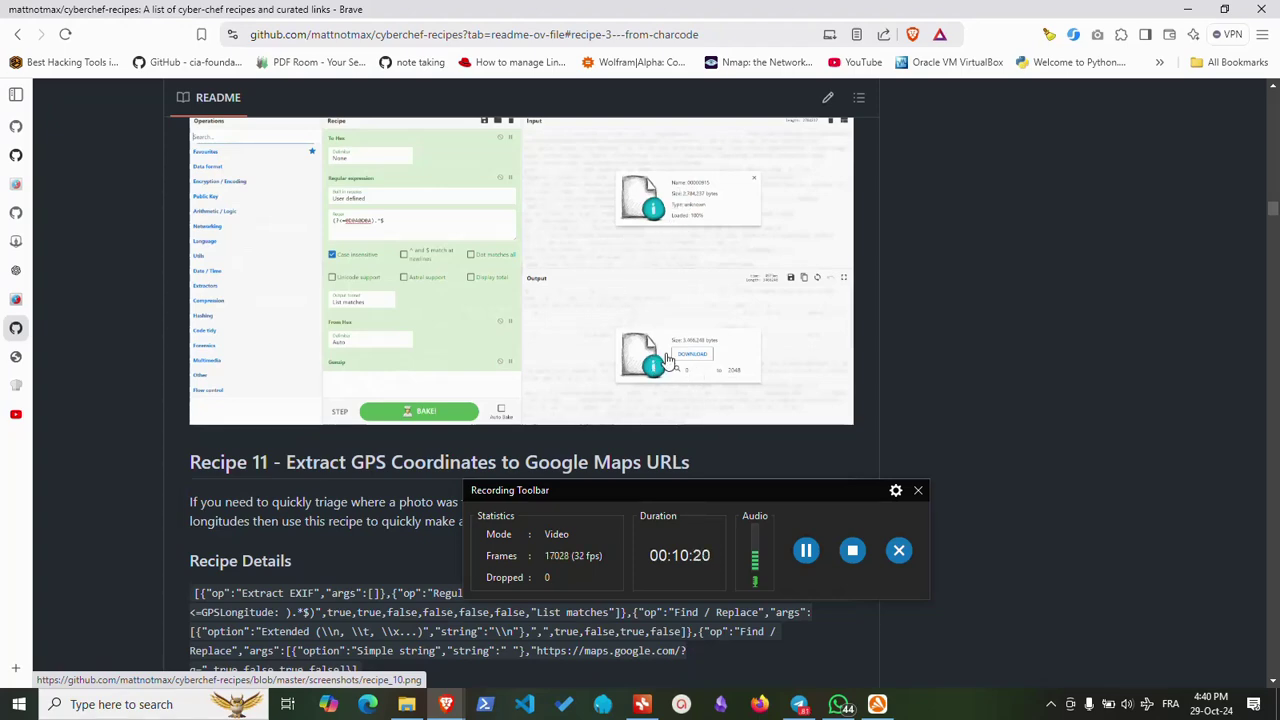
scroll(140, 297, "down", 2)
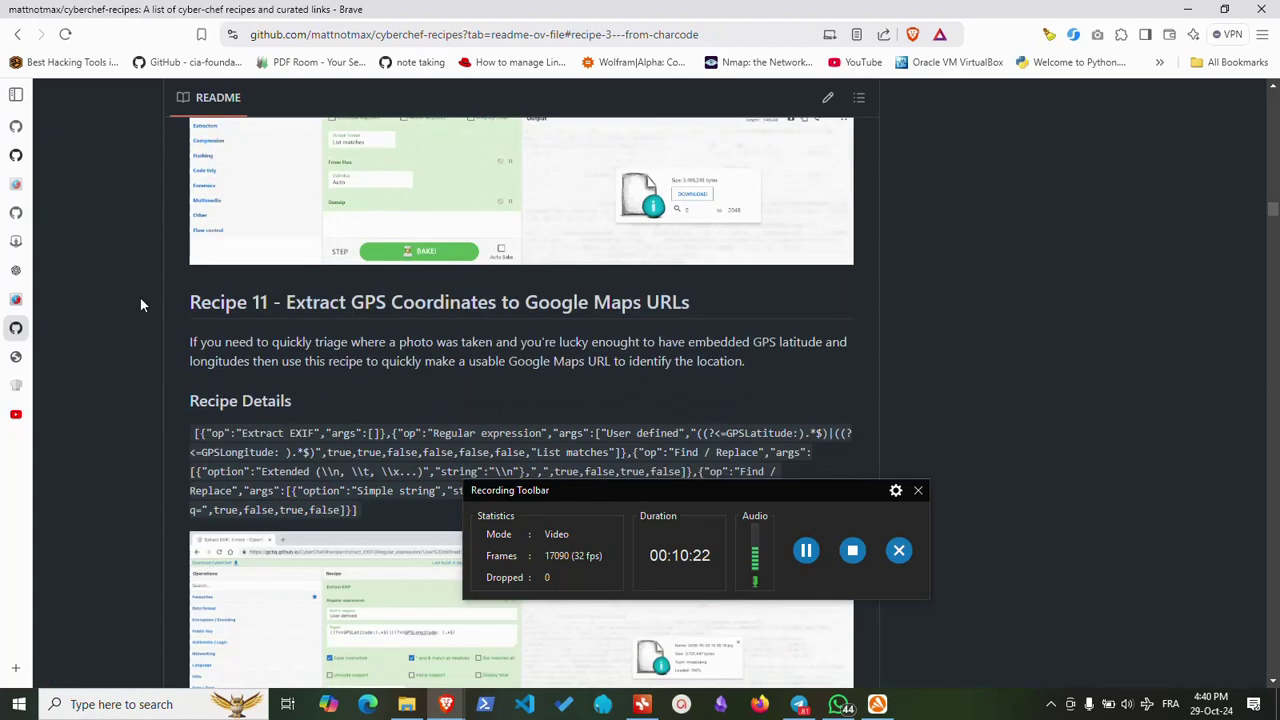
scroll(140, 298, "down", 1)
scroll(140, 298, "down", 1)
scroll(261, 213, "up", 1)
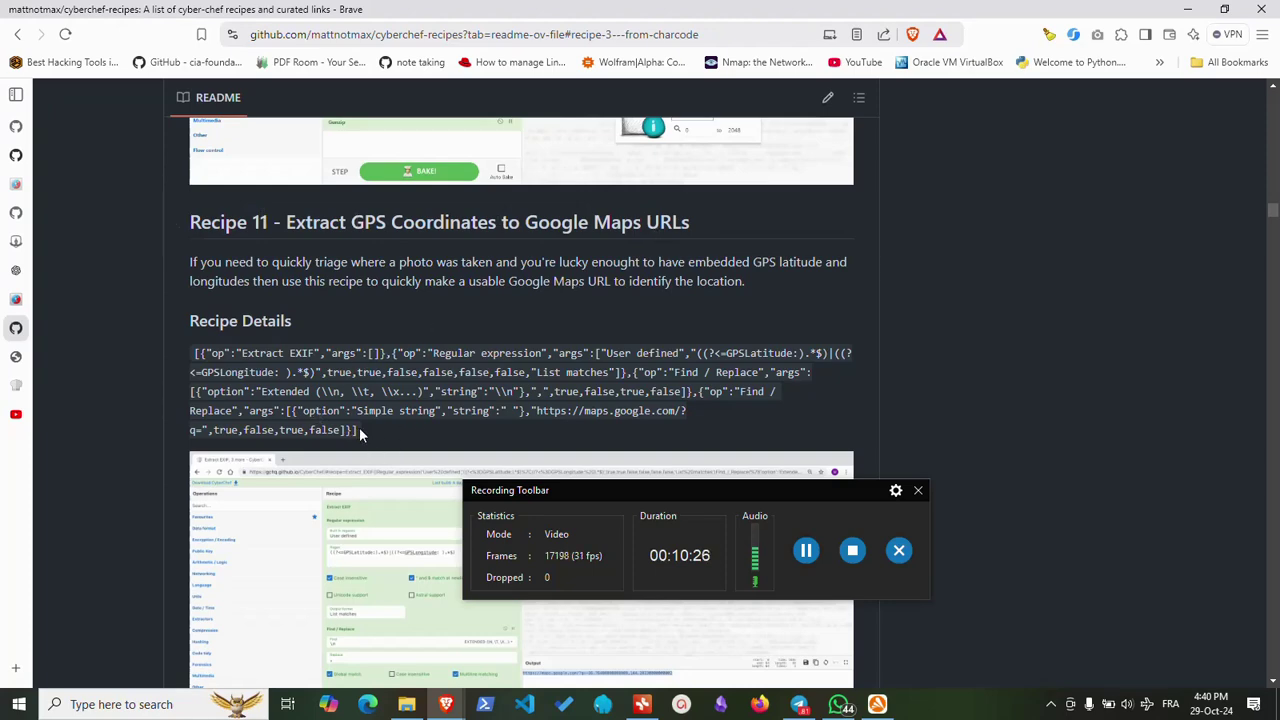
left_click_drag(360, 432, 192, 360)
right_click(257, 383)
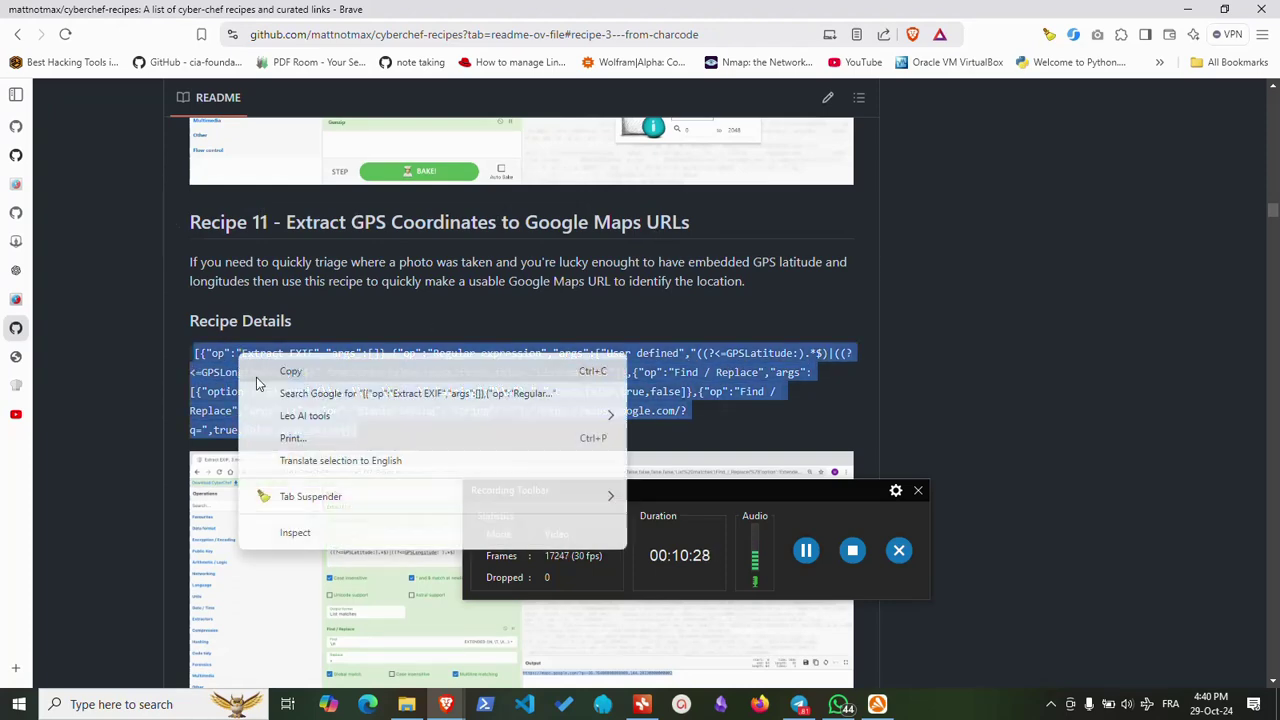
left_click(288, 371)
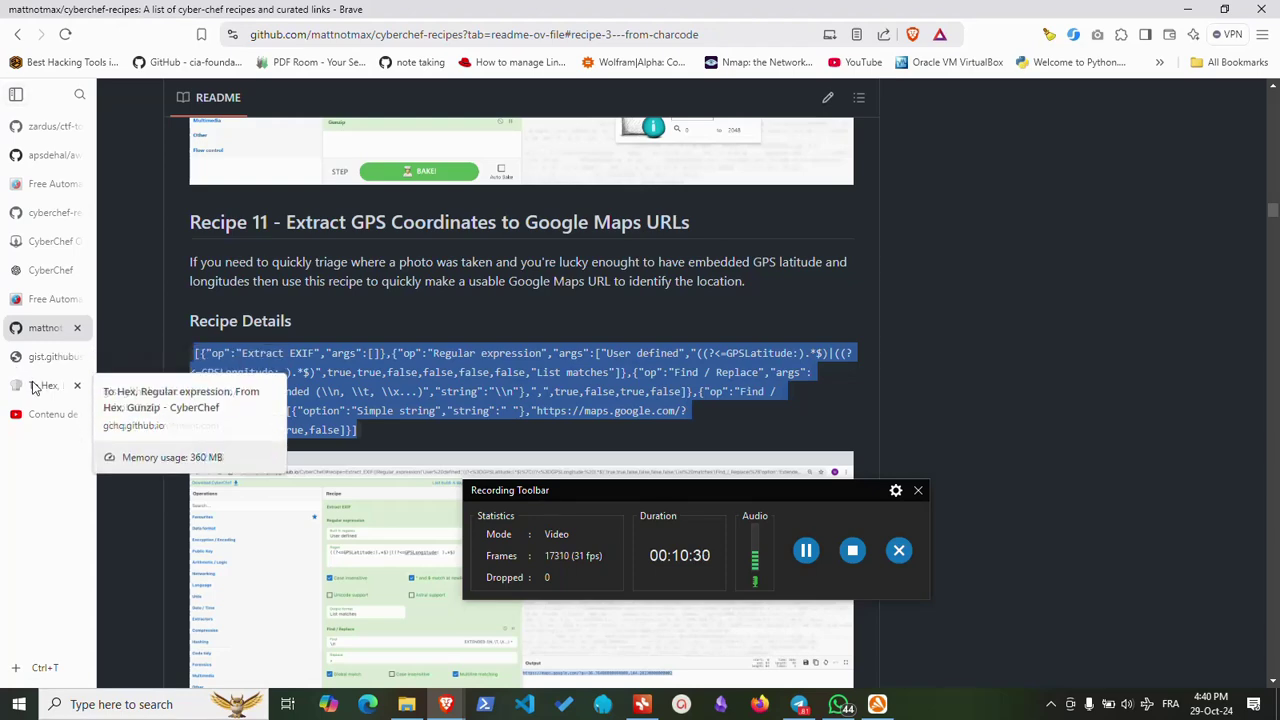
left_click(33, 387)
left_click(633, 126)
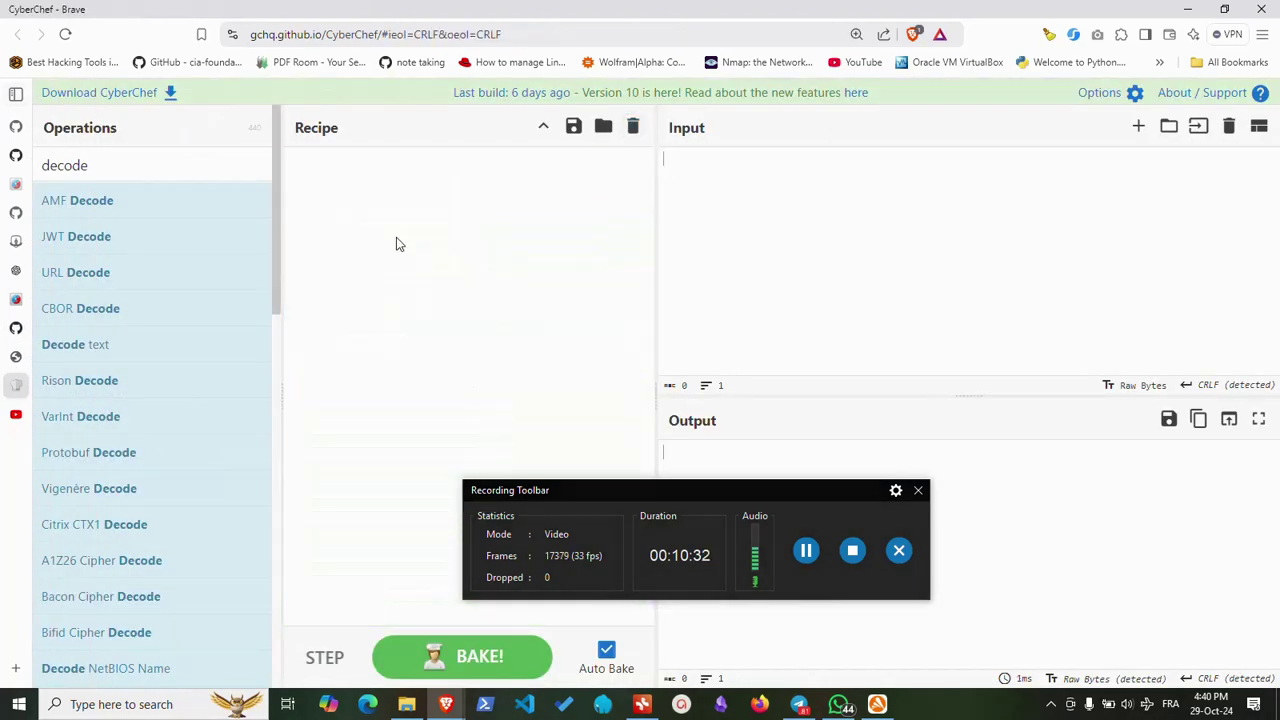
Load Recipe 11 (Extract EXIF, Regular expression, Find / Replace) from the pasted JSON and open a new tab
left_click(603, 126)
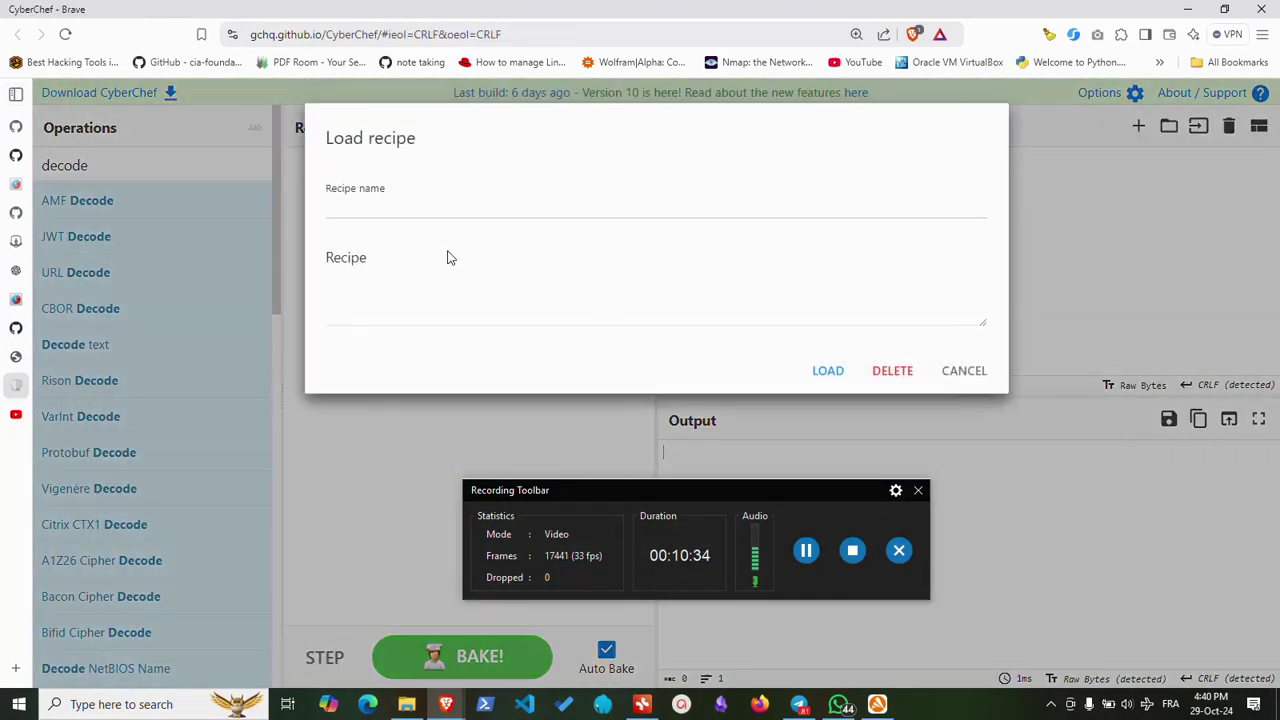
left_click(393, 295)
right_click(394, 309)
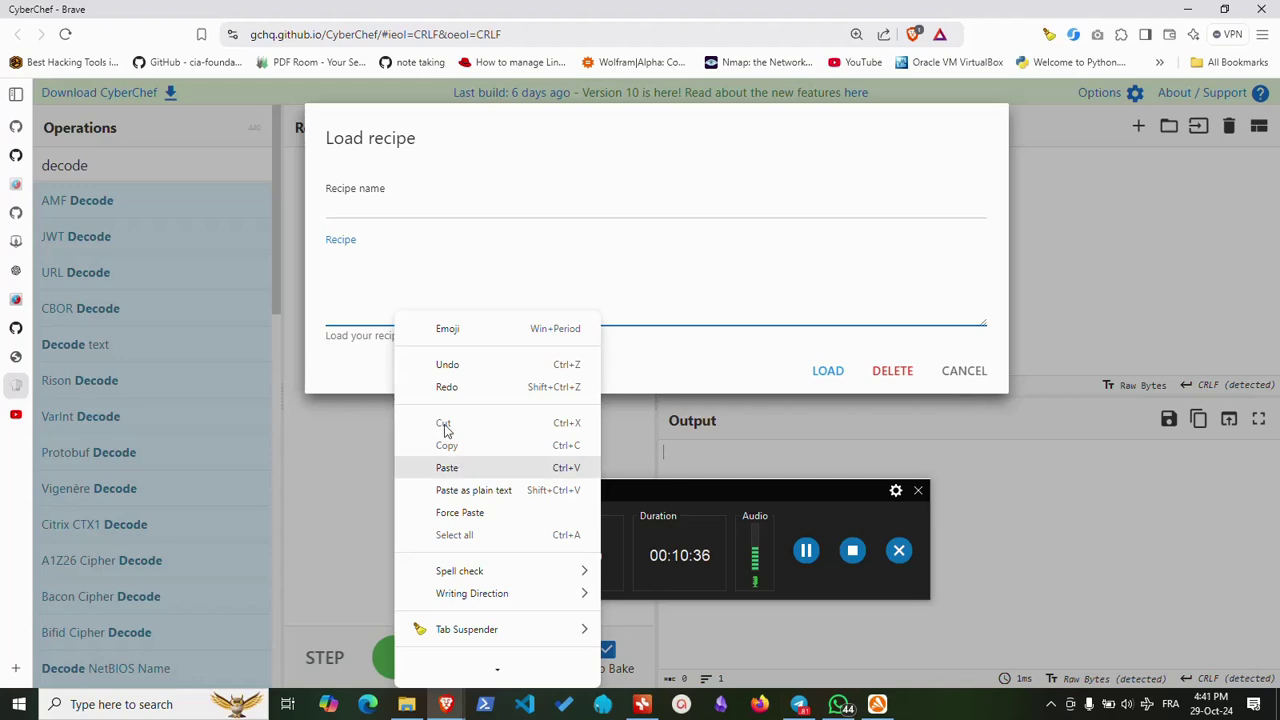
left_click(457, 468)
left_click(828, 371)
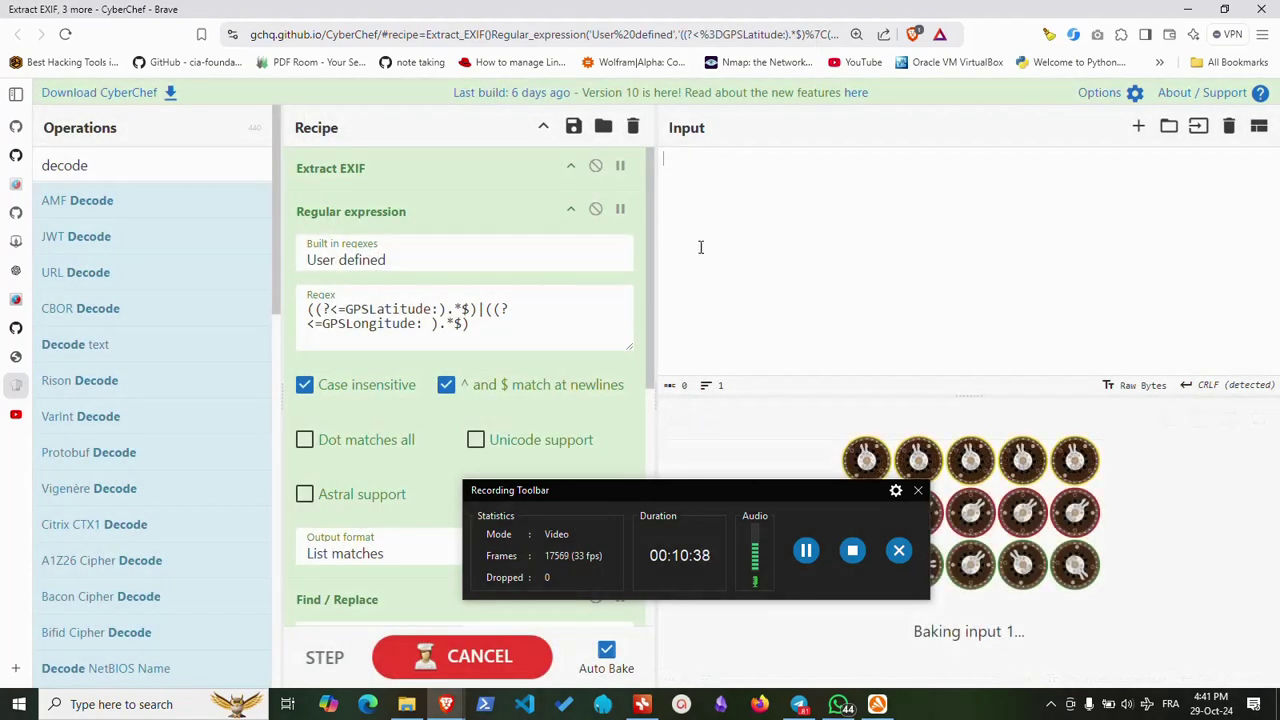
left_click(15, 667)
left_click(443, 34)
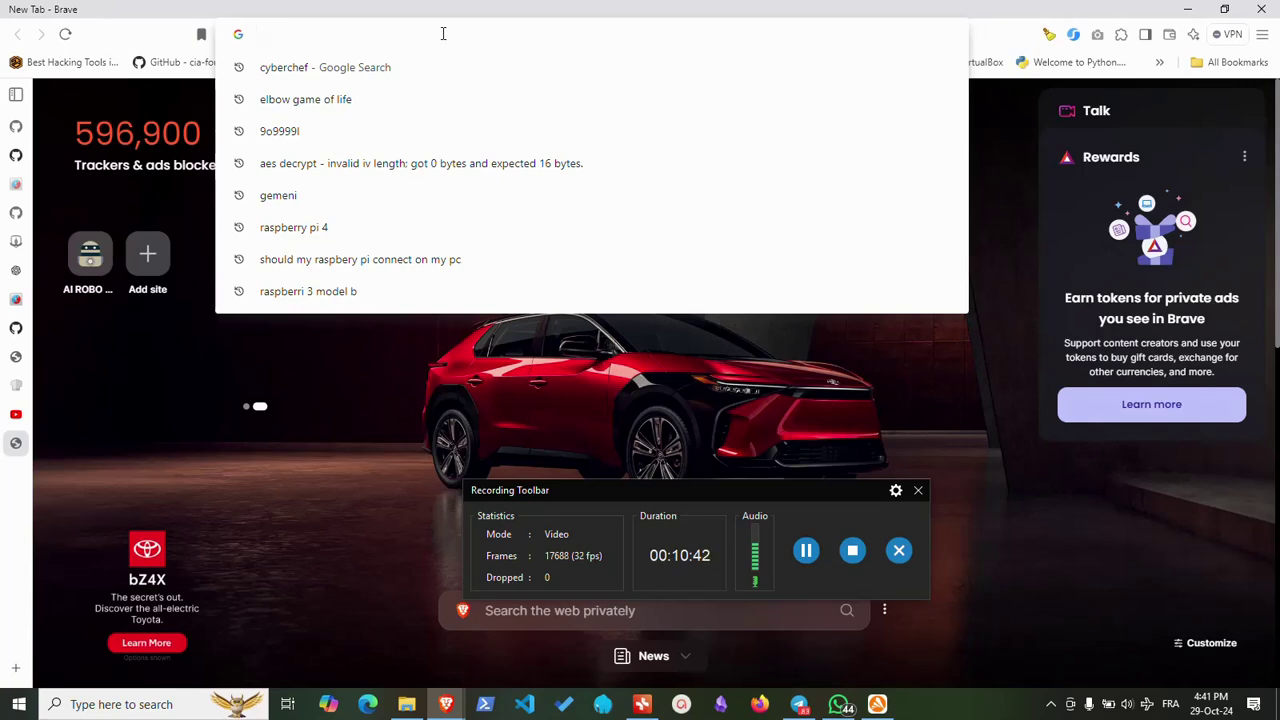
Open Google Maps at 74.002381, -171.6275145, copy its address, and return to CyberChef
key("ctrl+v")
key("Return")
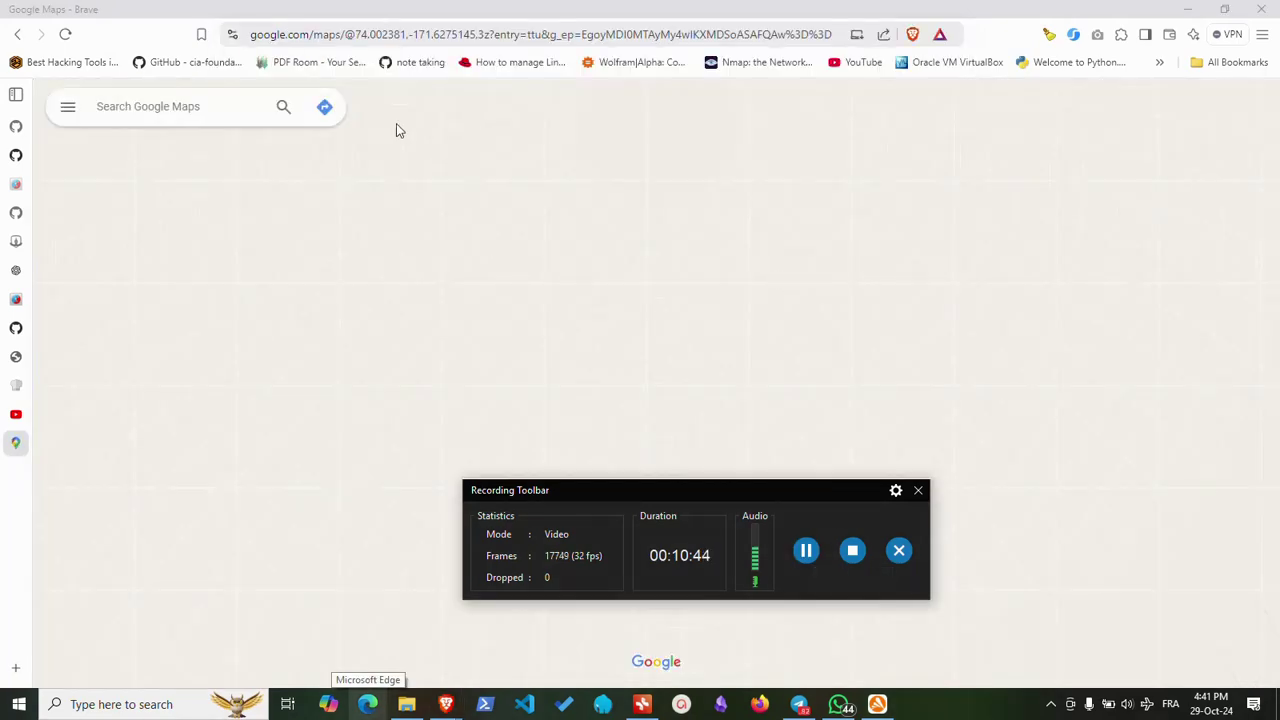
right_click(337, 33)
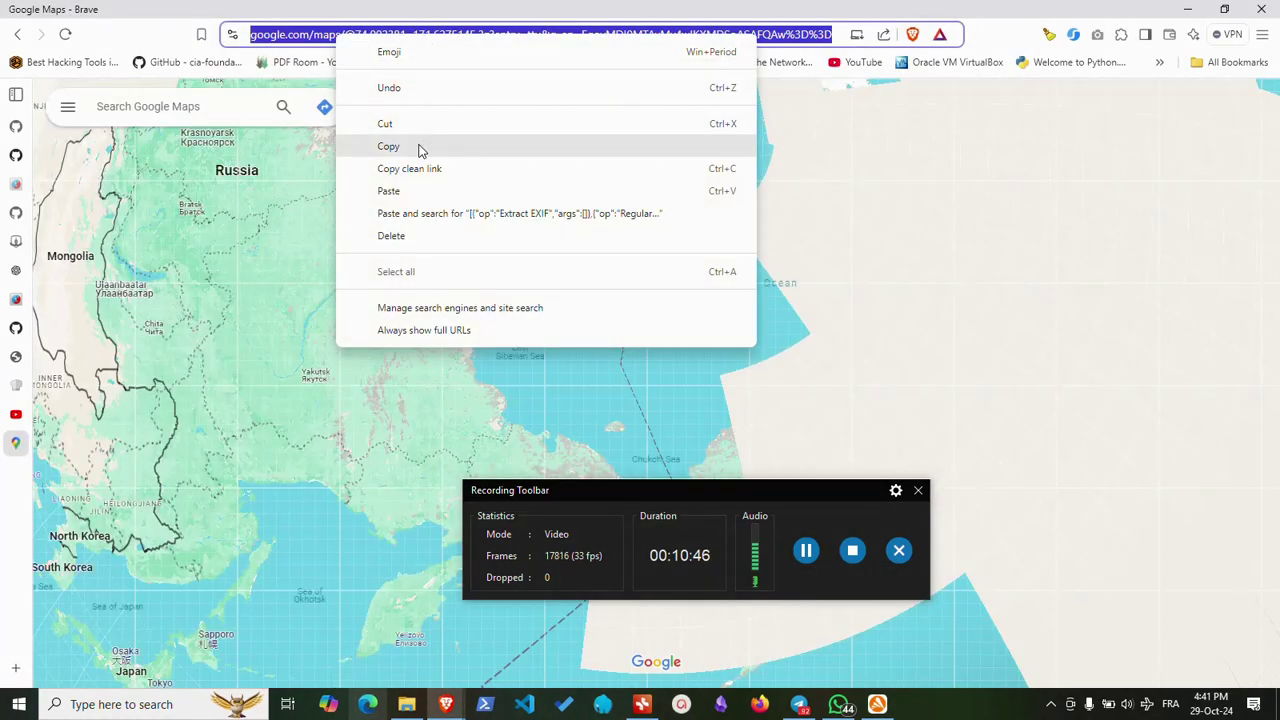
left_click(417, 149)
mouse_move(8, 365)
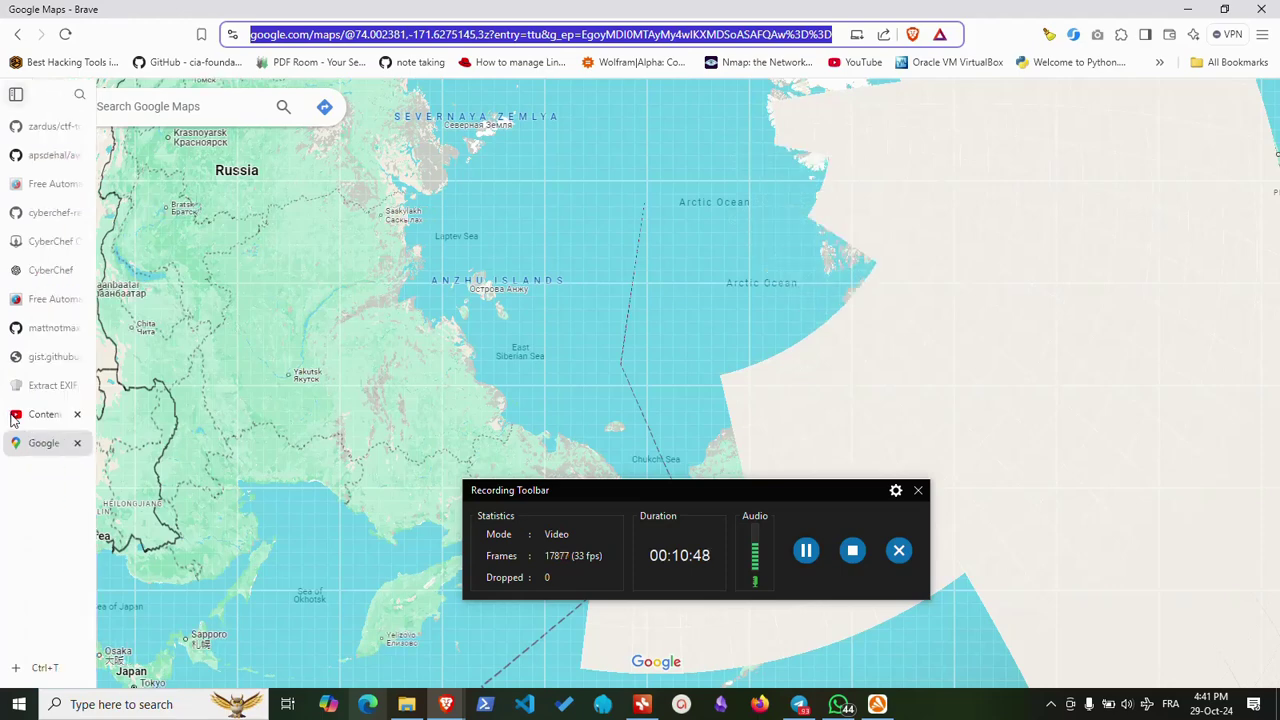
left_click(40, 385)
Paste the Google Maps link as input, delete it, and bring in Kac.jpg instead
right_click(898, 236)
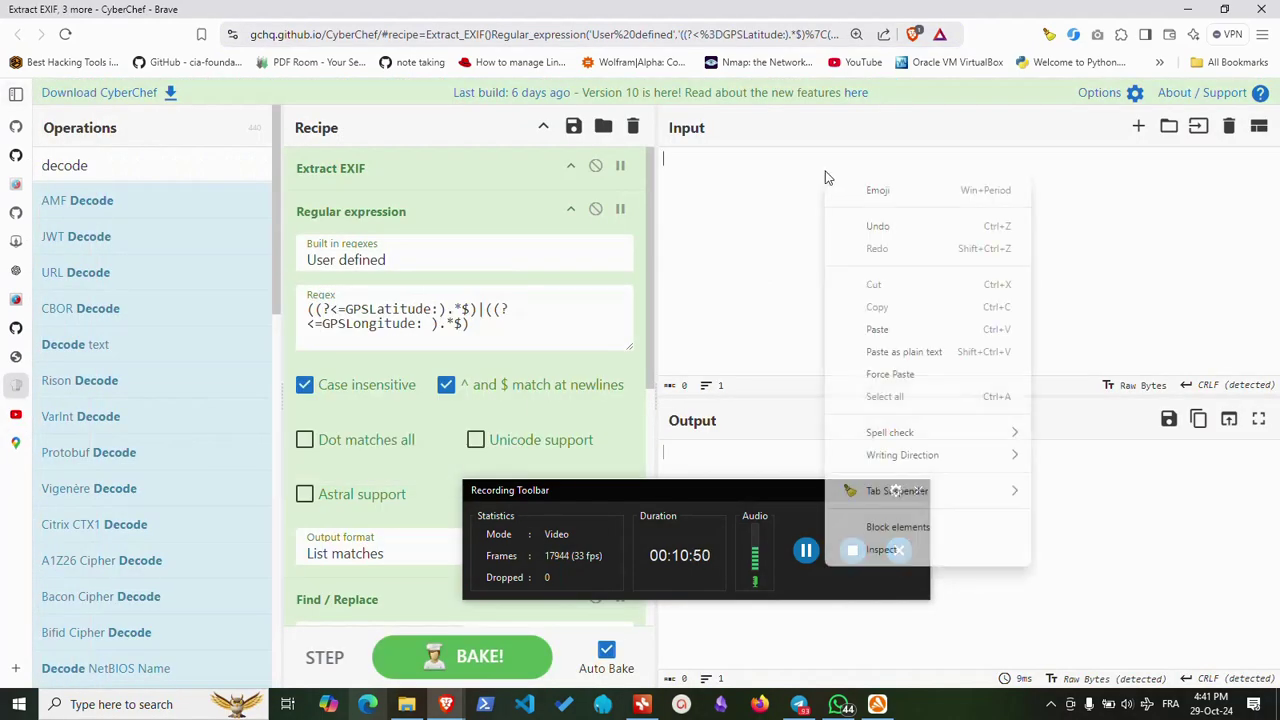
left_click(879, 329)
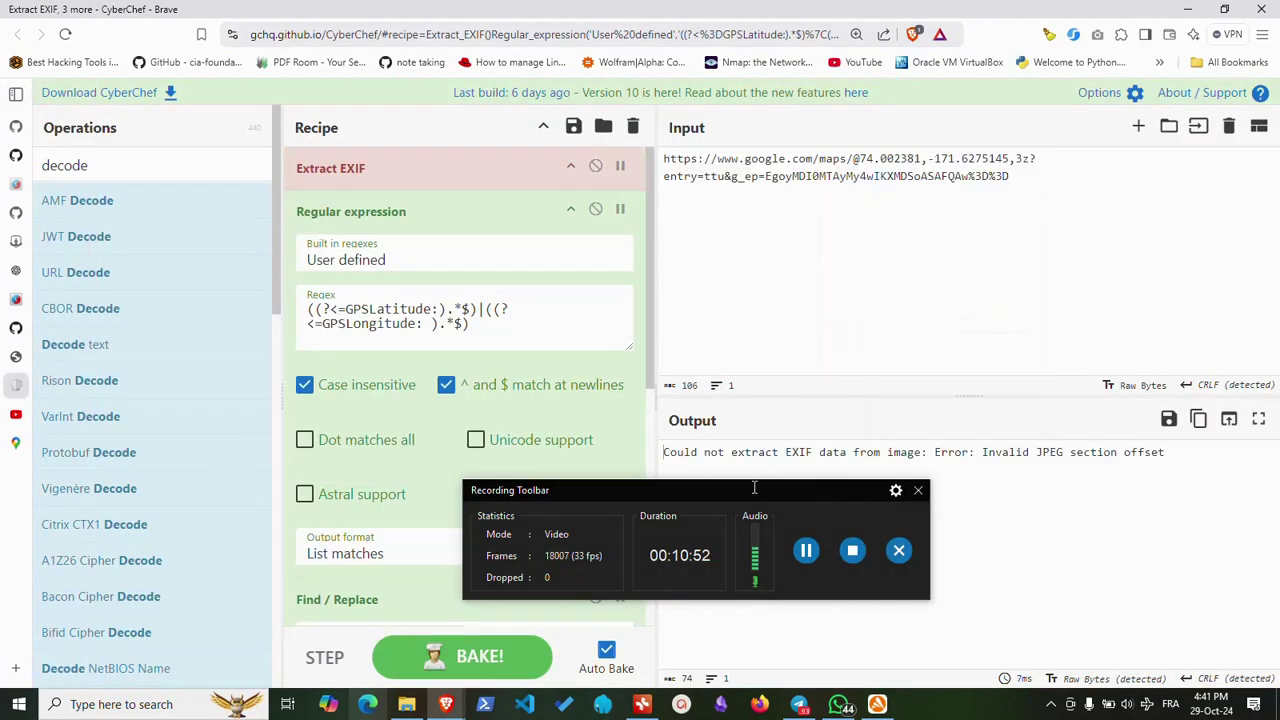
left_click_drag(754, 487, 898, 288)
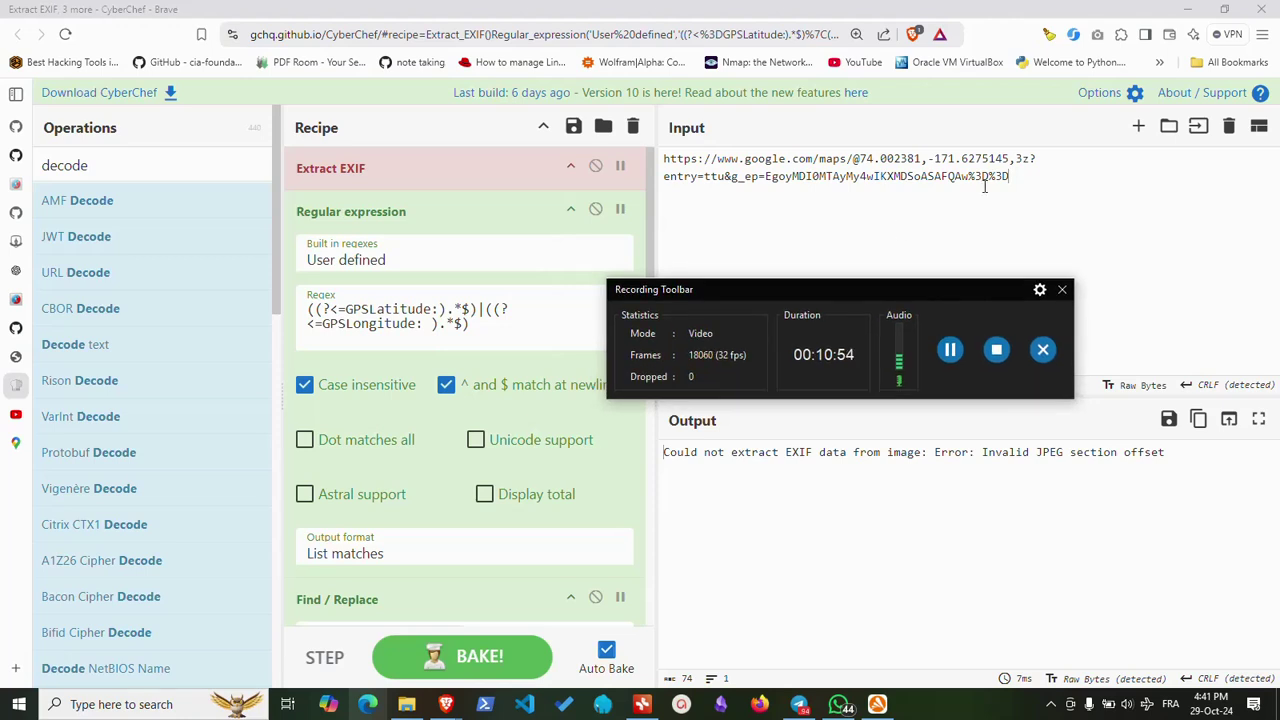
key("ctrl+a")
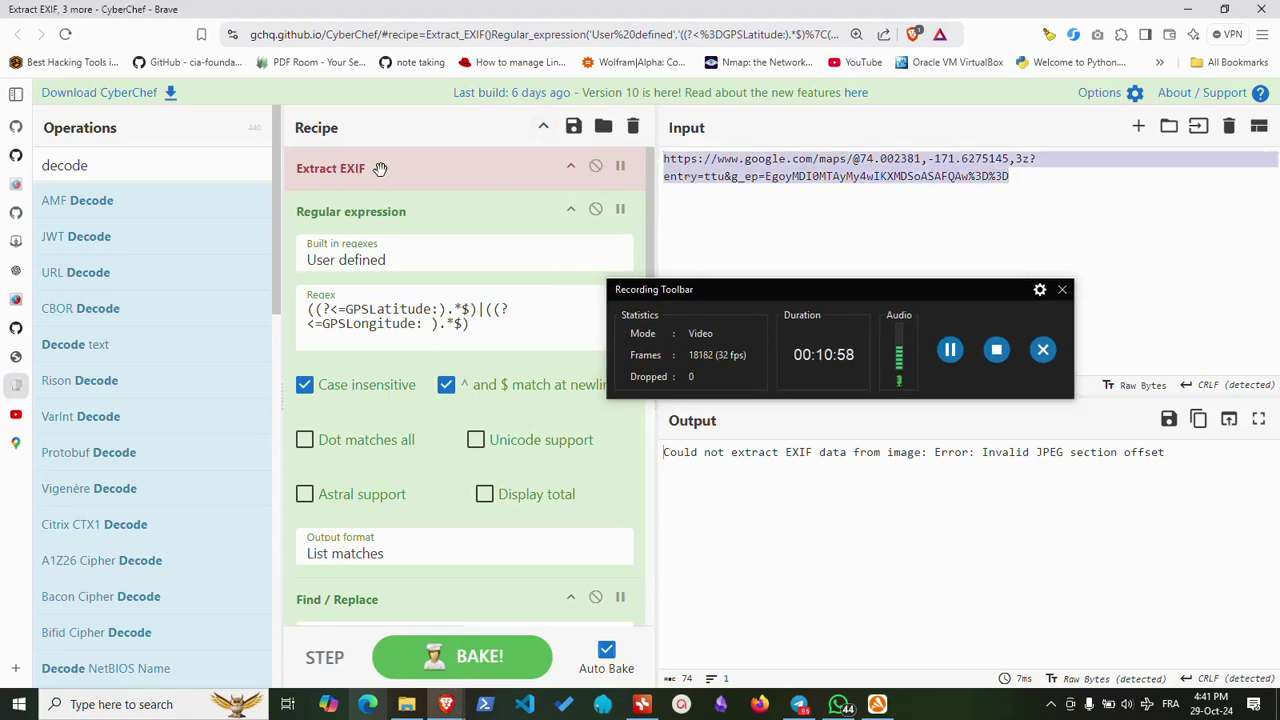
left_click(1045, 170)
key("ctrl+a")
left_click(1014, 176)
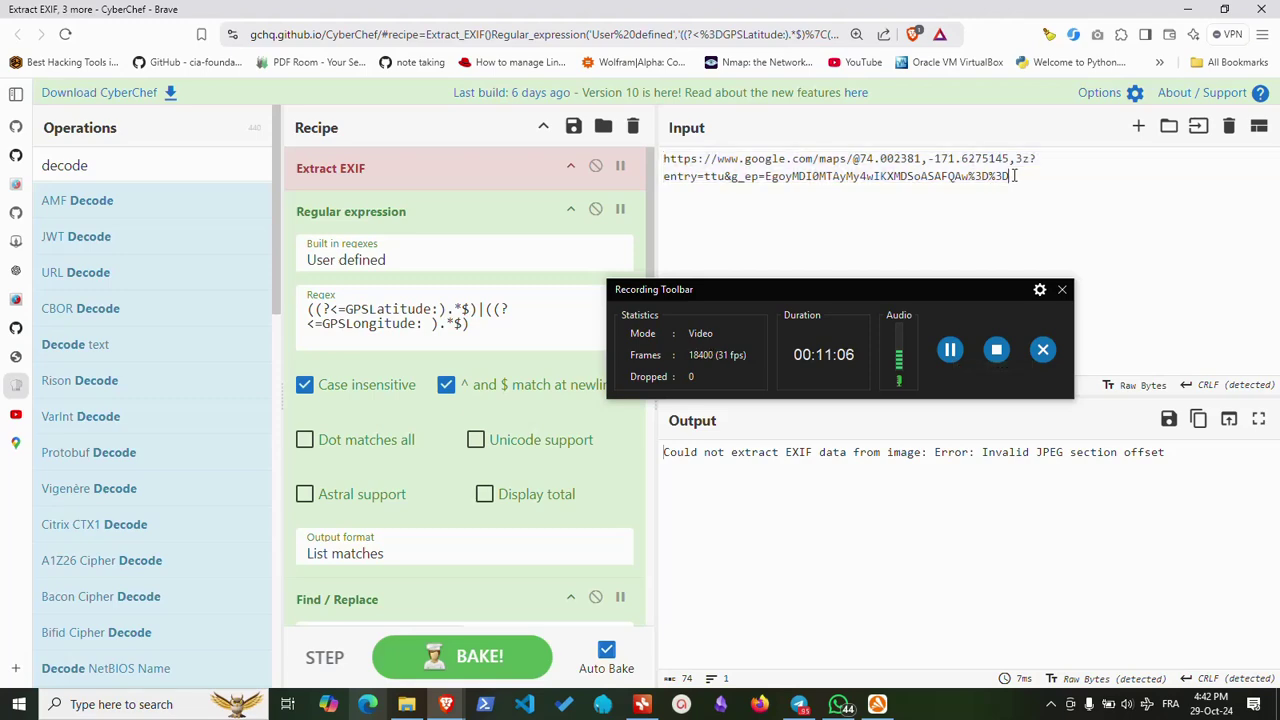
key("ctrl+a")
key("BackSpace")
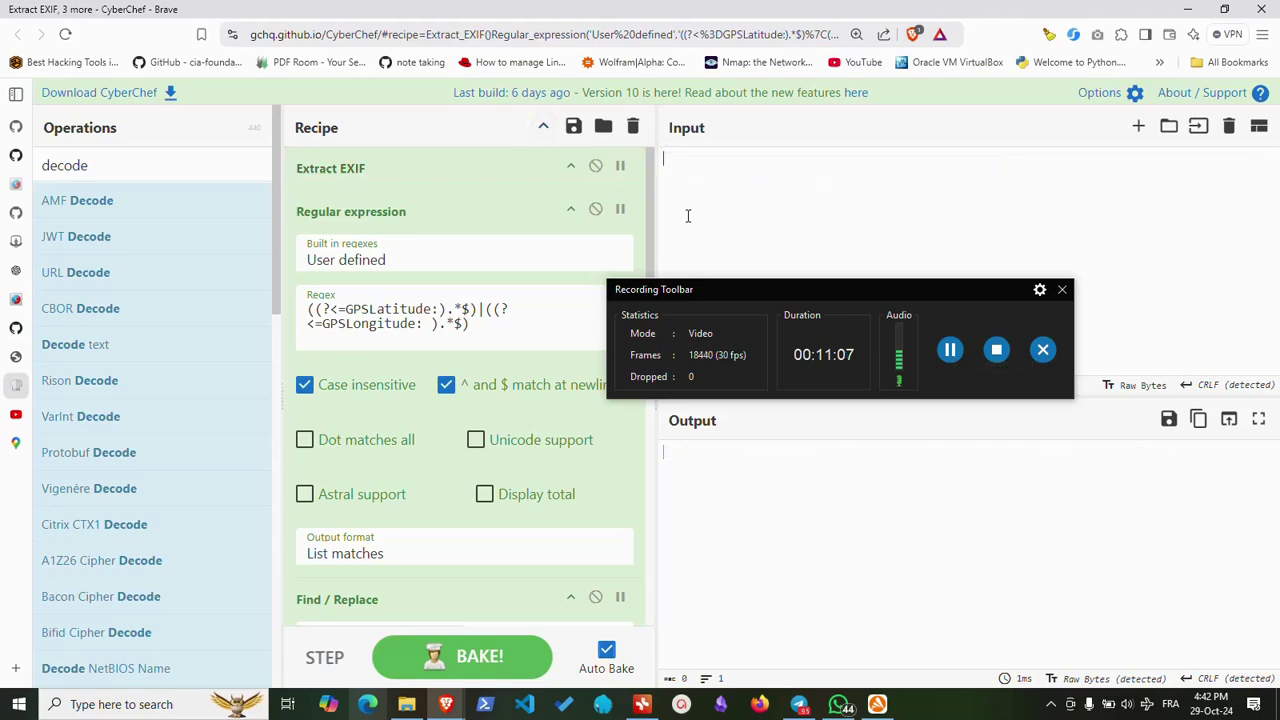
key("ctrl+z")
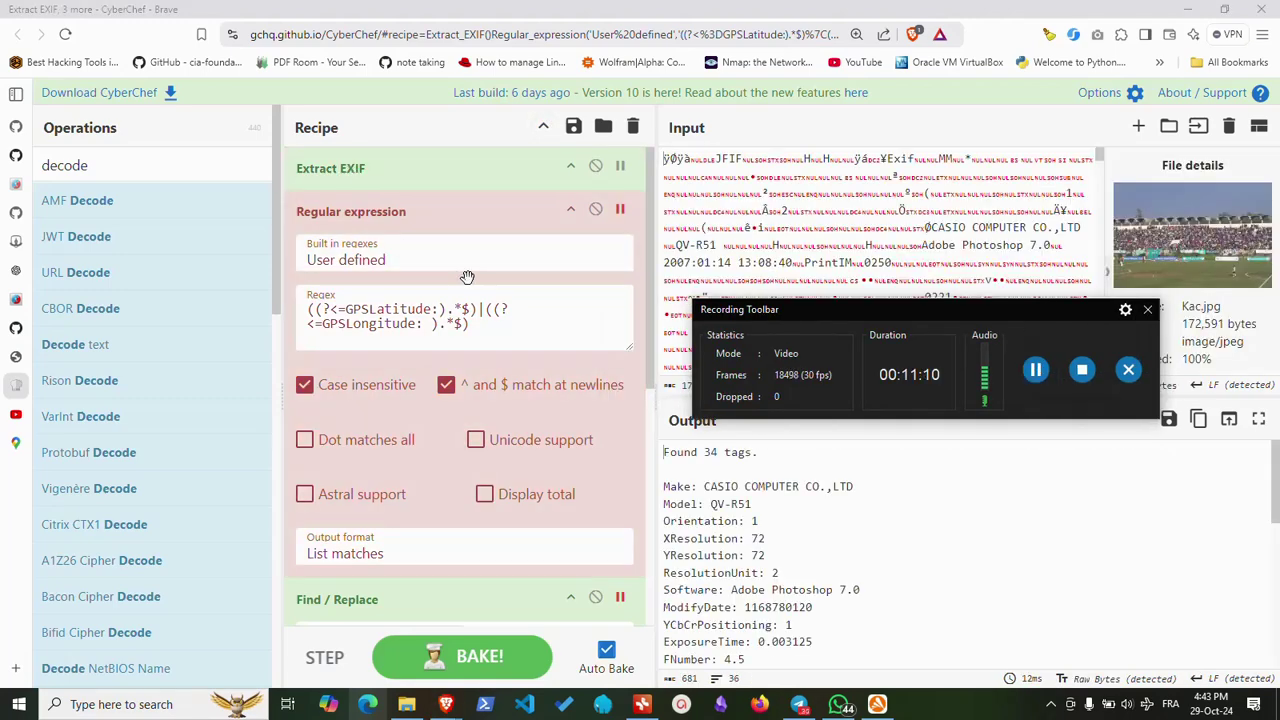
Compare the Kac.jpg EXIF tags with the GPSLatitude and GPSLongitude terms in the regex
scroll(741, 535, "down", 3)
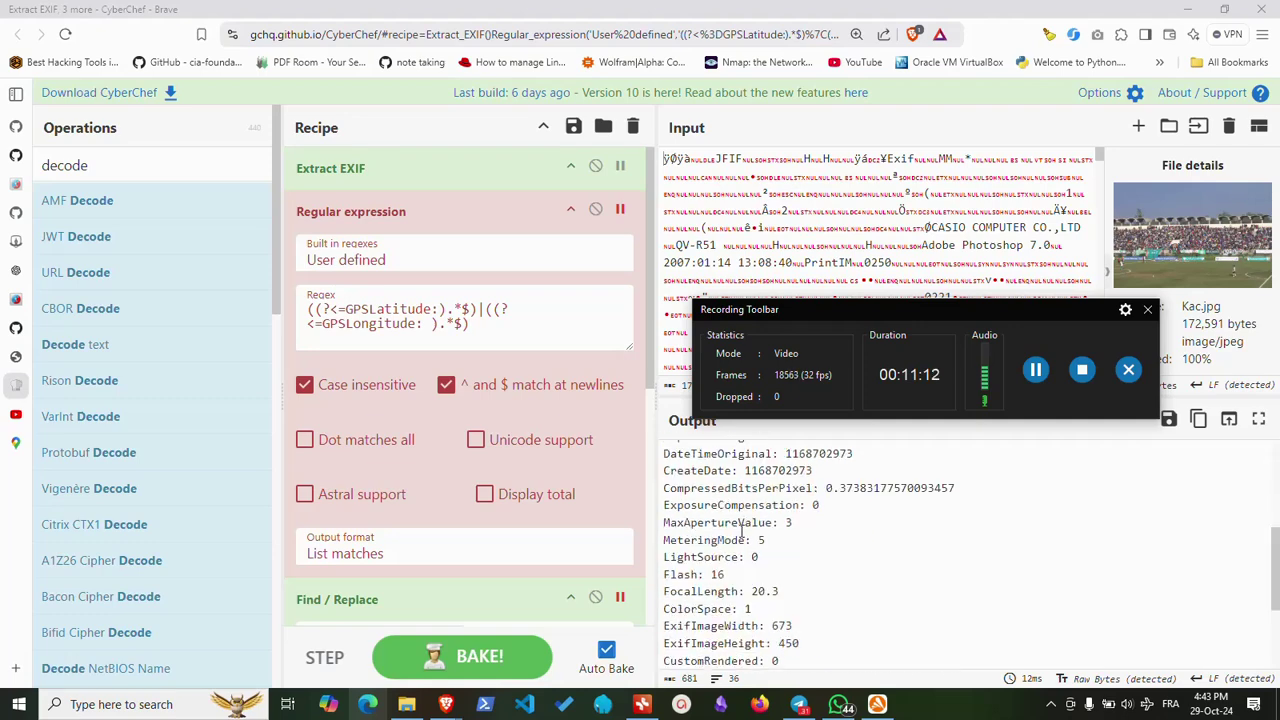
scroll(741, 535, "down", 1)
scroll(741, 535, "down", 1)
scroll(741, 535, "up", 3)
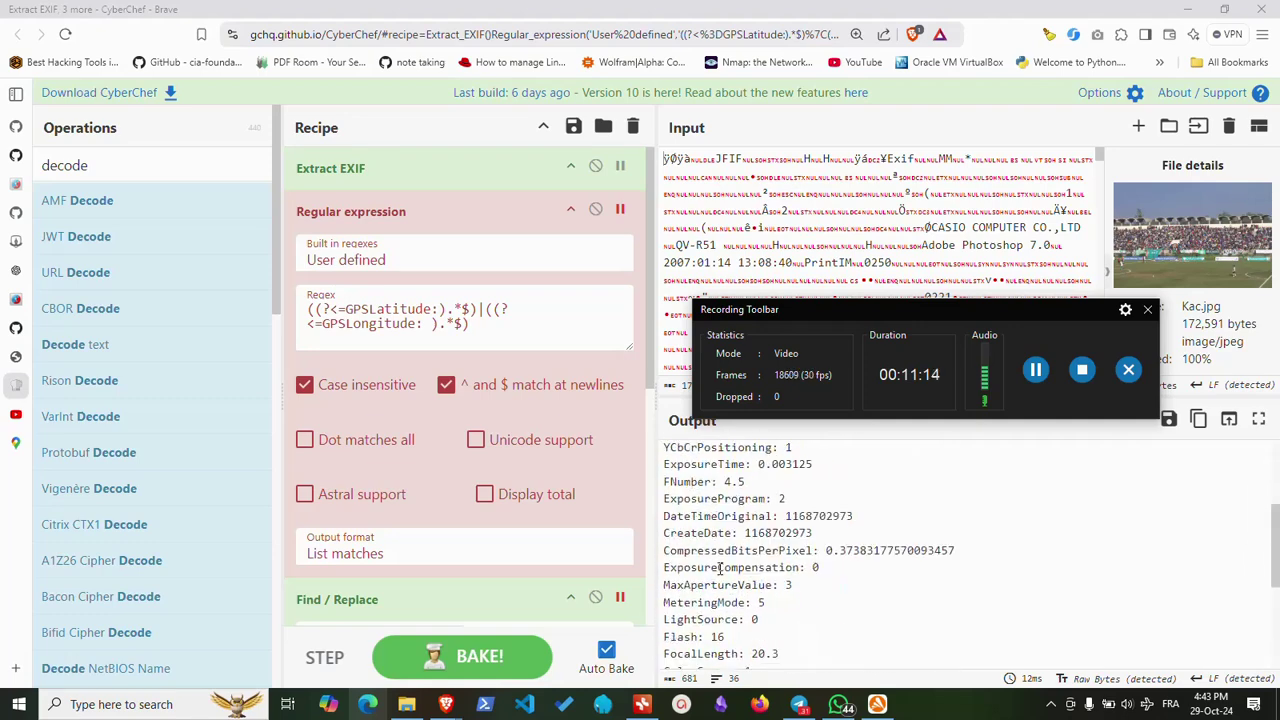
scroll(725, 560, "up", 2)
scroll(712, 485, "down", 3)
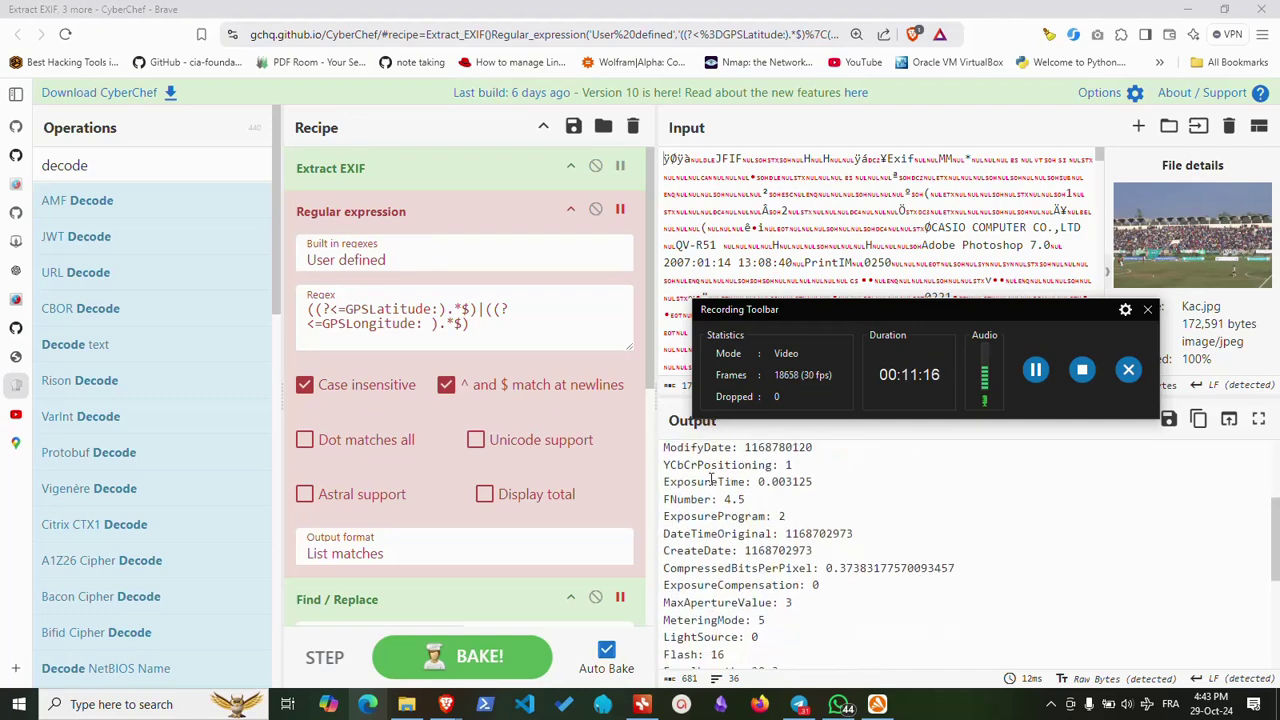
scroll(709, 470, "up", 3)
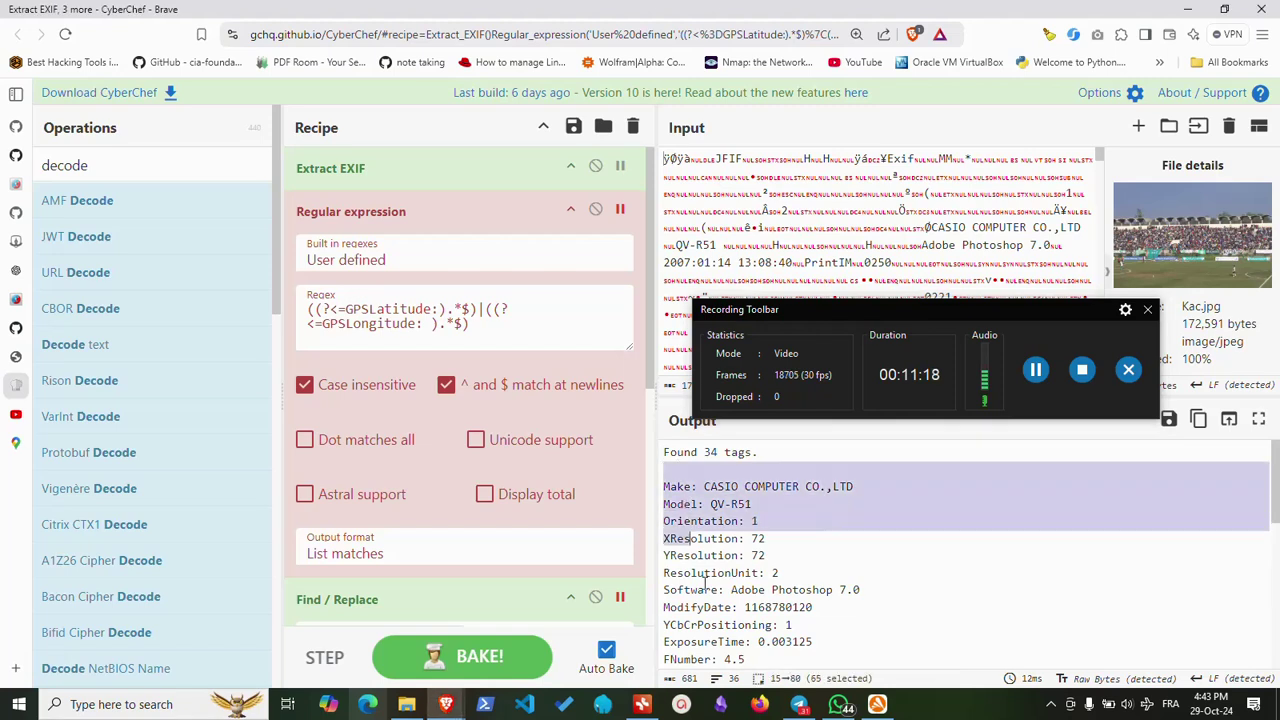
left_click_drag(675, 468, 718, 625)
left_click_drag(345, 309, 424, 310)
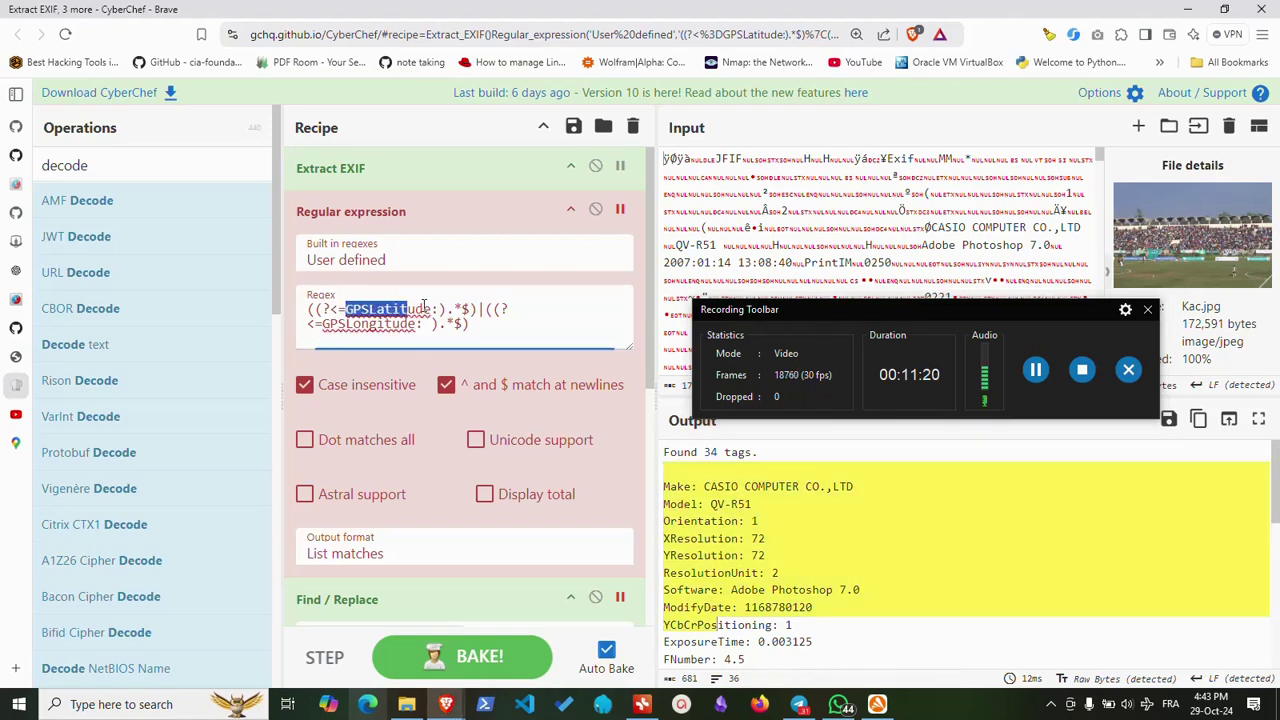
left_click_drag(322, 324, 419, 323)
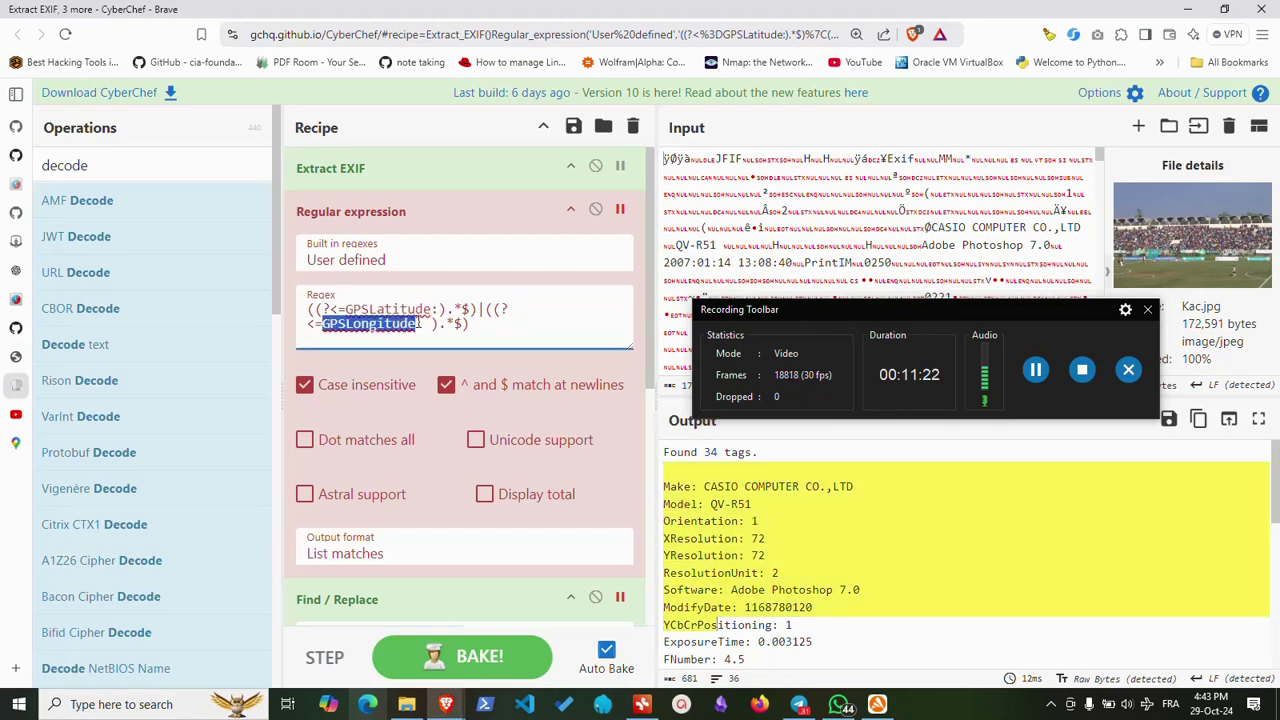
Examine the Find / Replace step and its maps.google.com/?q= replacement link
scroll(400, 333, "down", 2)
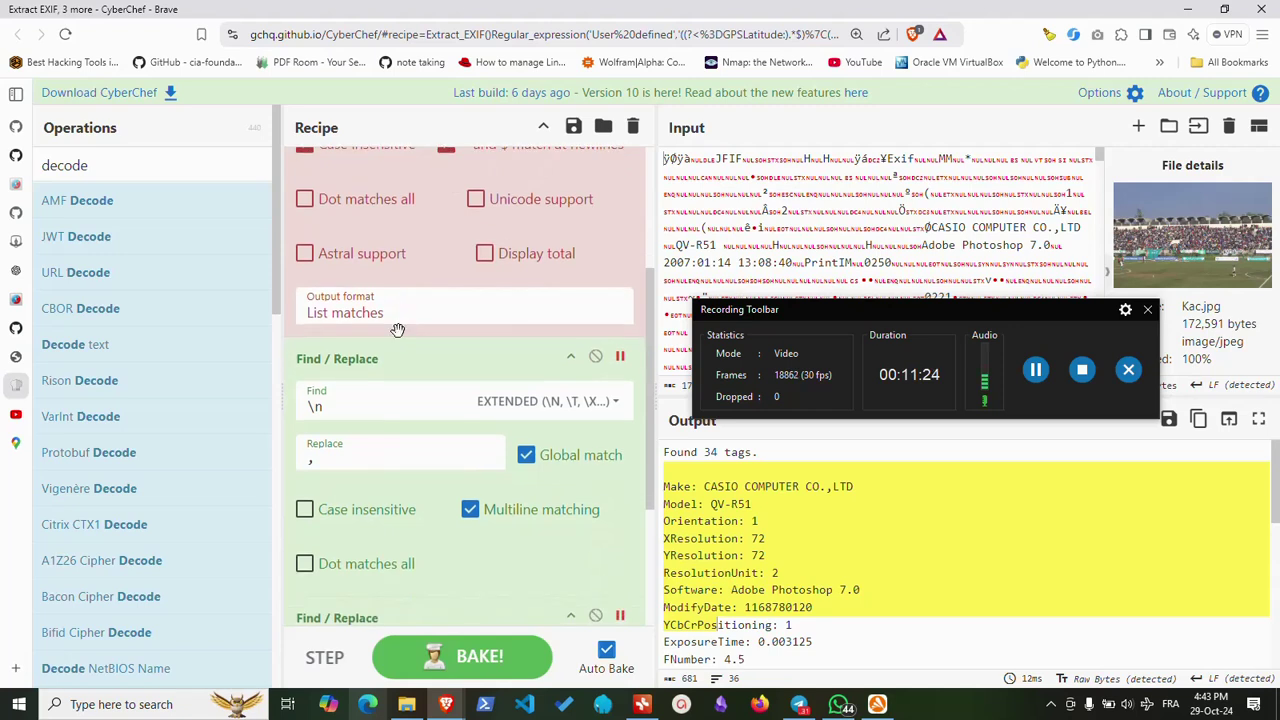
scroll(397, 330, "down", 2)
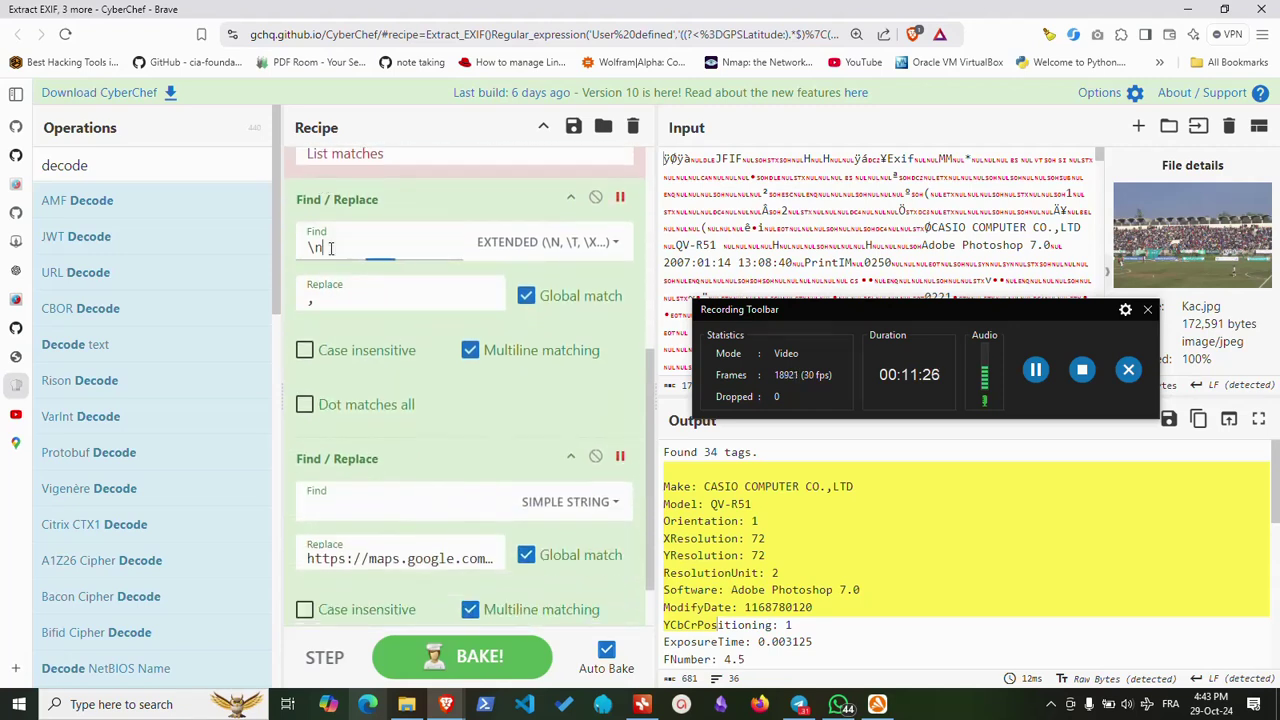
left_click_drag(330, 248, 305, 248)
scroll(413, 316, "down", 1)
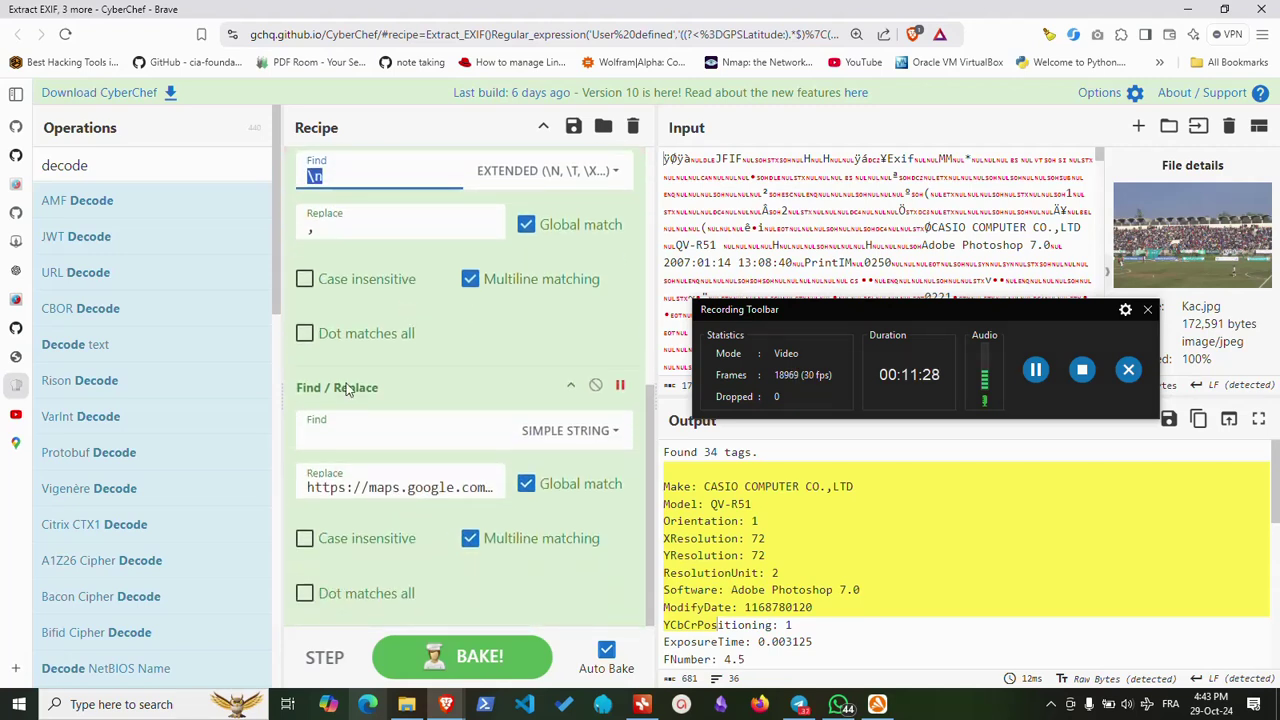
left_click_drag(308, 484, 490, 484)
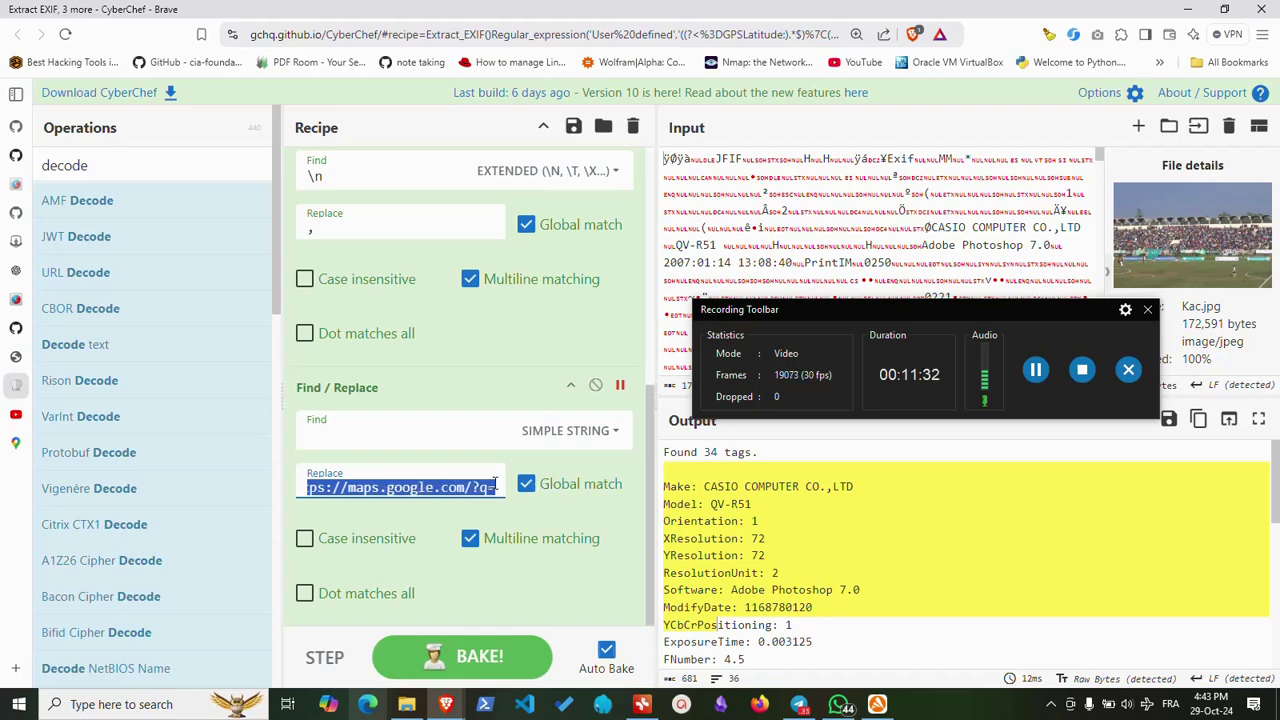
scroll(432, 305, "up", 3)
scroll(422, 289, "up", 3)
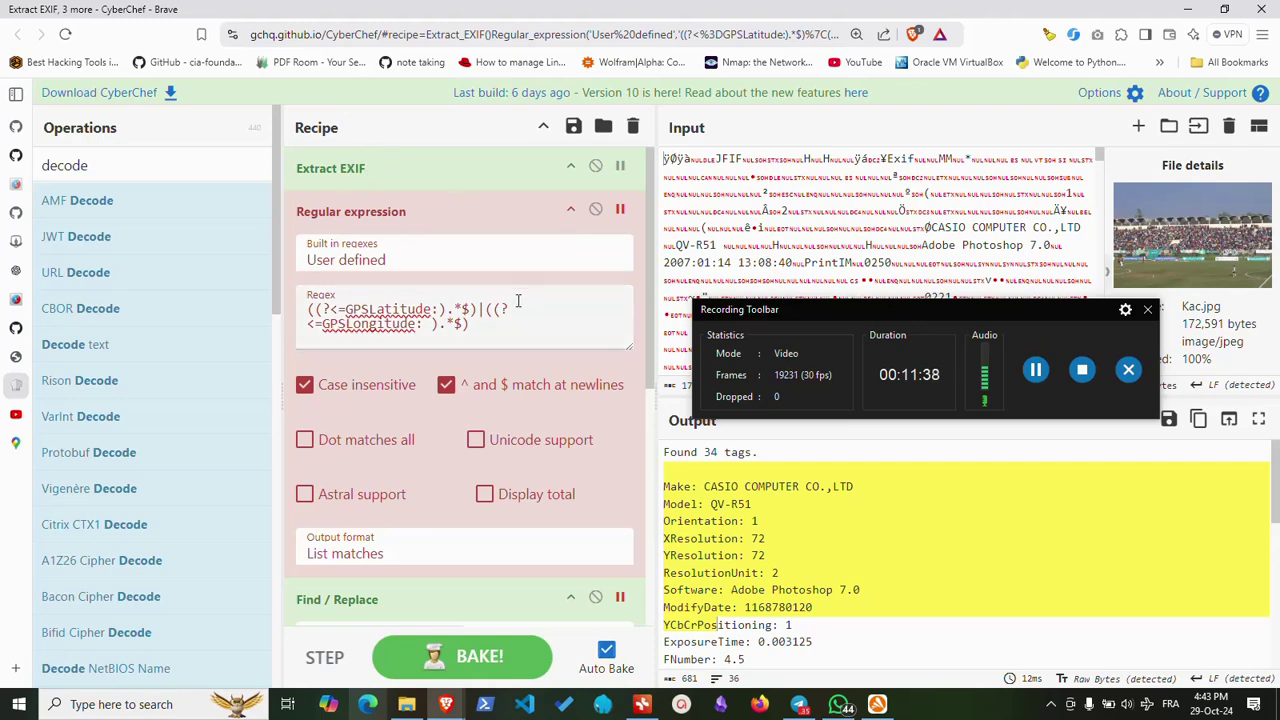
scroll(506, 303, "down", 3)
scroll(510, 484, "down", 3)
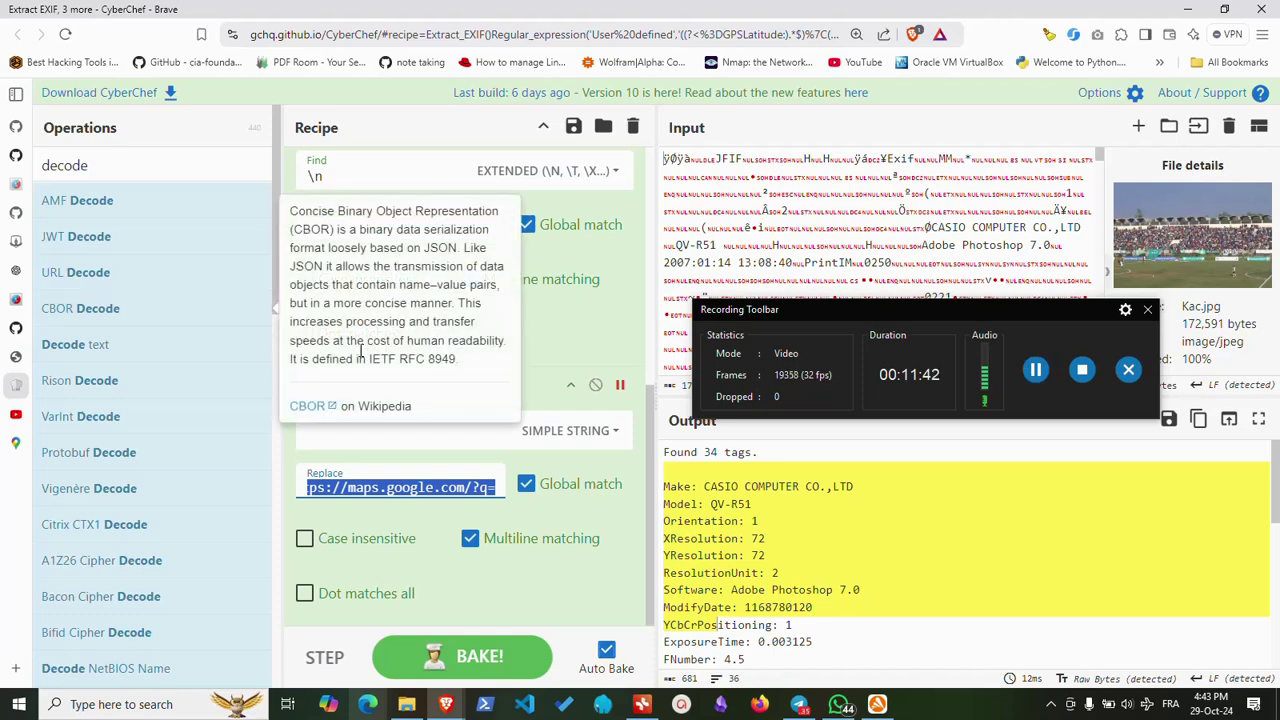
Copy the Recipe 12 Big Number Processing recipe JSON from the cyberchef-recipes README
mouse_move(12, 422)
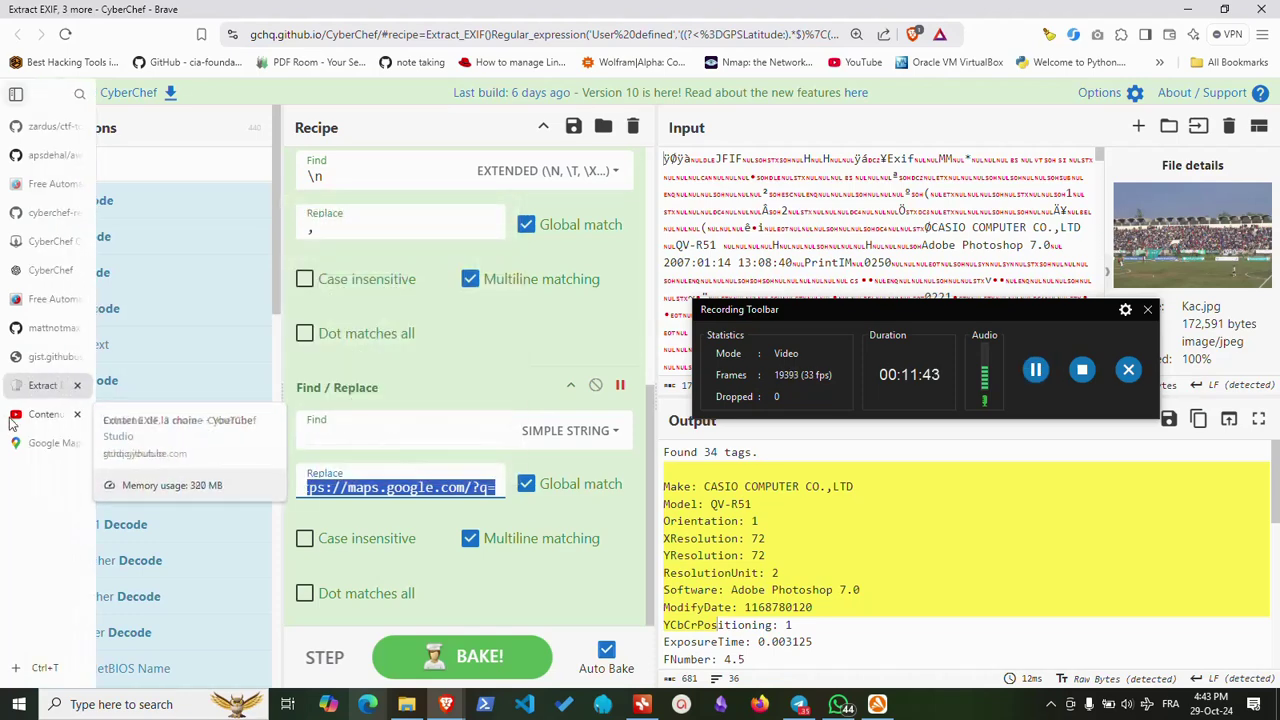
left_click(40, 327)
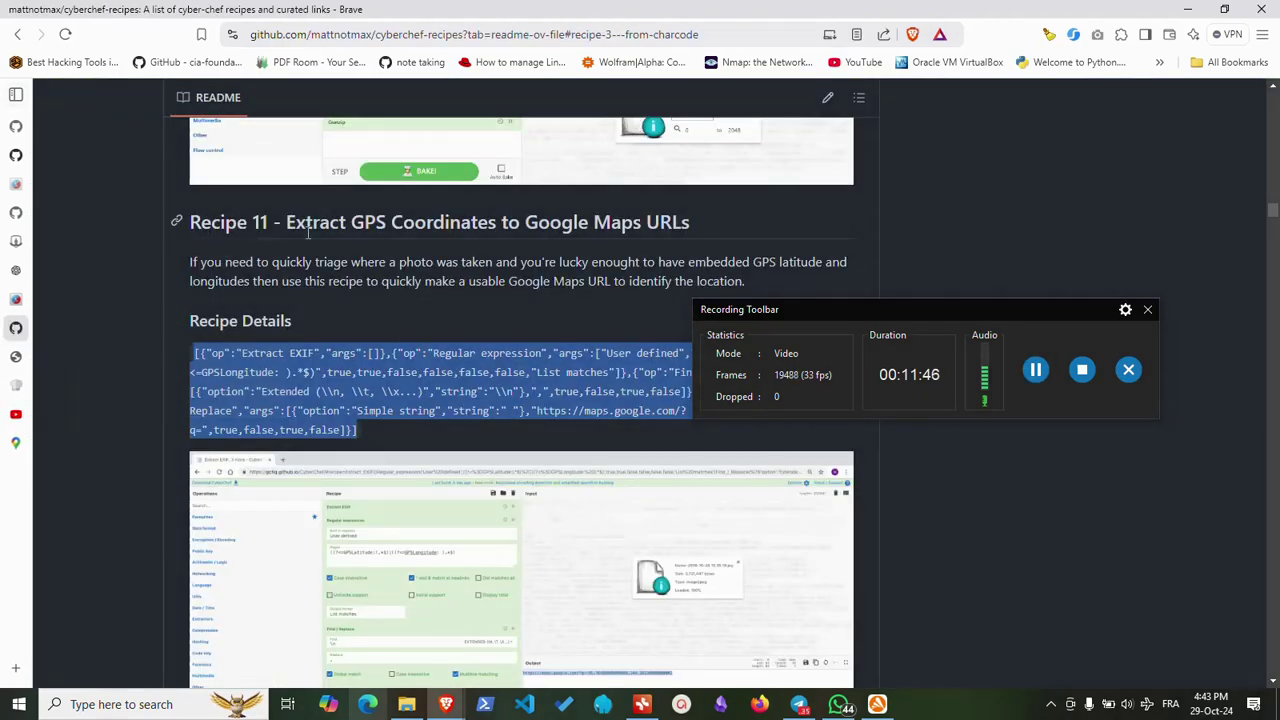
left_click_drag(287, 222, 702, 222)
left_click(435, 334)
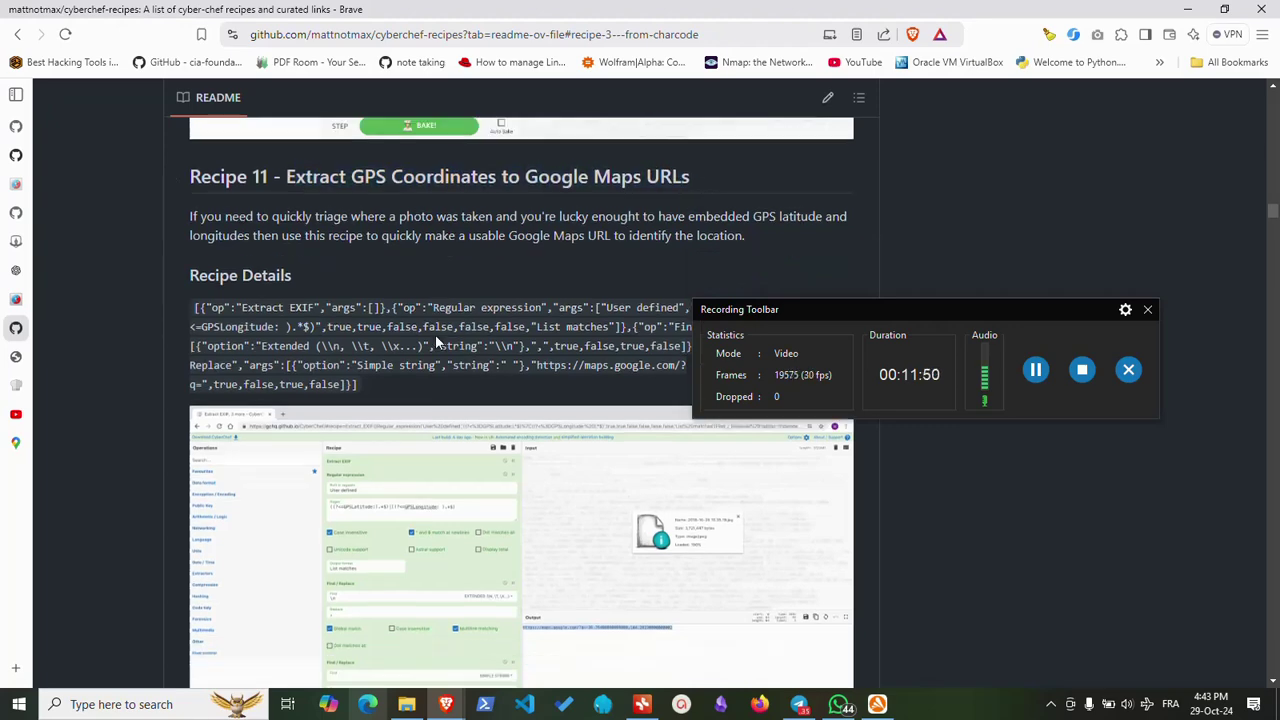
scroll(435, 338, "down", 3)
scroll(435, 342, "down", 2)
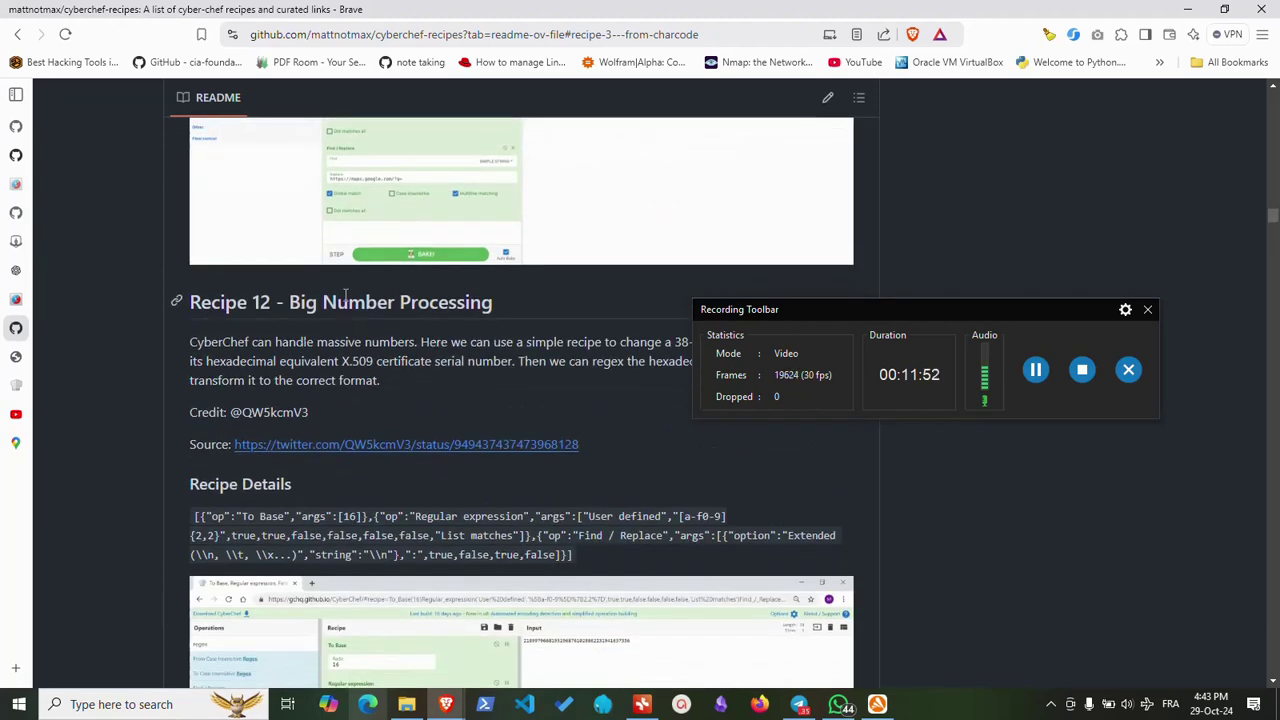
scroll(279, 406, "down", 2)
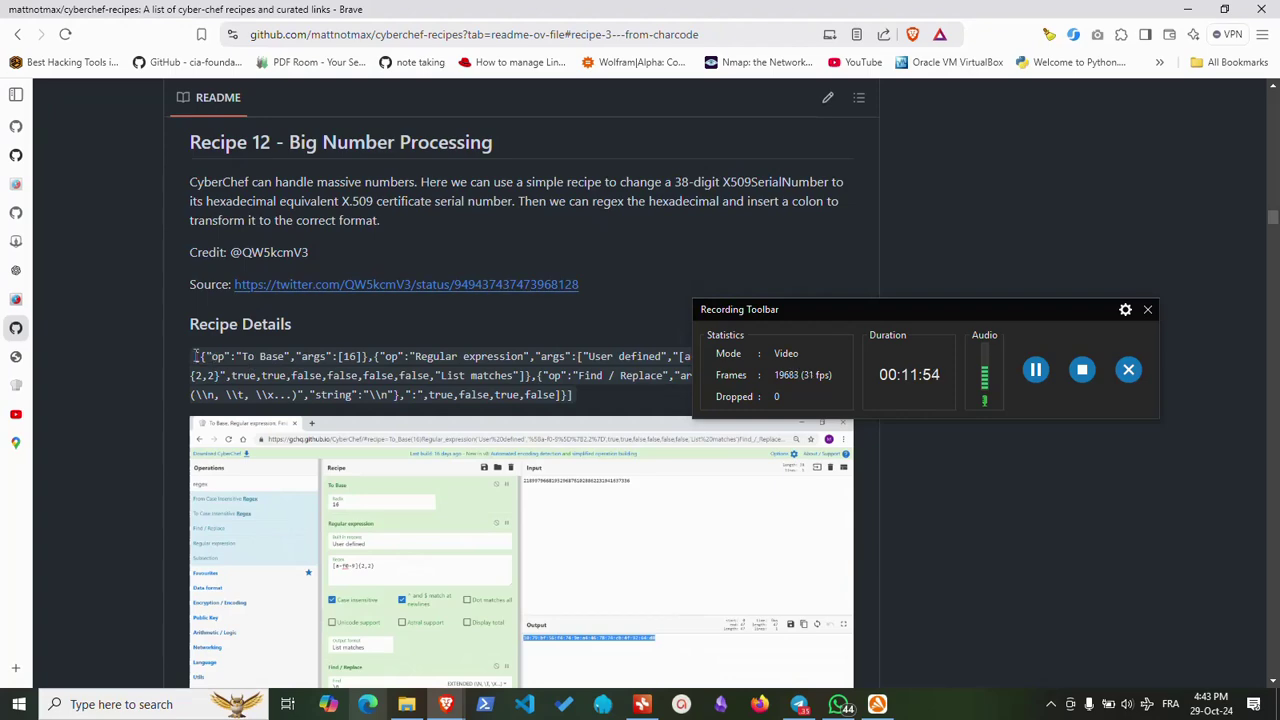
left_click_drag(194, 356, 580, 395)
right_click(465, 369)
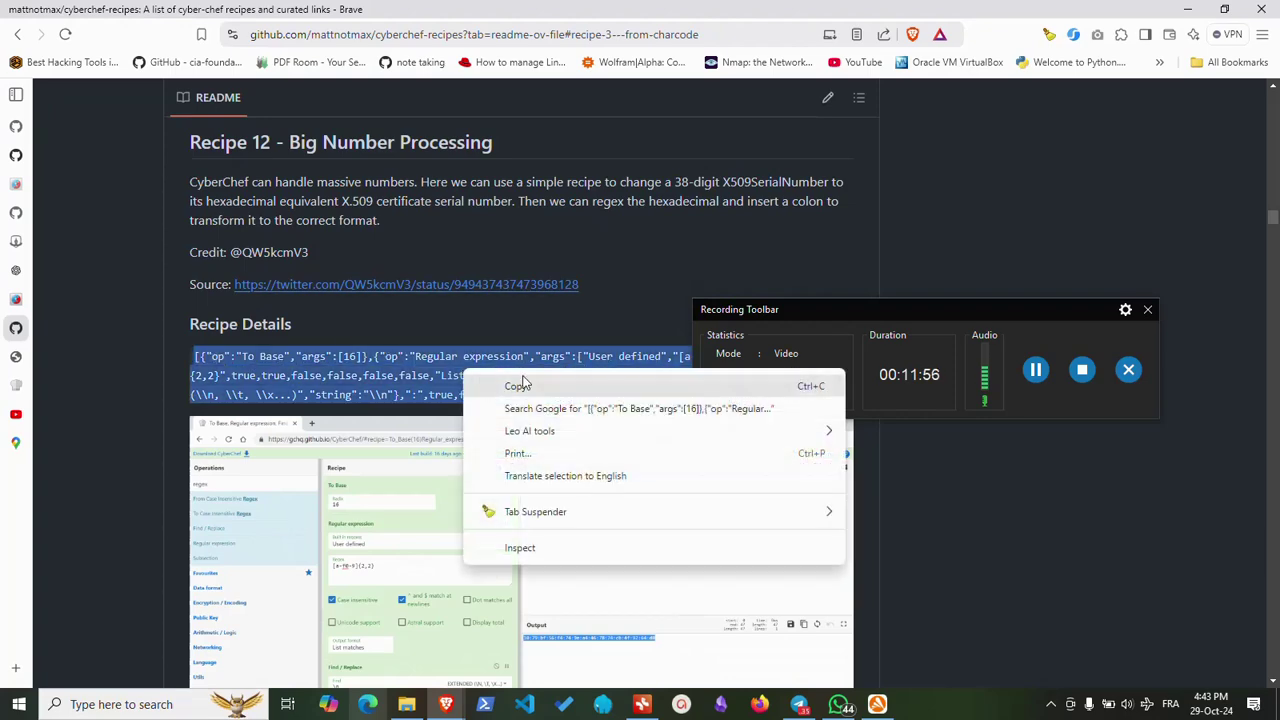
left_click(545, 389)
Pass through the raw gist and Hybrid Analysis tabs back to CyberChef
mouse_move(20, 420)
left_click(42, 360)
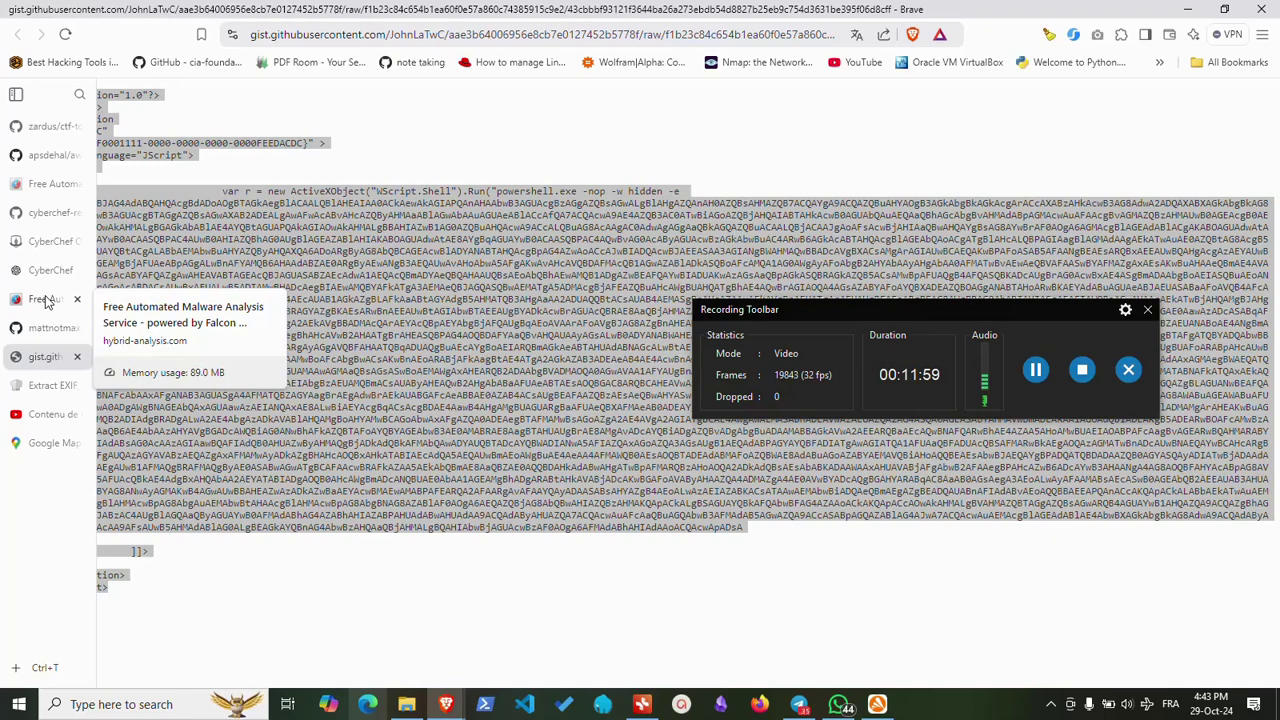
left_click(42, 298)
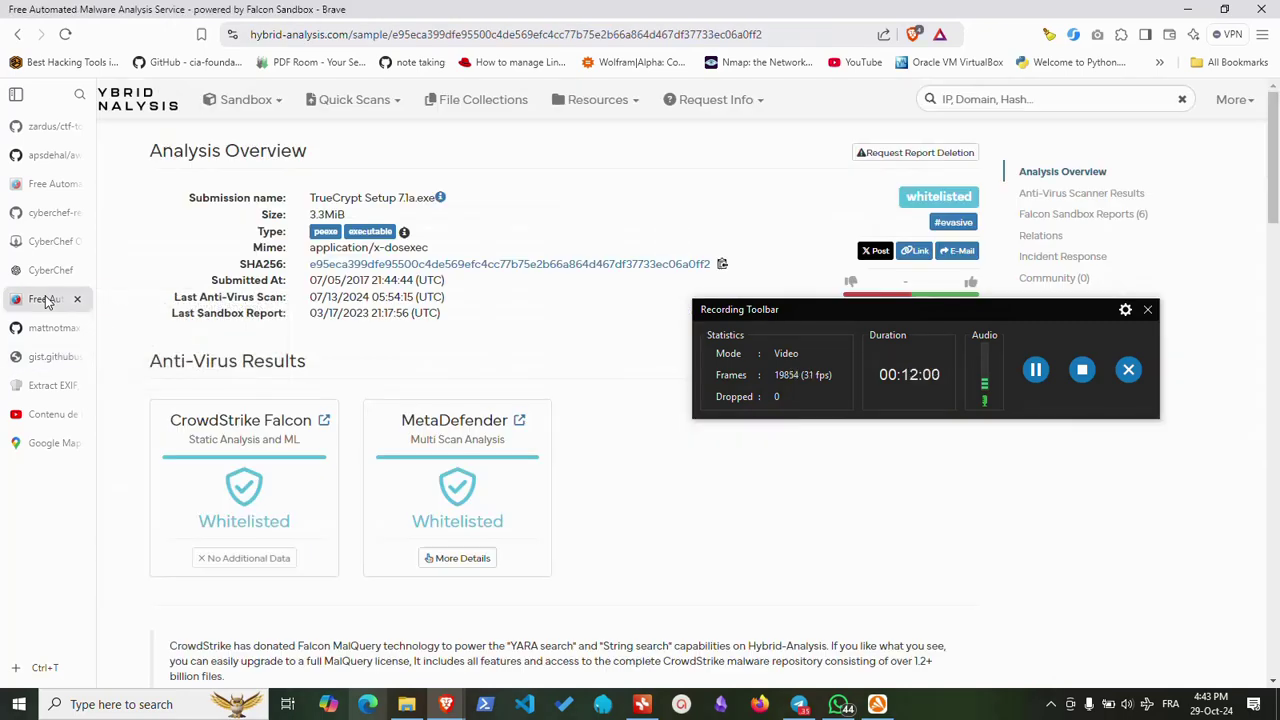
left_click(45, 385)
Replace the old recipe with the pasted To Base, Regular expression, Find / Replace recipe JSON
left_click(632, 126)
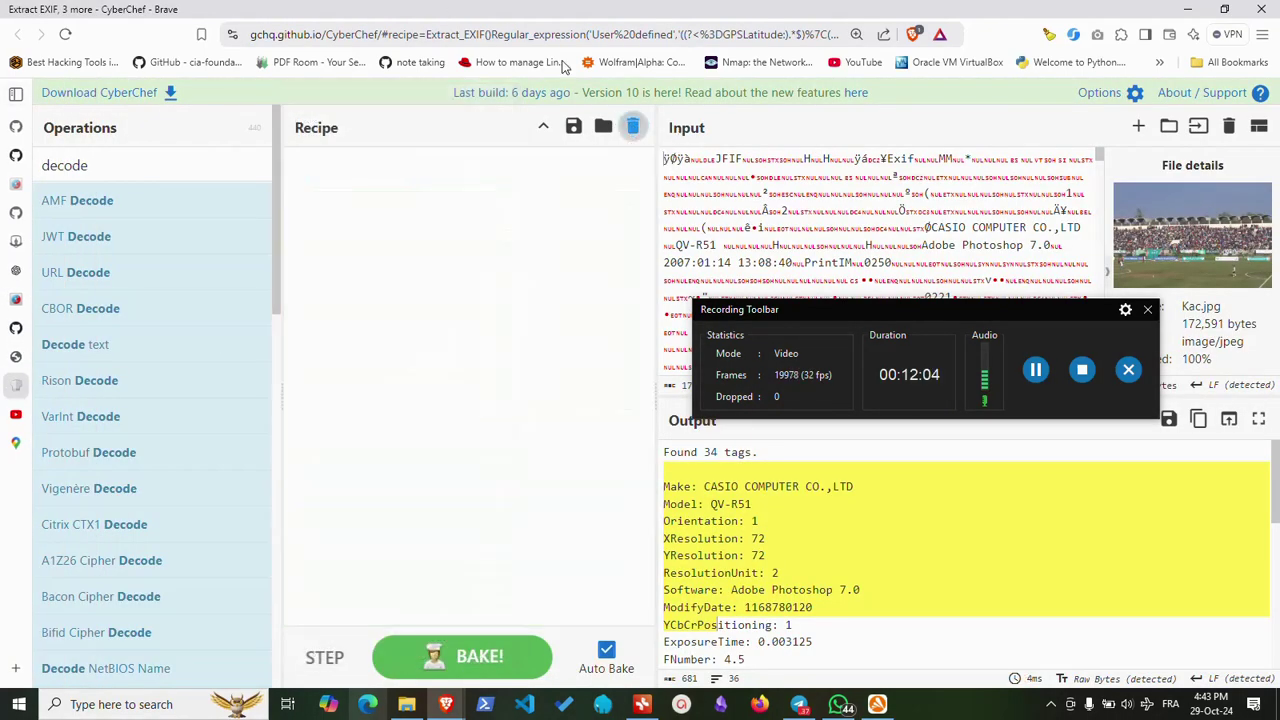
left_click(603, 126)
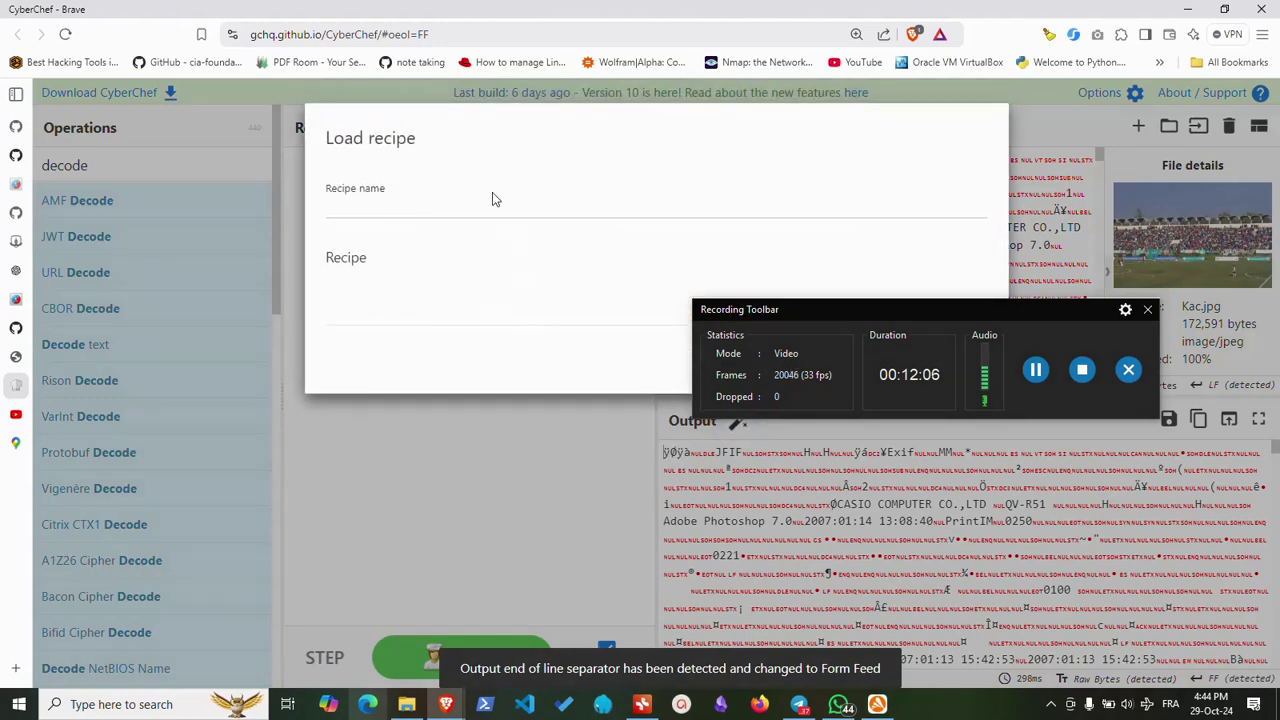
right_click(405, 312)
left_click(476, 472)
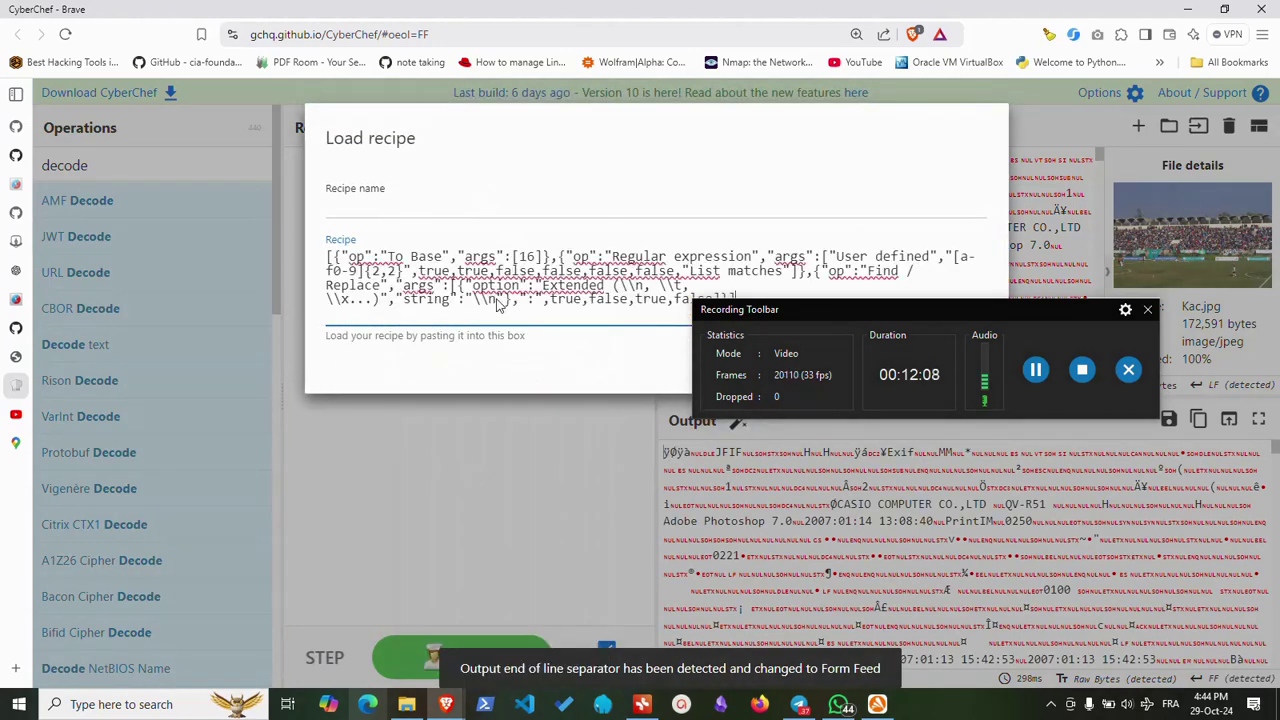
left_click_drag(899, 313, 641, 467)
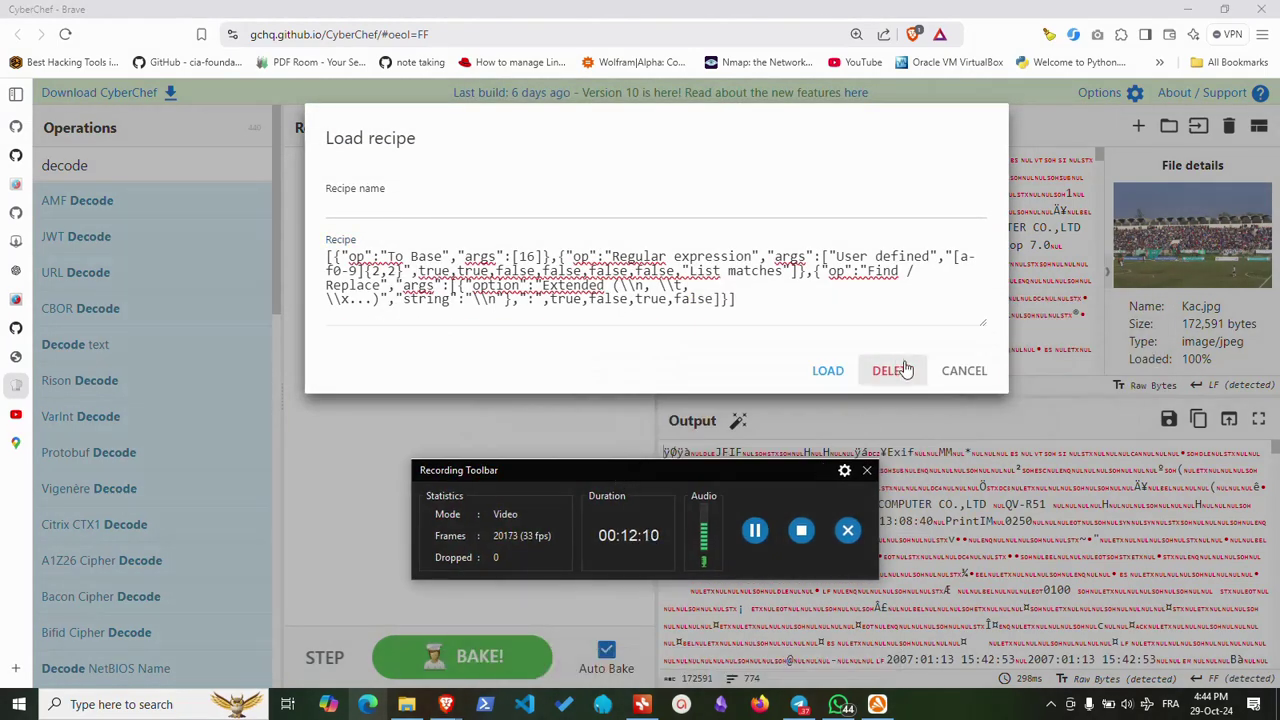
left_click(826, 370)
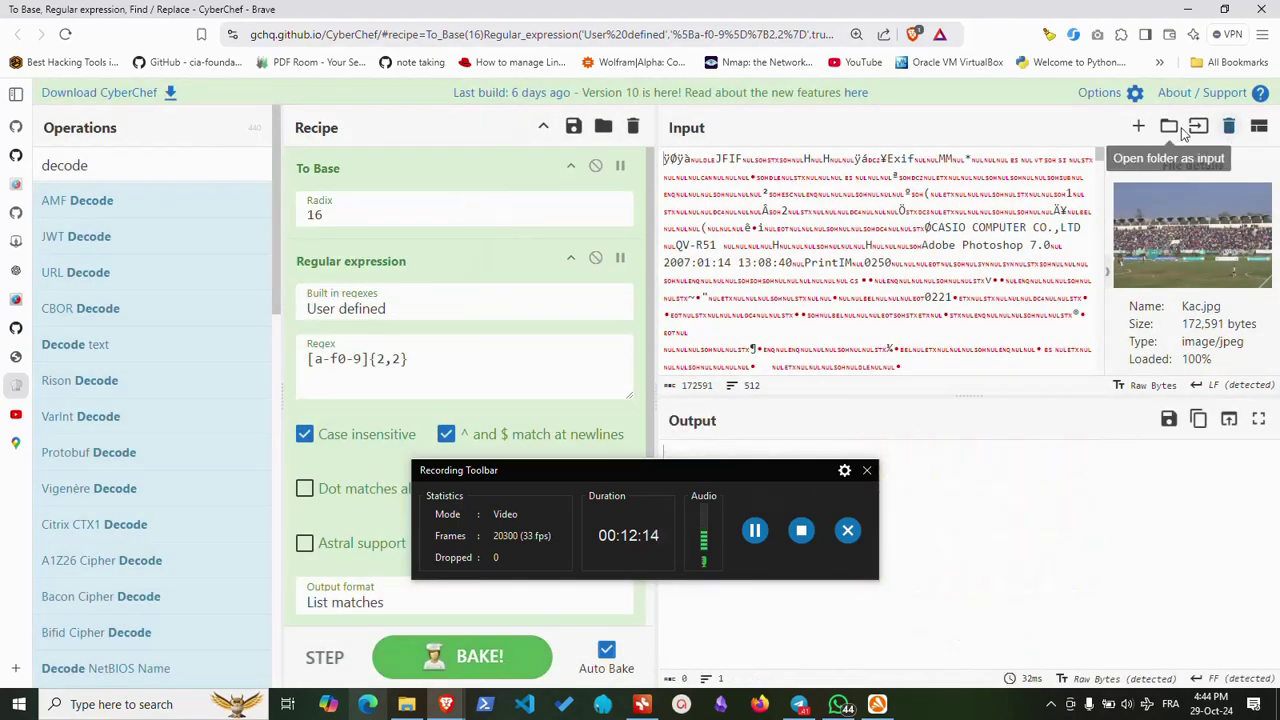
Clear the CyberChef input and return to the GitHub cyberchef-recipes README
left_click(1229, 126)
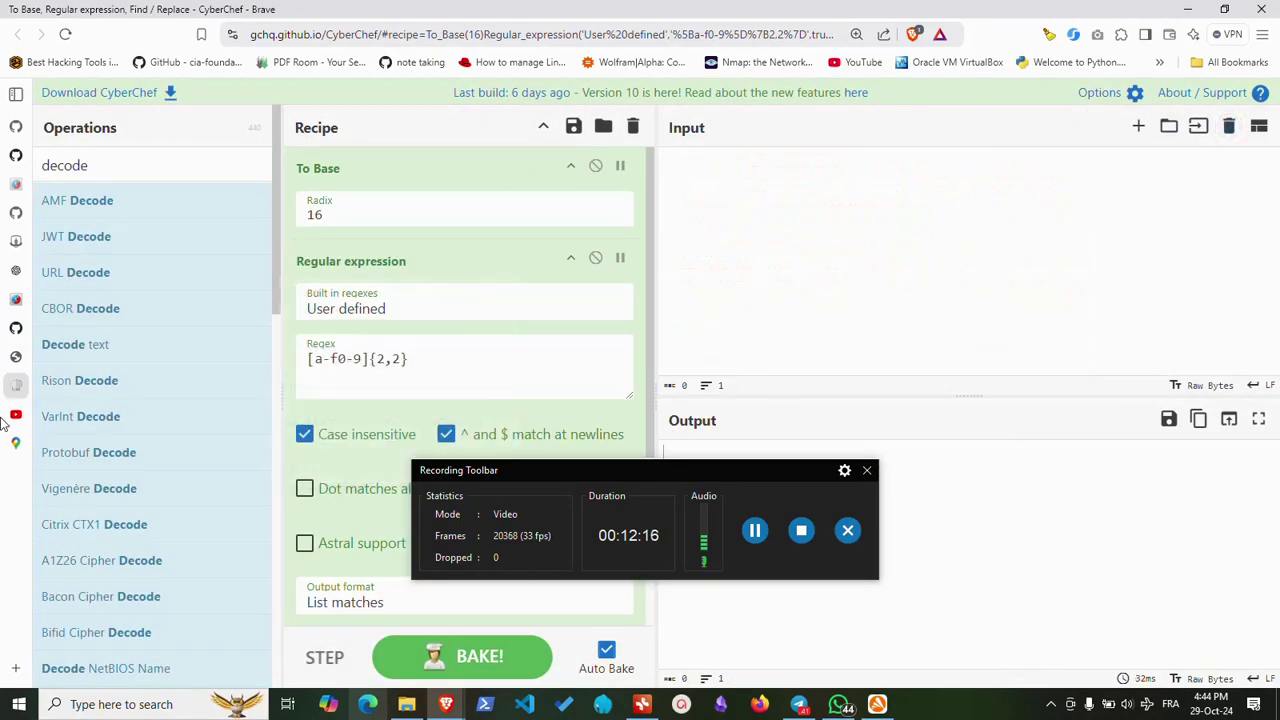
mouse_move(15, 413)
left_click(44, 357)
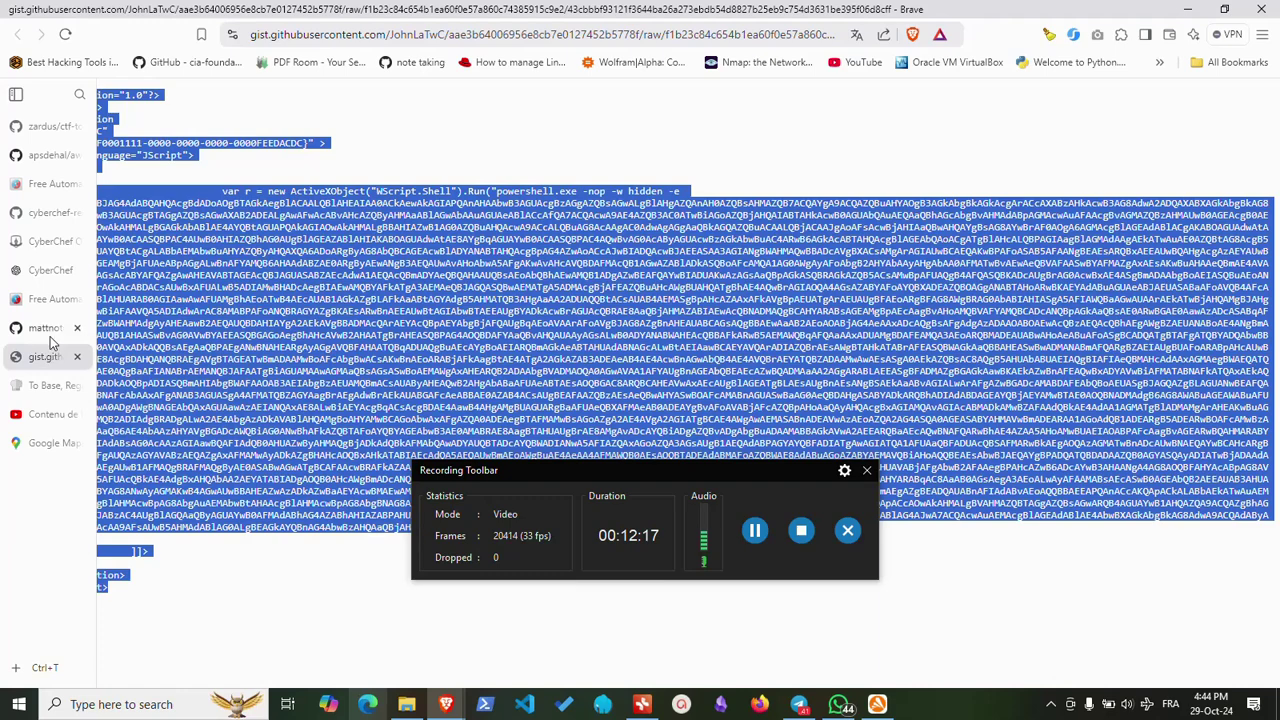
left_click(50, 336)
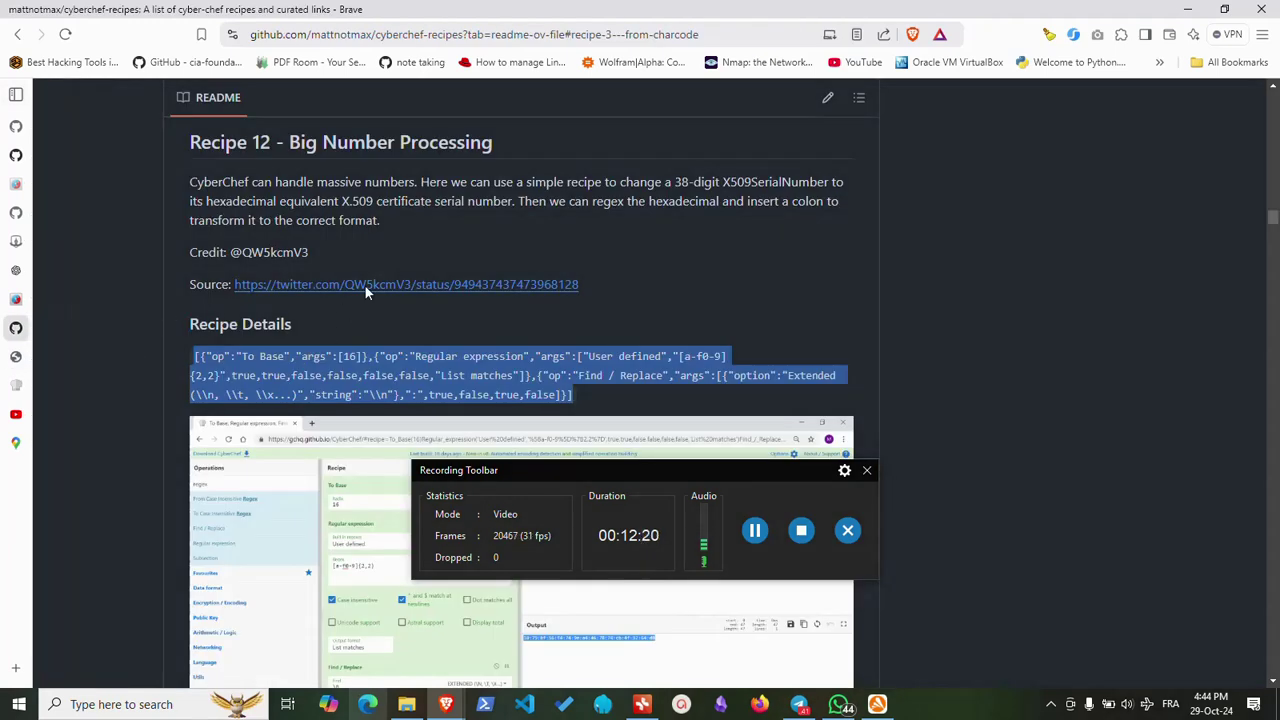
Open Recipe 12's Twitter source in a new tab, find it deleted, and close it
right_click(392, 285)
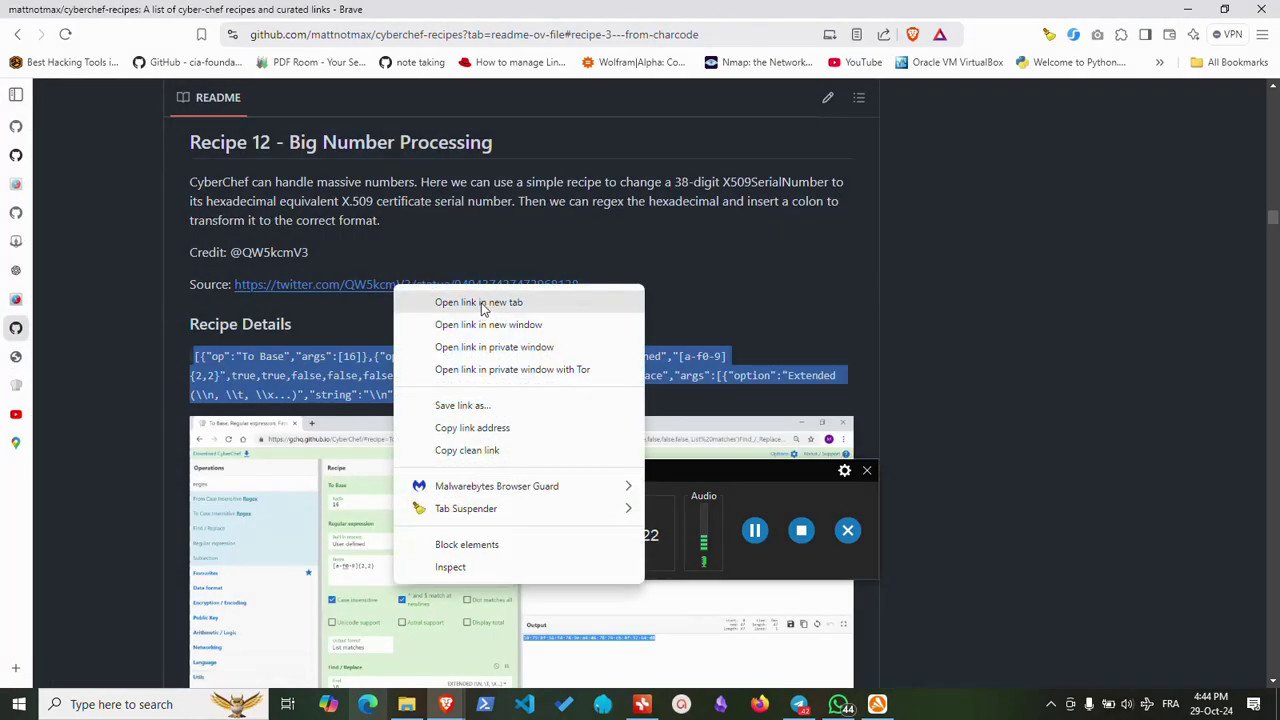
left_click(481, 303)
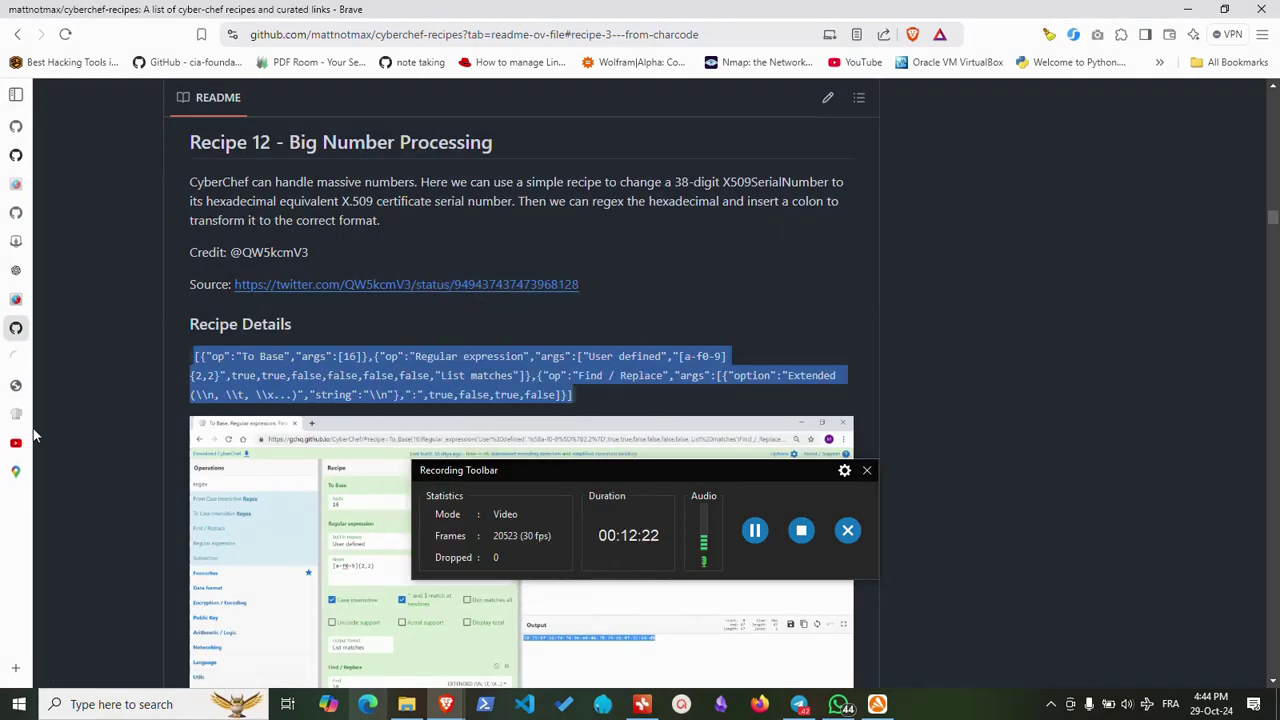
left_click(25, 362)
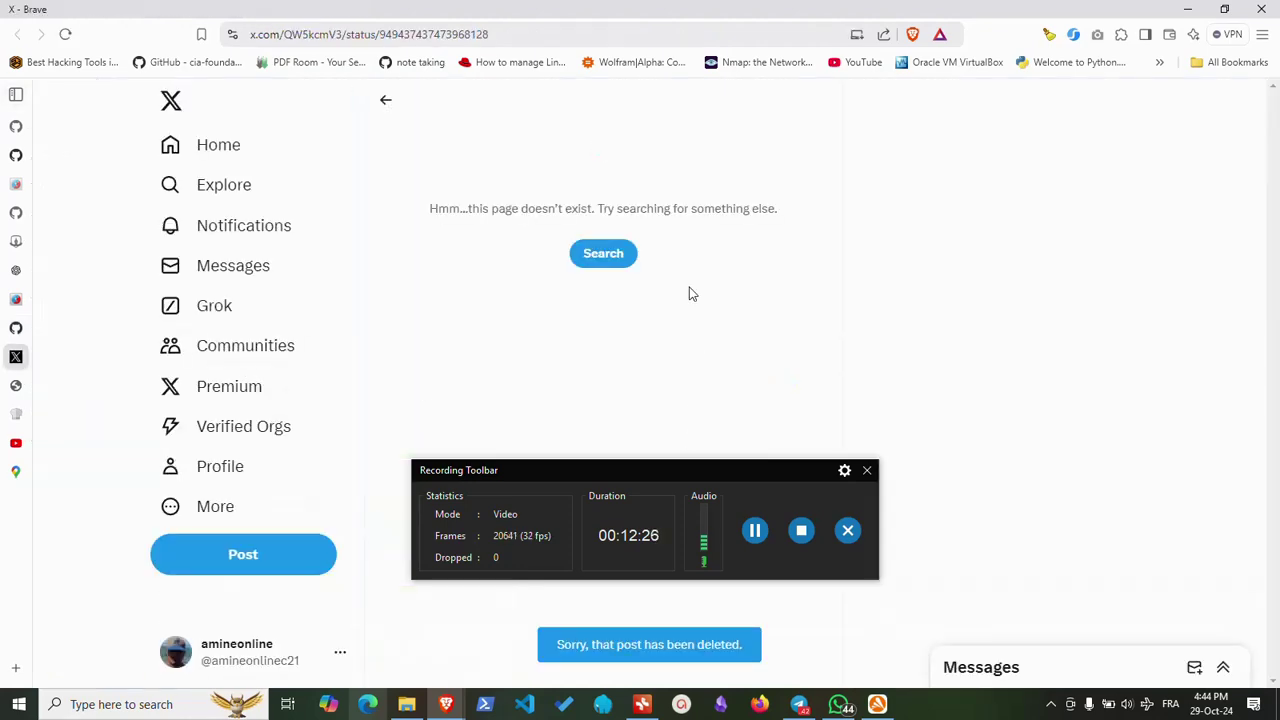
left_click(82, 360)
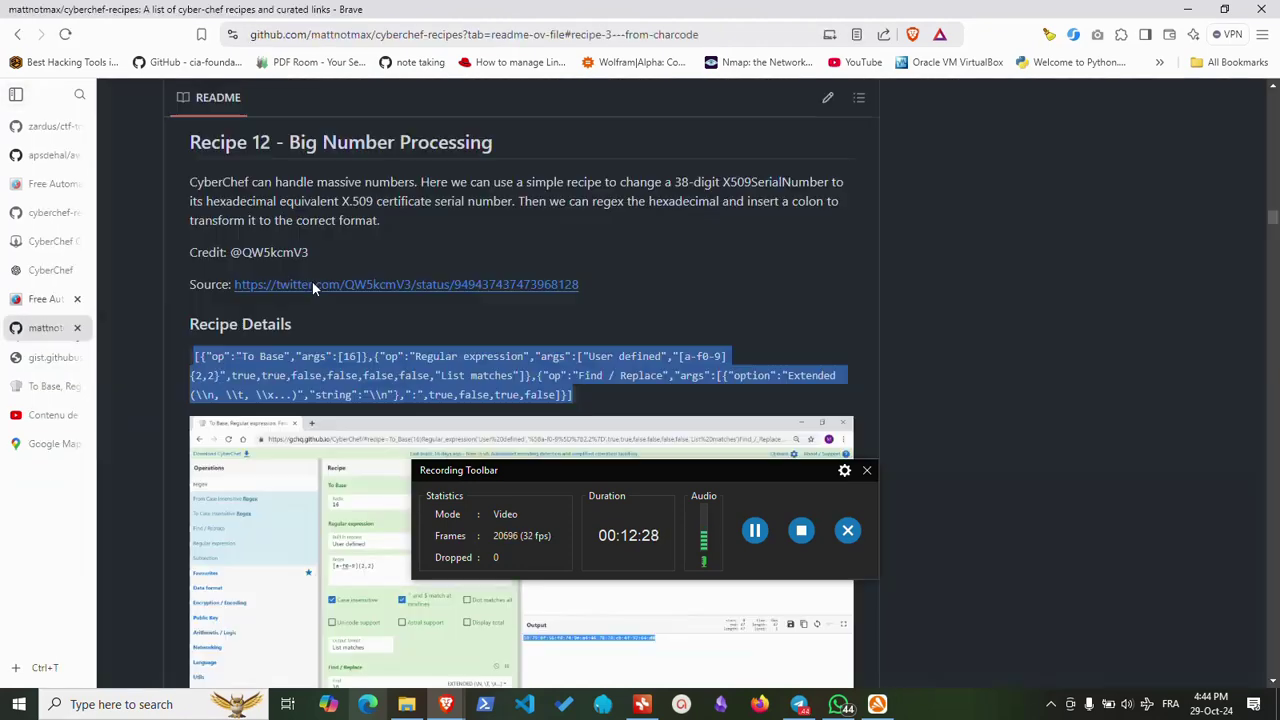
Scroll the README down toward Recipe 13, then return to CyberChef
scroll(494, 408, "down", 3)
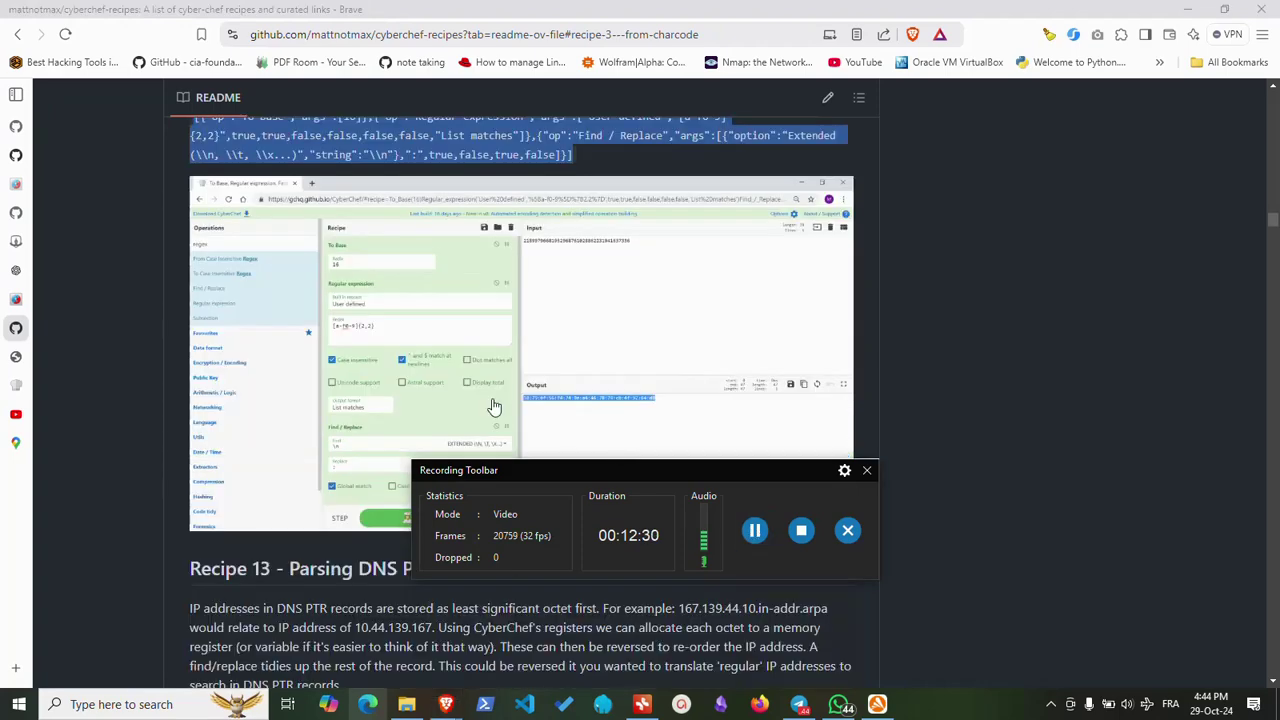
scroll(375, 262, "up", 2)
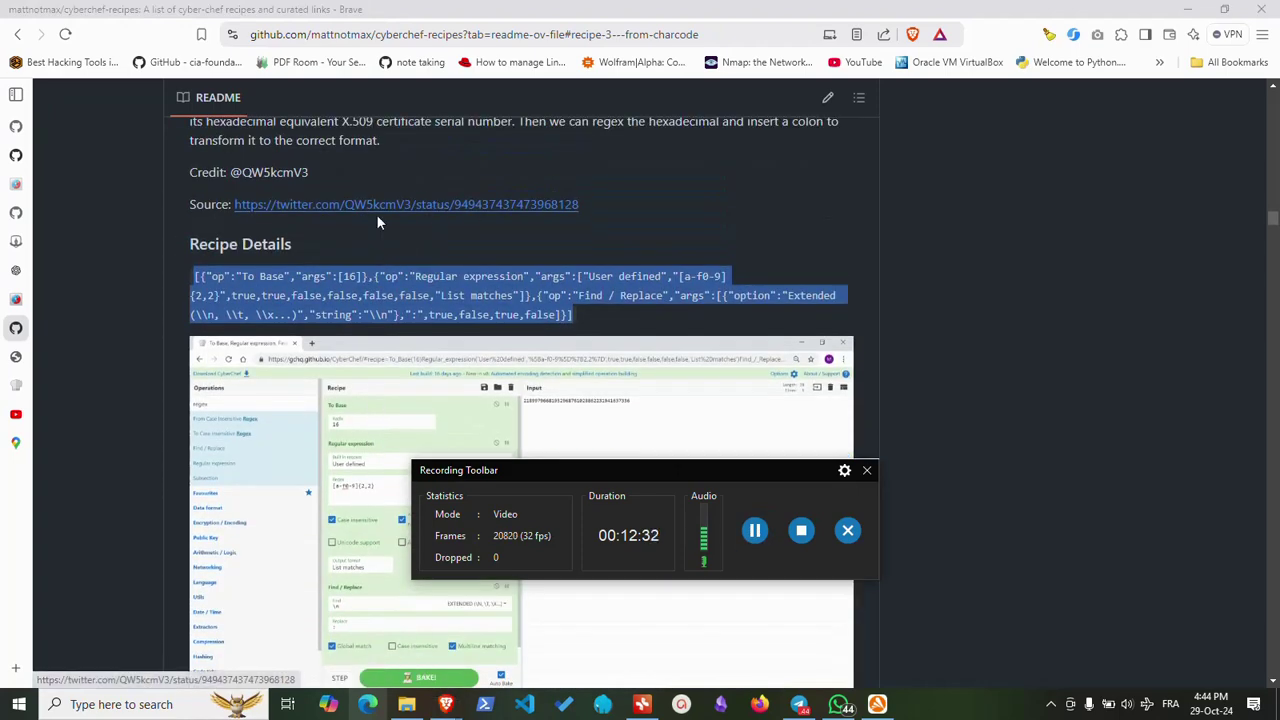
scroll(618, 302, "down", 1)
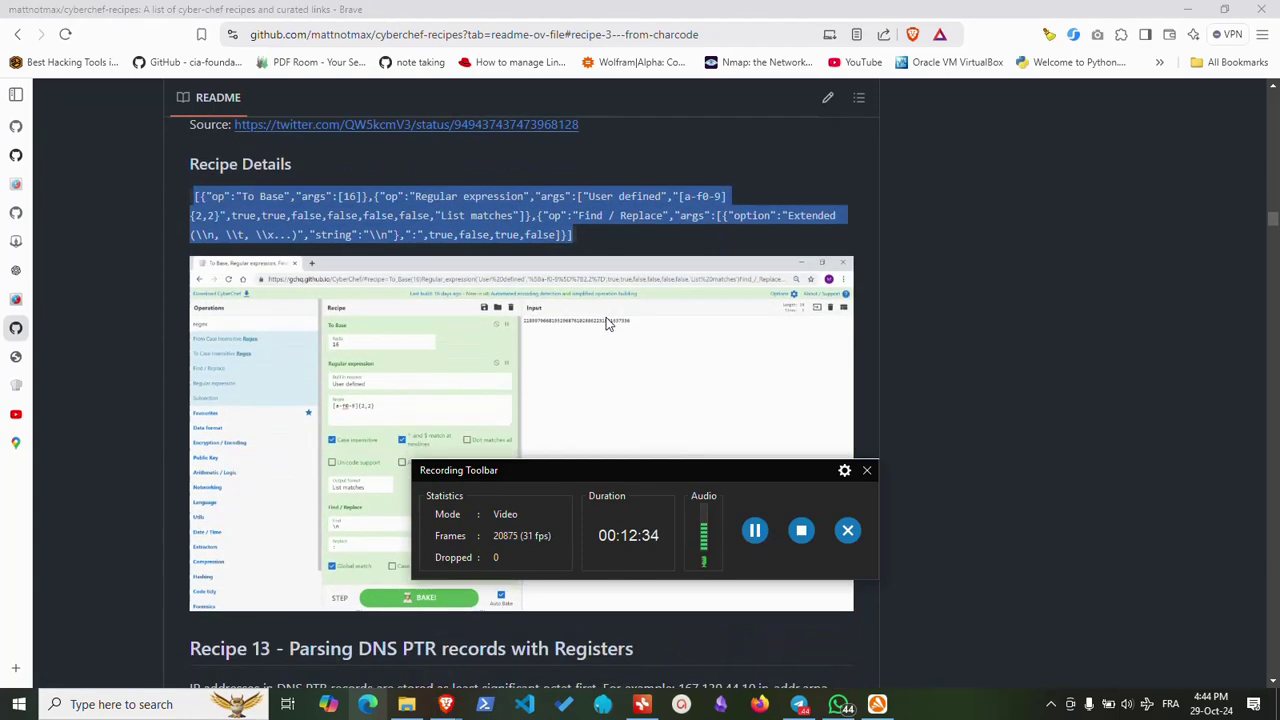
scroll(606, 320, "down", 1)
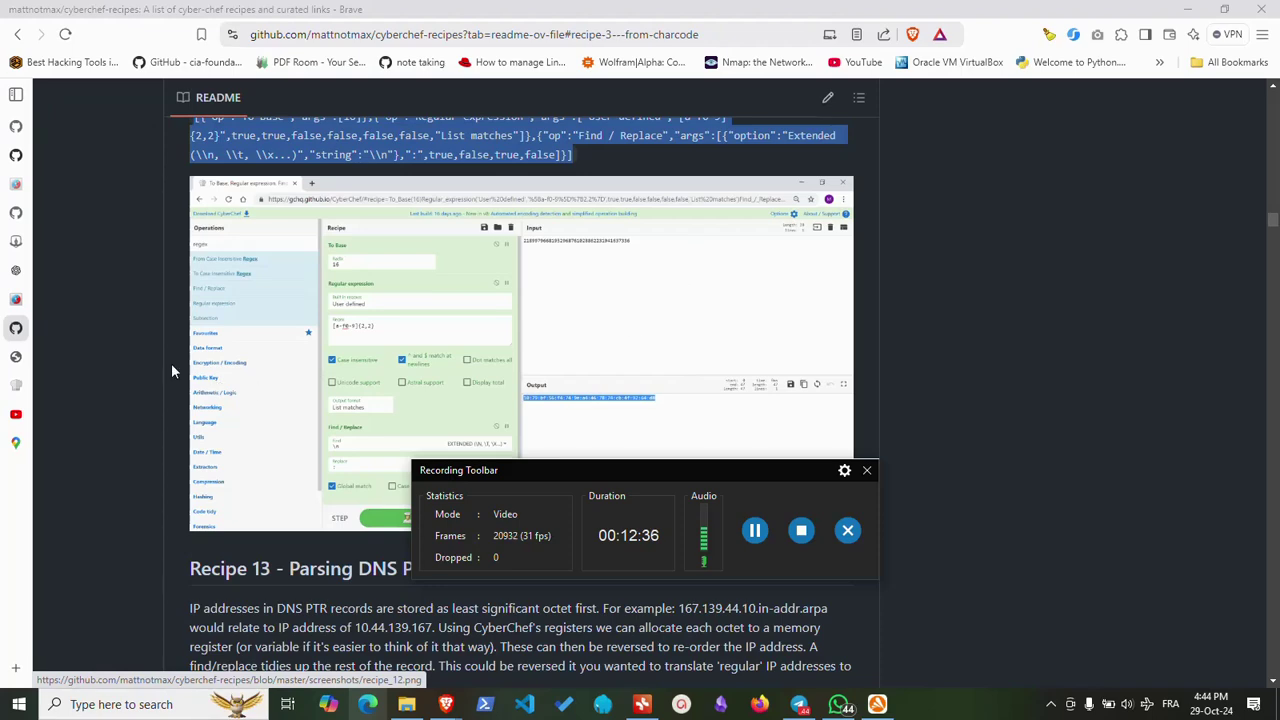
left_click(16, 388)
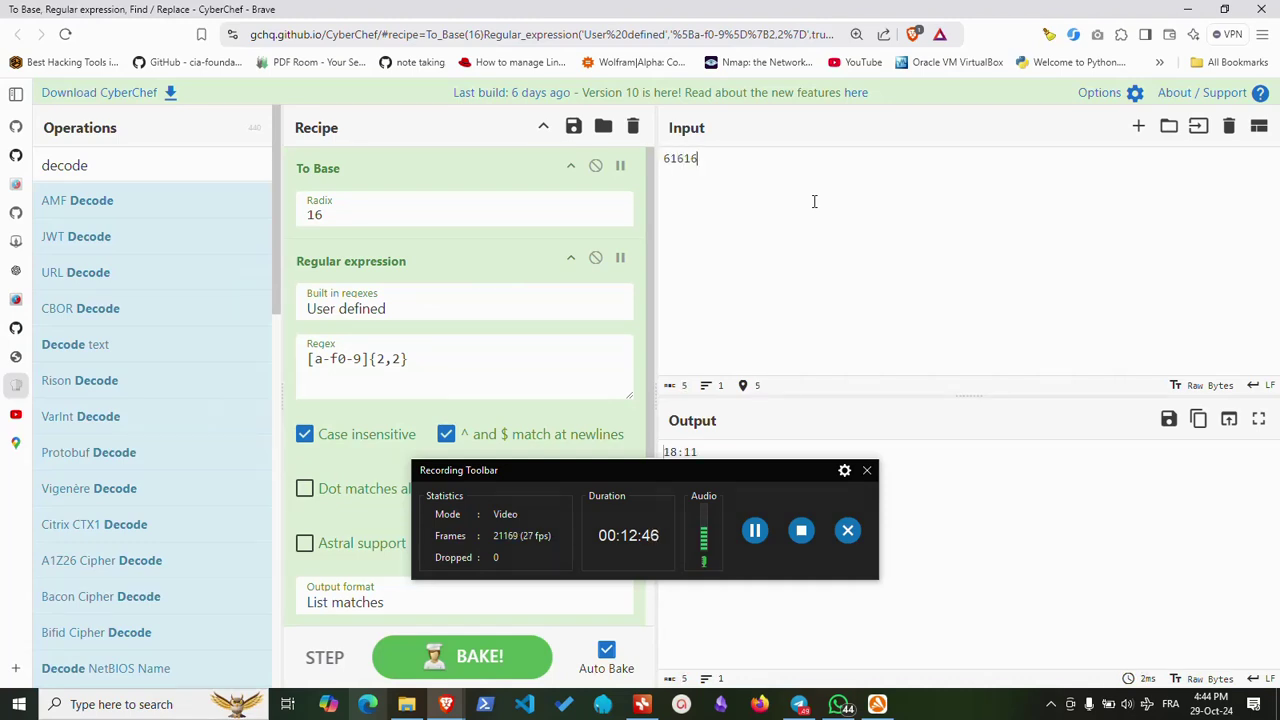
Enter the long digit number as input and inspect the regex's a-f0-9 character class
type("18915695185918171681684")
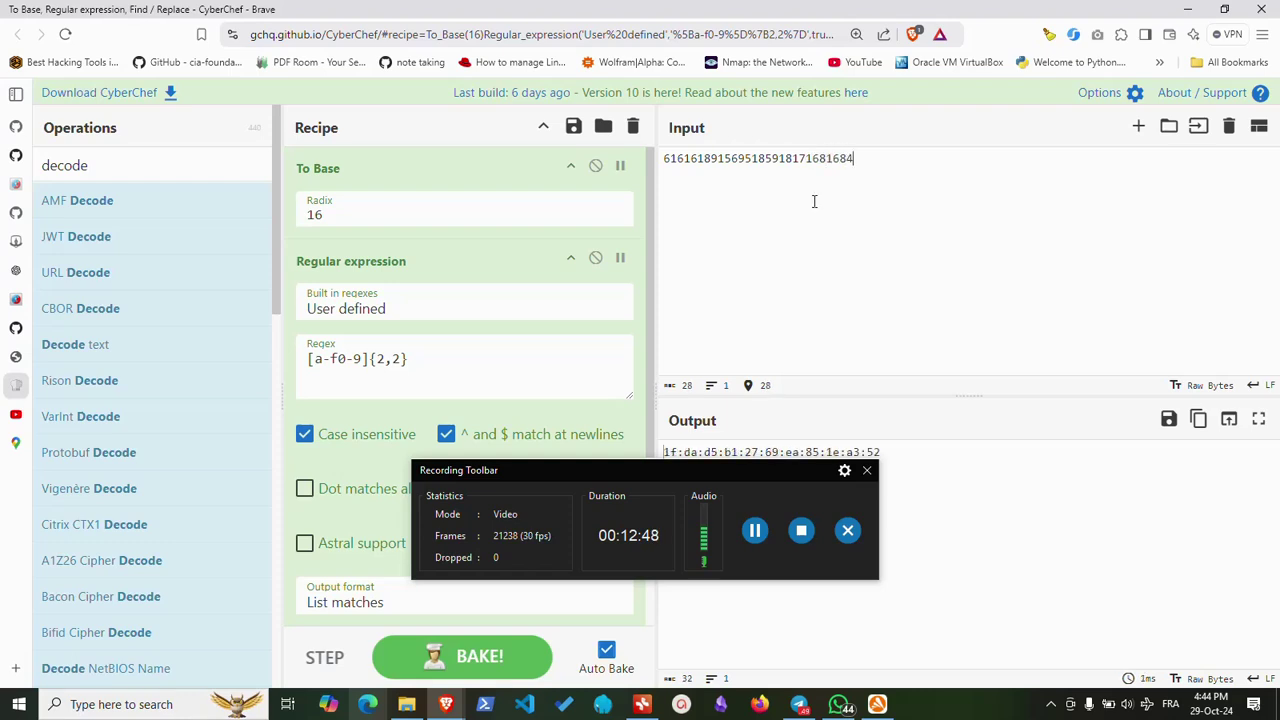
type("1616816168165165186165")
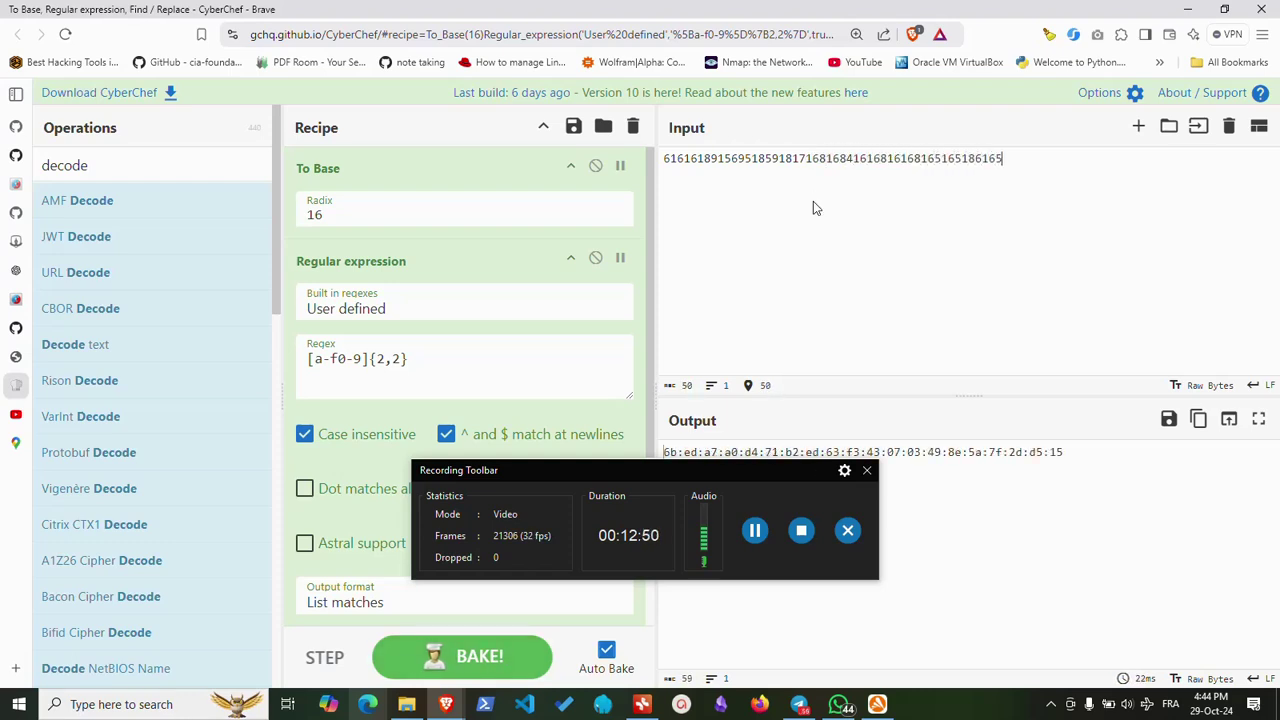
type("168165165165115")
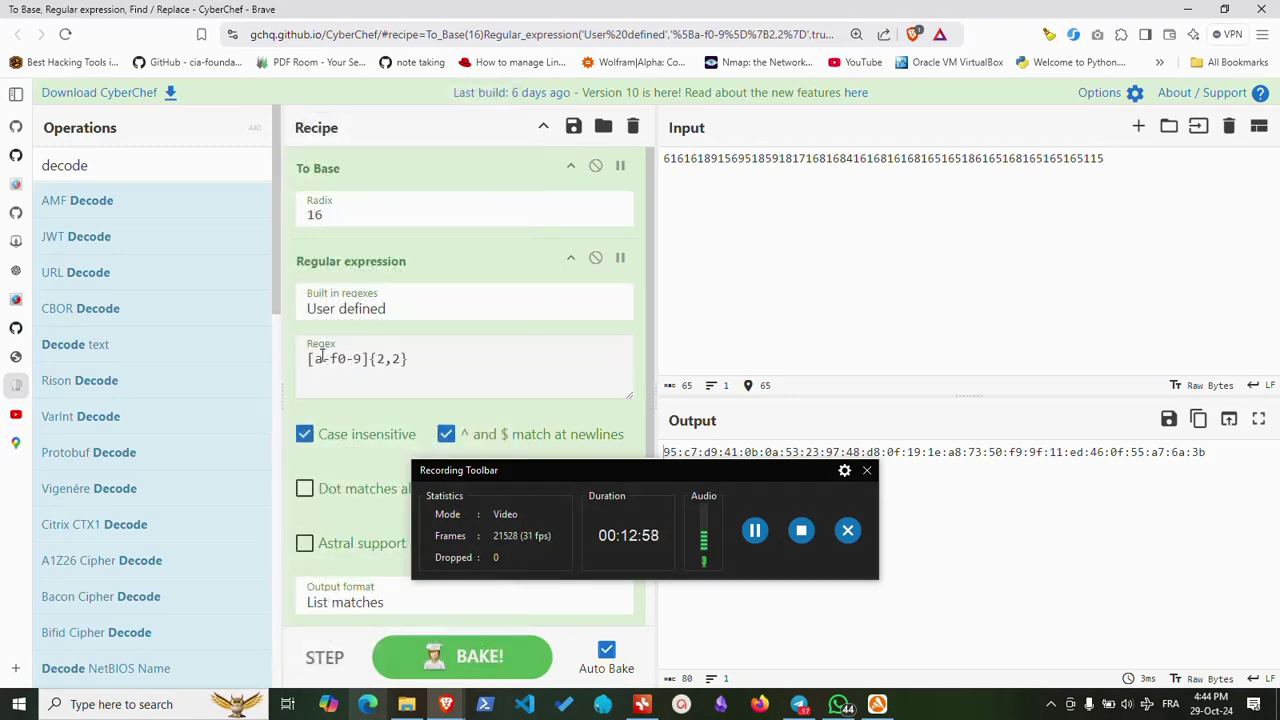
mouse_move(311, 358)
left_mouse_down()
mouse_move(364, 363)
mouse_move(317, 364)
left_mouse_up()
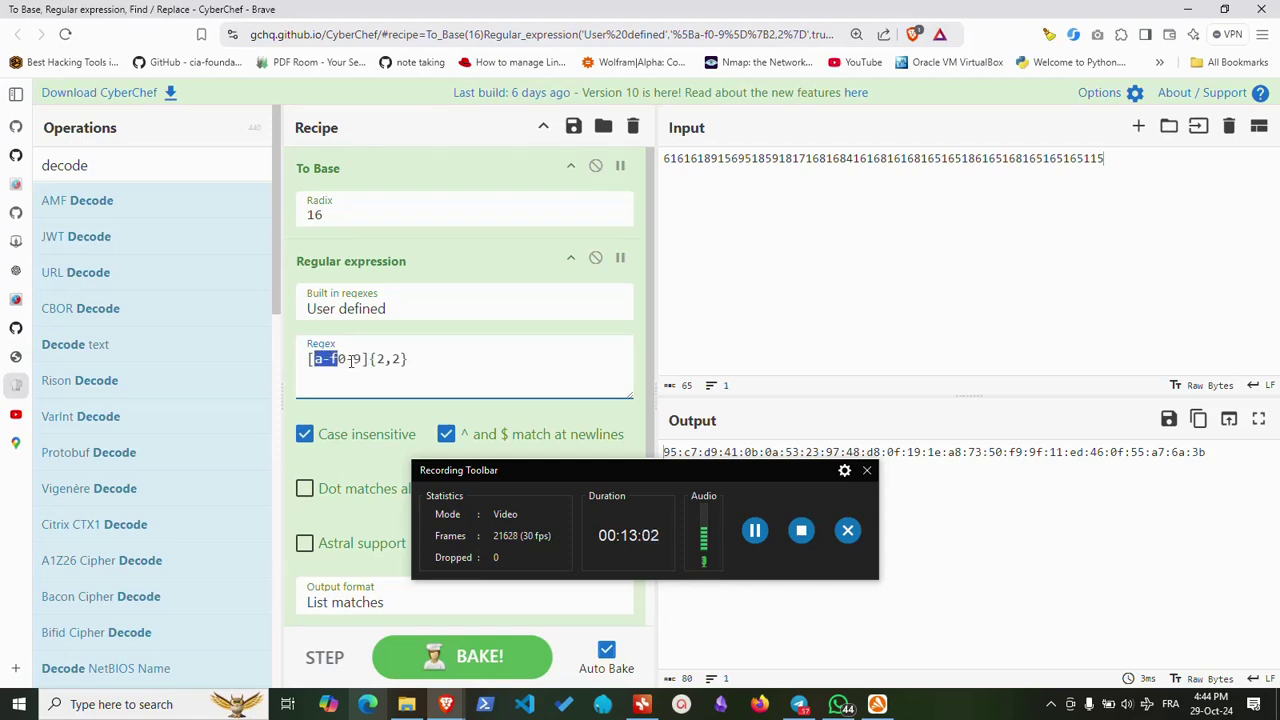
left_click_drag(358, 362, 388, 364)
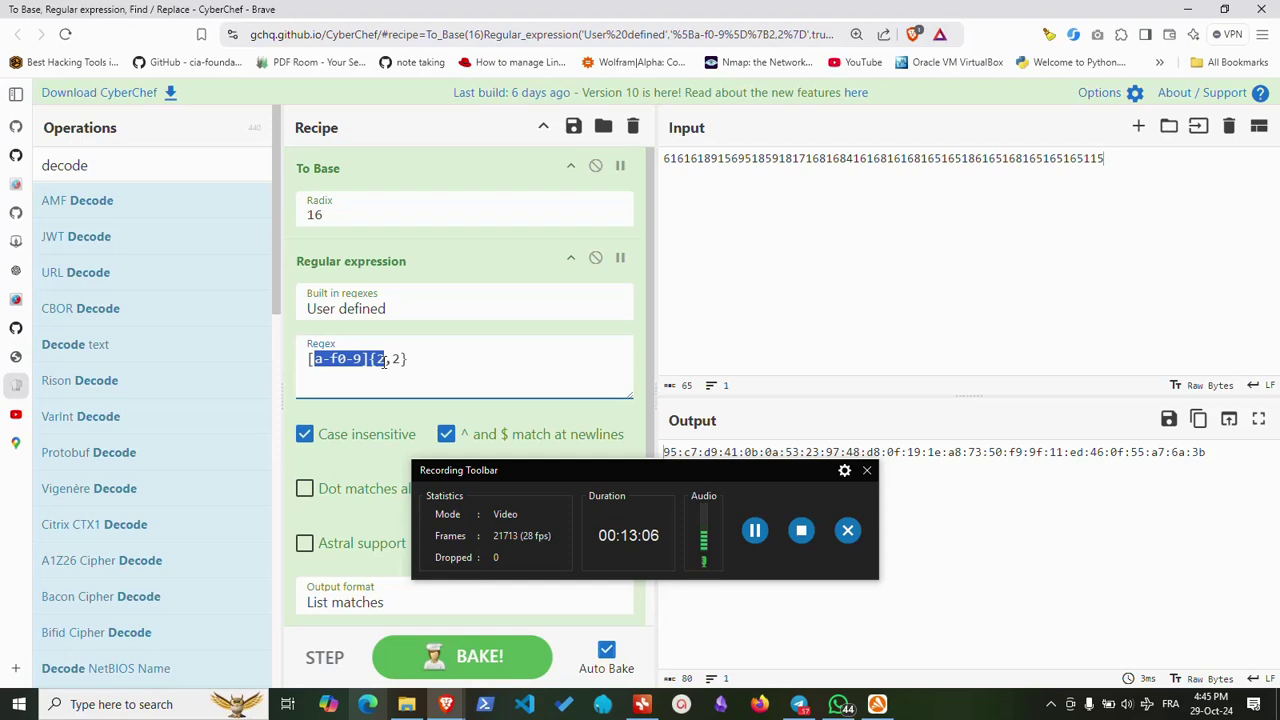
scroll(413, 358, "down", 3)
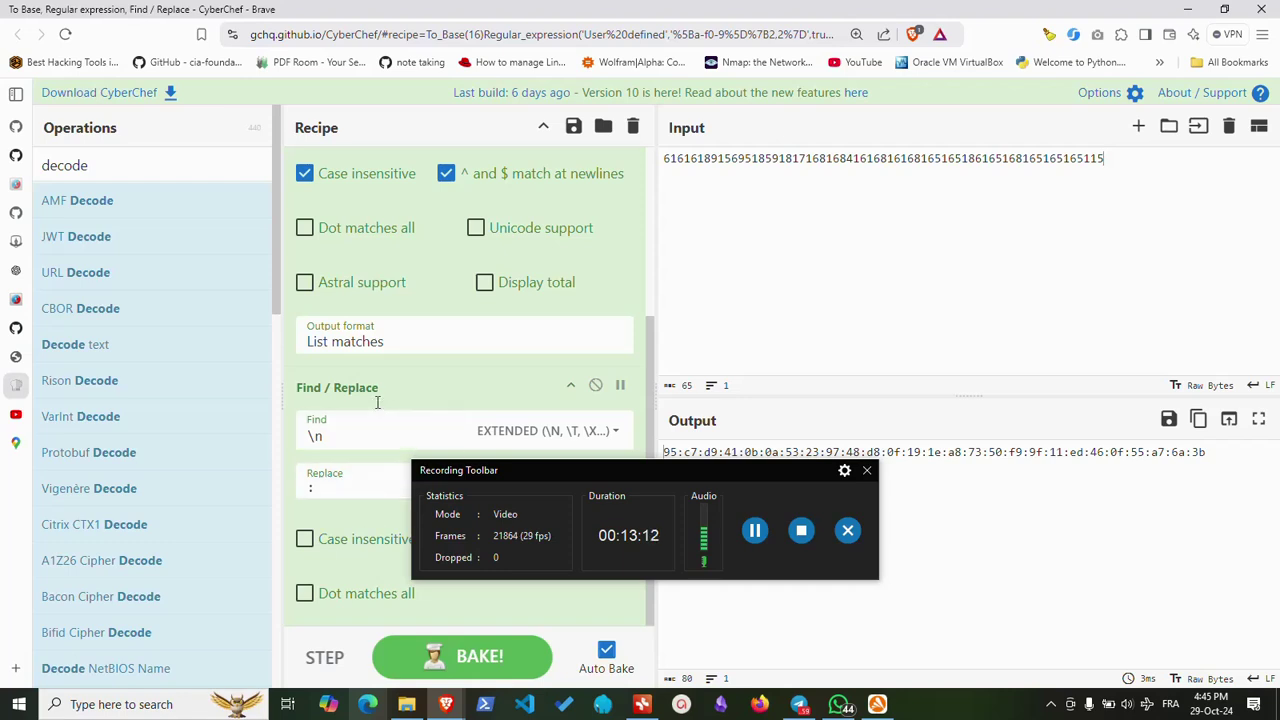
Remove the Find / Replace step so each hex byte (95, c7, d9…) sits on its own line
key("shift+Tab")
key("Tab")
left_click_drag(693, 466, 543, 540)
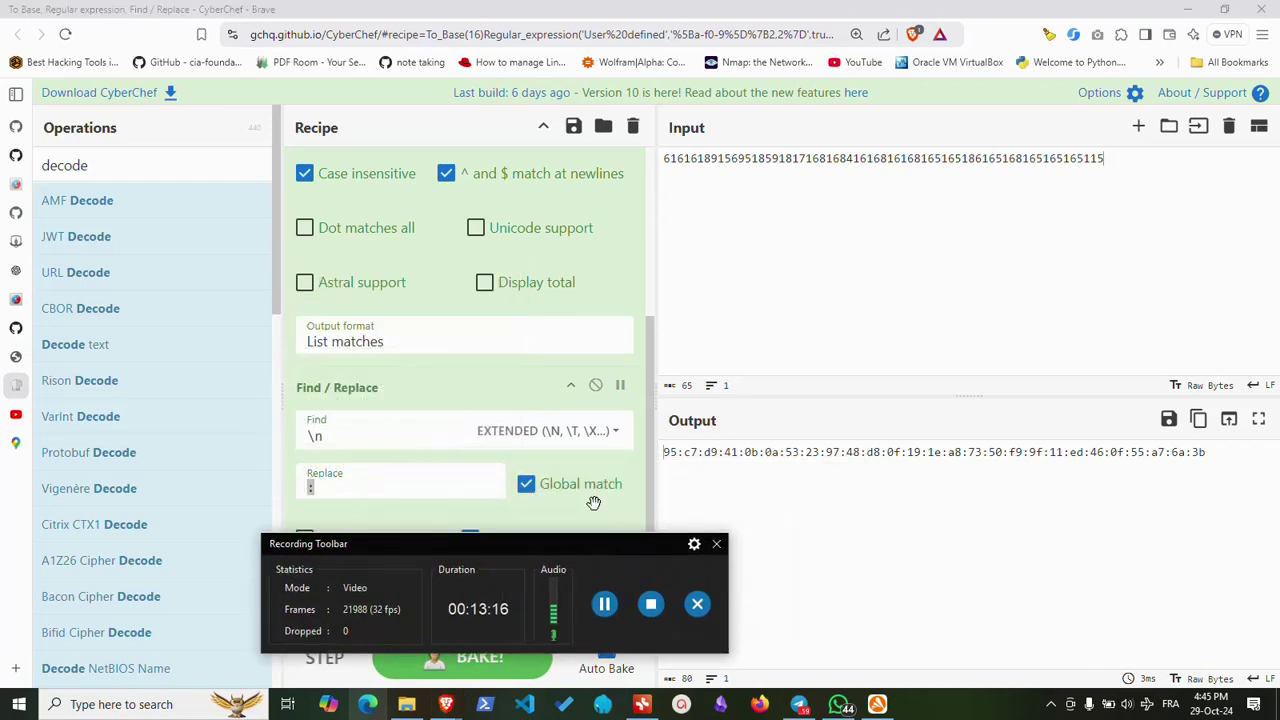
key("ctrl+a")
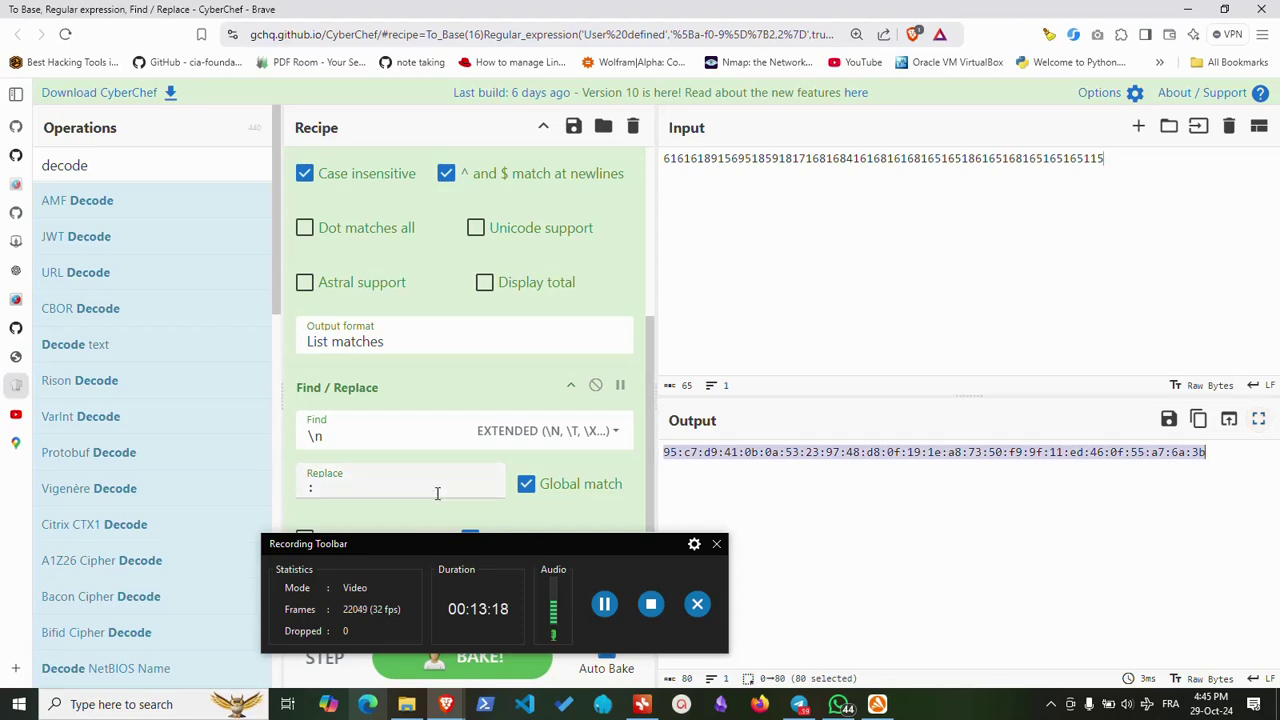
left_click_drag(446, 397, 228, 428)
left_click_drag(180, 410, 178, 408)
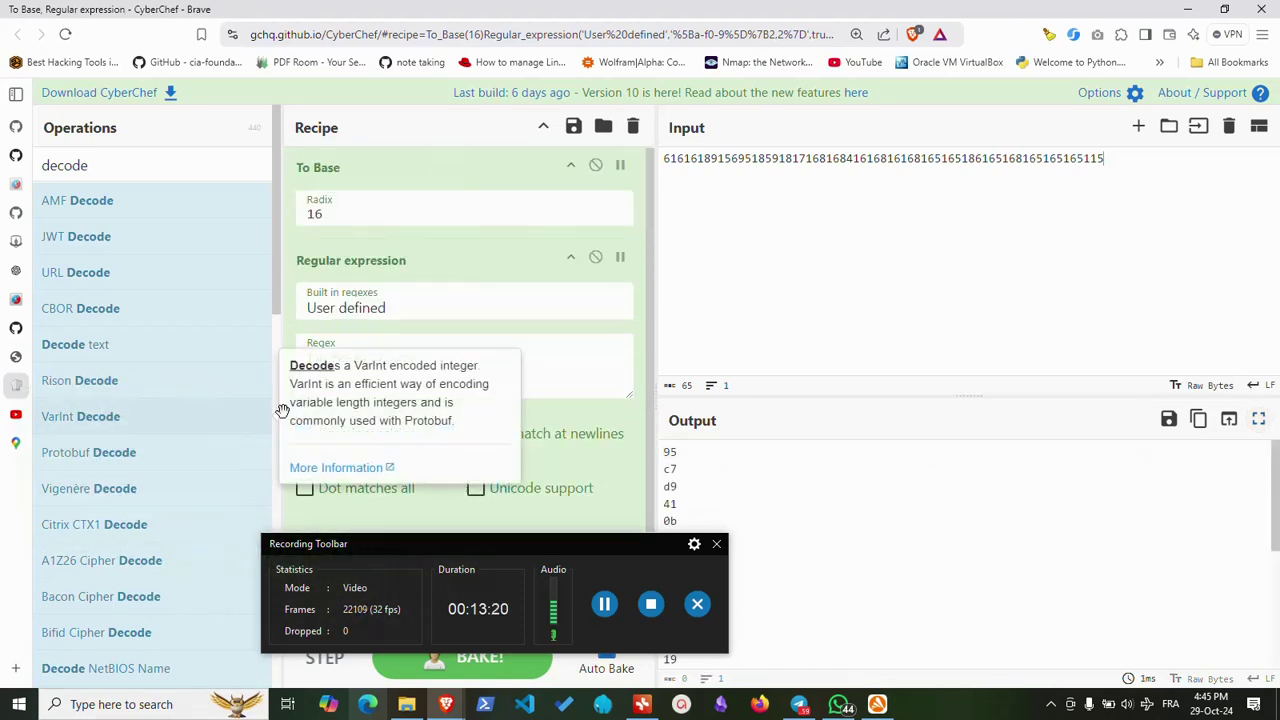
scroll(689, 463, "down", 3)
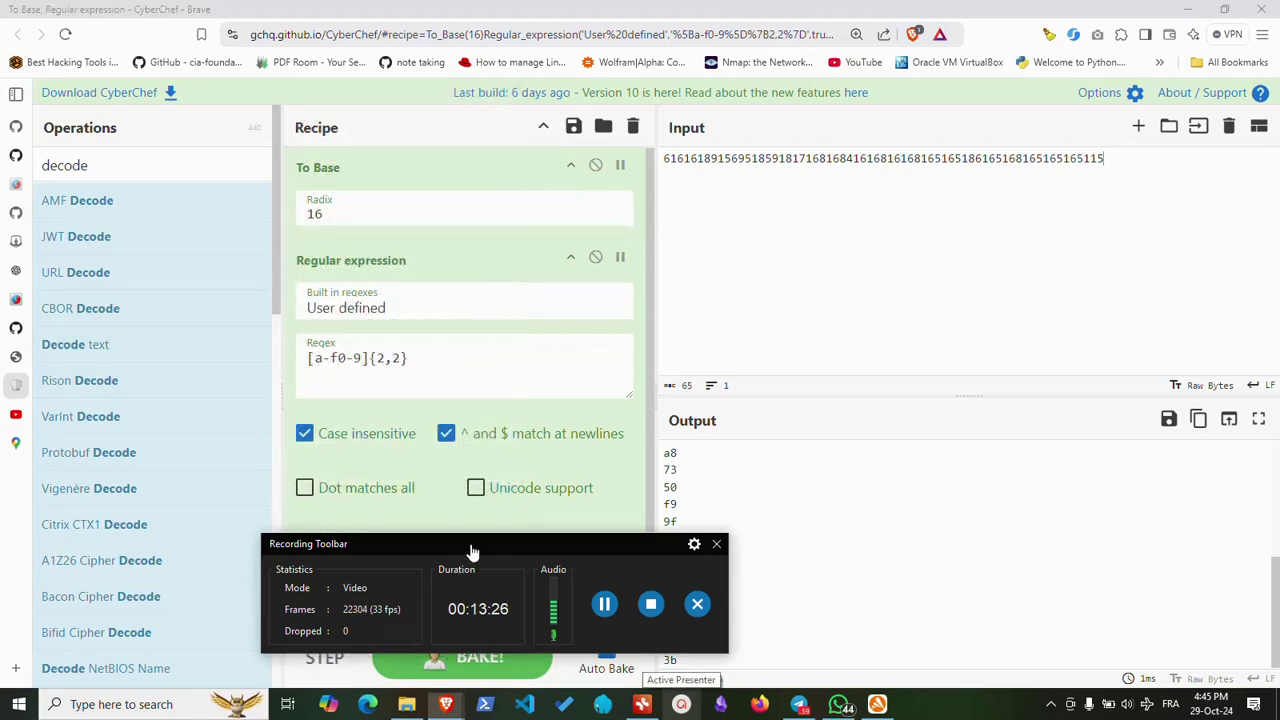
left_click_drag(446, 574, 429, 329)
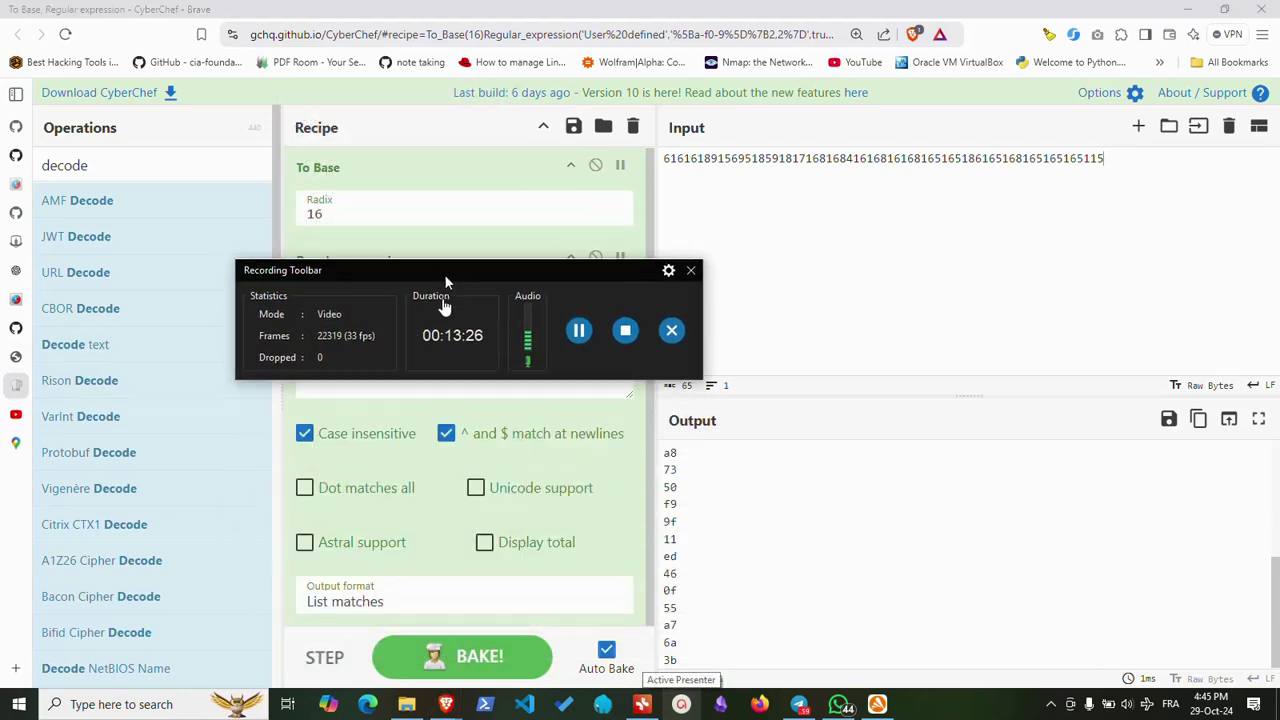
Copy the Recipe 13 recipe details JSON from the GitHub README
left_click(15, 358)
left_click(30, 328)
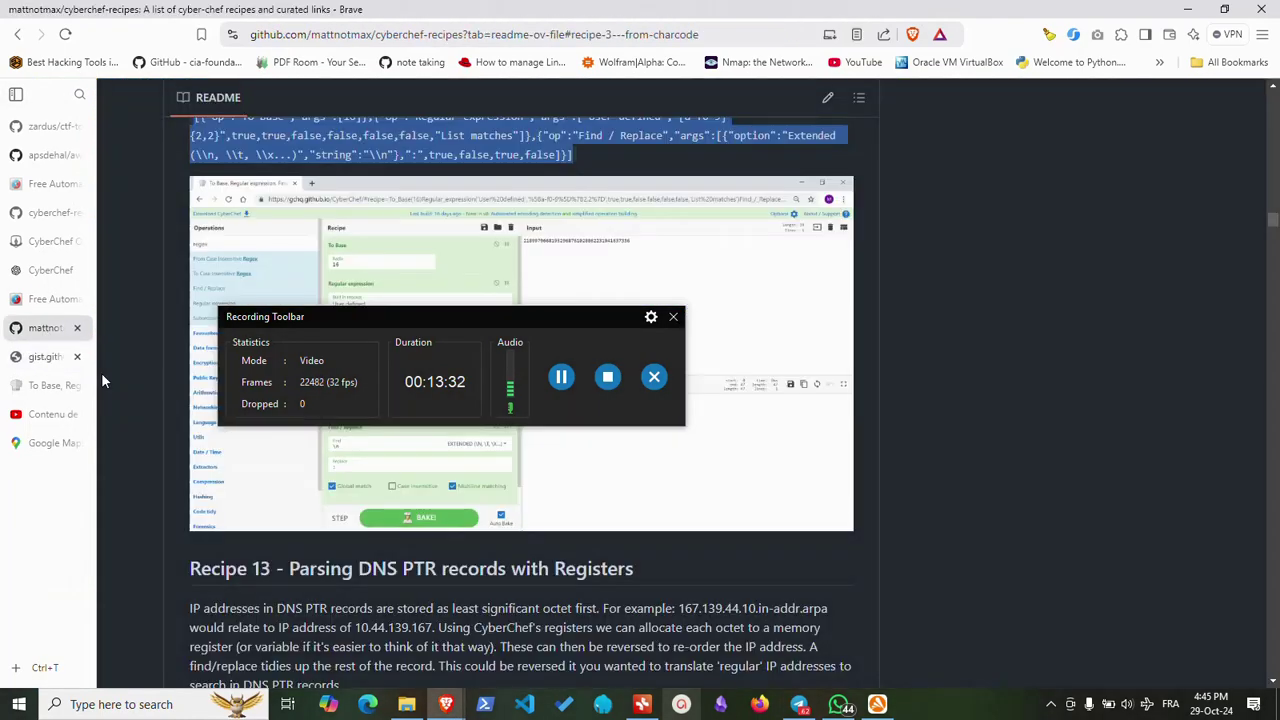
scroll(157, 306, "down", 3)
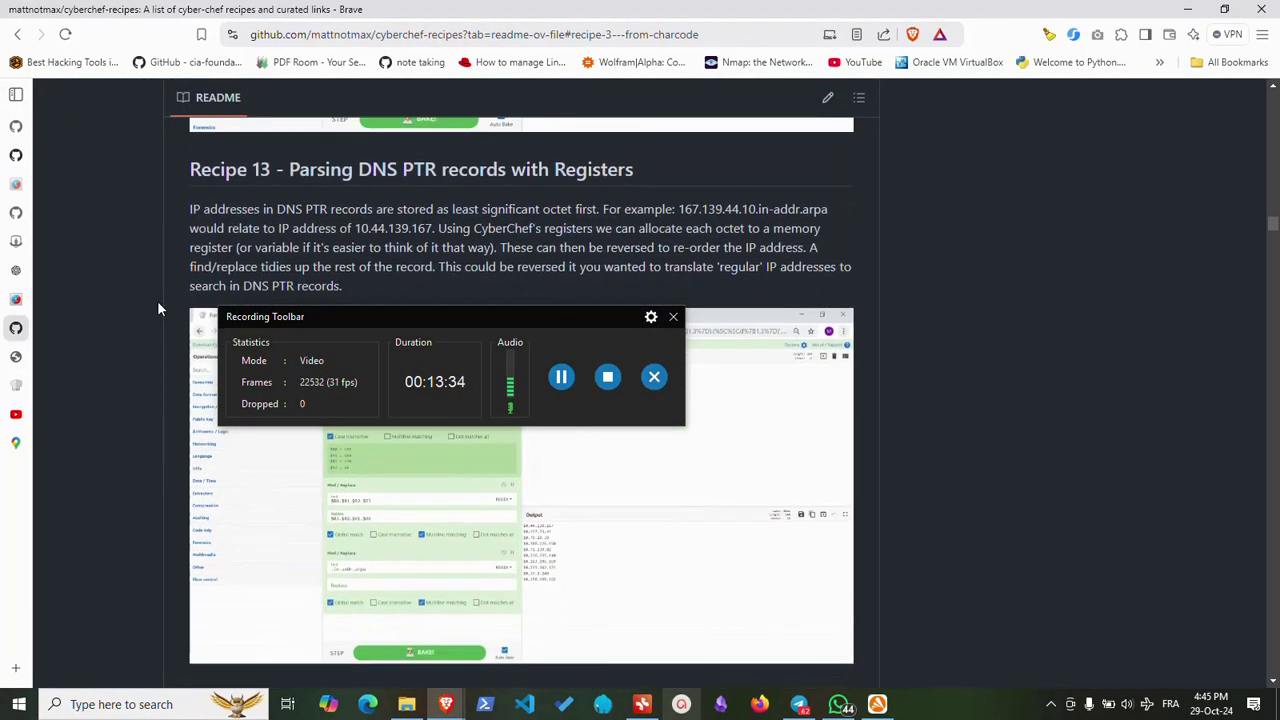
scroll(157, 306, "down", 2)
scroll(157, 306, "up", 2)
scroll(157, 306, "down", 2)
scroll(157, 306, "down", 3)
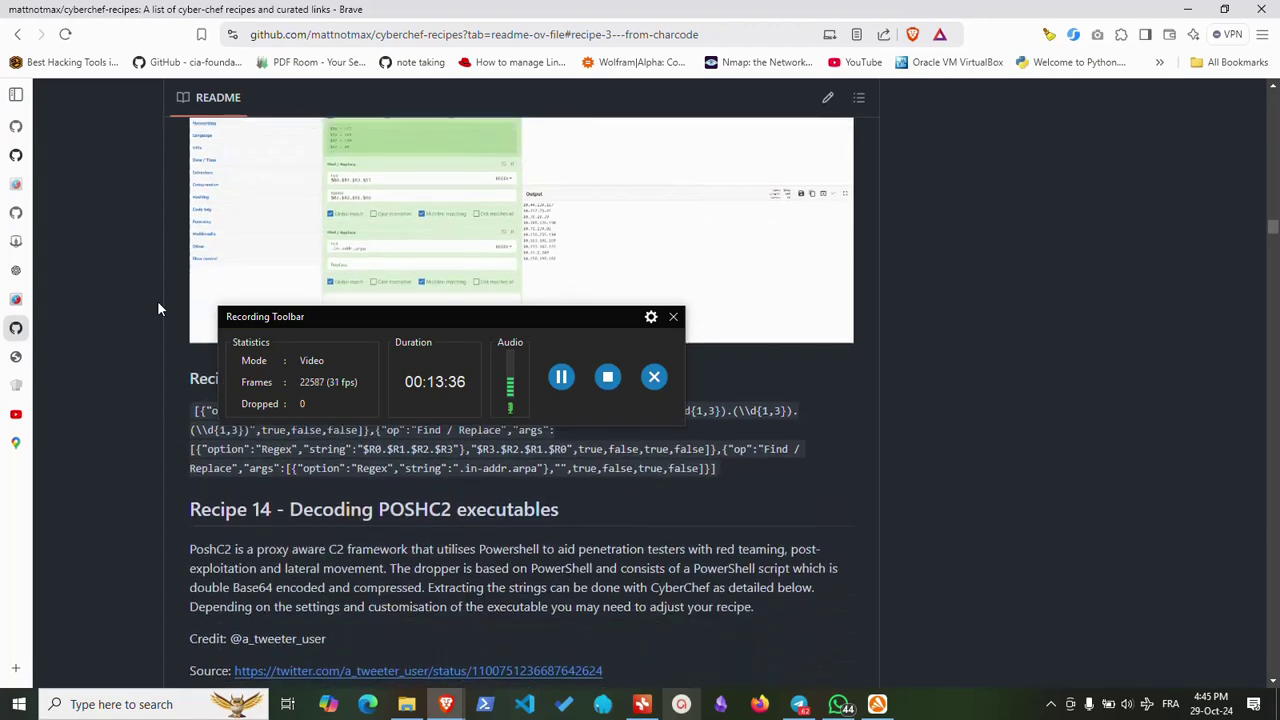
scroll(157, 308, "down", 1)
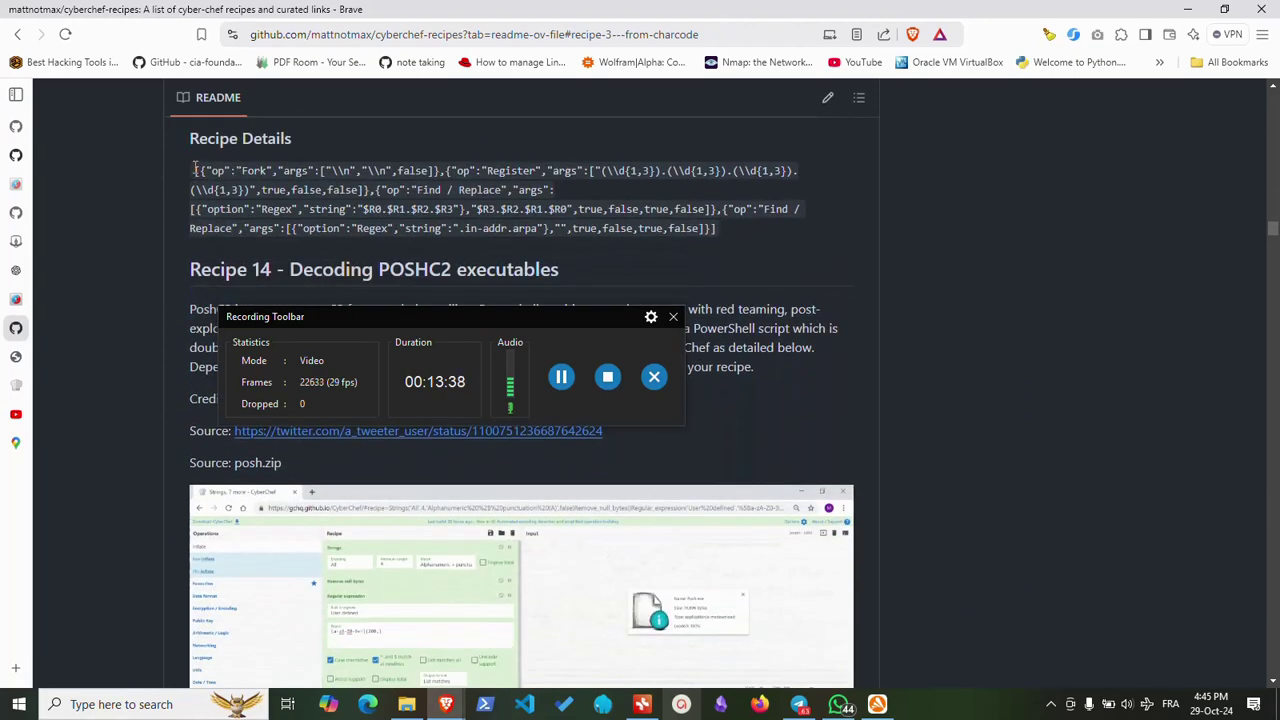
left_click_drag(196, 170, 720, 228)
right_click(458, 198)
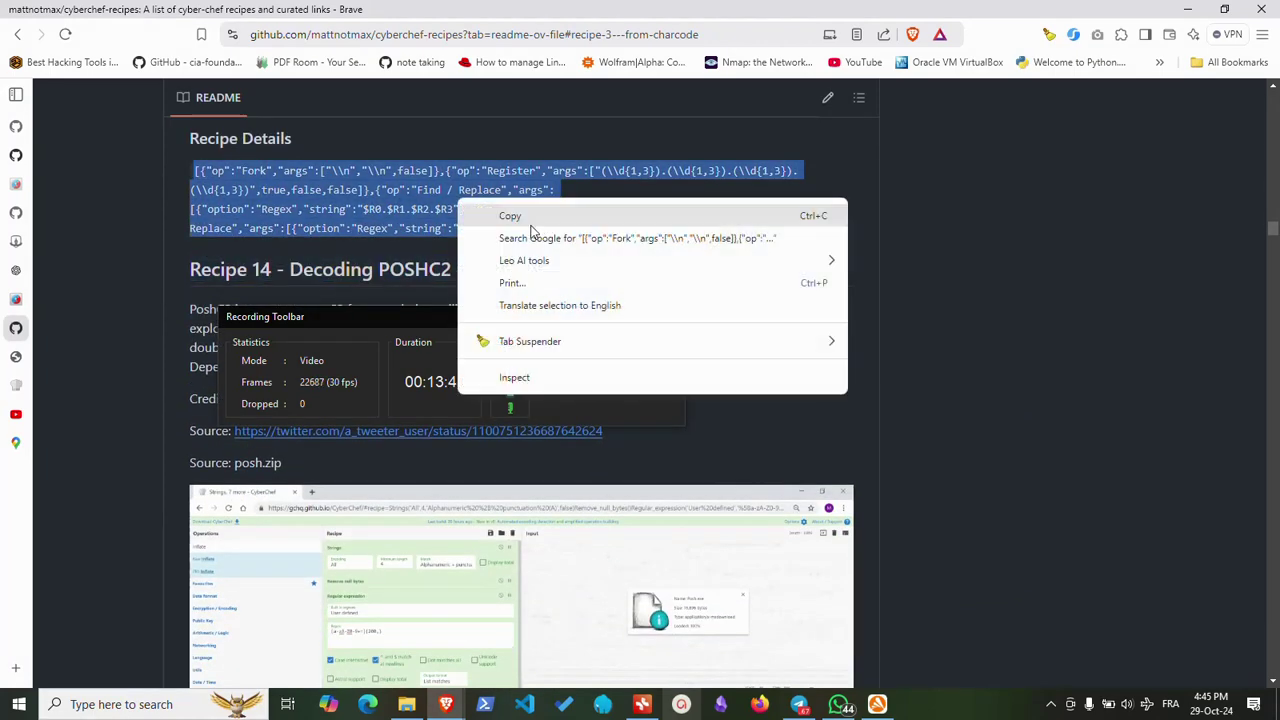
left_click(530, 224)
Empty CyberChef's current recipe so the output mirrors the input
left_click(44, 357)
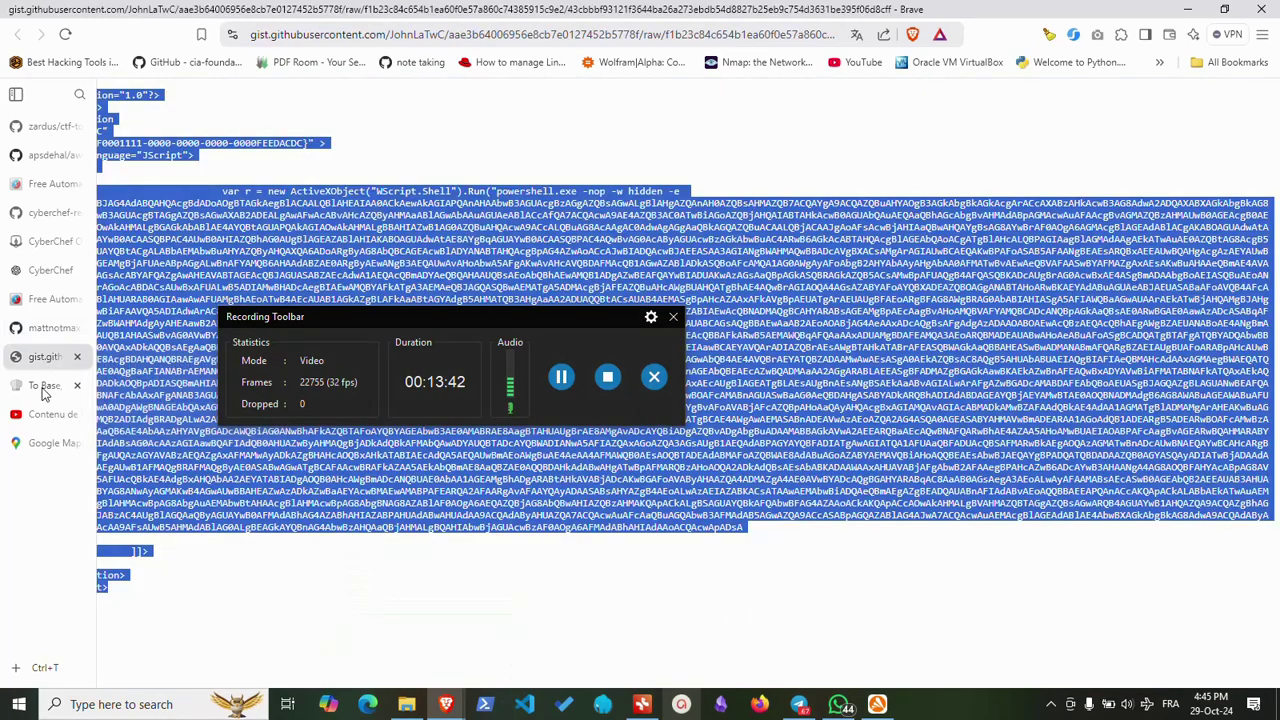
left_click(44, 388)
left_click(632, 128)
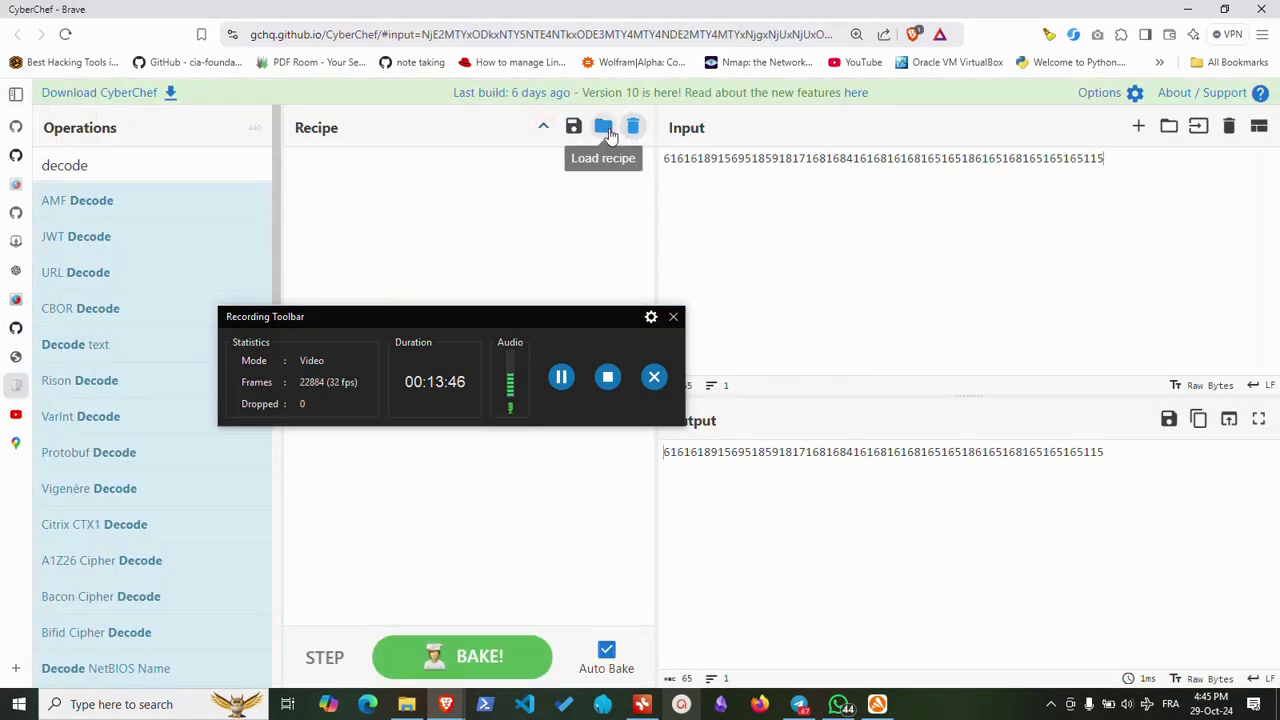
Load the pasted Fork, Register, $R3.$R2.$R1.$R0 Find / Replace recipe and delete the old input
left_click(603, 127)
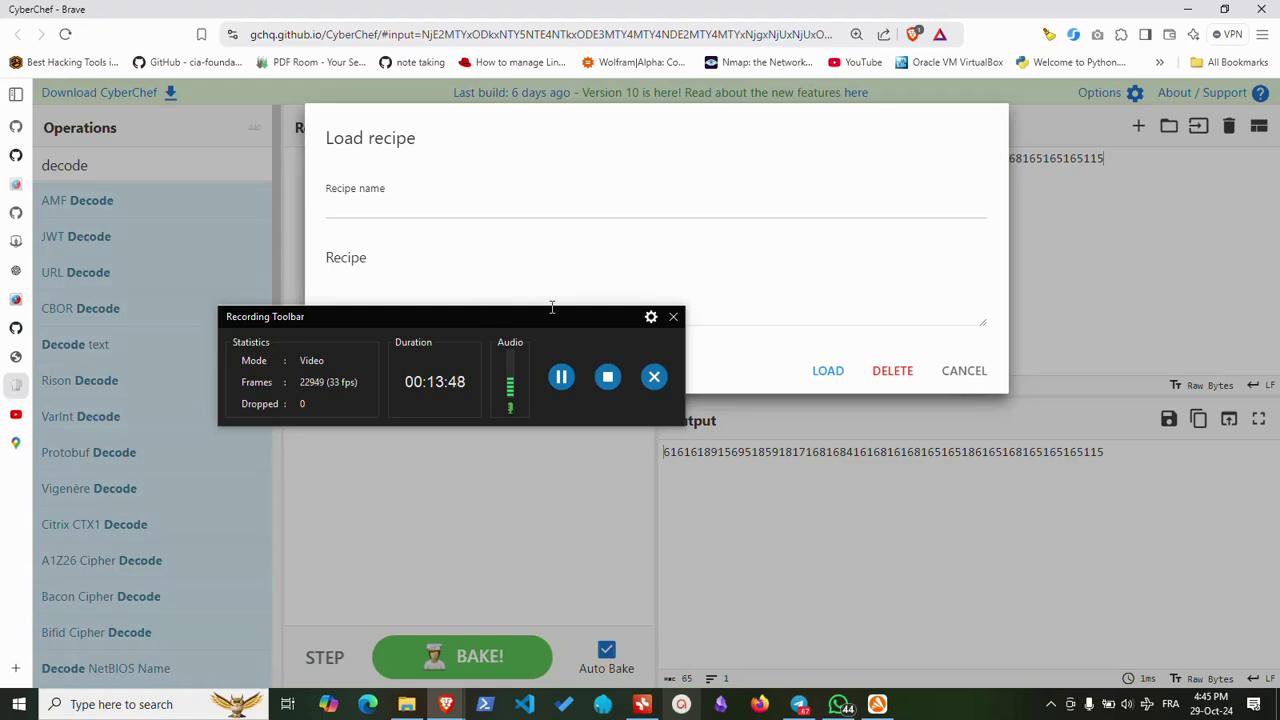
left_click_drag(551, 310, 547, 409)
left_click(540, 311)
right_click(540, 314)
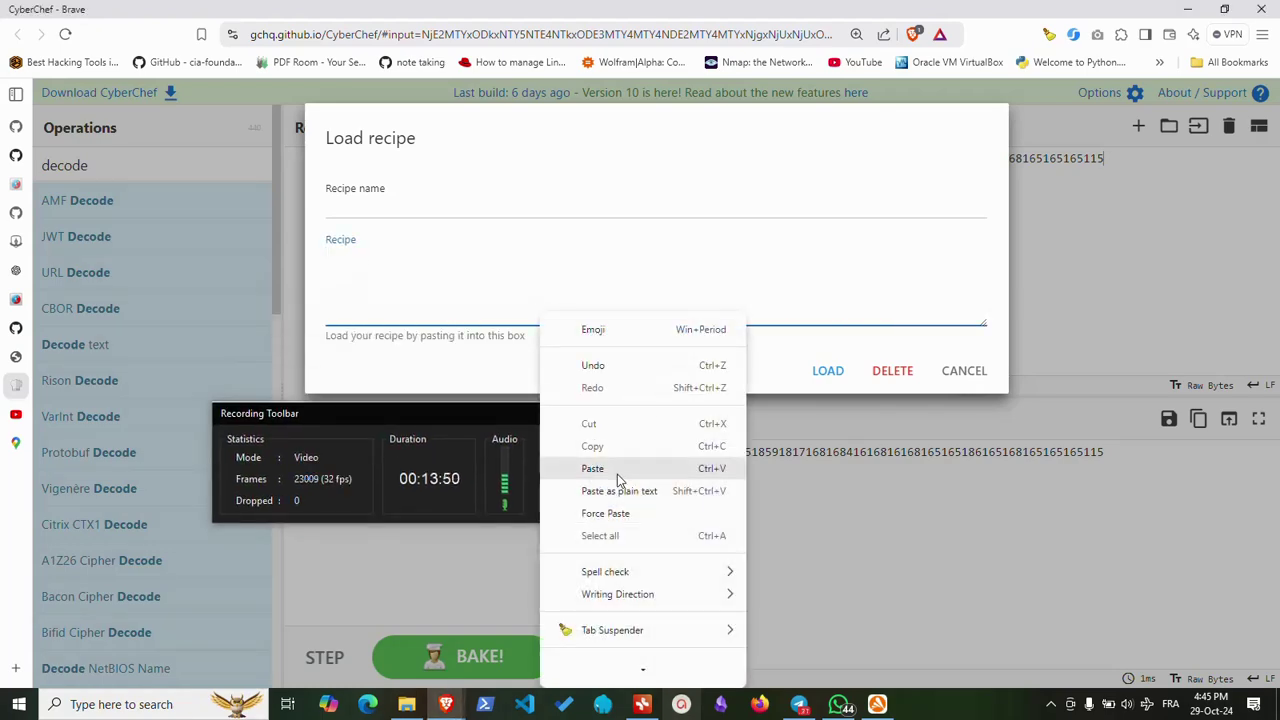
left_click(617, 478)
left_click(815, 371)
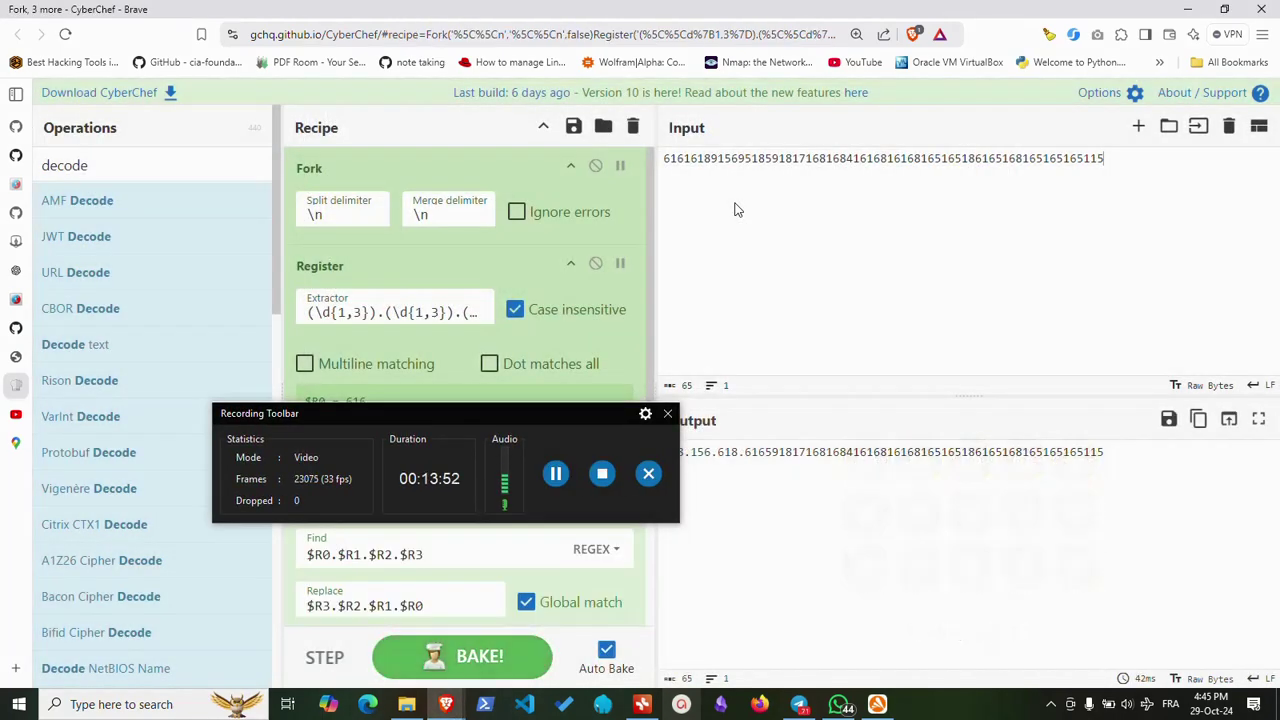
left_click_drag(1134, 170, 625, 148)
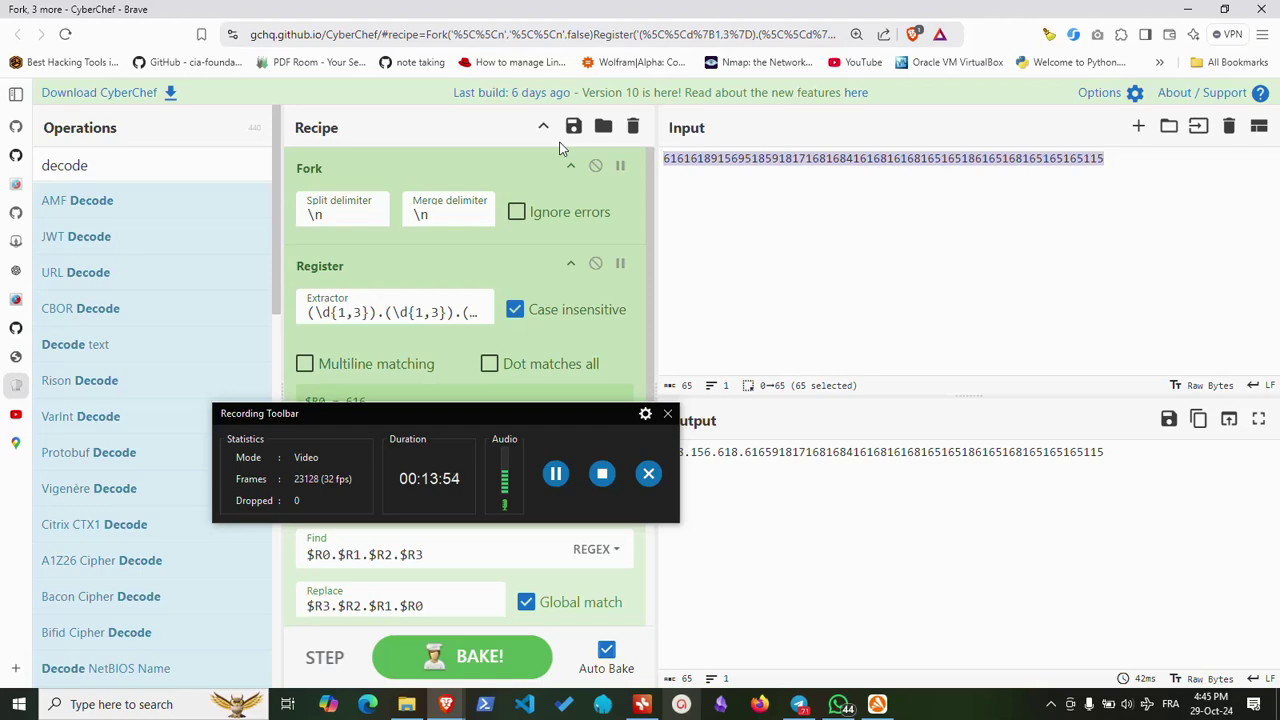
key("BackSpace")
Copy the example PTR name 167.139.44.10.in-addr.arpa from Recipe 13's description on GitHub
mouse_move(30, 360)
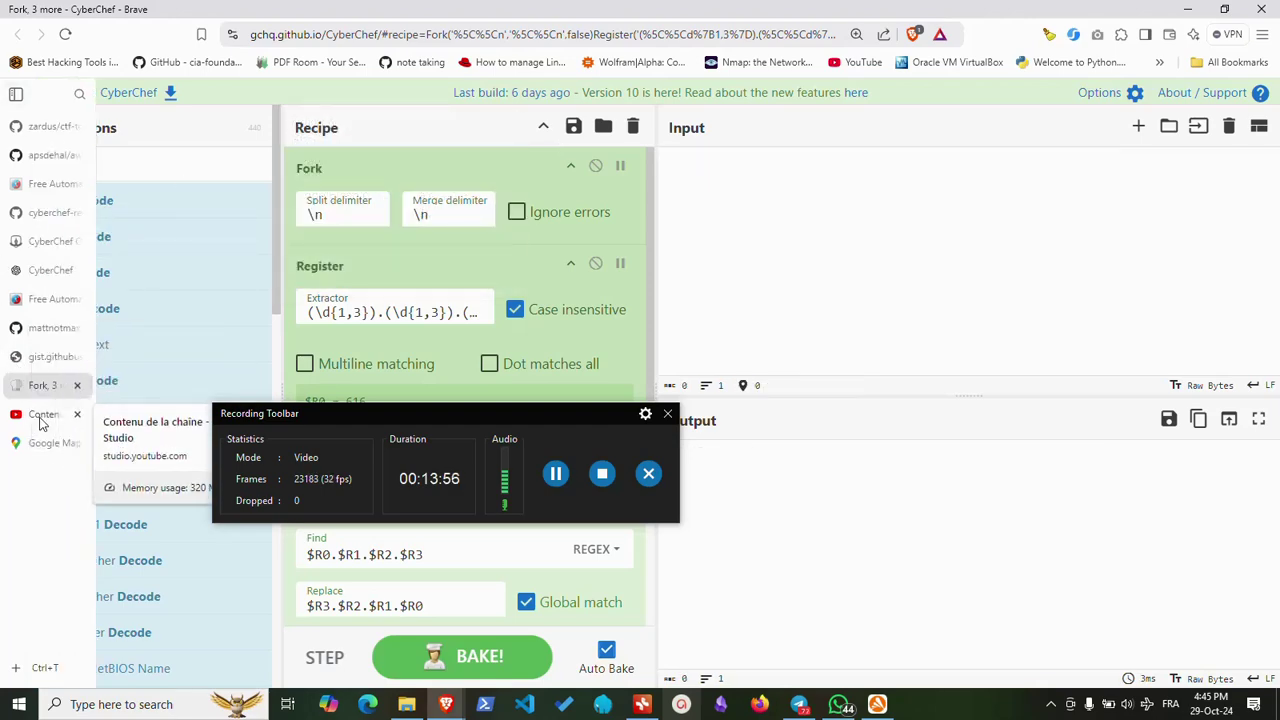
left_click(42, 327)
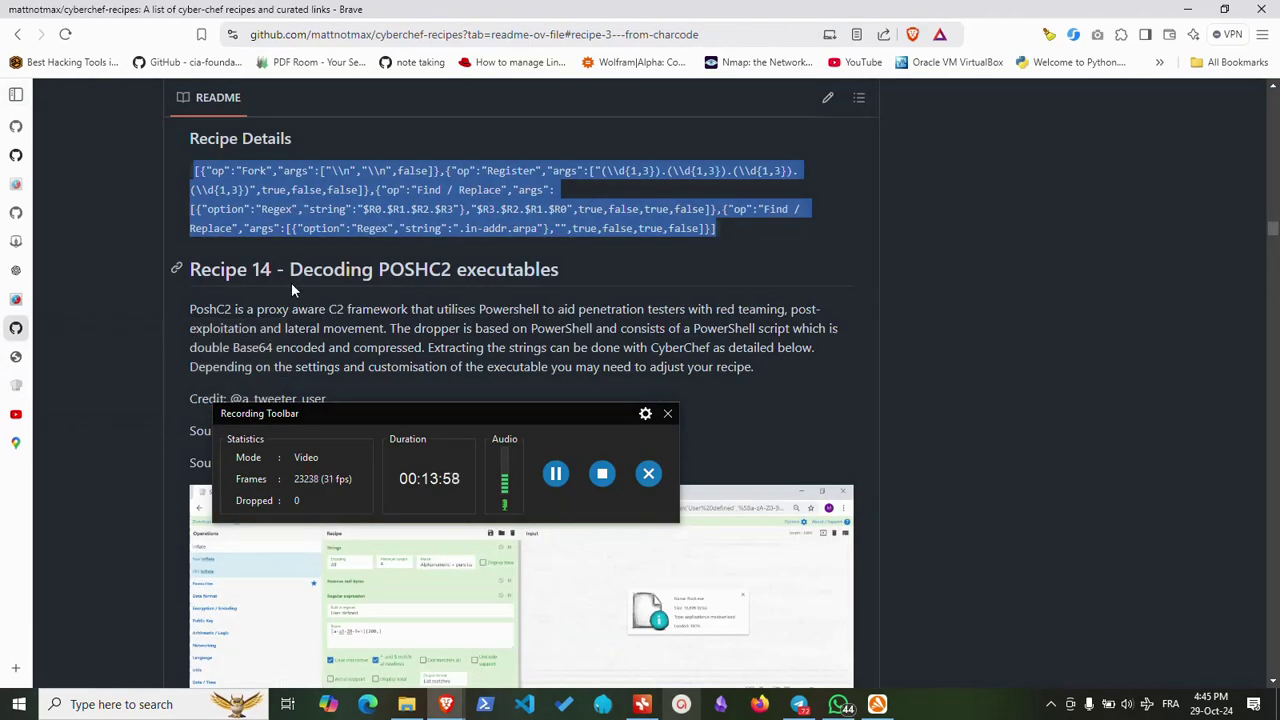
scroll(291, 284, "up", 6)
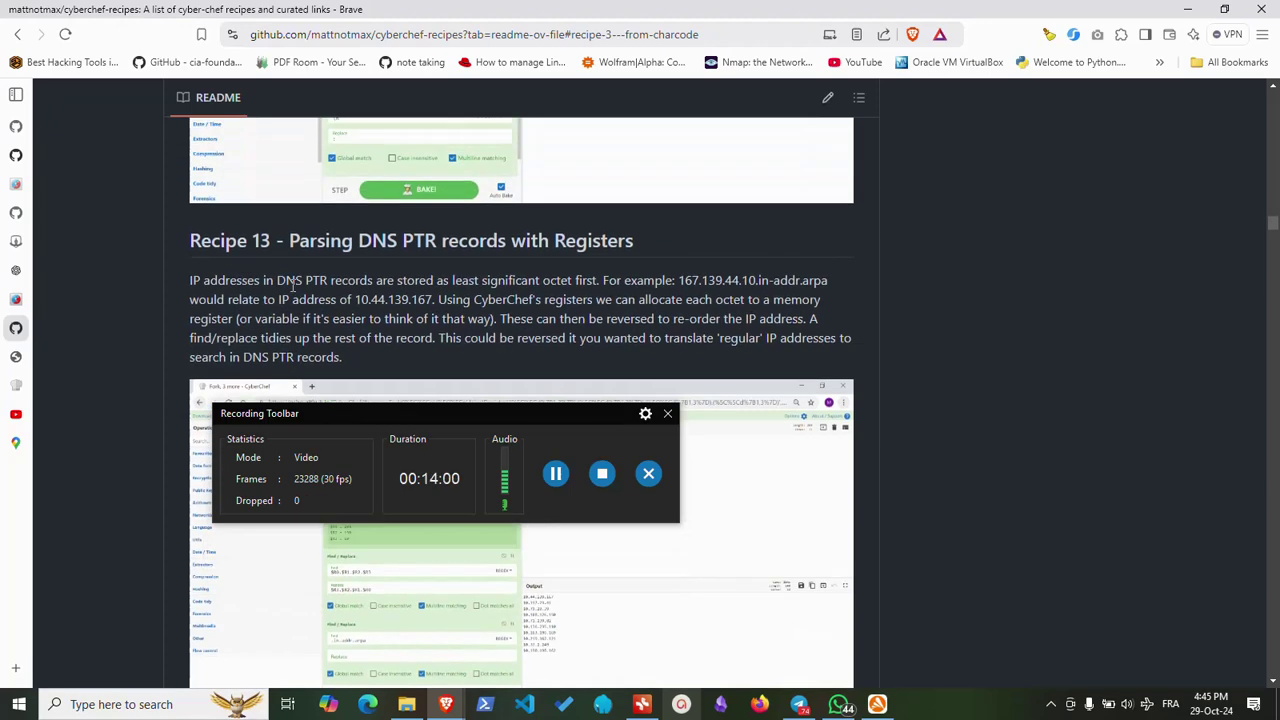
scroll(291, 284, "up", 1)
scroll(275, 268, "down", 1)
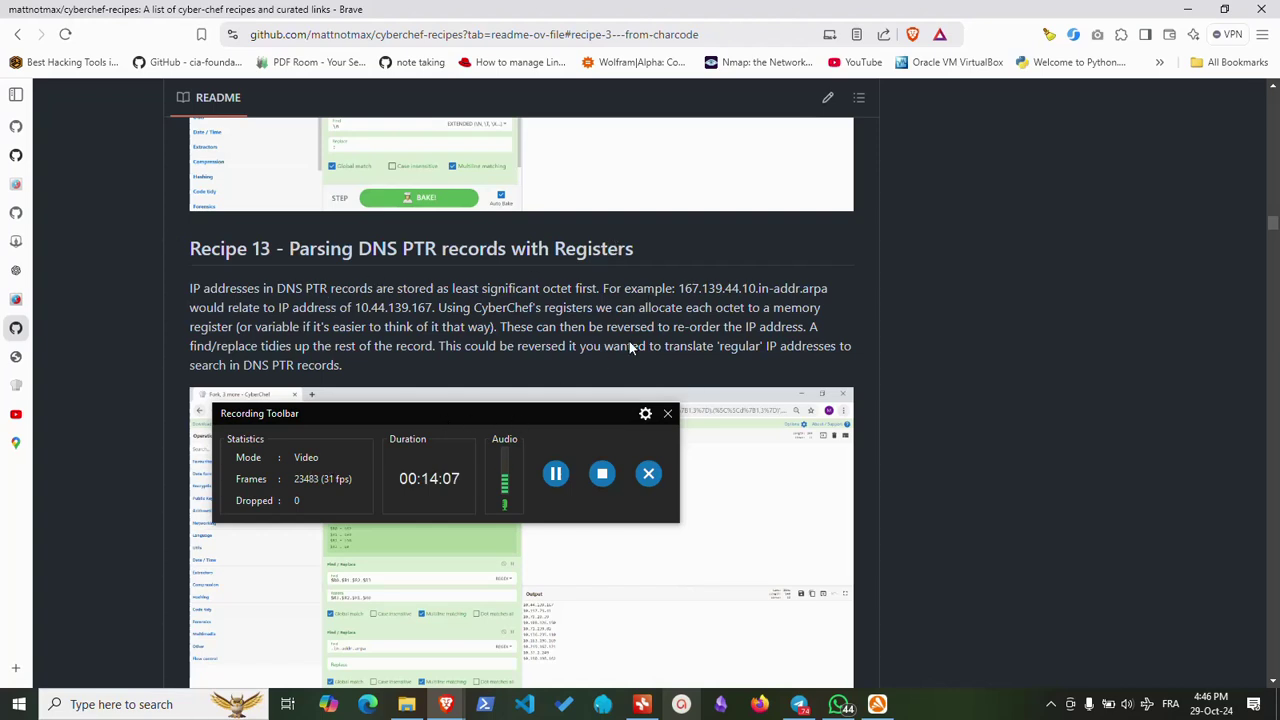
left_click_drag(680, 288, 832, 290)
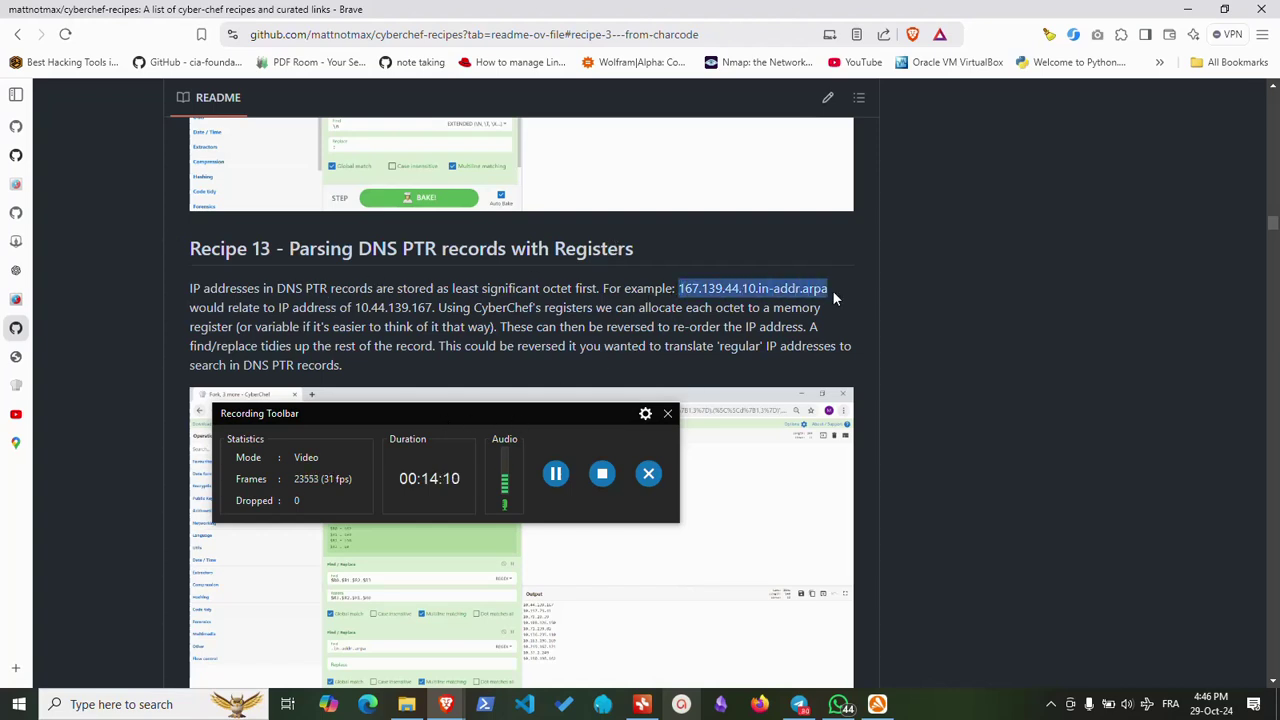
right_click(798, 296)
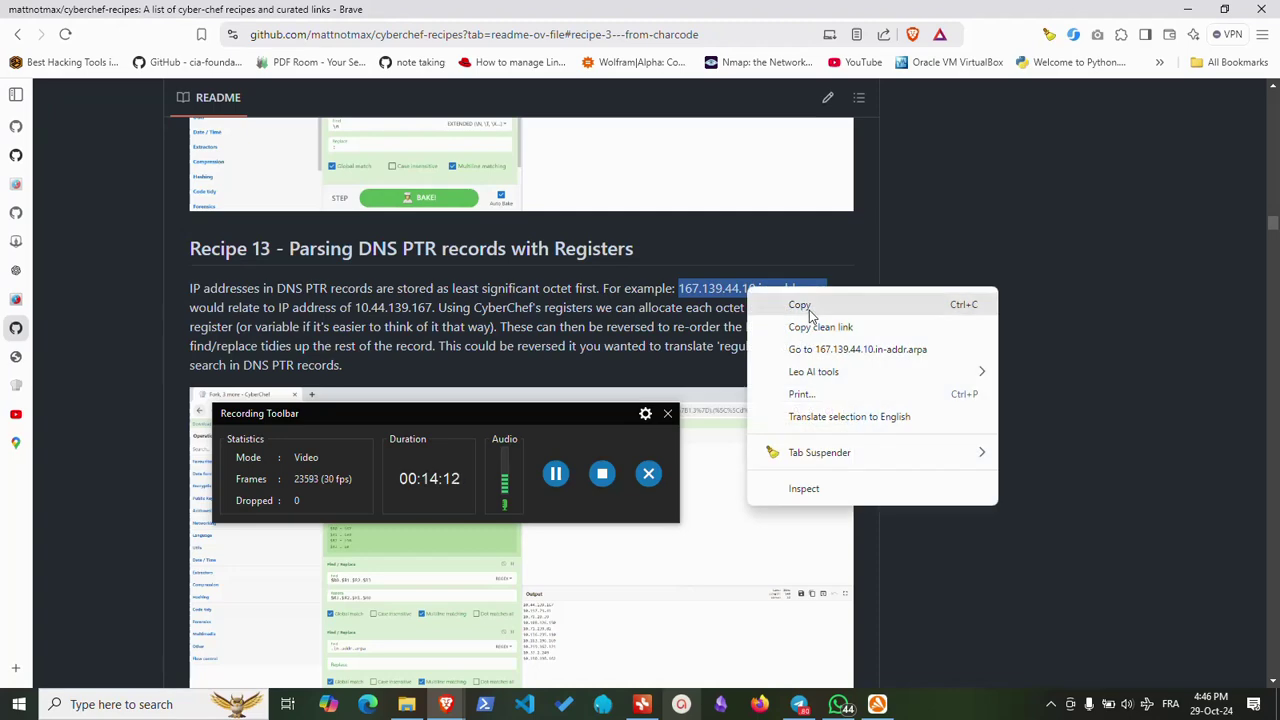
left_click(806, 304)
scroll(531, 318, "down", 2)
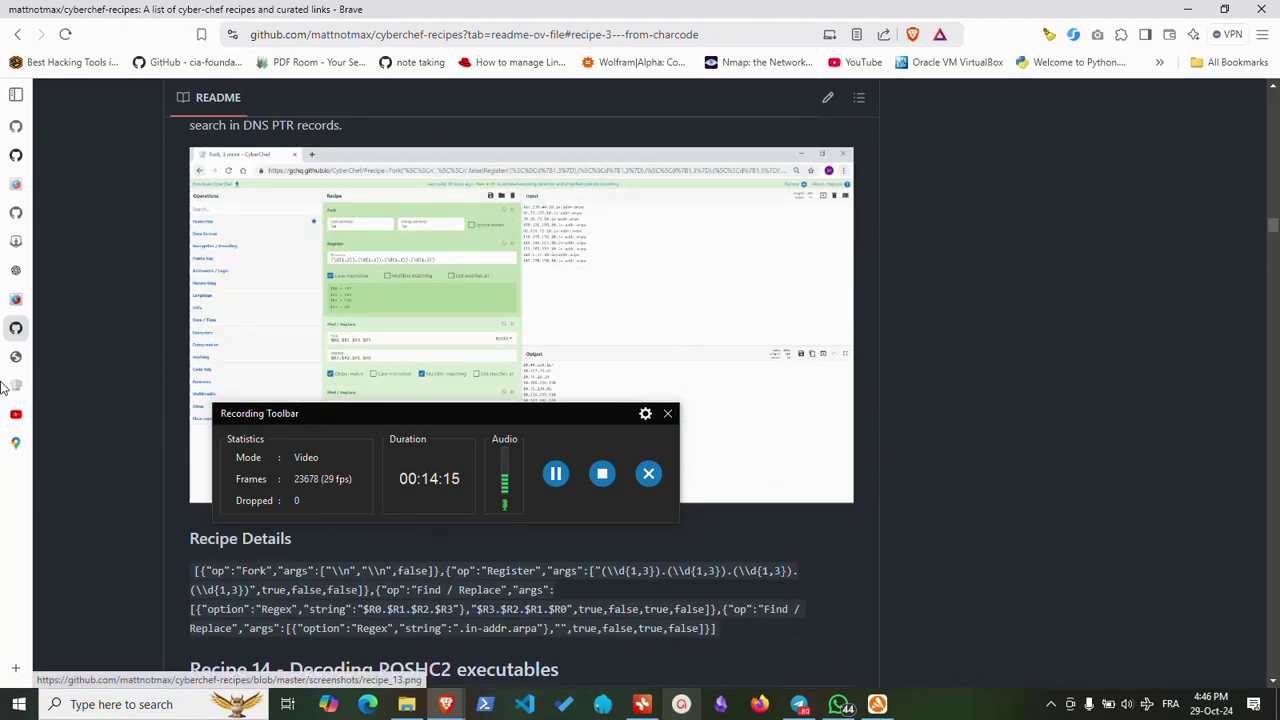
mouse_move(16, 390)
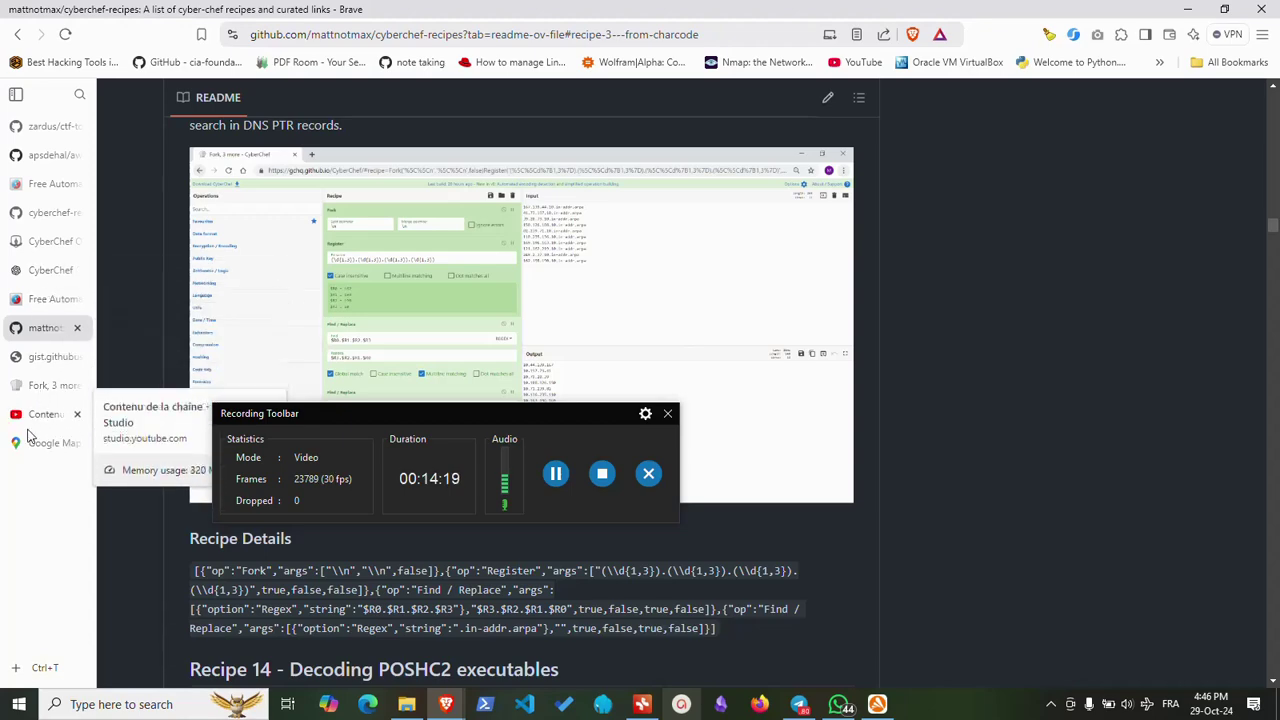
left_click(48, 386)
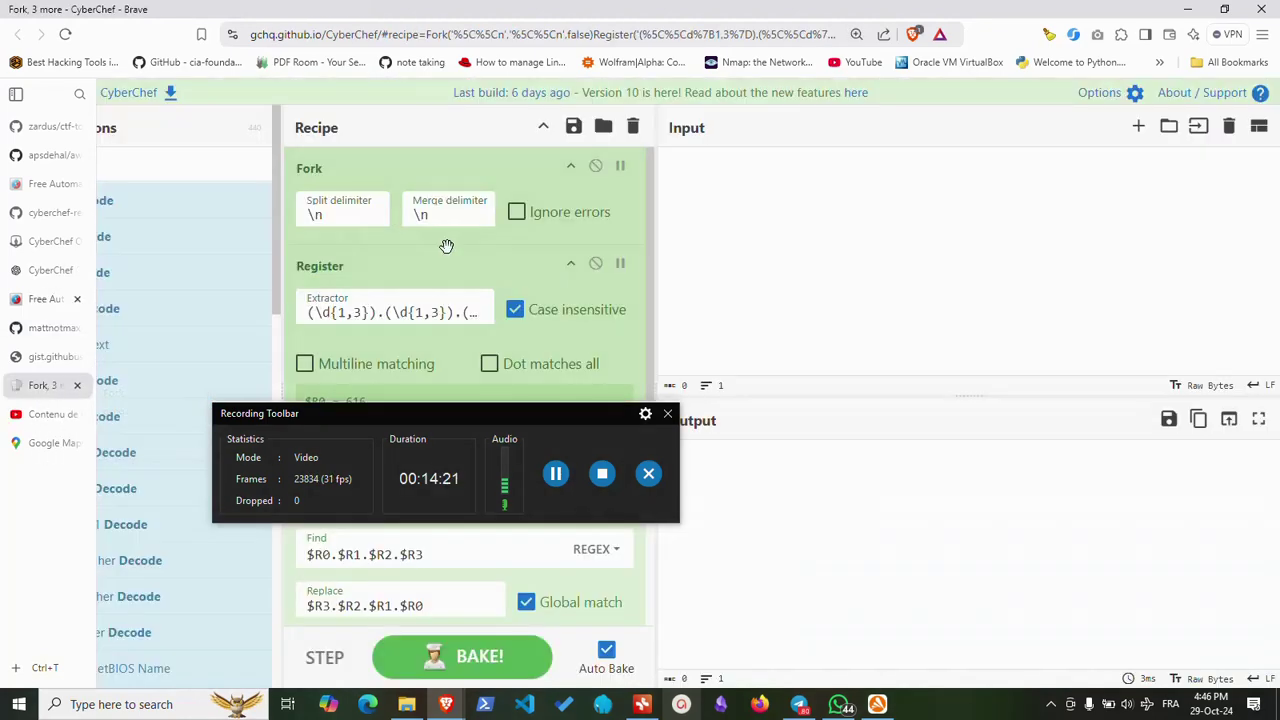
Paste 167.139.44.10.in-addr.arpa as input and confirm the output reads 10.44.139.167
right_click(806, 187)
left_click(870, 343)
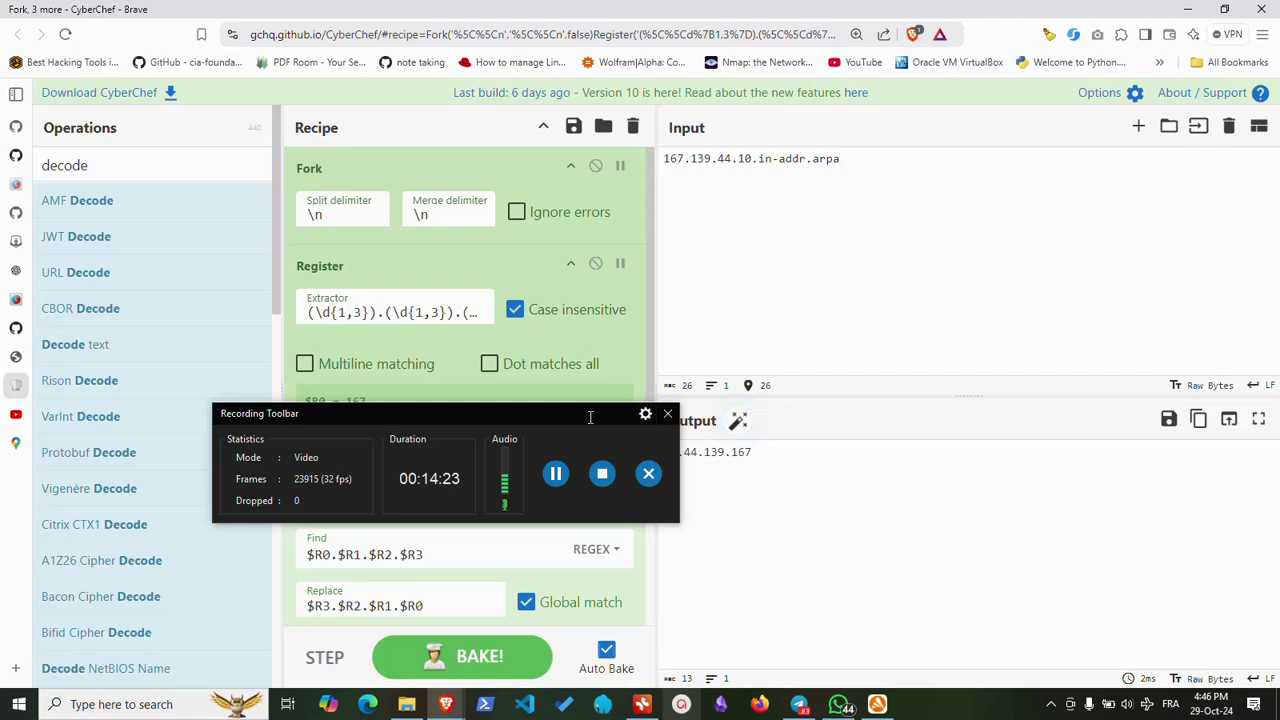
left_click_drag(586, 430, 522, 537)
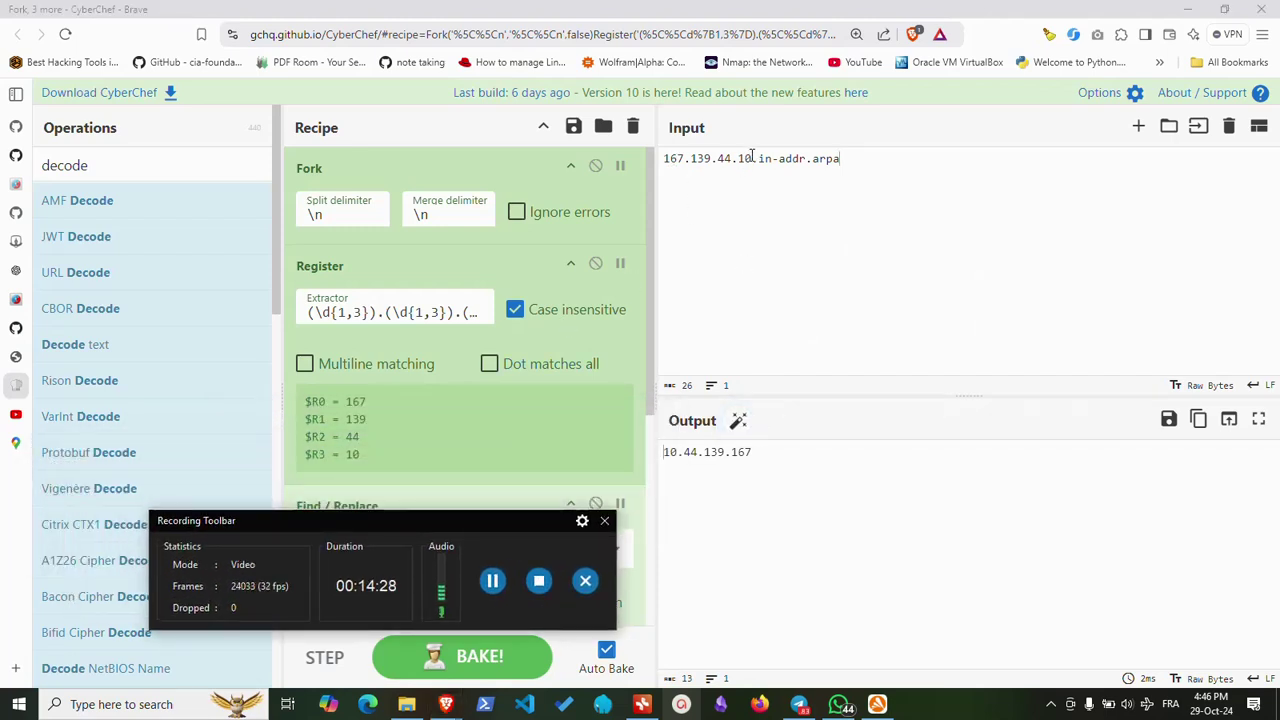
left_click_drag(752, 158, 661, 158)
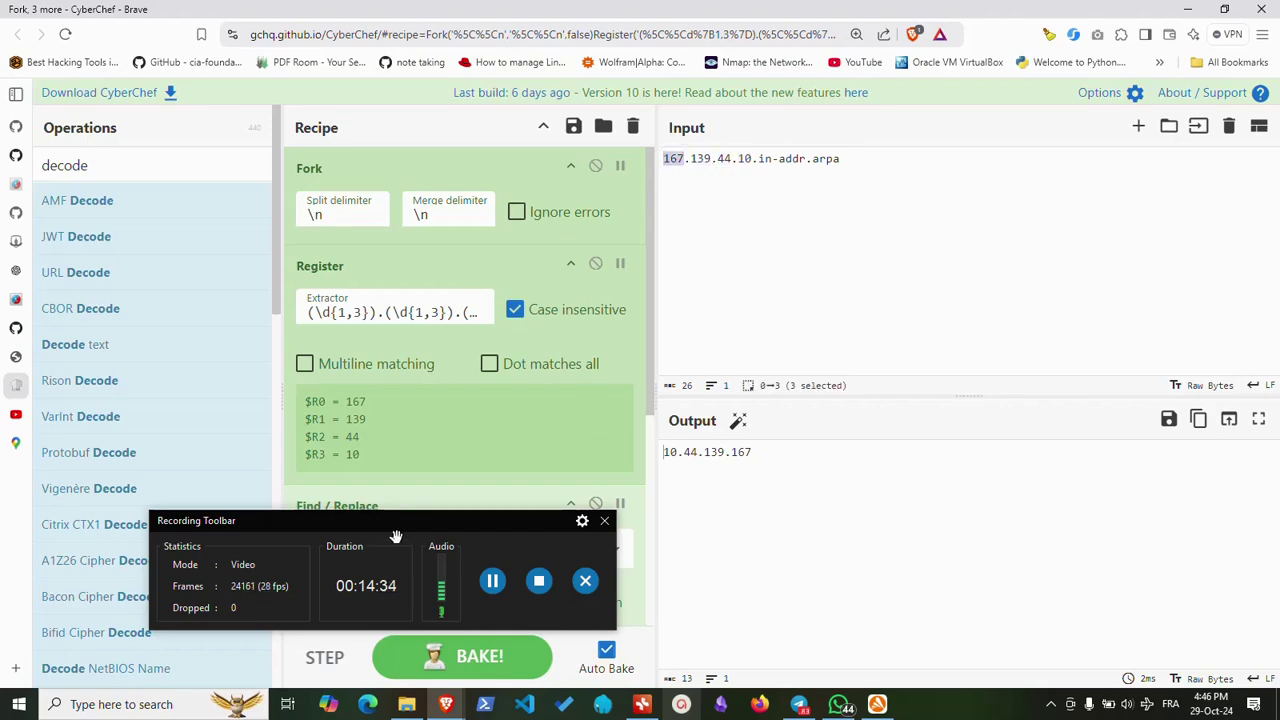
left_click_drag(396, 537, 469, 501)
key("ctrl+Tab")
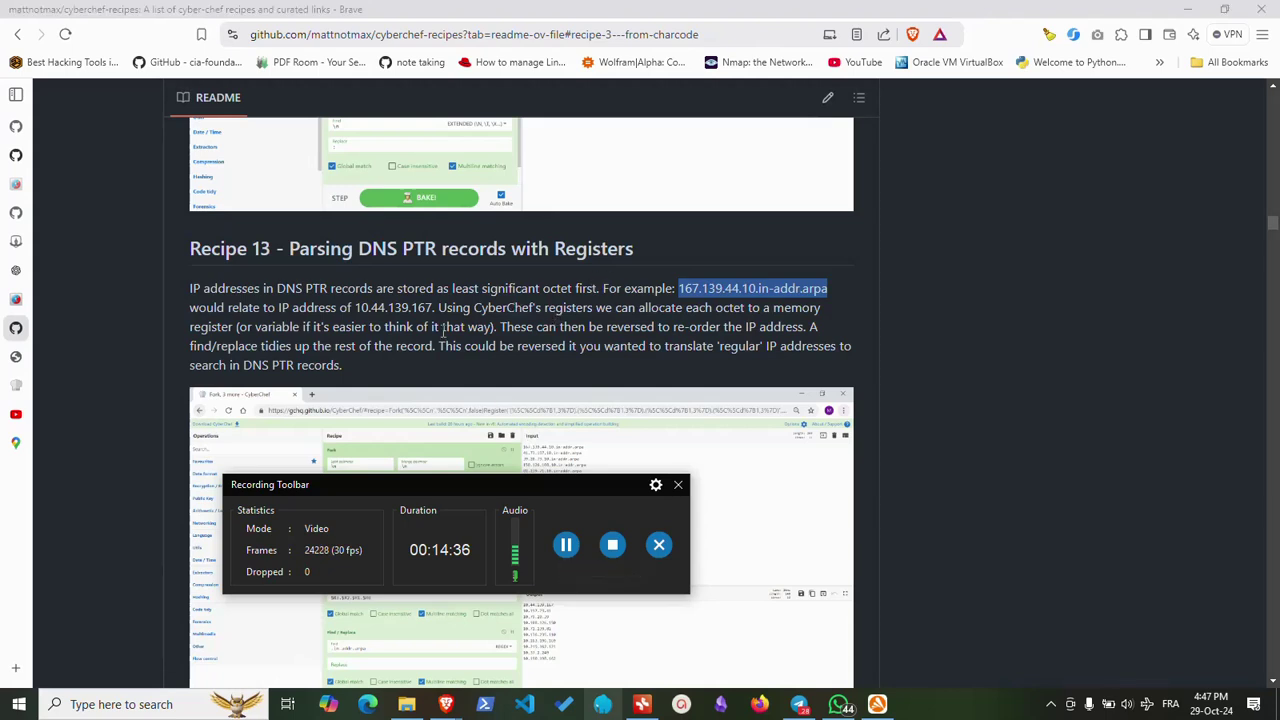
left_click(679, 289)
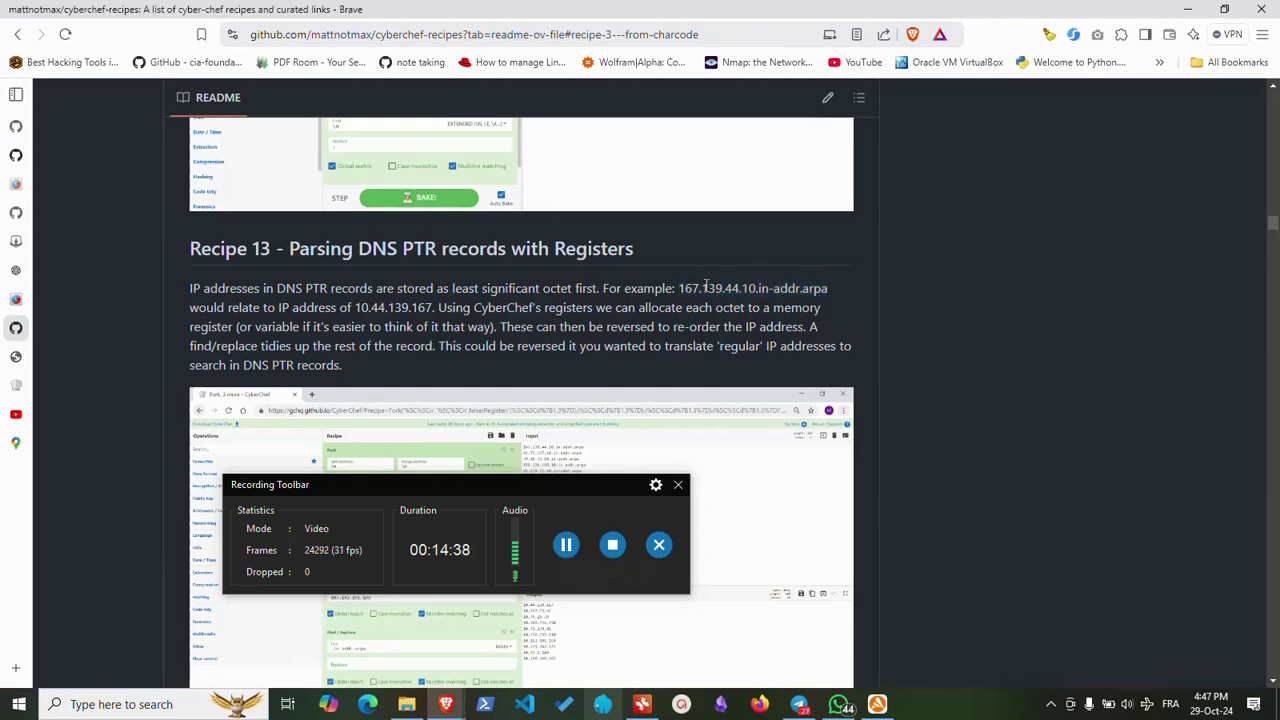
left_click_drag(679, 288, 833, 290)
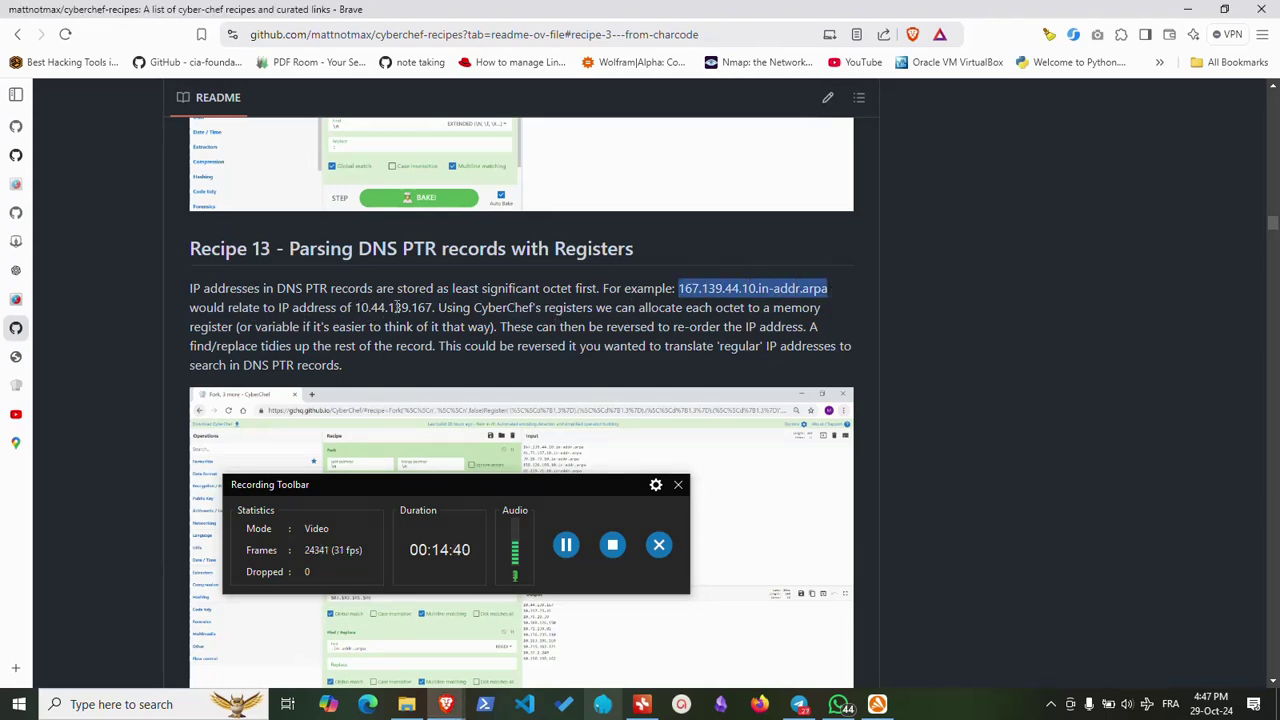
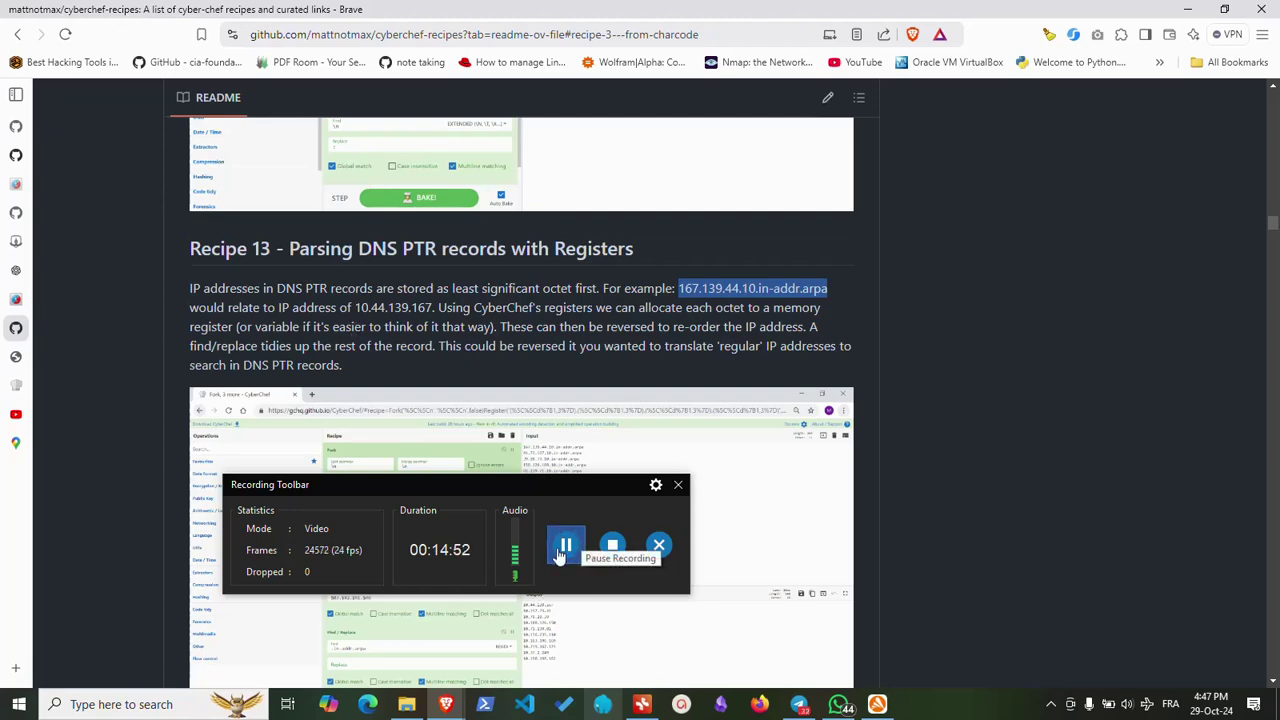
Copy the Recipe 13 DNS PTR recipe JSON from the GitHub README and go to CyberChef
scroll(294, 345, "down", 3)
scroll(294, 348, "up", 3)
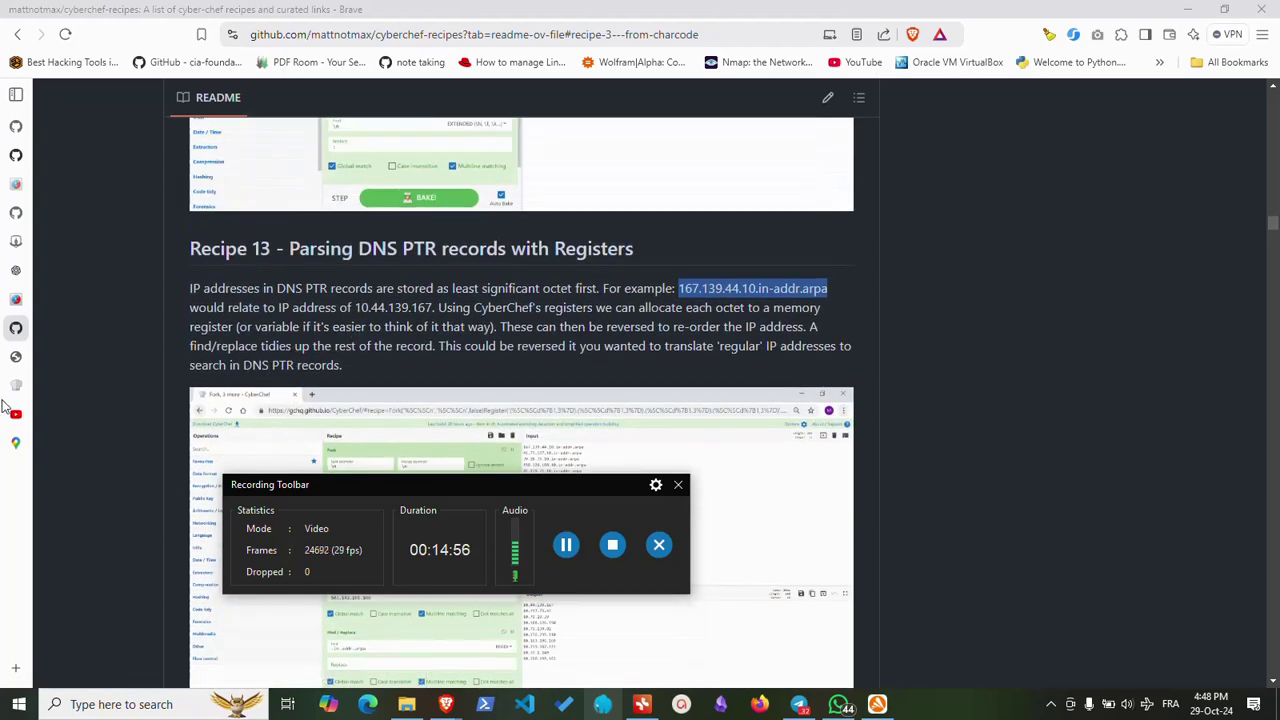
scroll(300, 323, "down", 3)
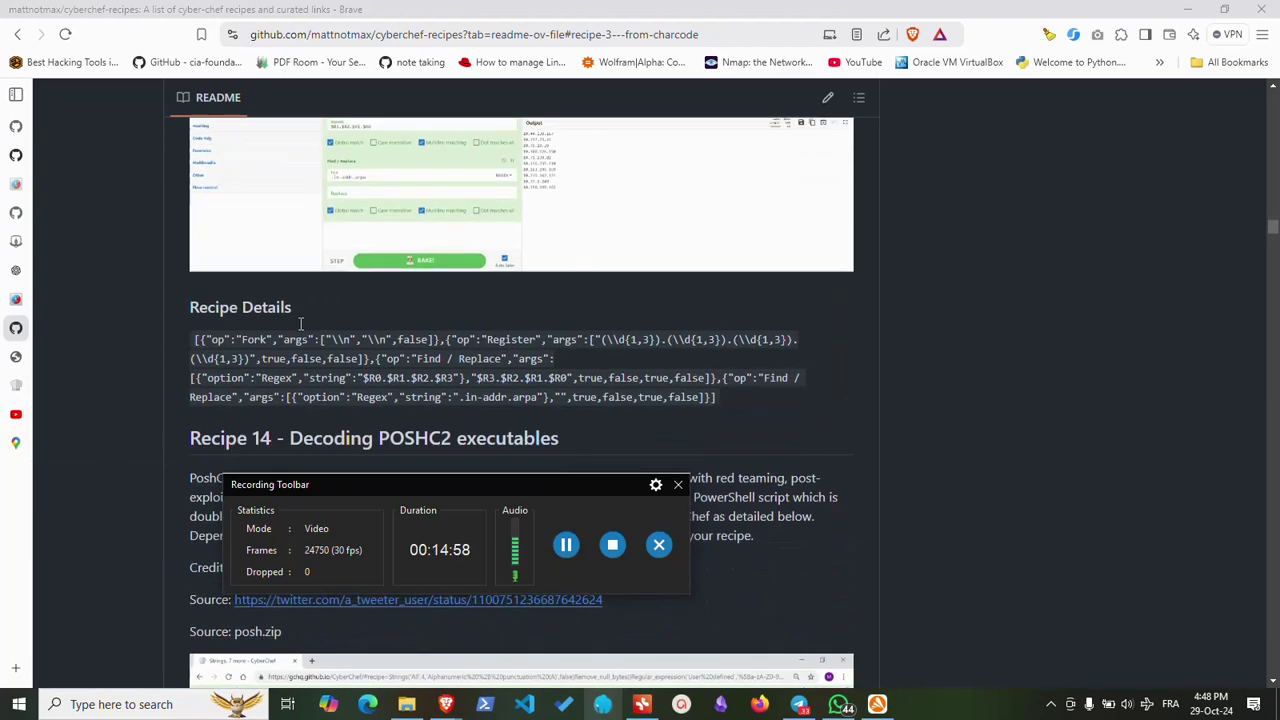
scroll(300, 323, "down", 1)
left_click_drag(195, 250, 719, 308)
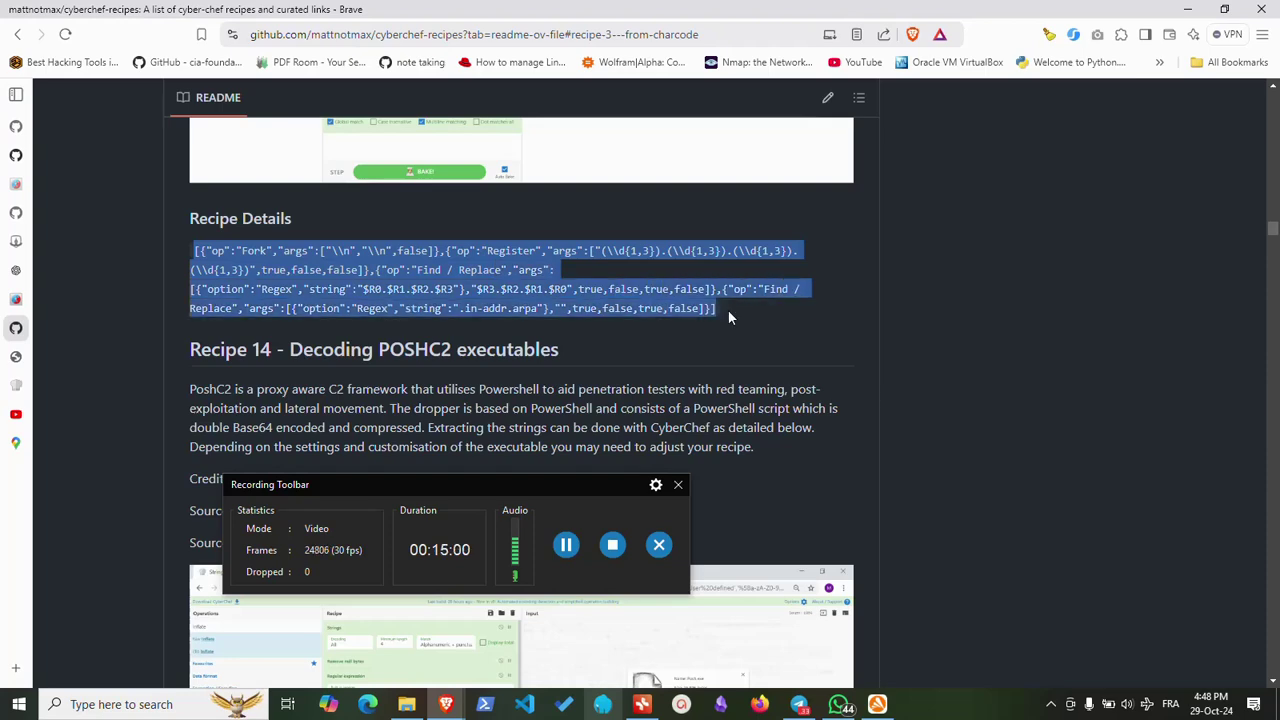
right_click(350, 285)
left_click(418, 310)
left_click(25, 360)
Replace the CyberChef recipe with the pasted Recipe 13 Fork/Register/Find-Replace chain and empty the input
left_click(38, 385)
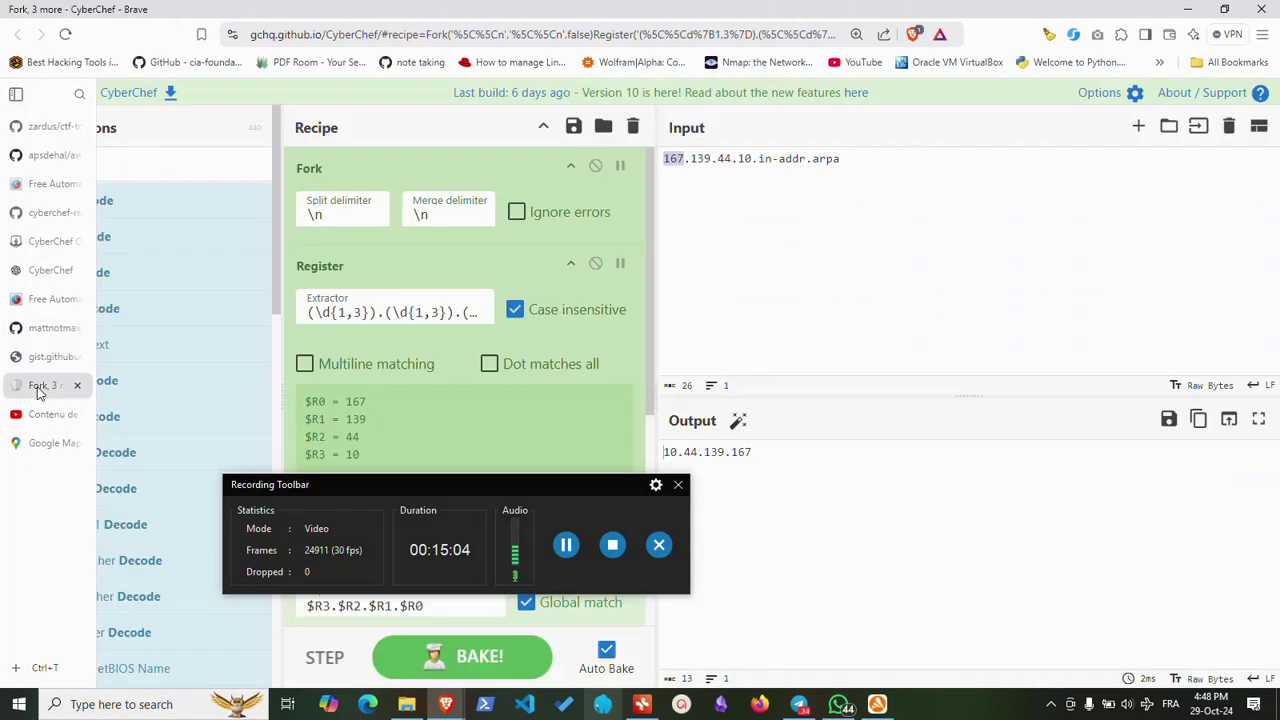
left_click(633, 126)
right_click(419, 214)
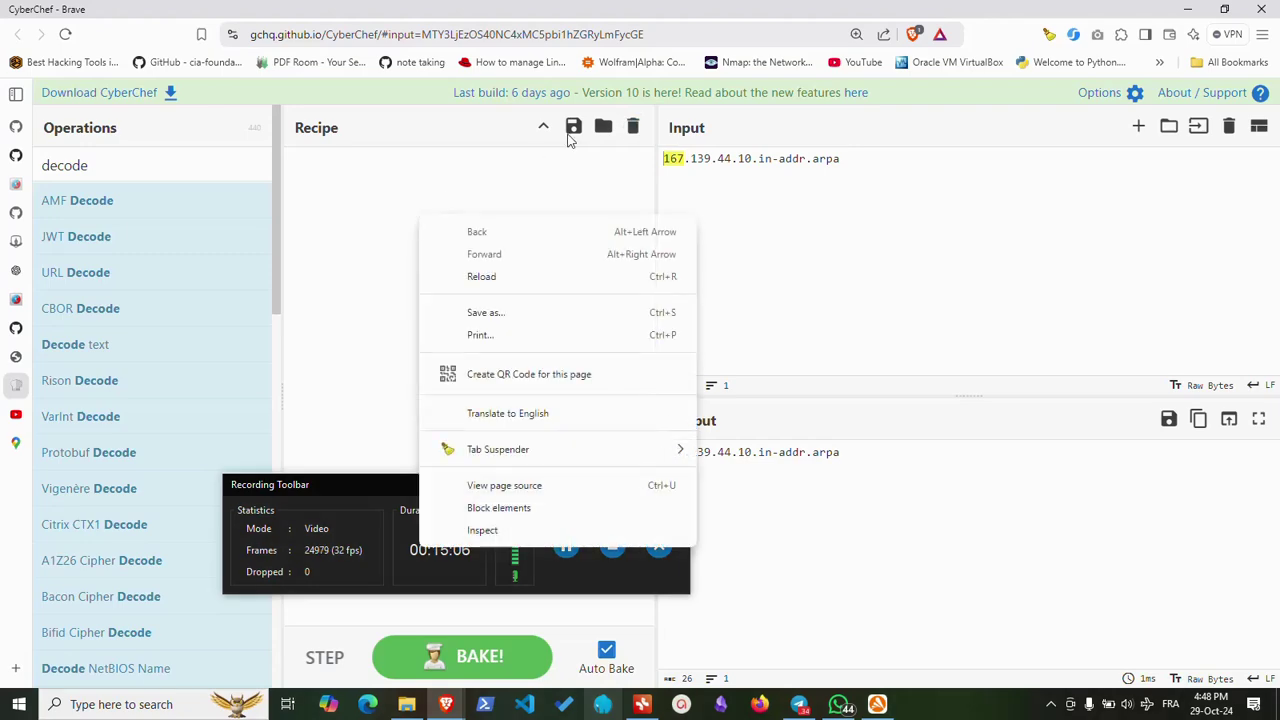
left_click(603, 126)
right_click(395, 305)
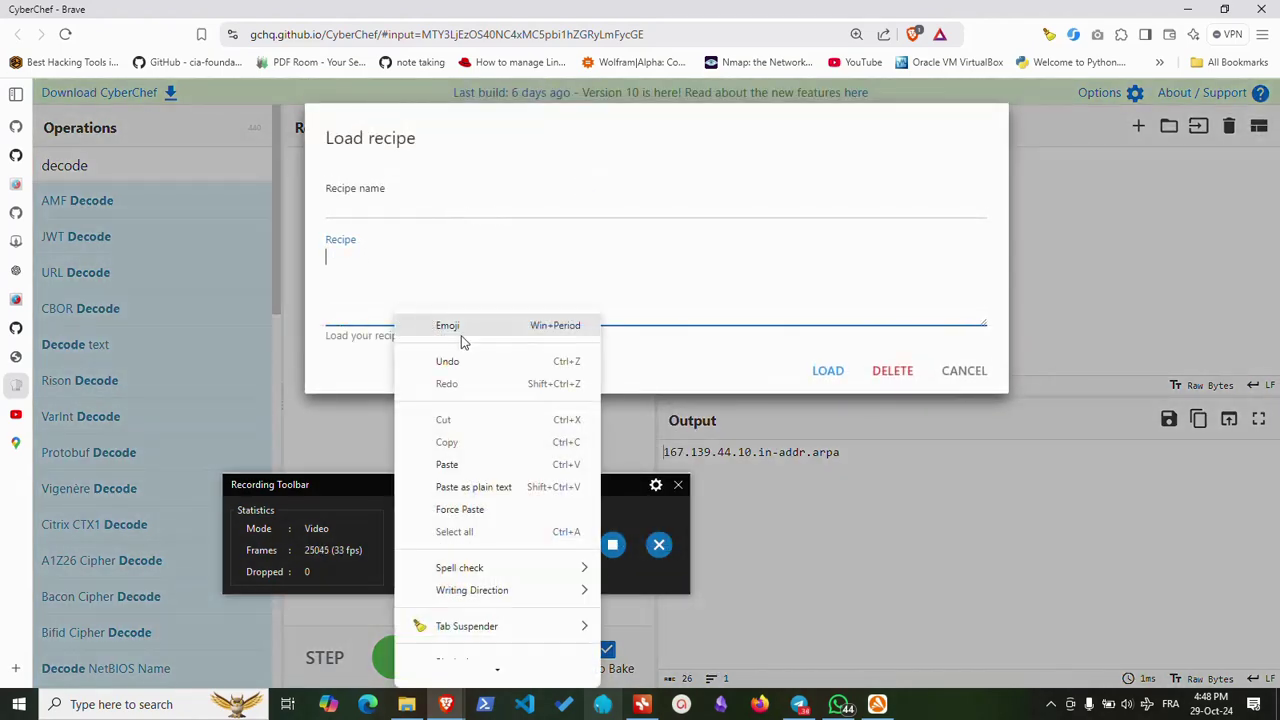
left_click(468, 460)
left_click(852, 370)
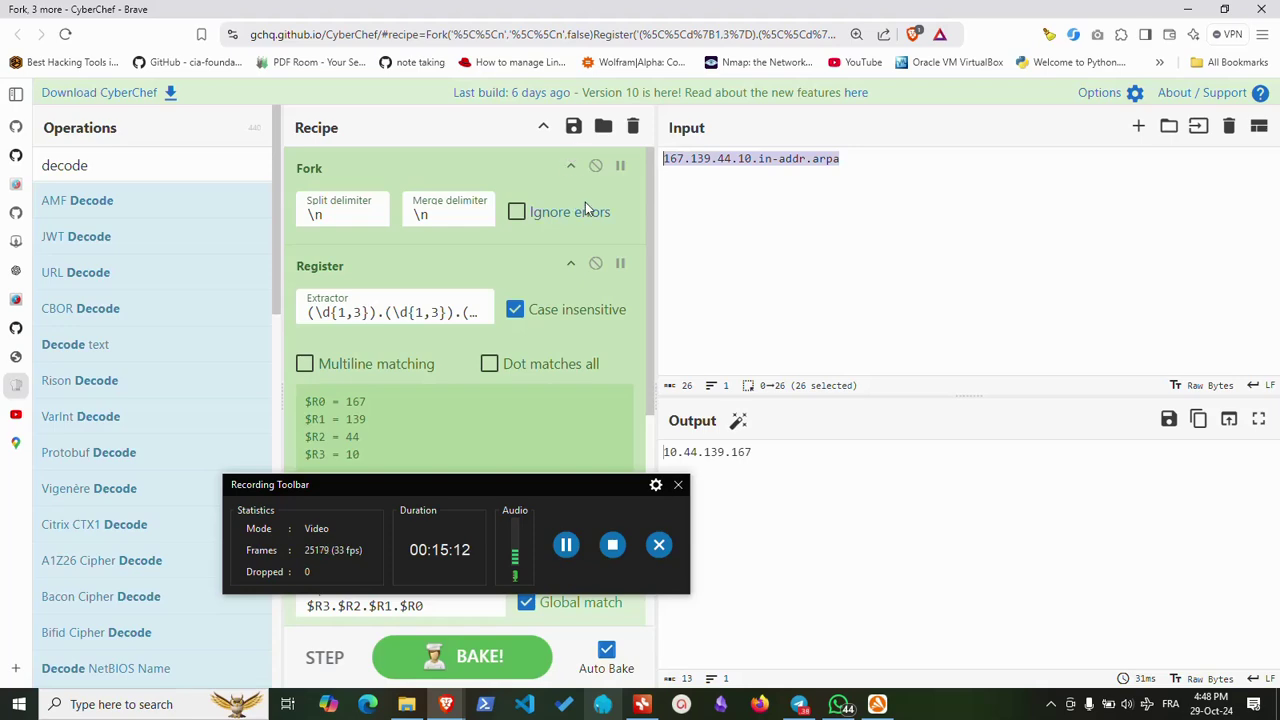
key("BackSpace")
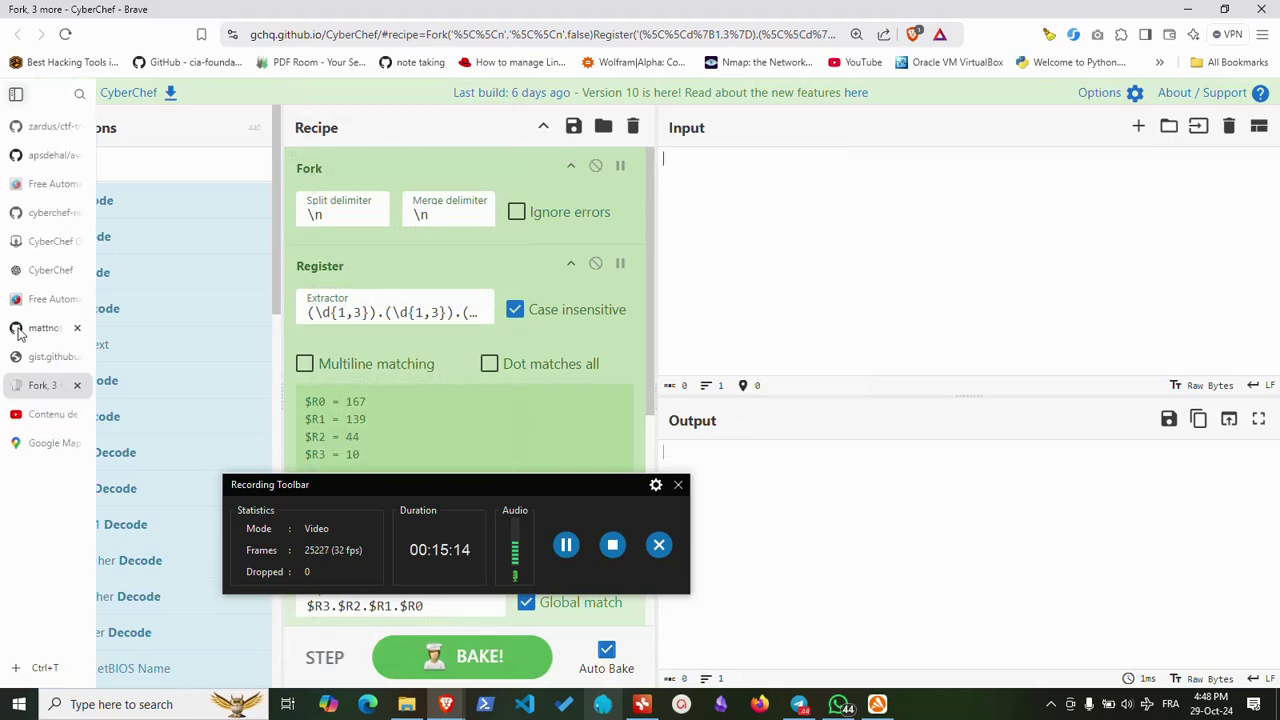
Copy Recipe 14's POSHC2 recipe JSON from the cyberchef-recipes README, then return to CyberChef
left_click(22, 330)
scroll(258, 287, "up", 3)
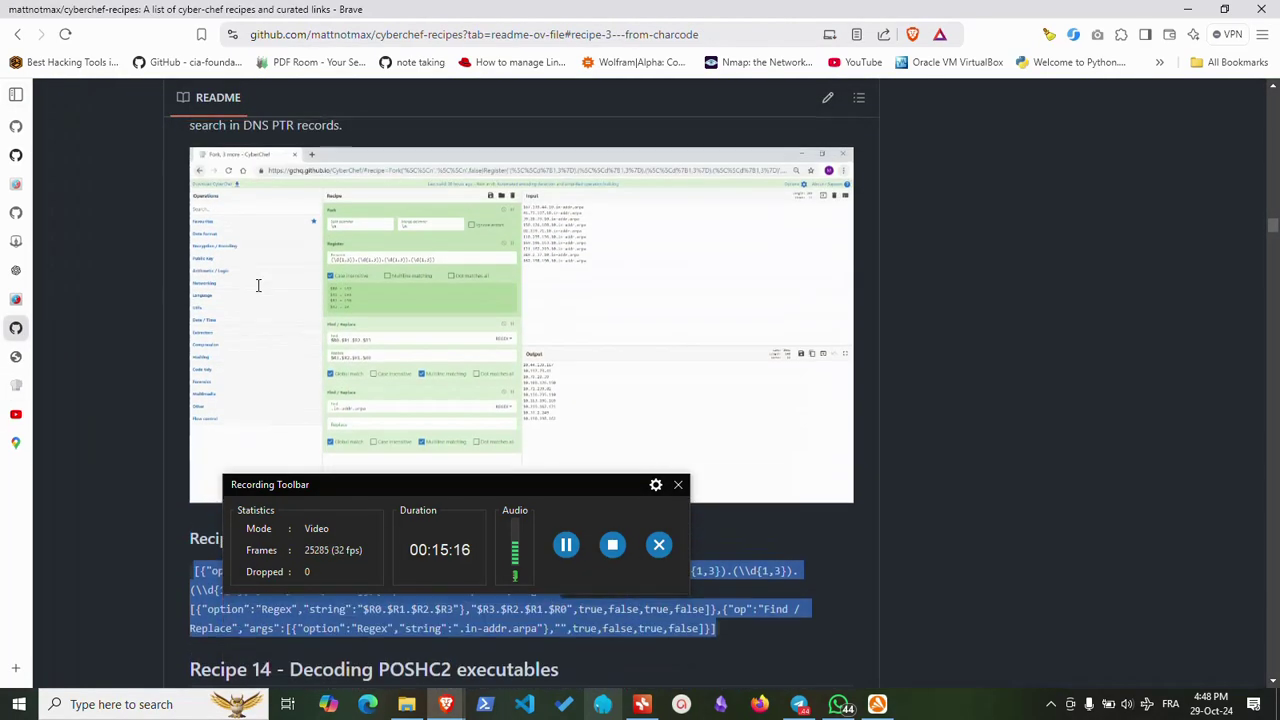
scroll(258, 287, "up", 2)
scroll(258, 287, "down", 3)
scroll(258, 287, "down", 4)
scroll(257, 286, "down", 1)
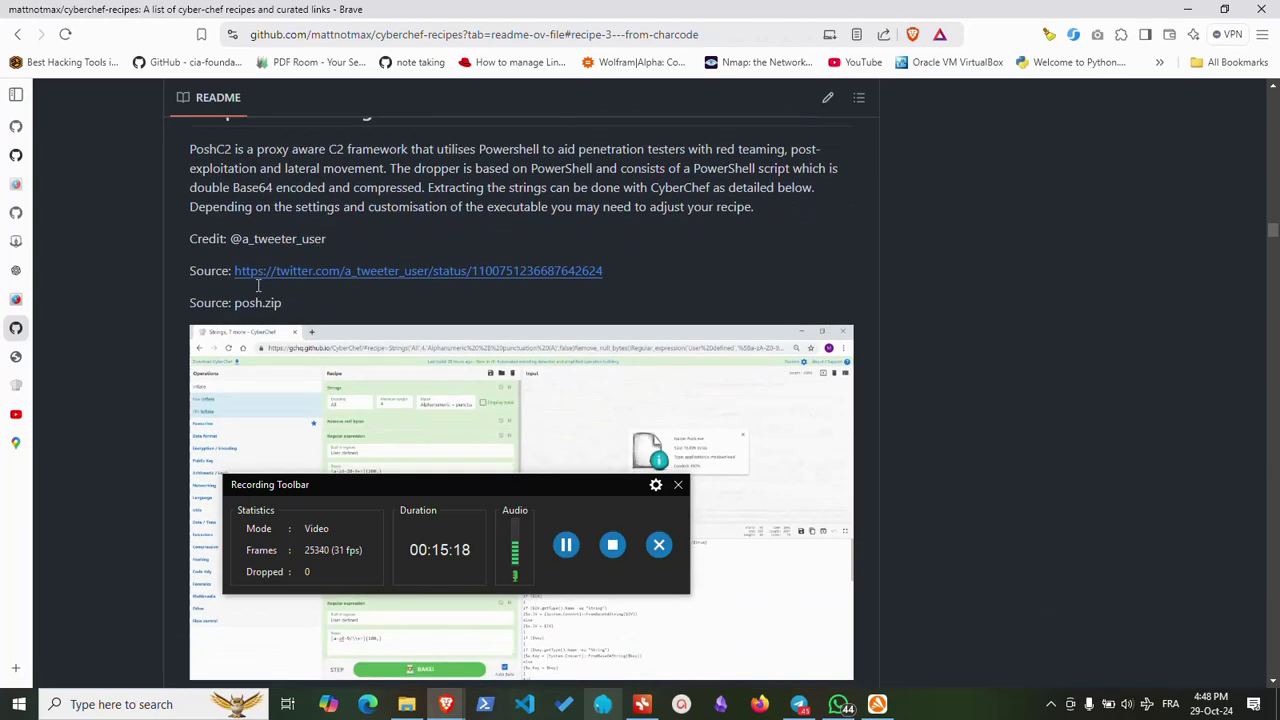
scroll(257, 286, "up", 2)
scroll(257, 286, "down", 1)
scroll(257, 286, "down", 3)
scroll(257, 292, "down", 3)
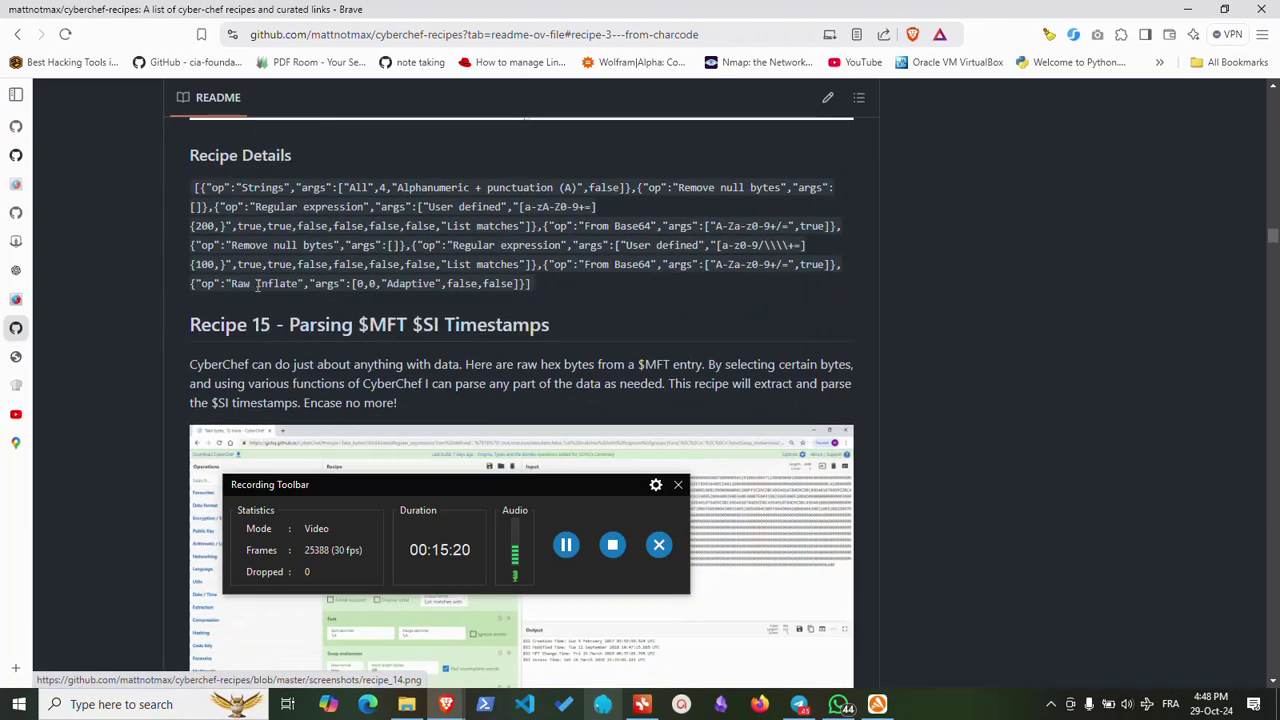
scroll(532, 368, "up", 1)
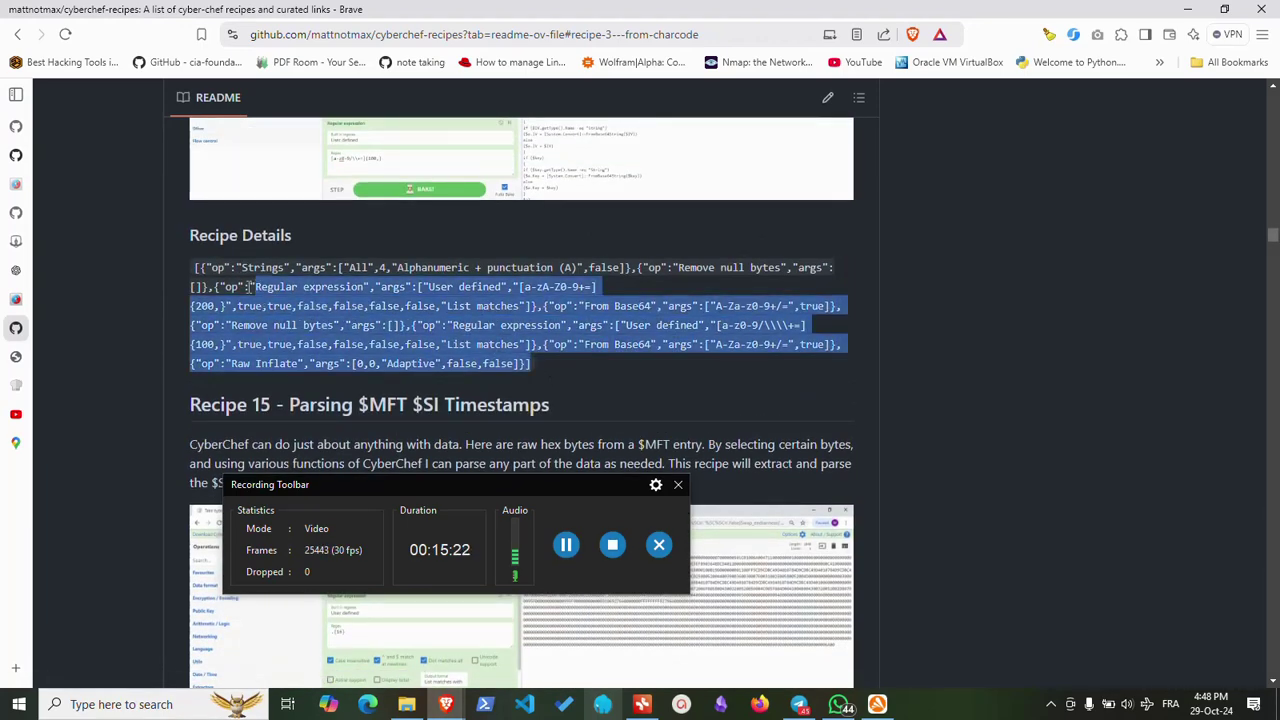
left_click_drag(532, 365, 198, 268)
right_click(214, 268)
left_click(302, 292)
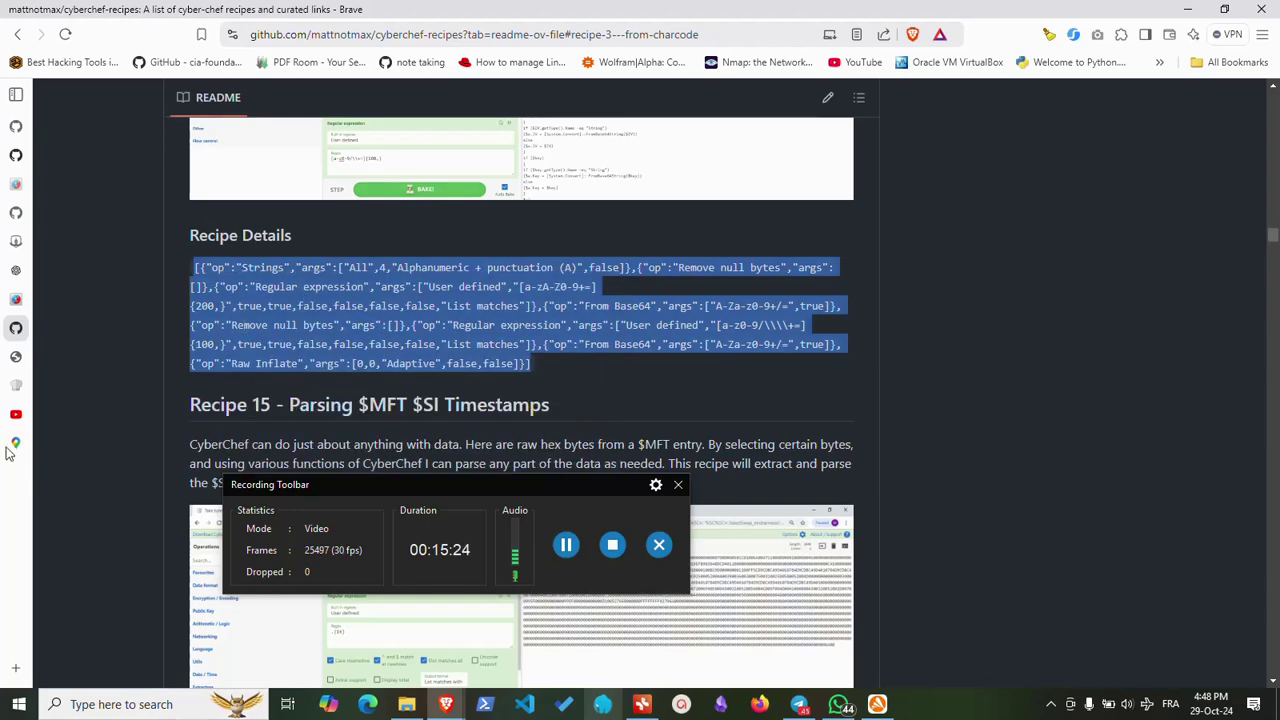
left_click(15, 385)
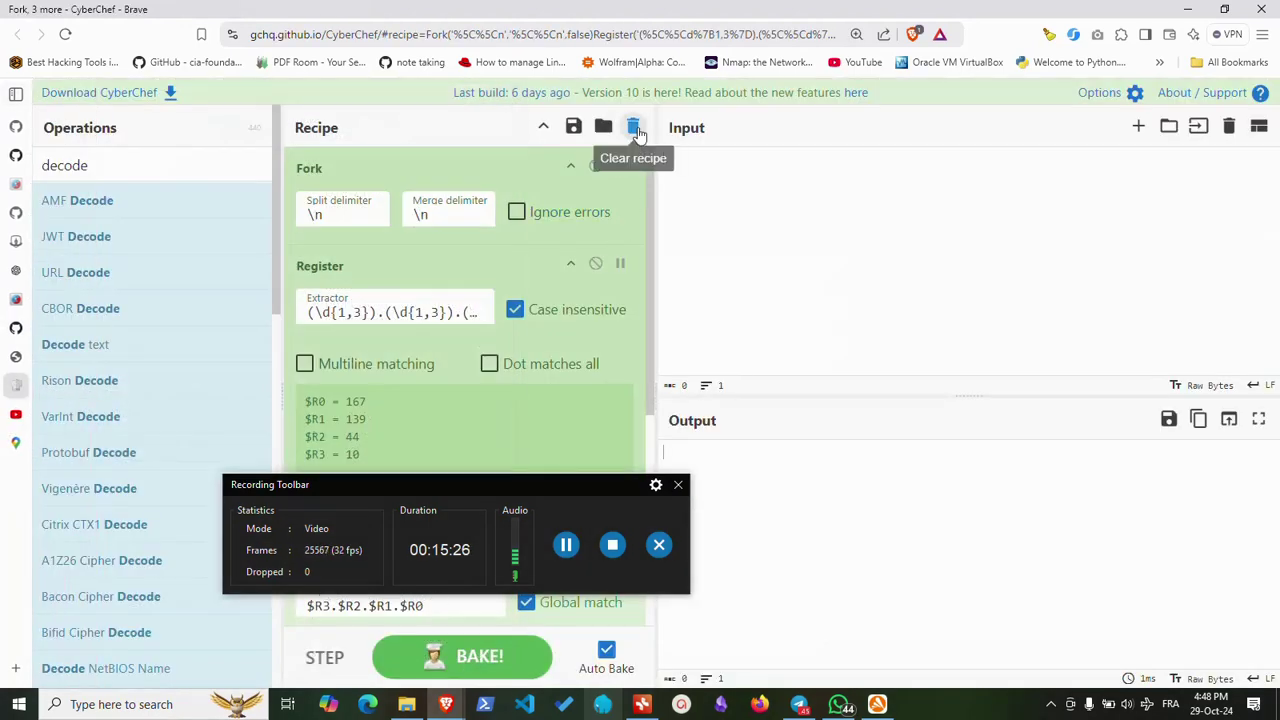
Clear the recipe and load the pasted Strings, Remove null bytes, Regex, From Base64, Raw Inflate chain
left_click(633, 126)
left_click(603, 128)
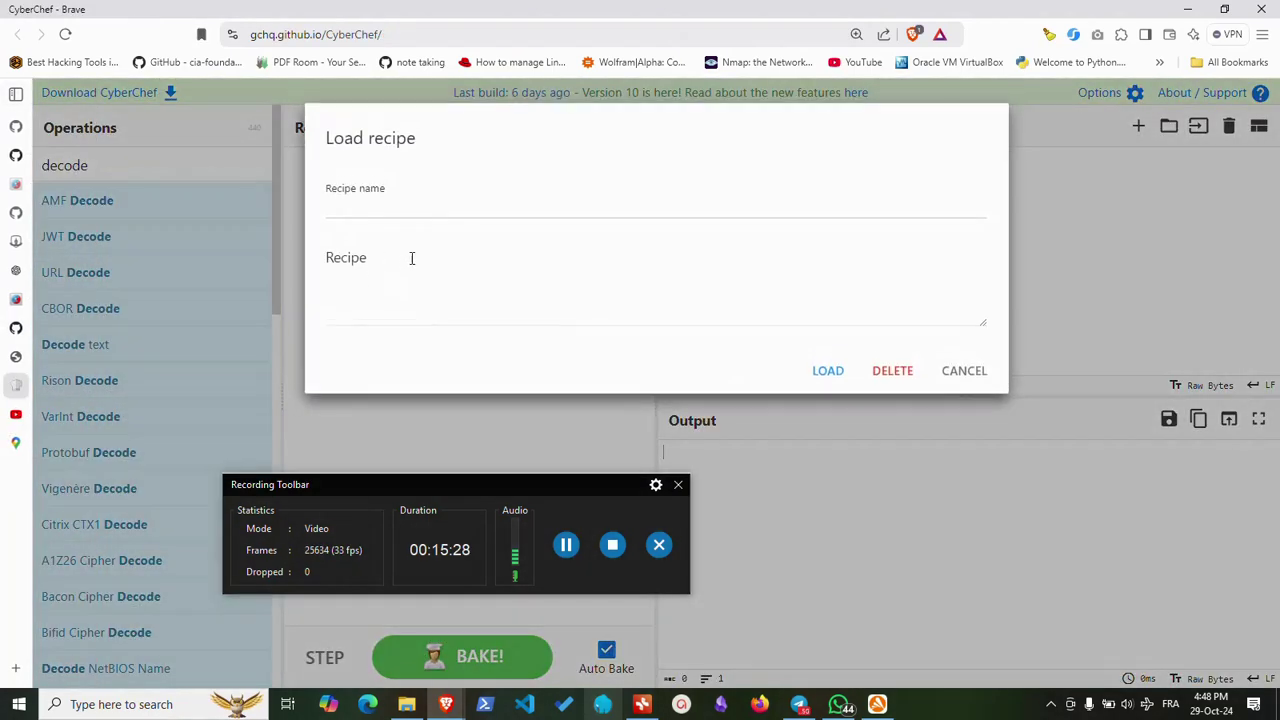
right_click(420, 318)
left_click(477, 477)
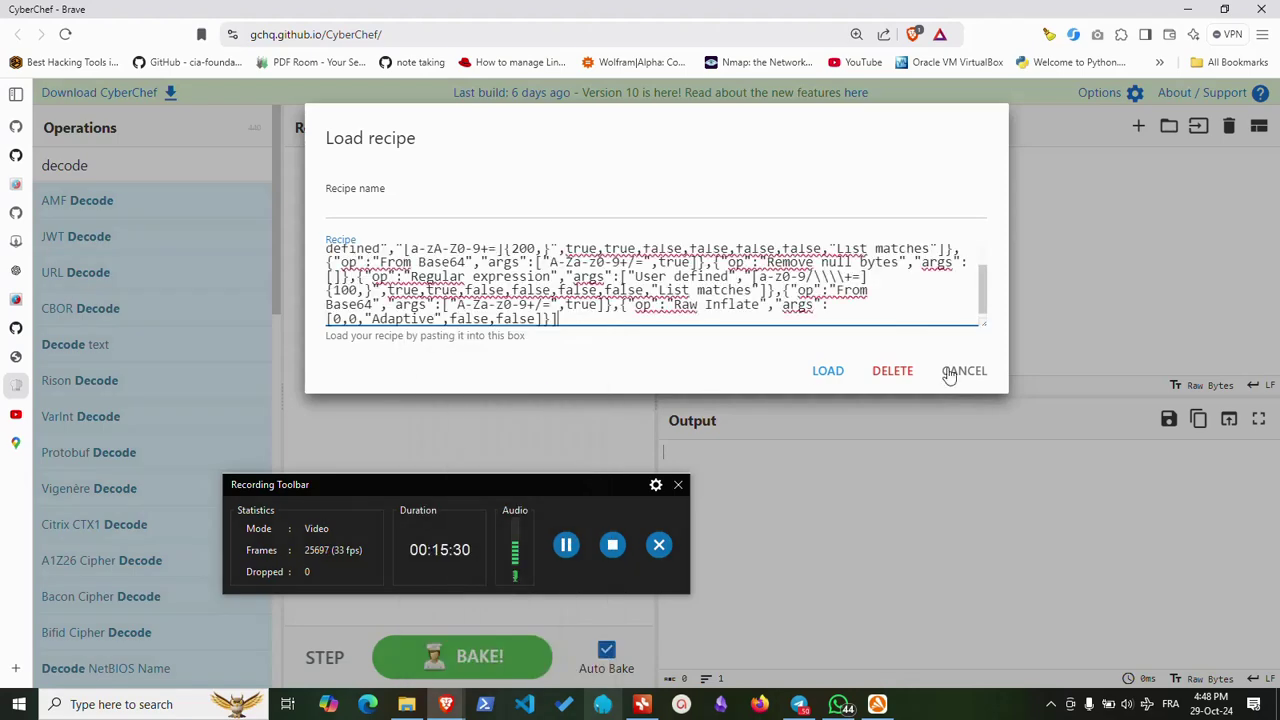
left_click(828, 371)
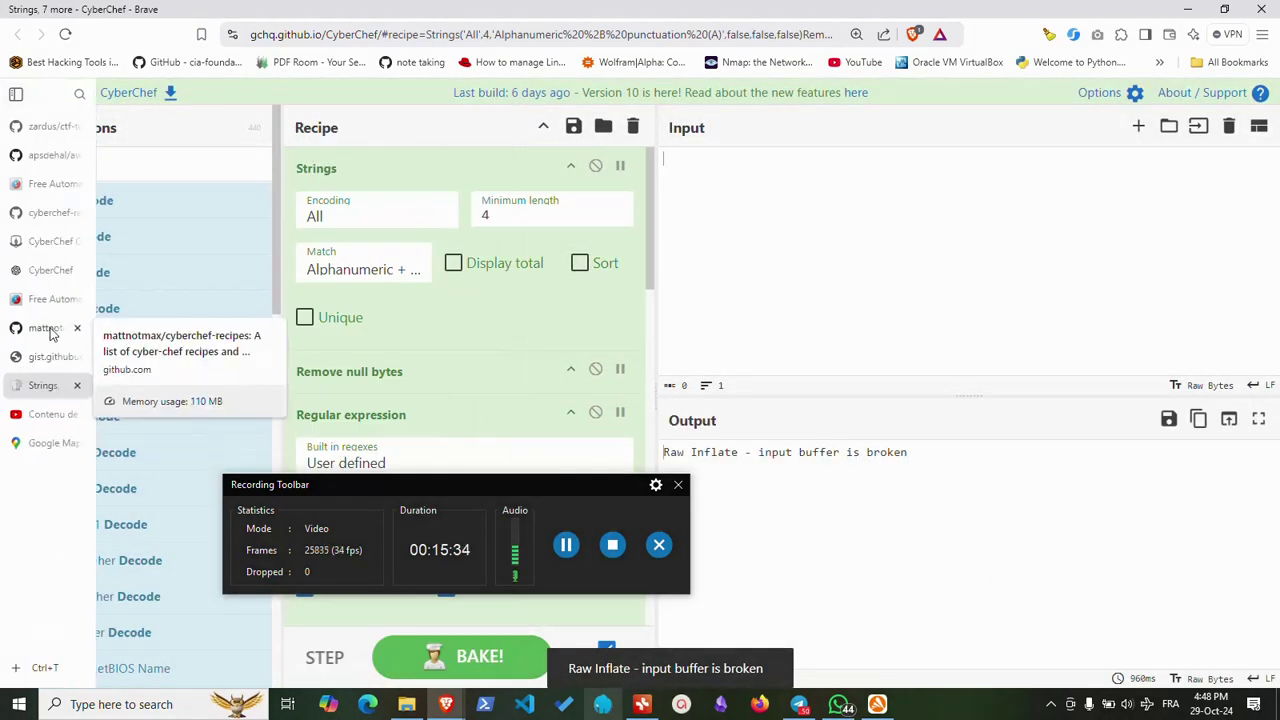
Find and highlight the Recipe 14 heading in the GitHub README
left_click(45, 327)
scroll(420, 285, "up", 10)
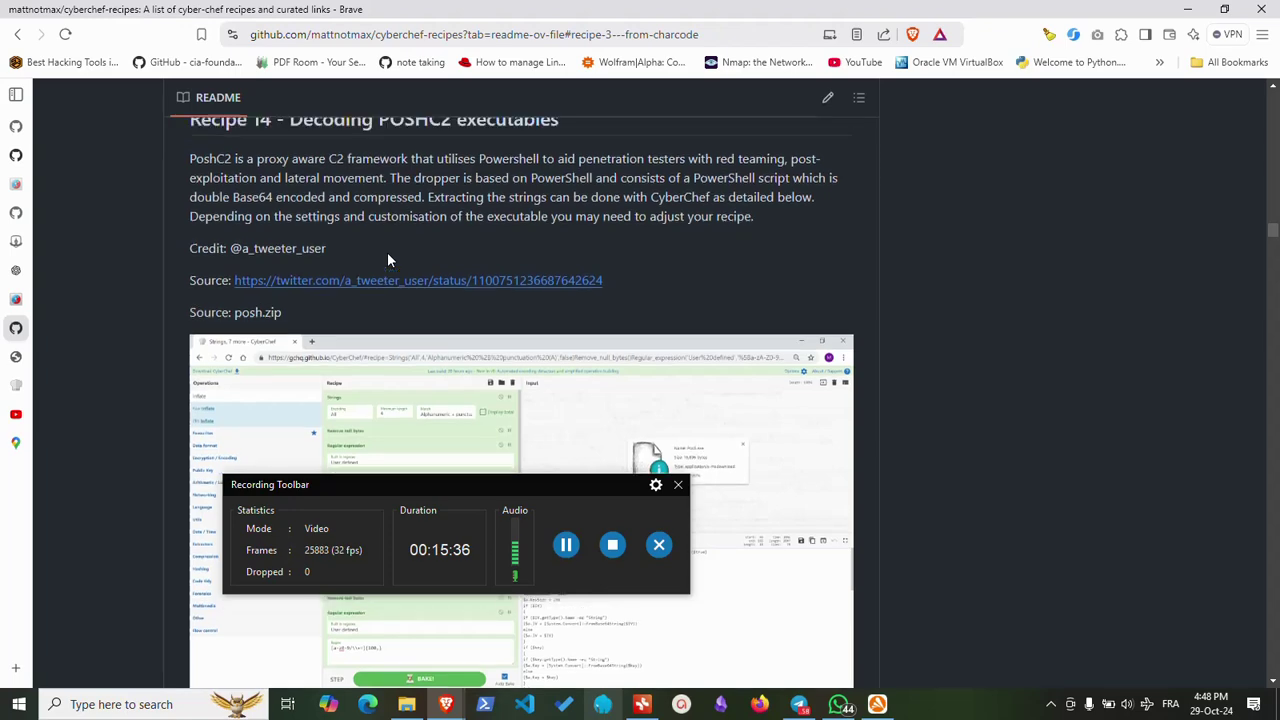
scroll(389, 260, "down", 1)
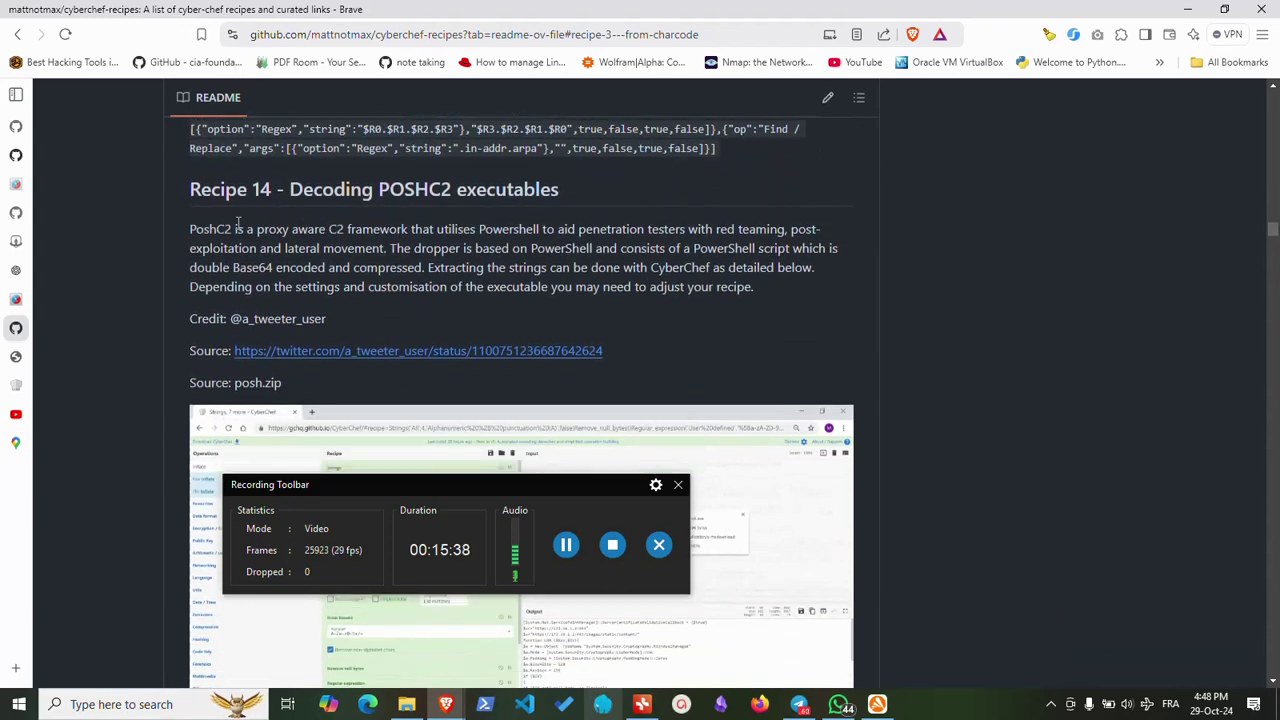
left_click_drag(190, 189, 545, 185)
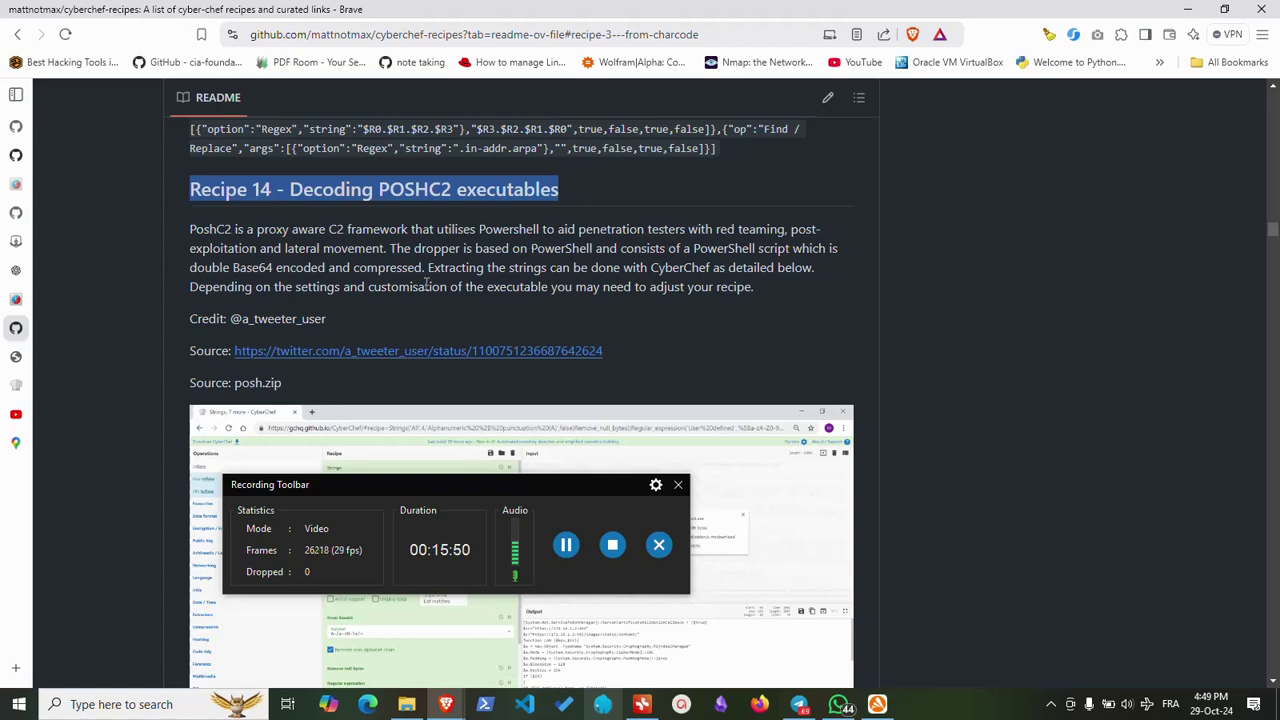
Open Recipe 14's Twitter source in a new tab, find it deleted, and return to CyberChef
right_click(398, 350)
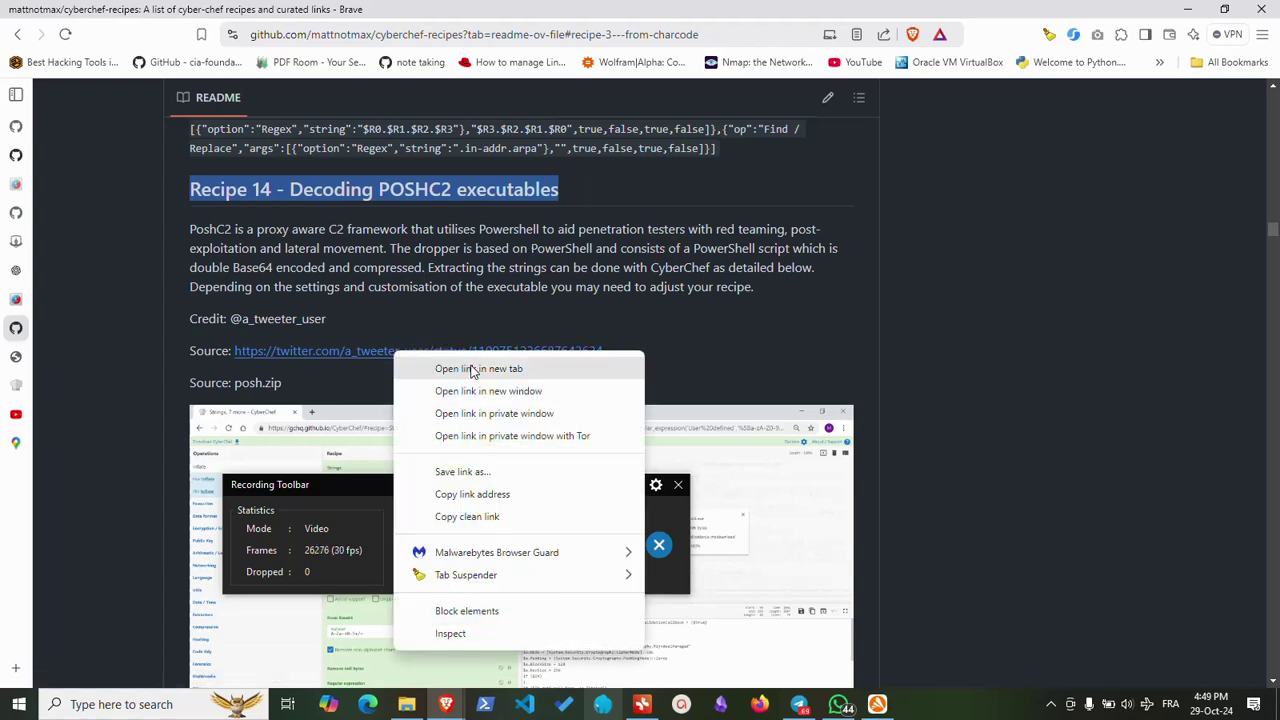
left_click(471, 366)
left_click(20, 360)
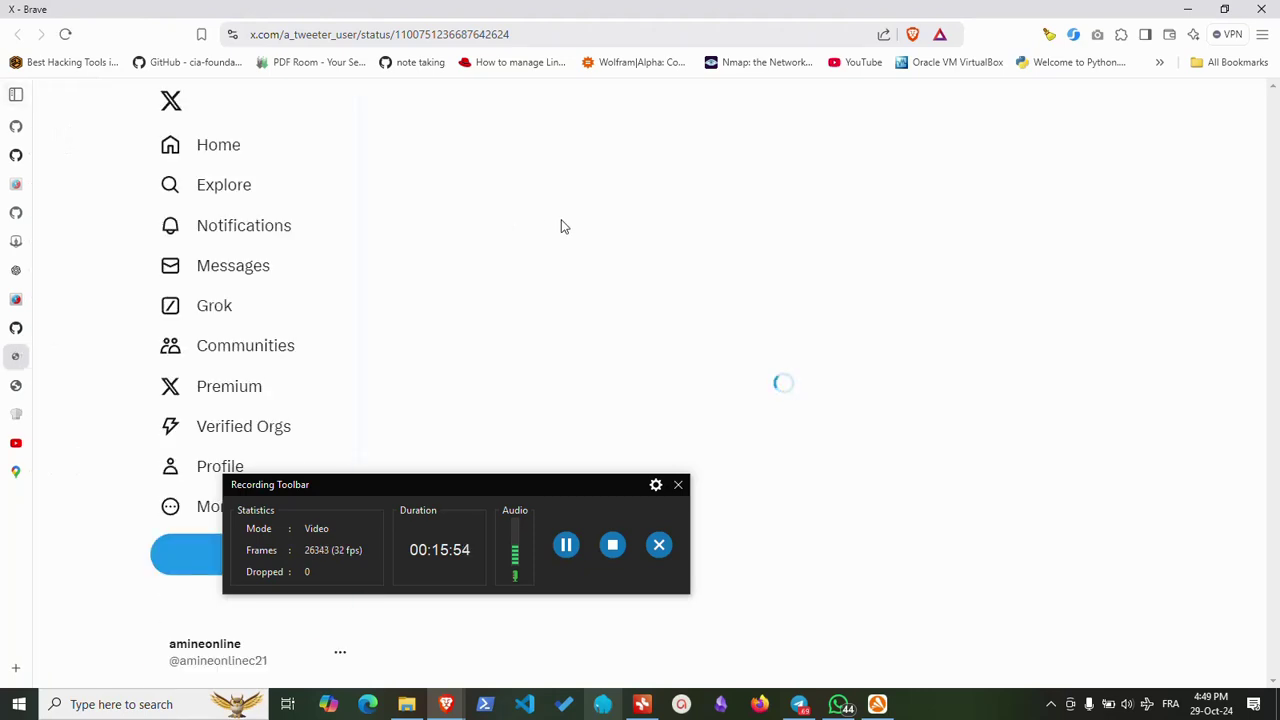
left_click(20, 328)
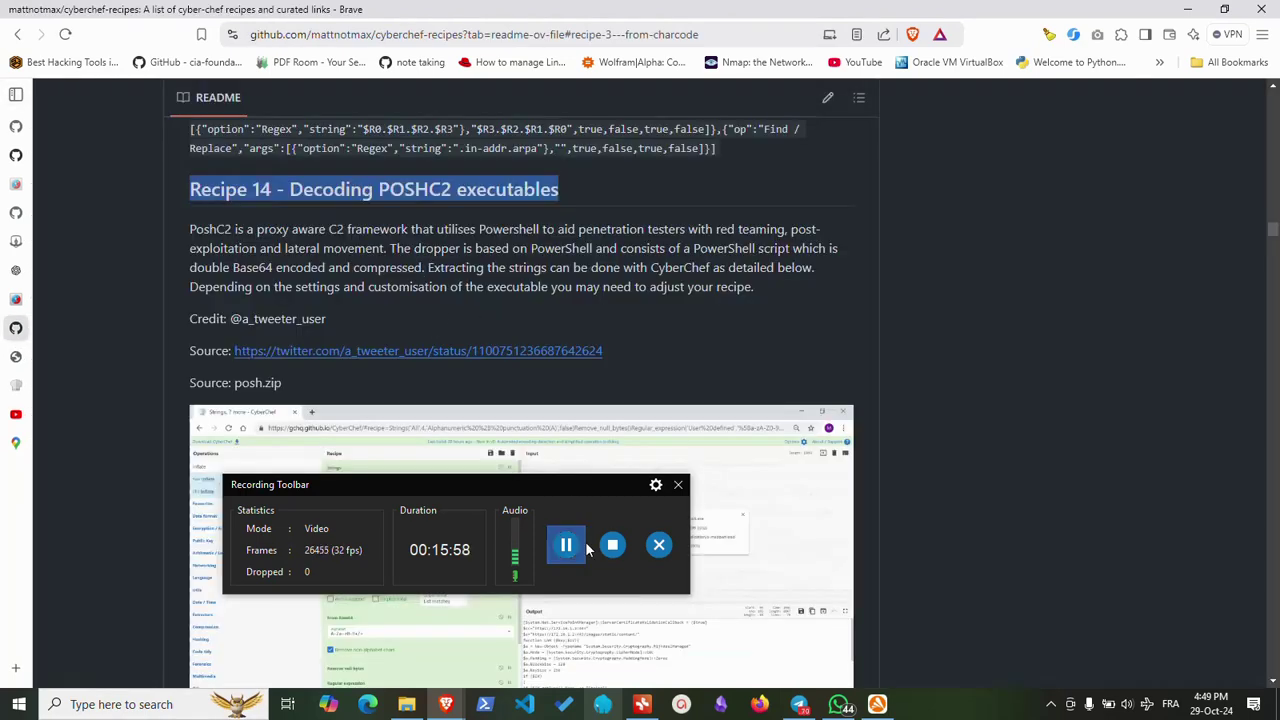
key("ctrl+Tab")
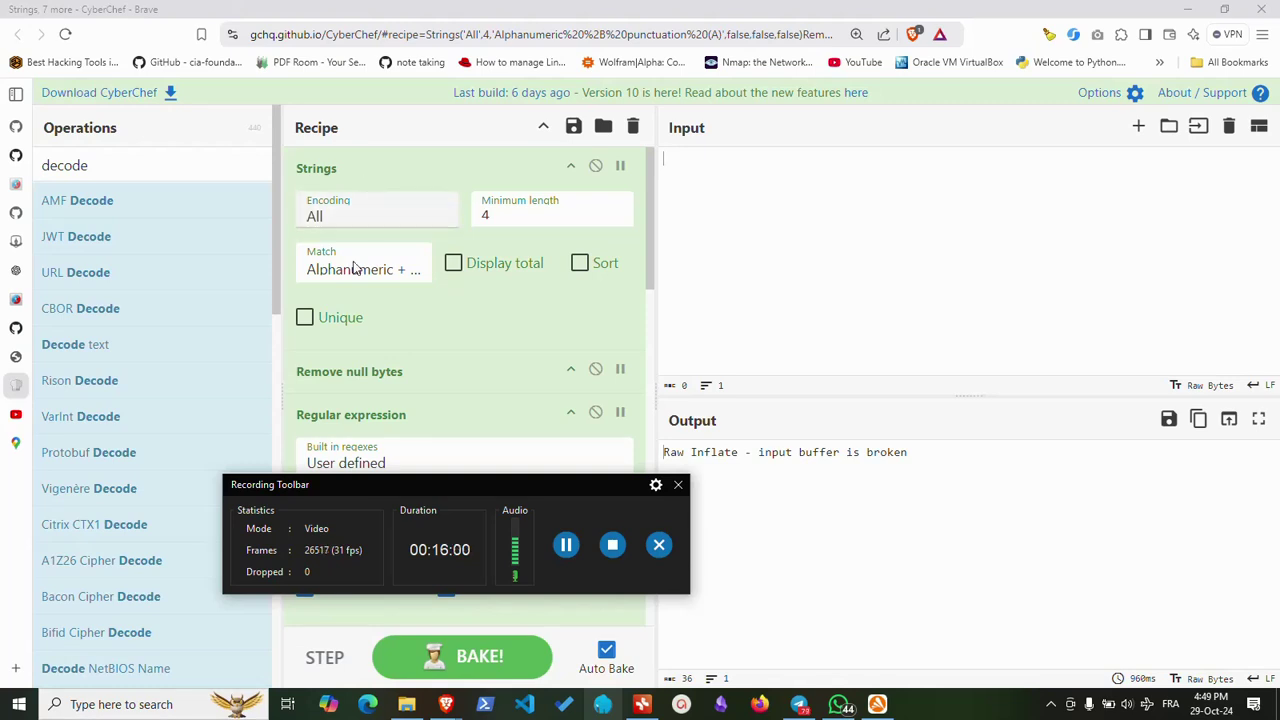
left_click(366, 272)
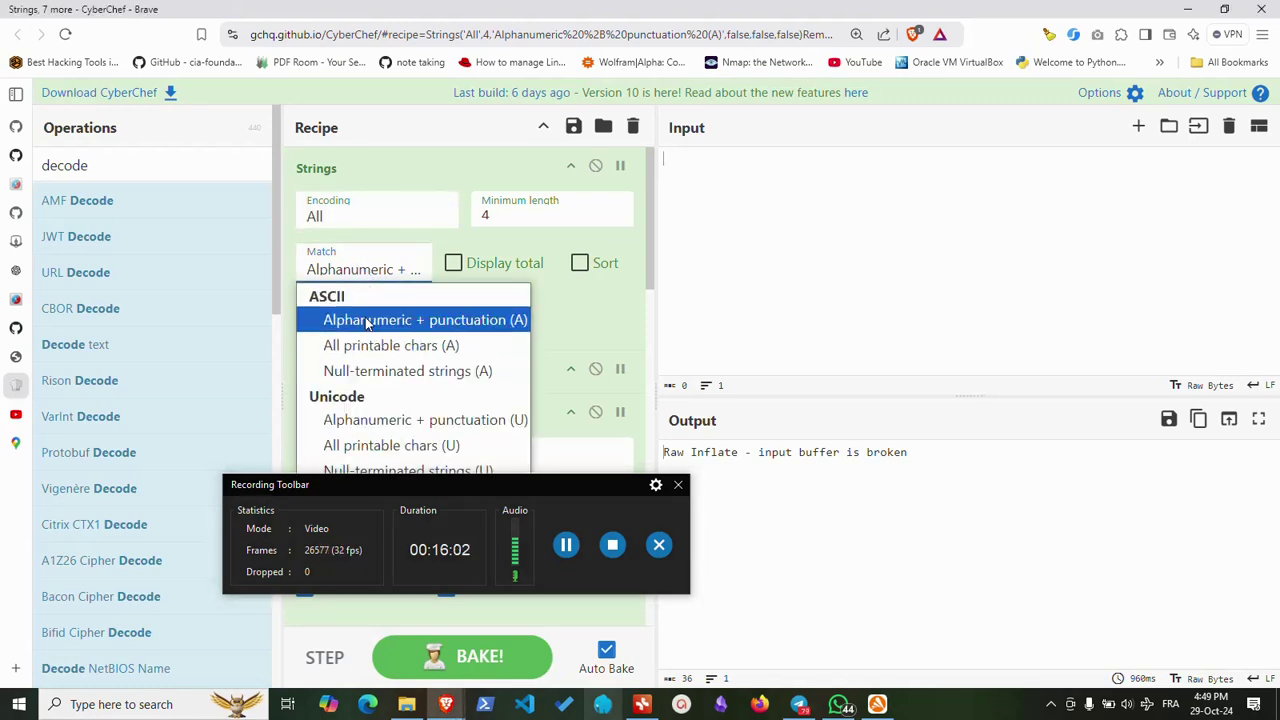
left_click(437, 242)
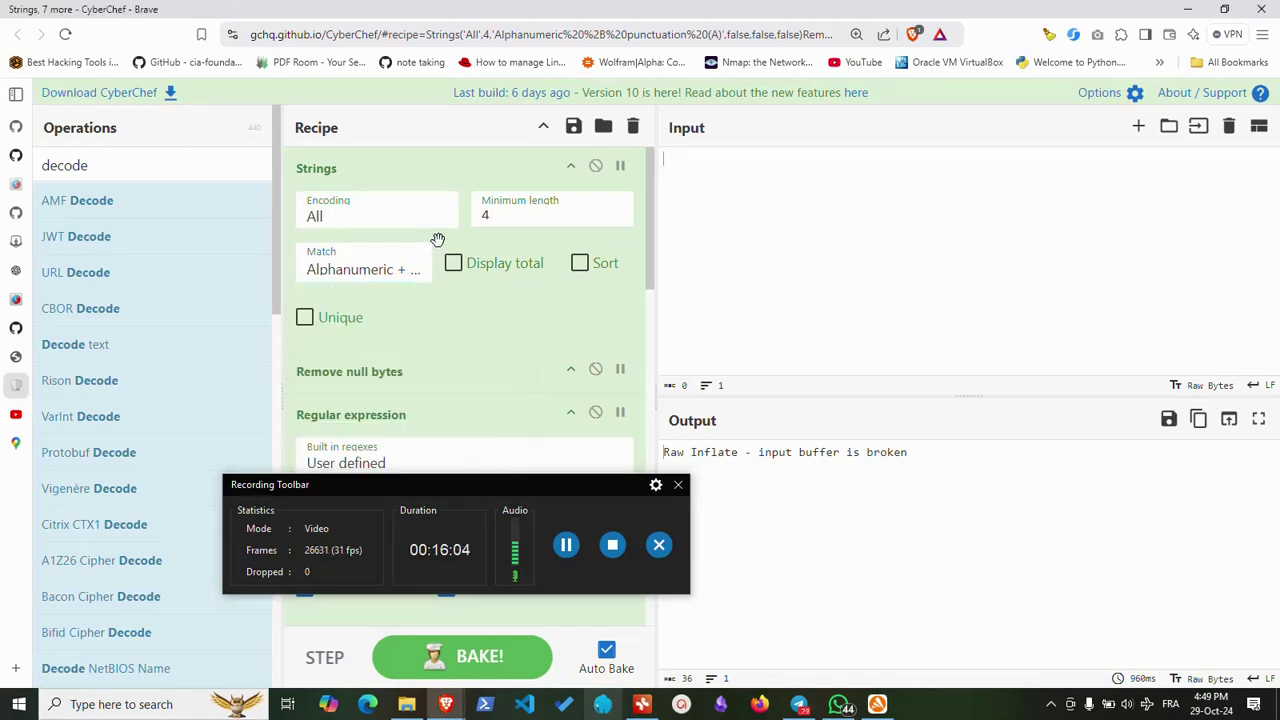
scroll(460, 235, "down", 1)
scroll(505, 182, "up", 1)
scroll(356, 280, "down", 1)
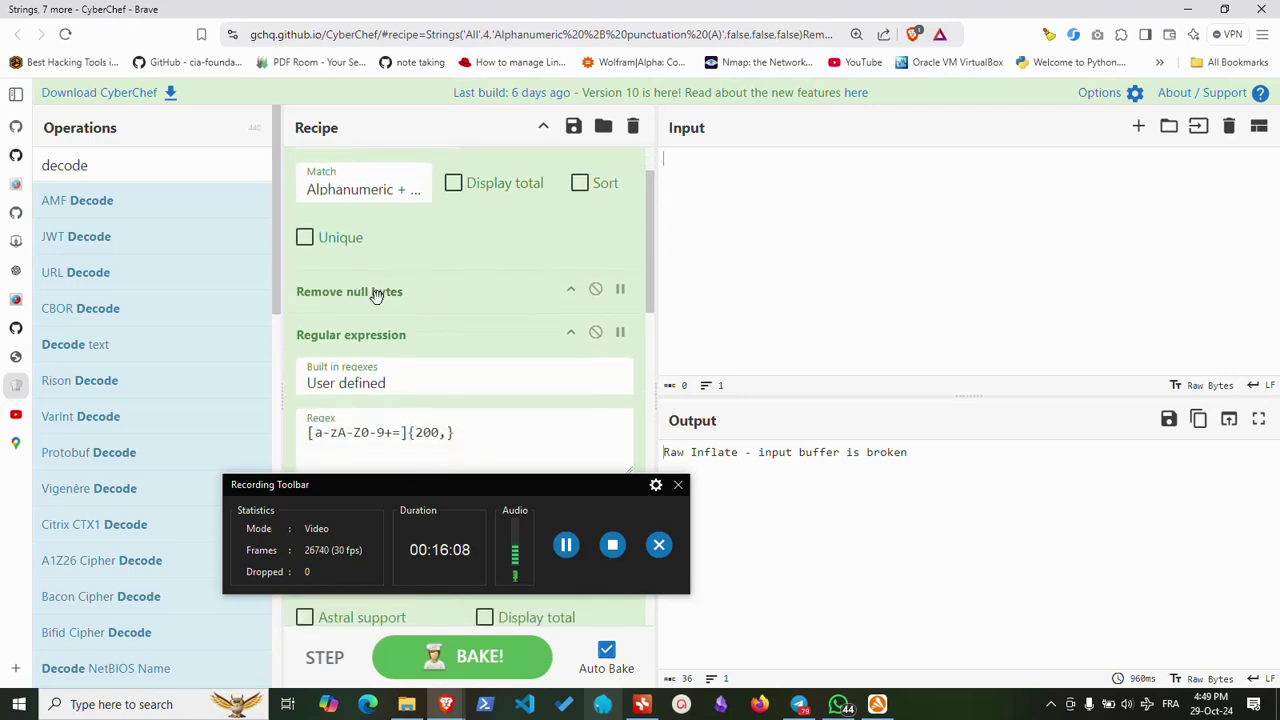
scroll(409, 293, "down", 1)
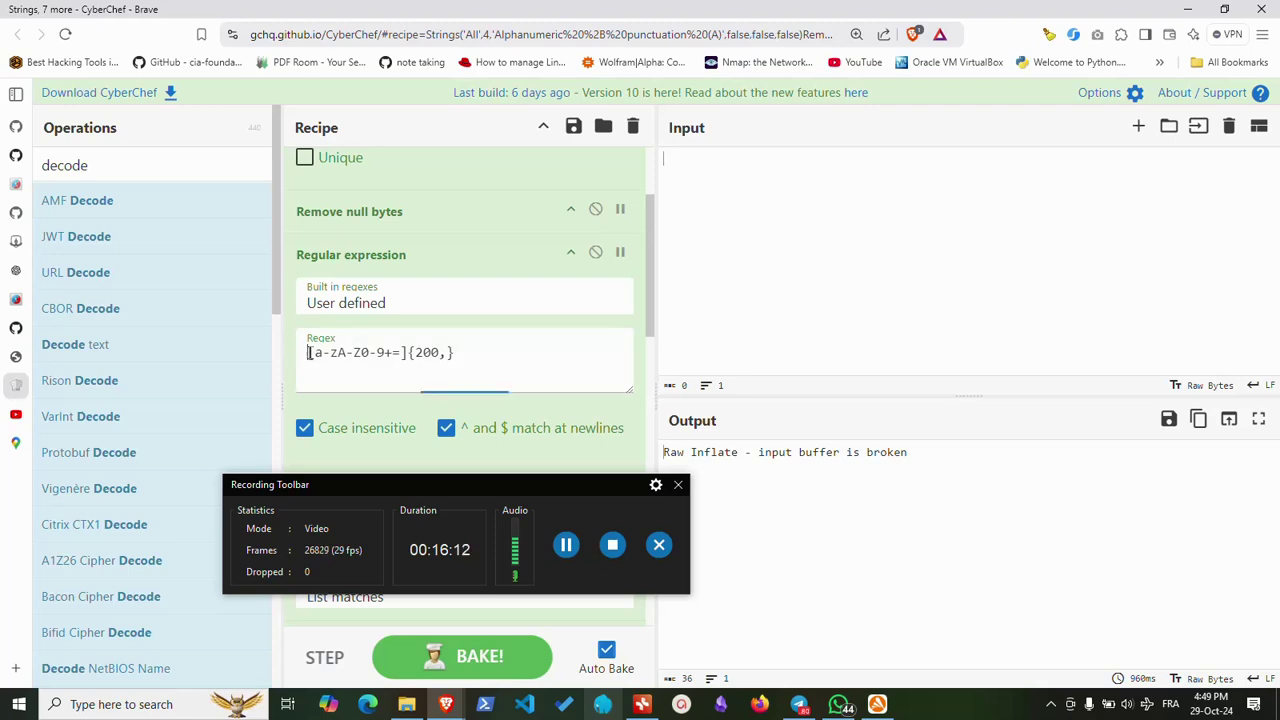
left_click_drag(301, 353, 470, 363)
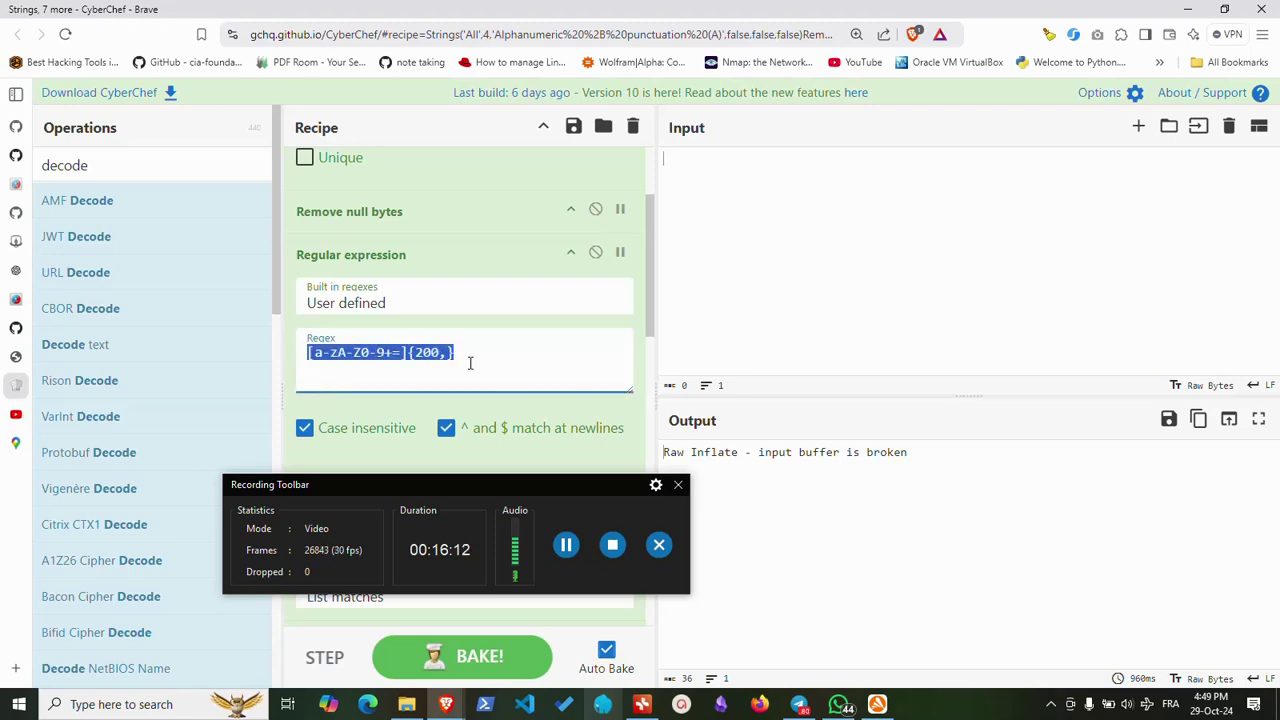
left_click(313, 354)
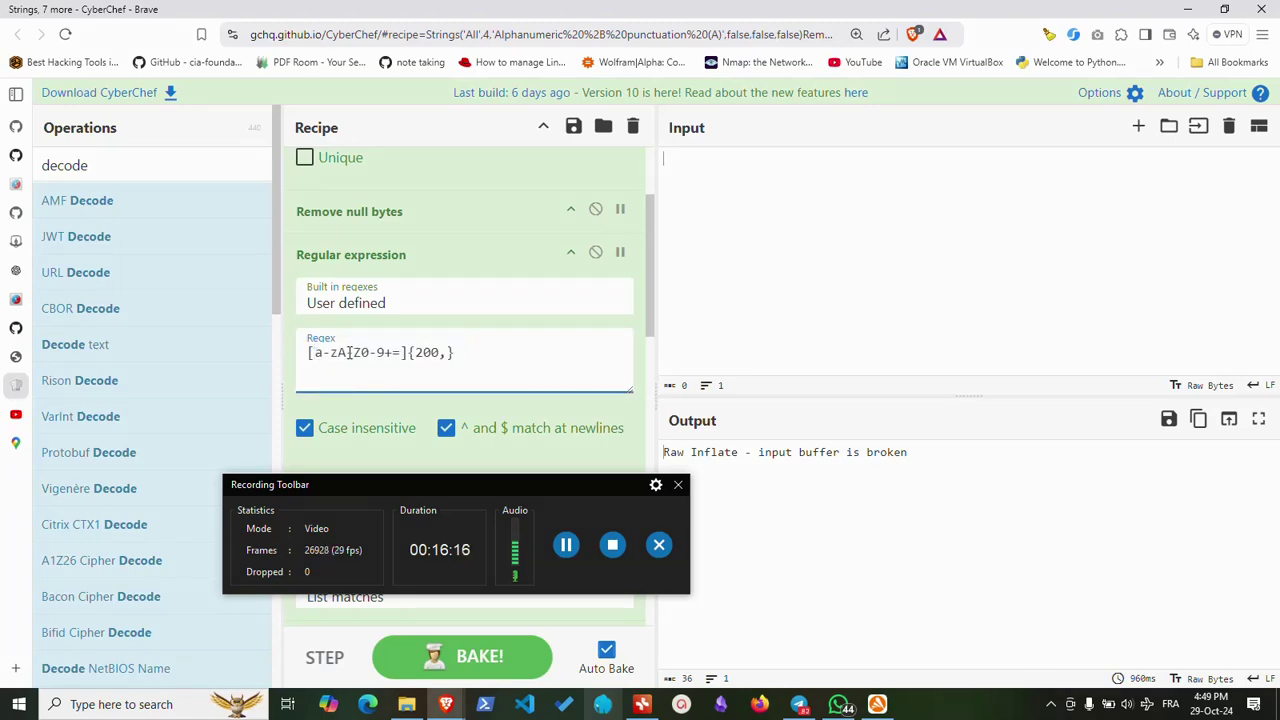
left_click_drag(385, 353, 401, 353)
left_click(401, 353)
left_click_drag(403, 353, 304, 353)
scroll(394, 343, "down", 2)
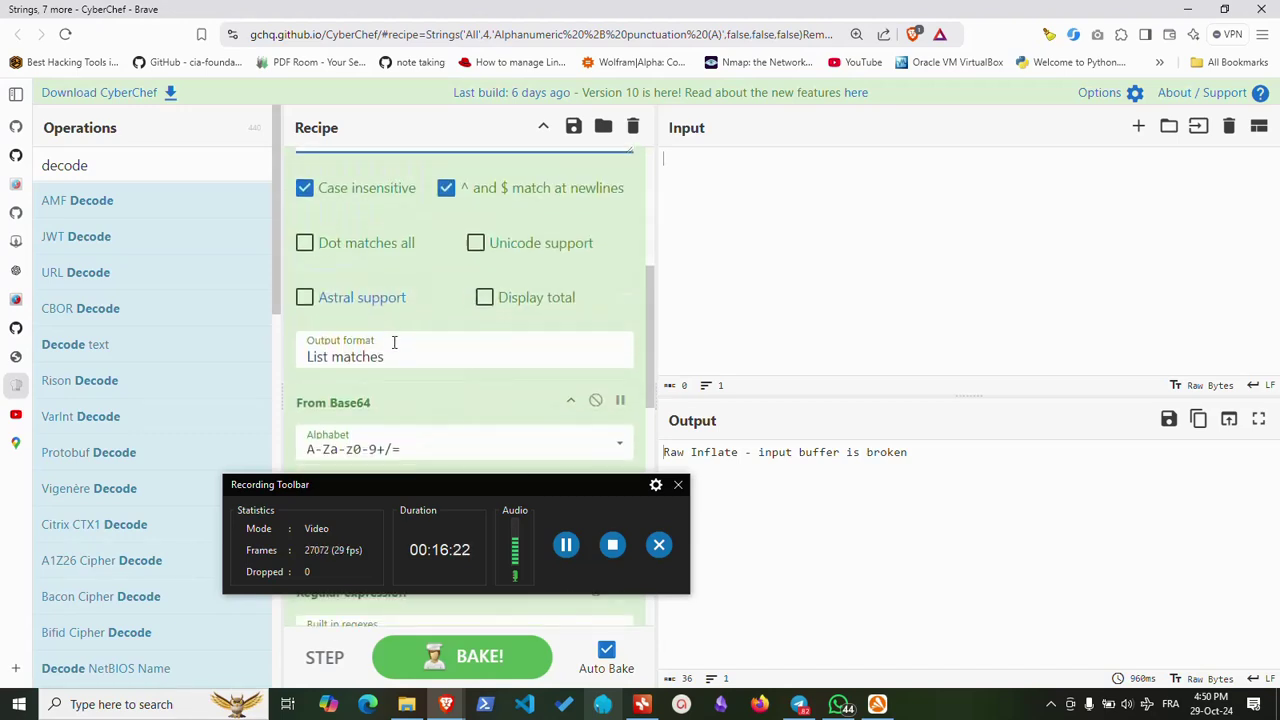
scroll(393, 341, "up", 1)
scroll(393, 341, "down", 2)
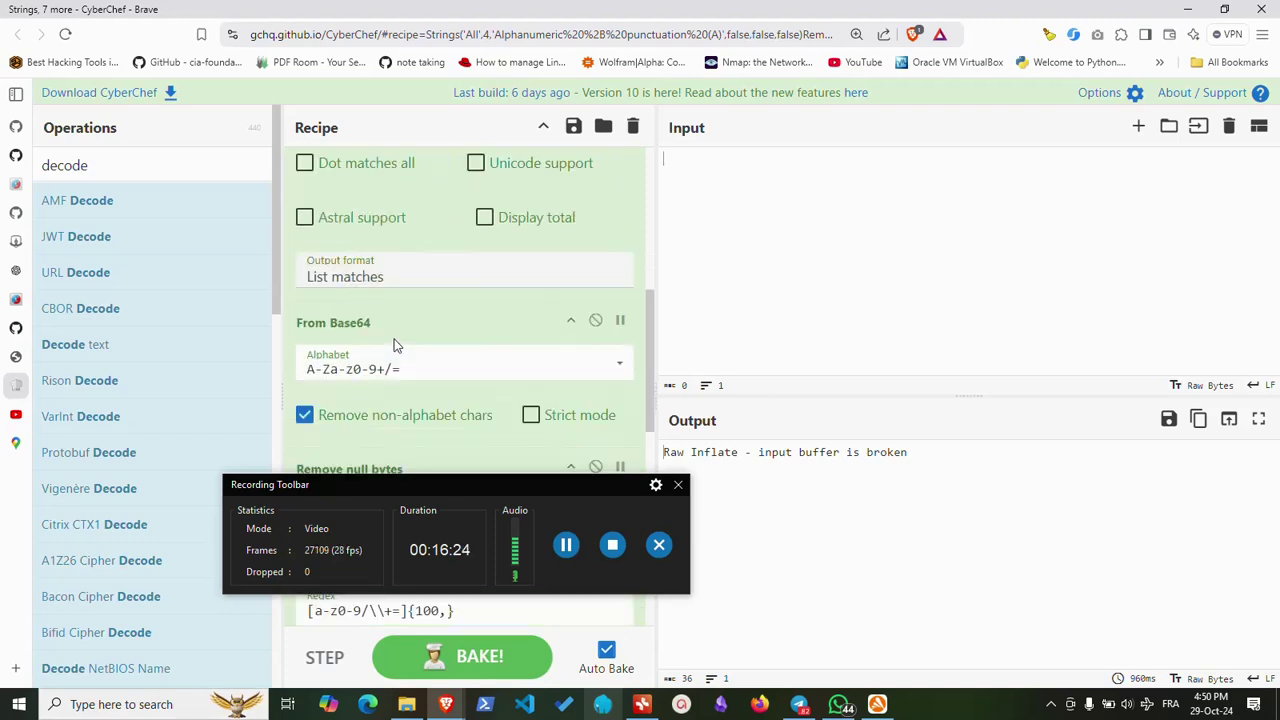
left_click_drag(430, 488, 780, 222)
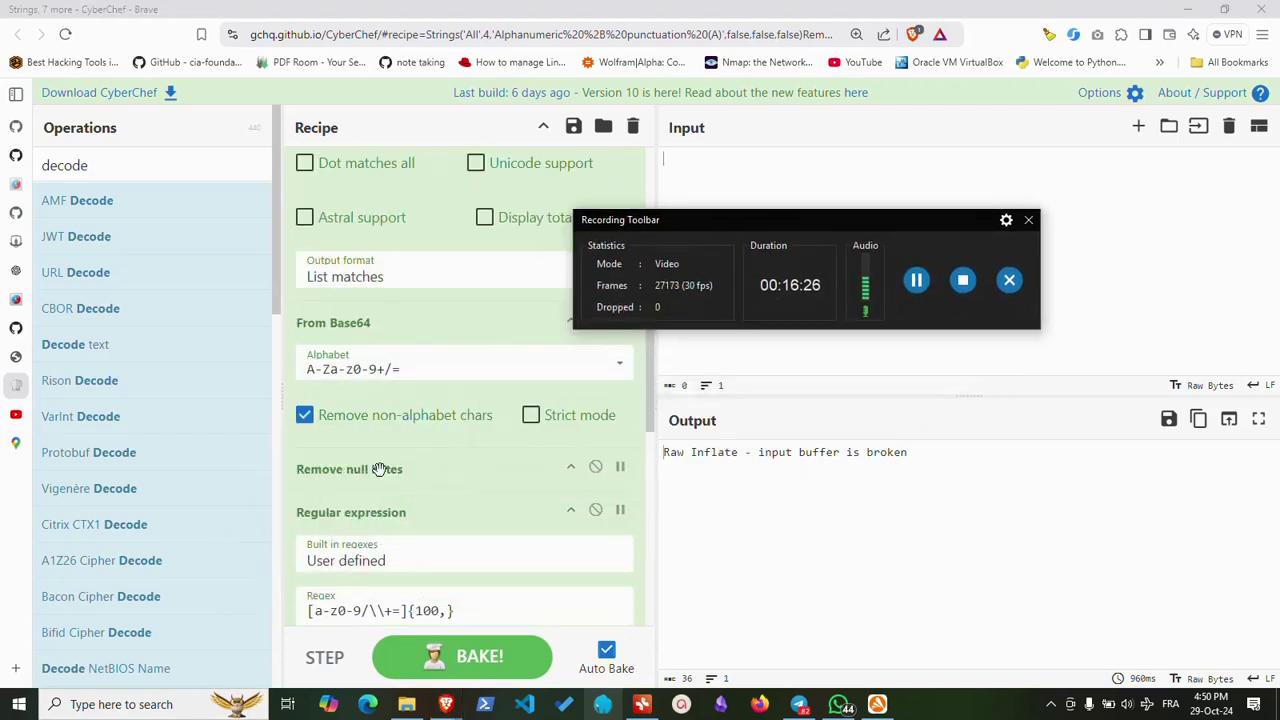
scroll(356, 372, "down", 2)
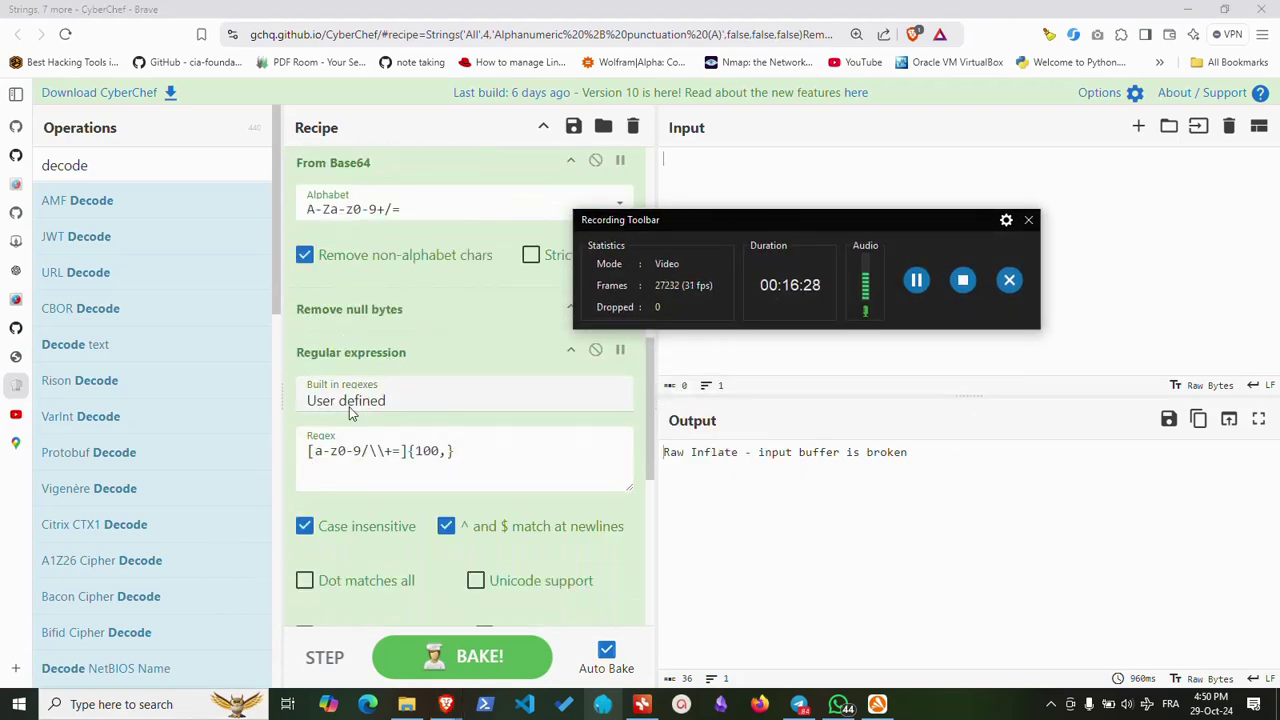
left_click_drag(313, 451, 403, 455)
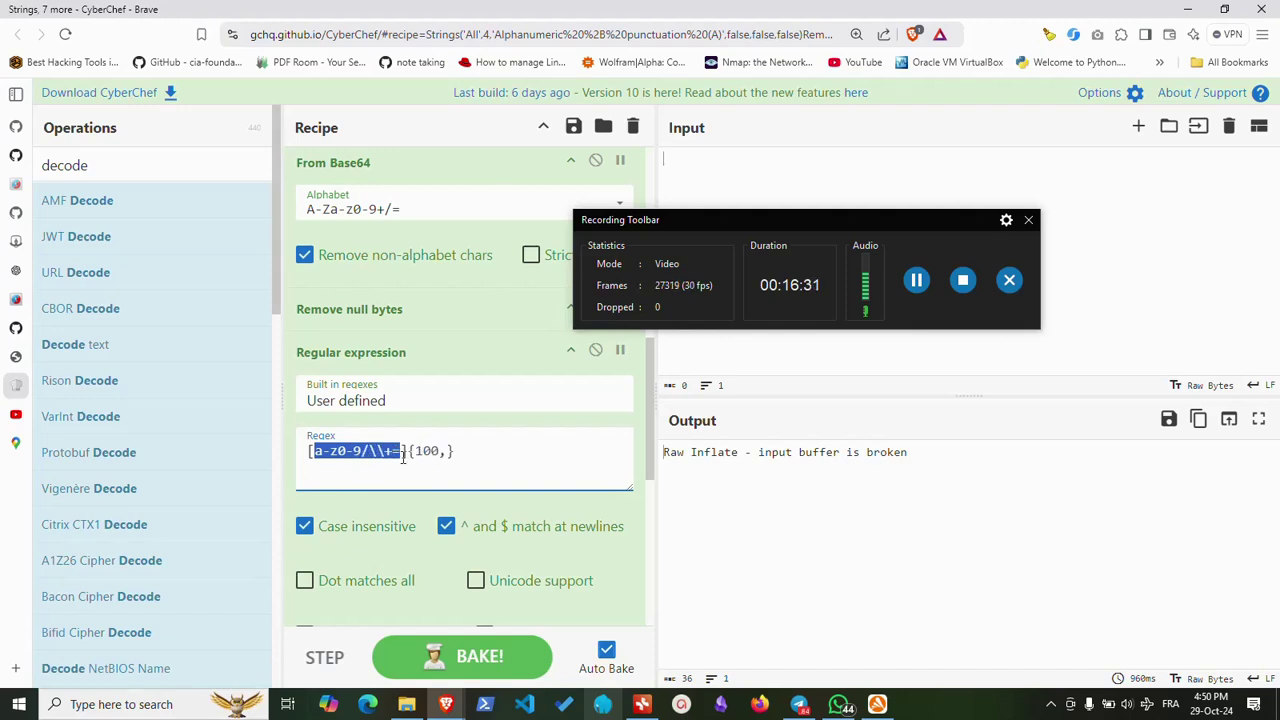
left_click(900, 300)
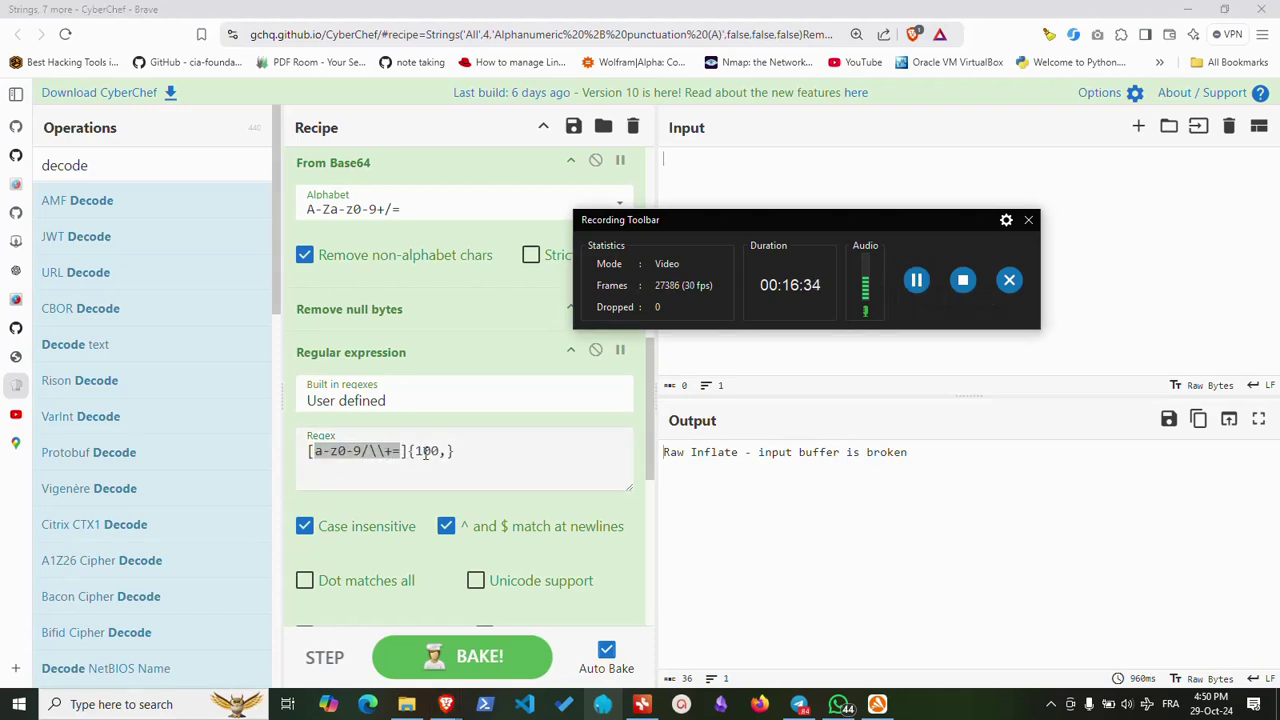
scroll(375, 465, "down", 2)
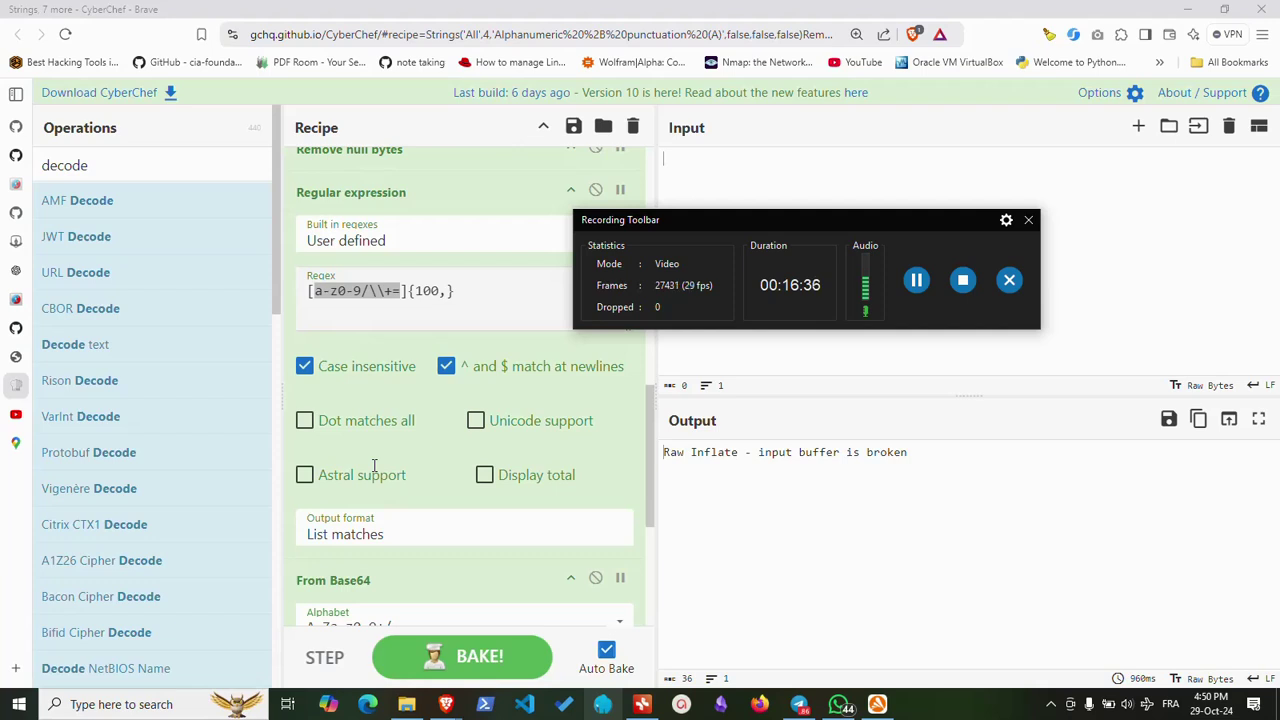
scroll(375, 465, "down", 2)
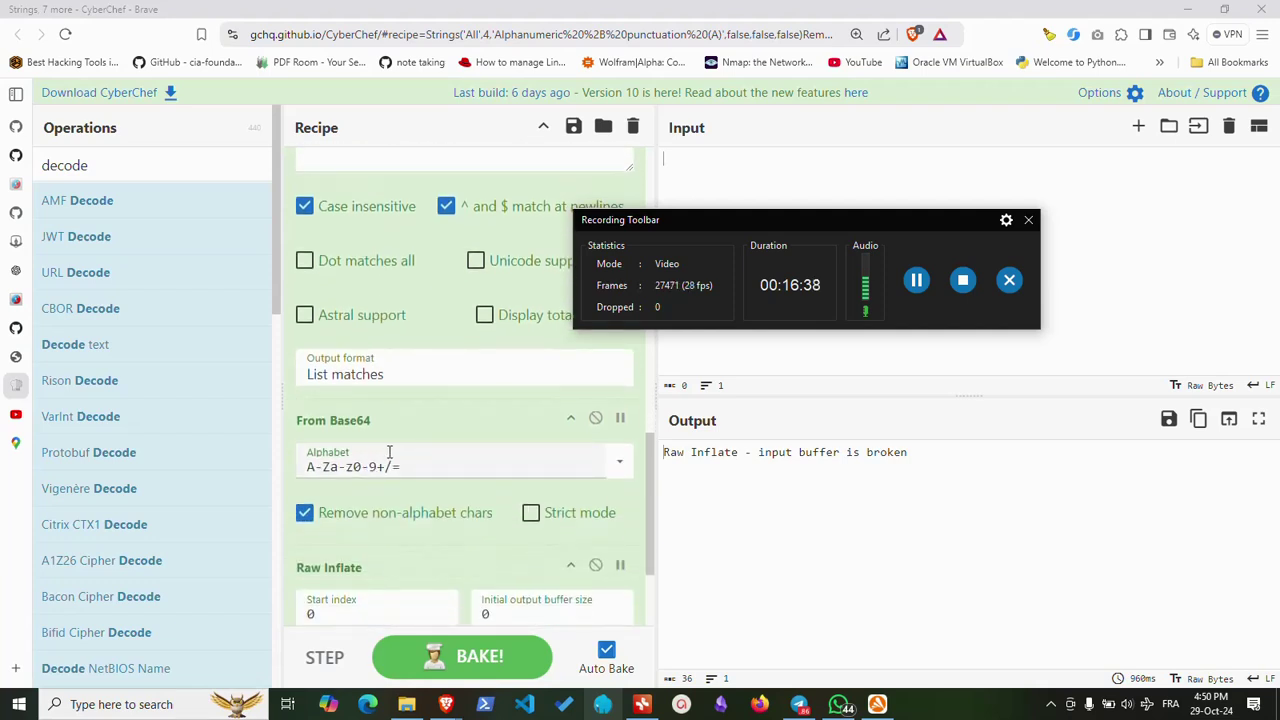
scroll(409, 420, "up", 2)
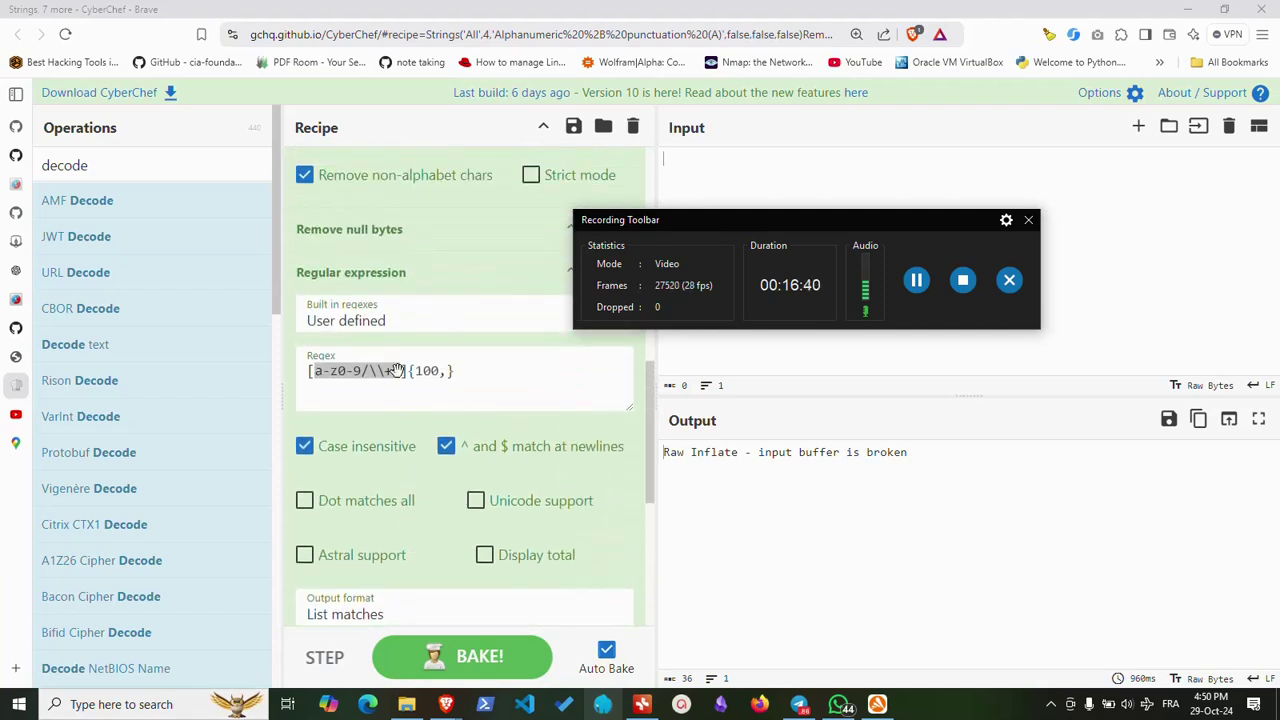
scroll(381, 455, "down", 3)
scroll(381, 459, "down", 1)
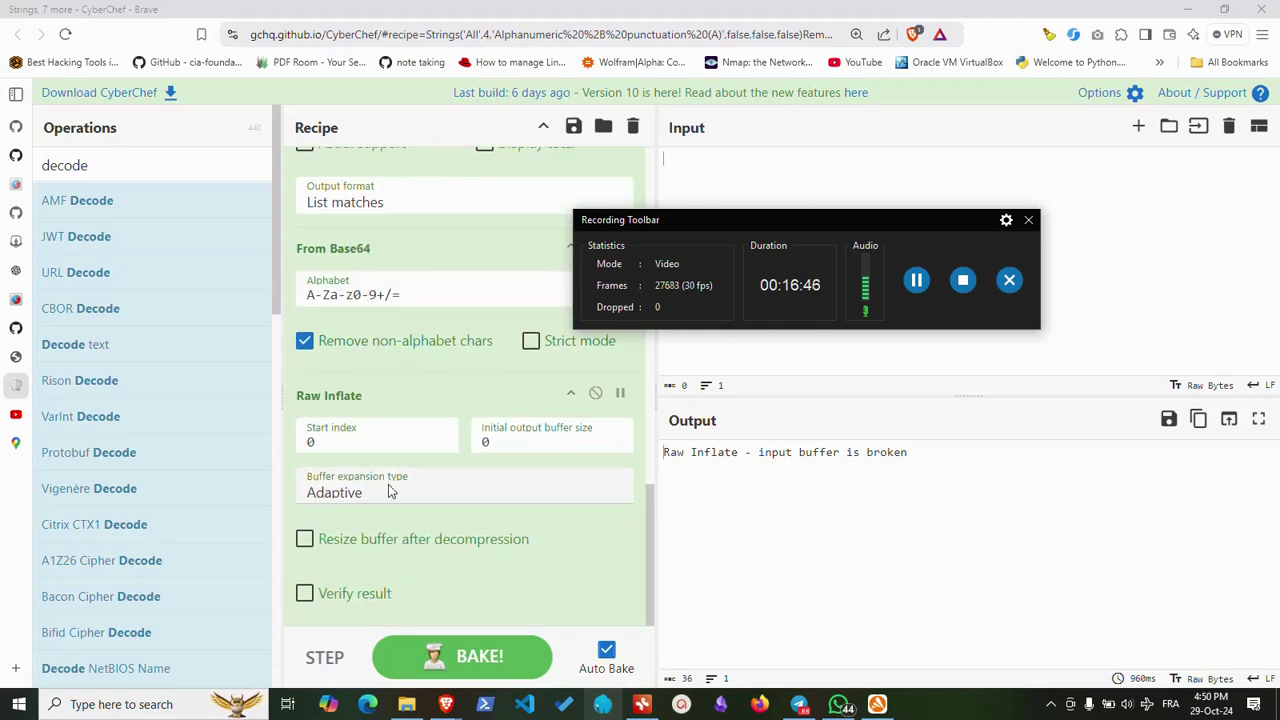
scroll(447, 364, "up", 2)
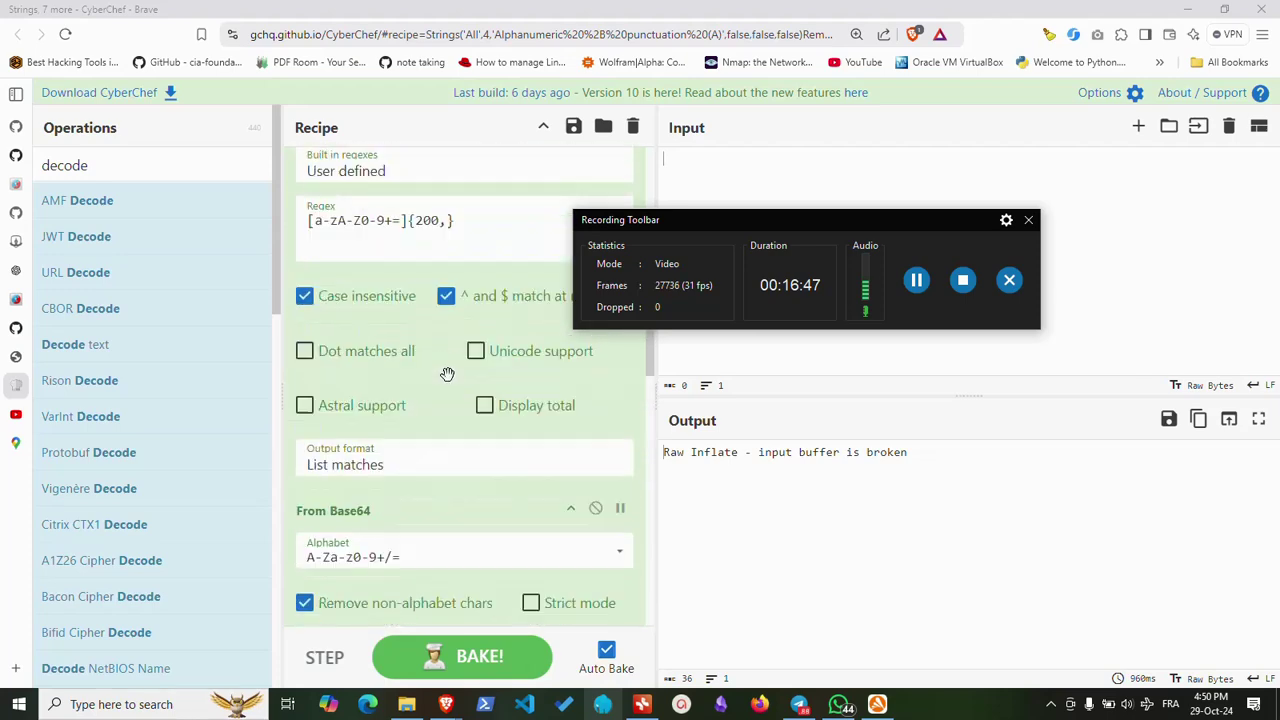
scroll(563, 296, "up", 3)
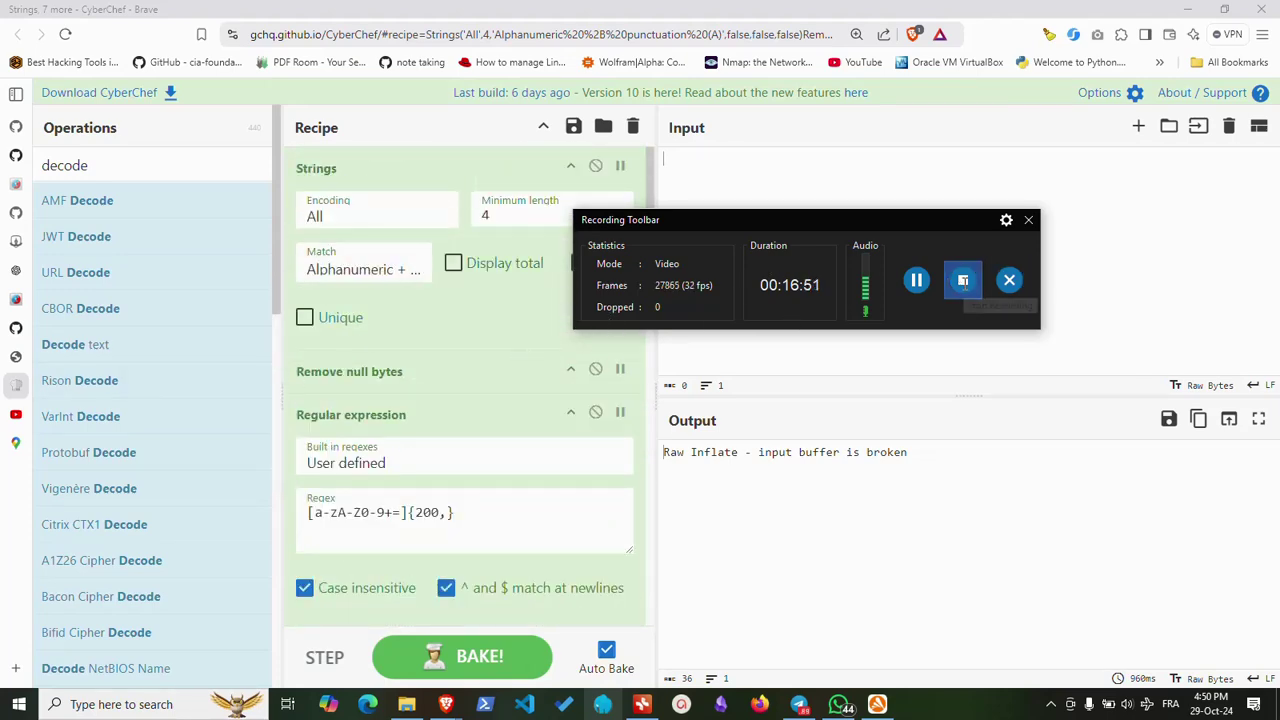
Scroll the cyberchef-recipes README down to its Recipe Details and Recipe 15
left_click(17, 329)
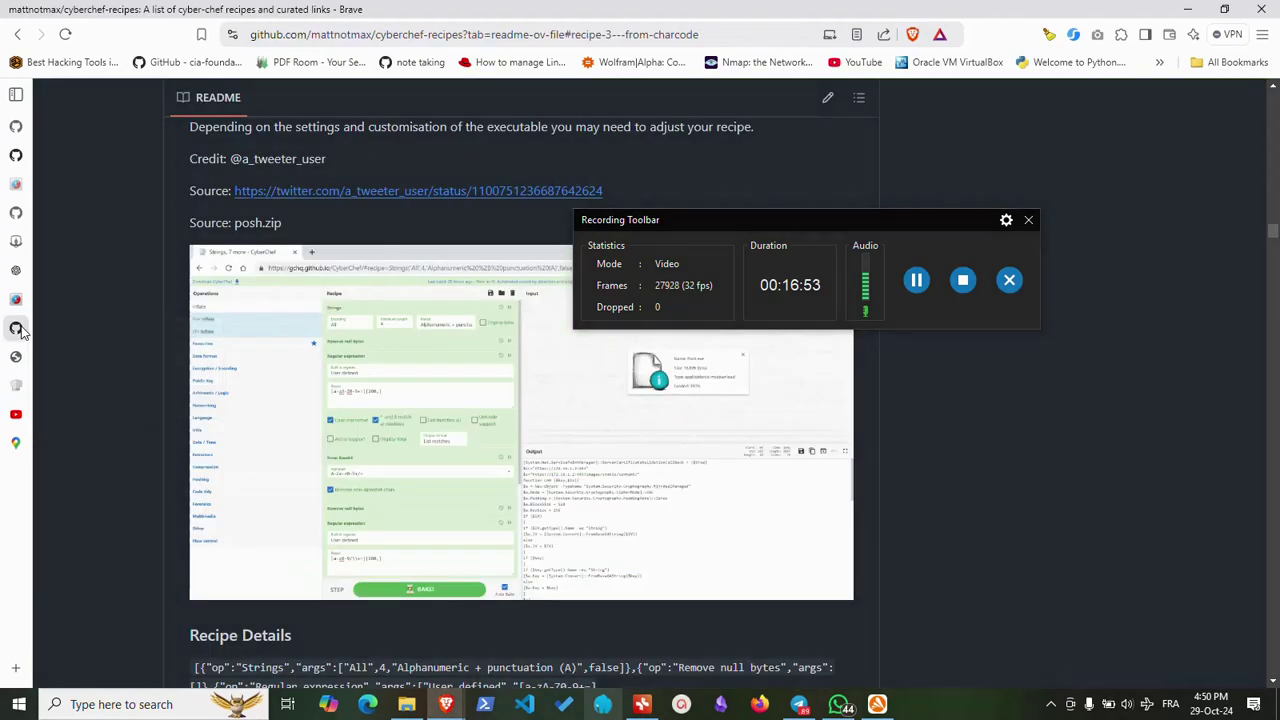
scroll(269, 381, "down", 3)
scroll(270, 385, "down", 2)
scroll(269, 376, "up", 2)
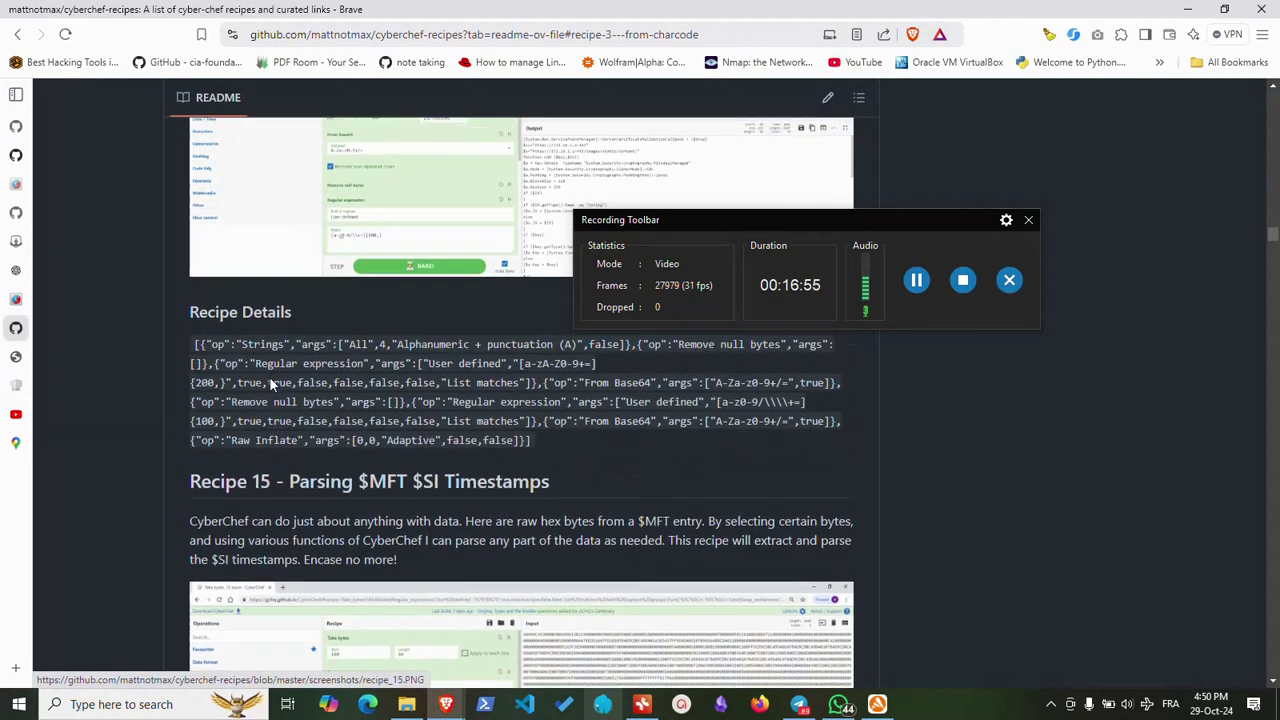
scroll(269, 376, "down", 2)
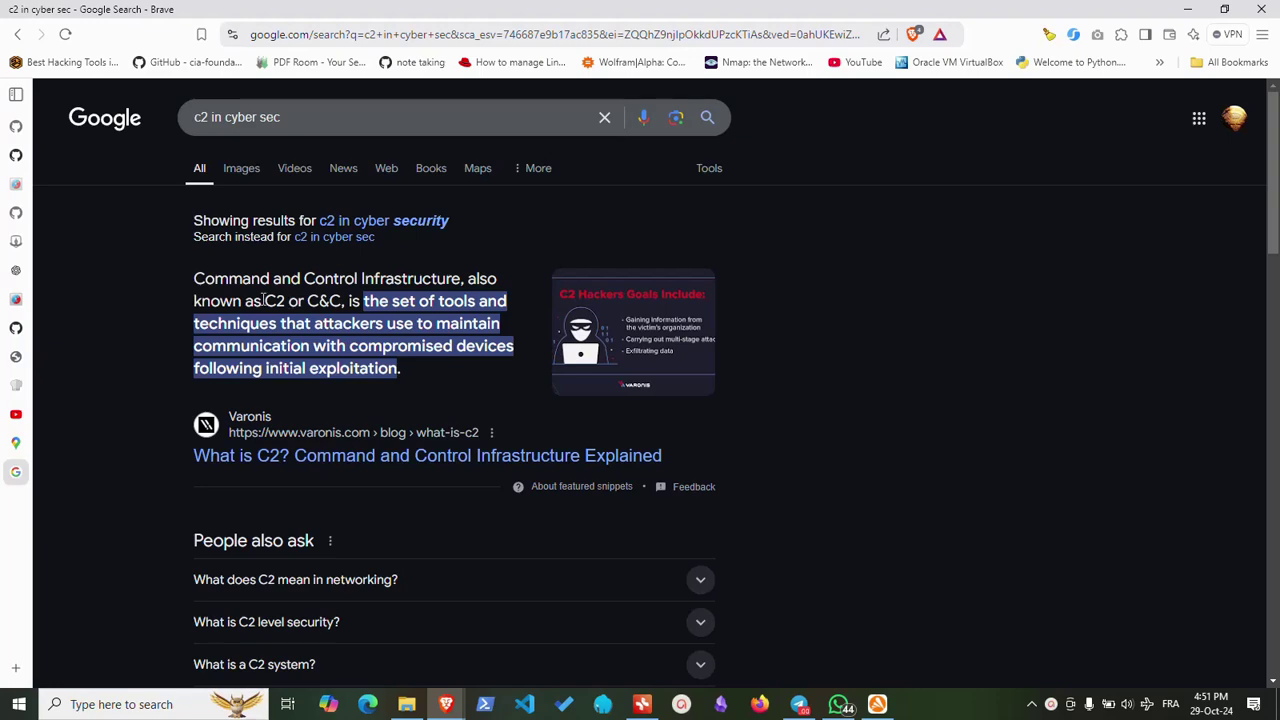
scroll(234, 289, "down", 5)
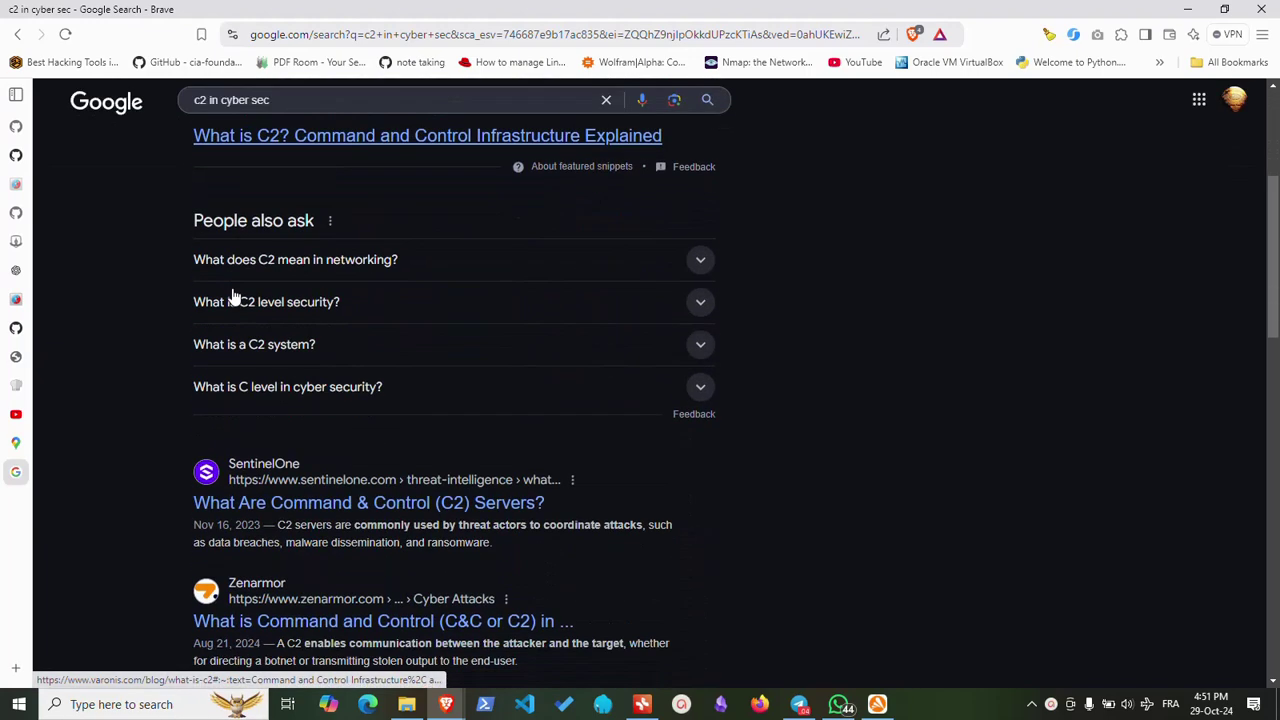
scroll(234, 289, "up", 4)
scroll(234, 289, "up", 2)
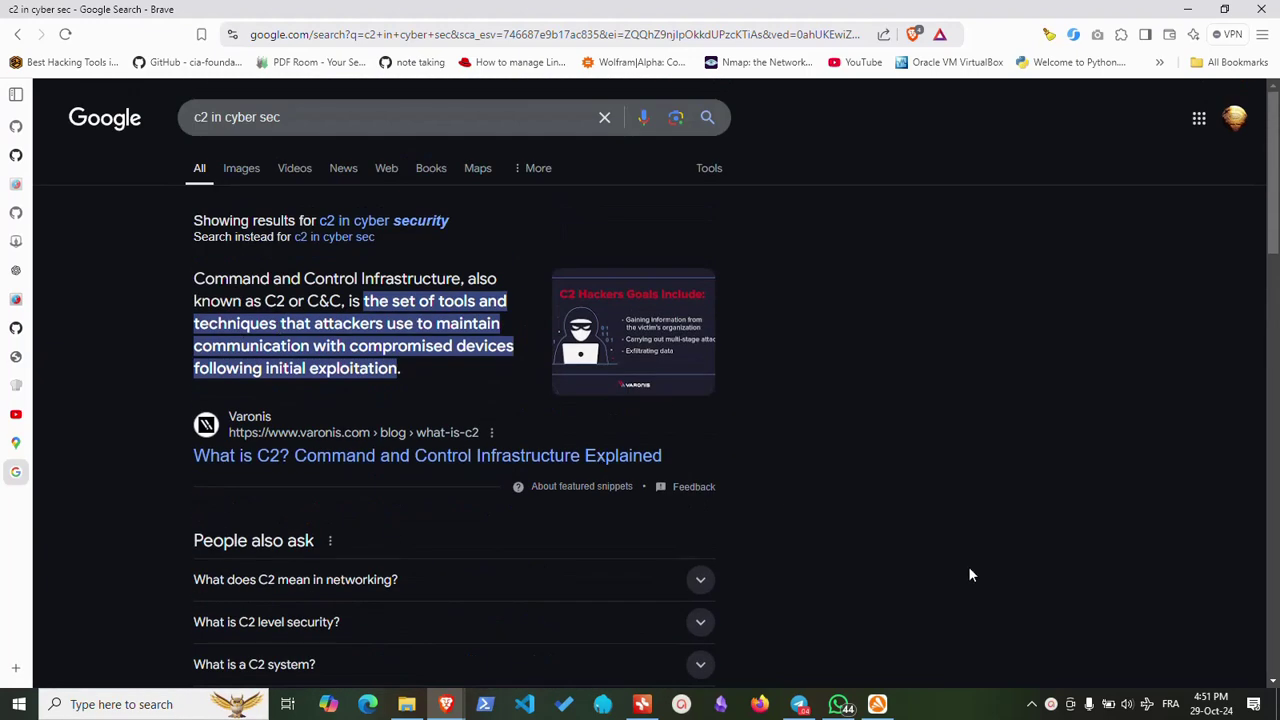
left_click(1050, 704)
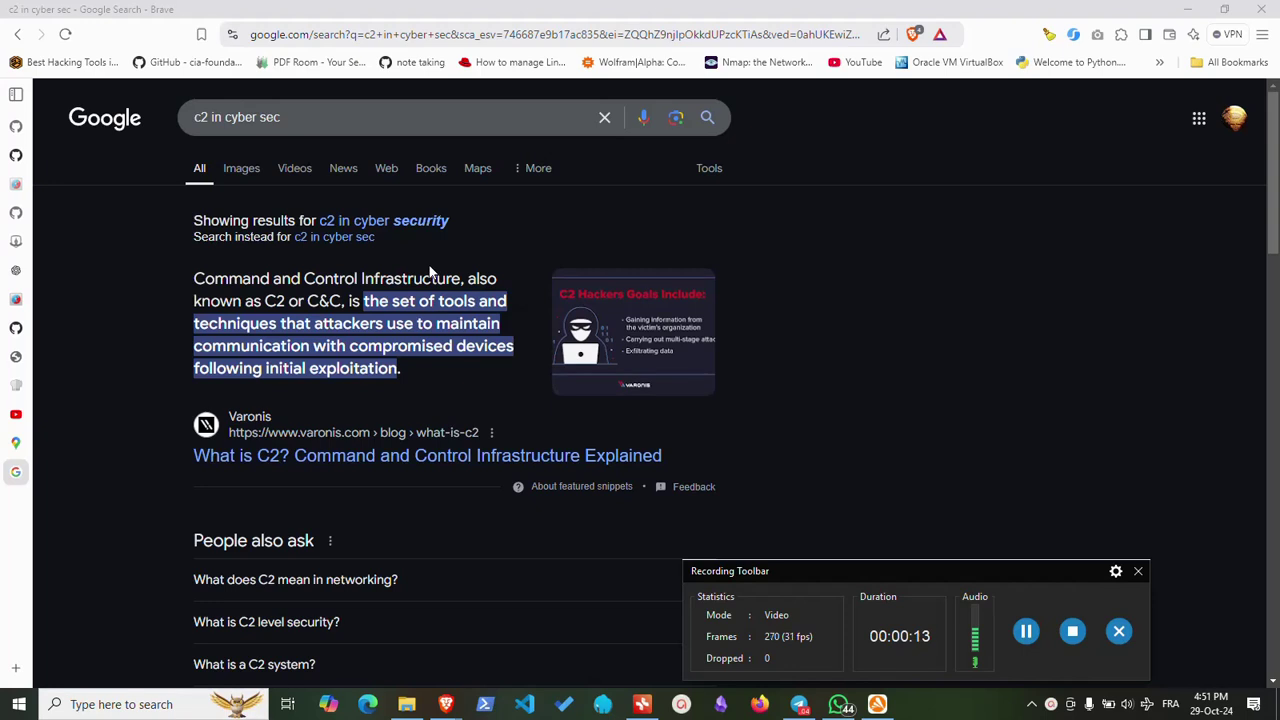